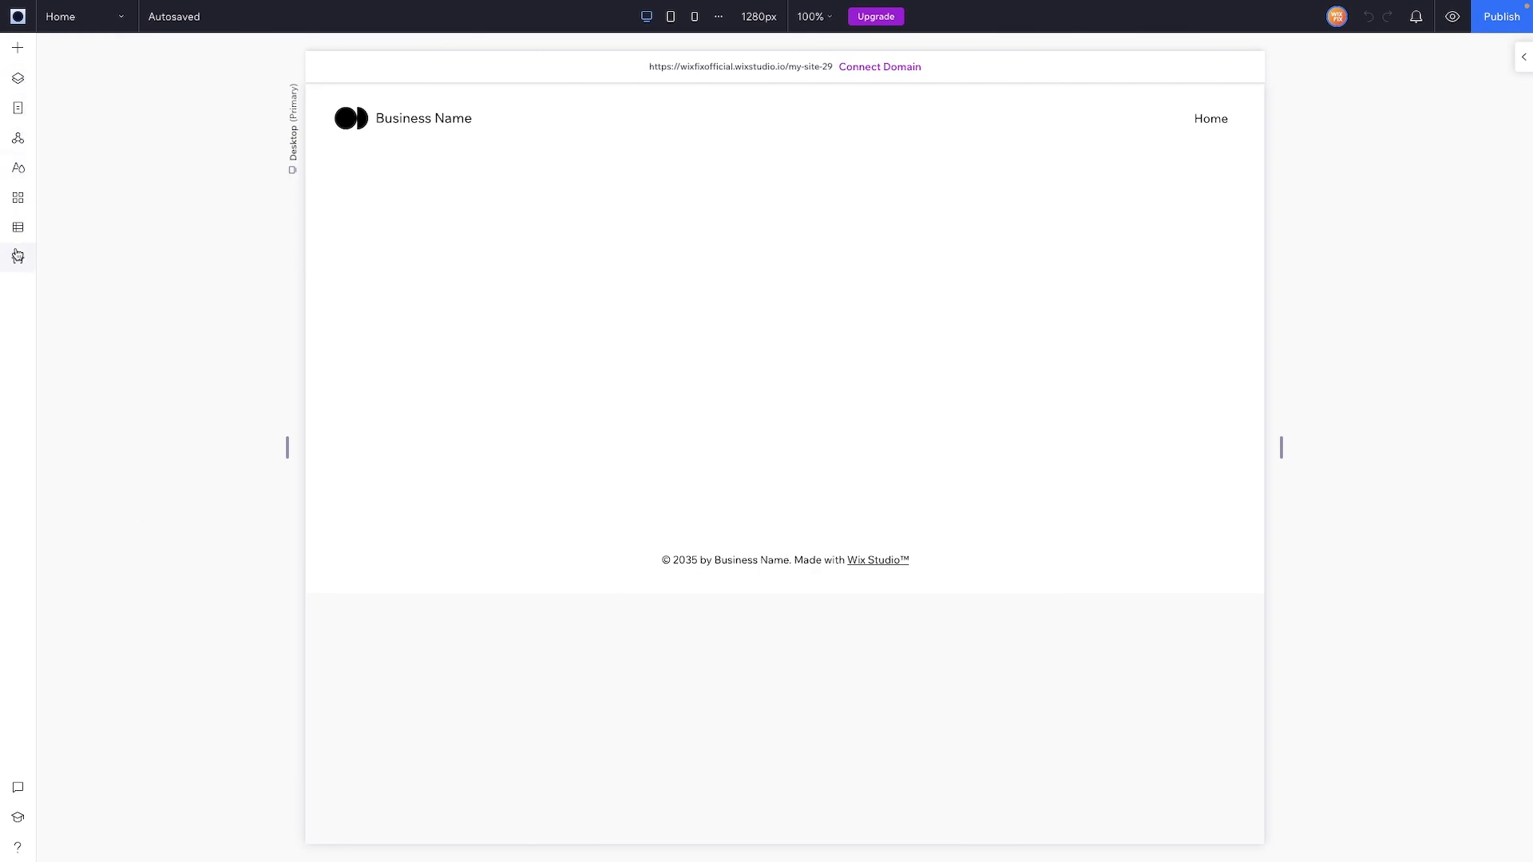
Browse the elements that can be added to the page, including the section, container, text and layout tool categories
left_click(19, 51)
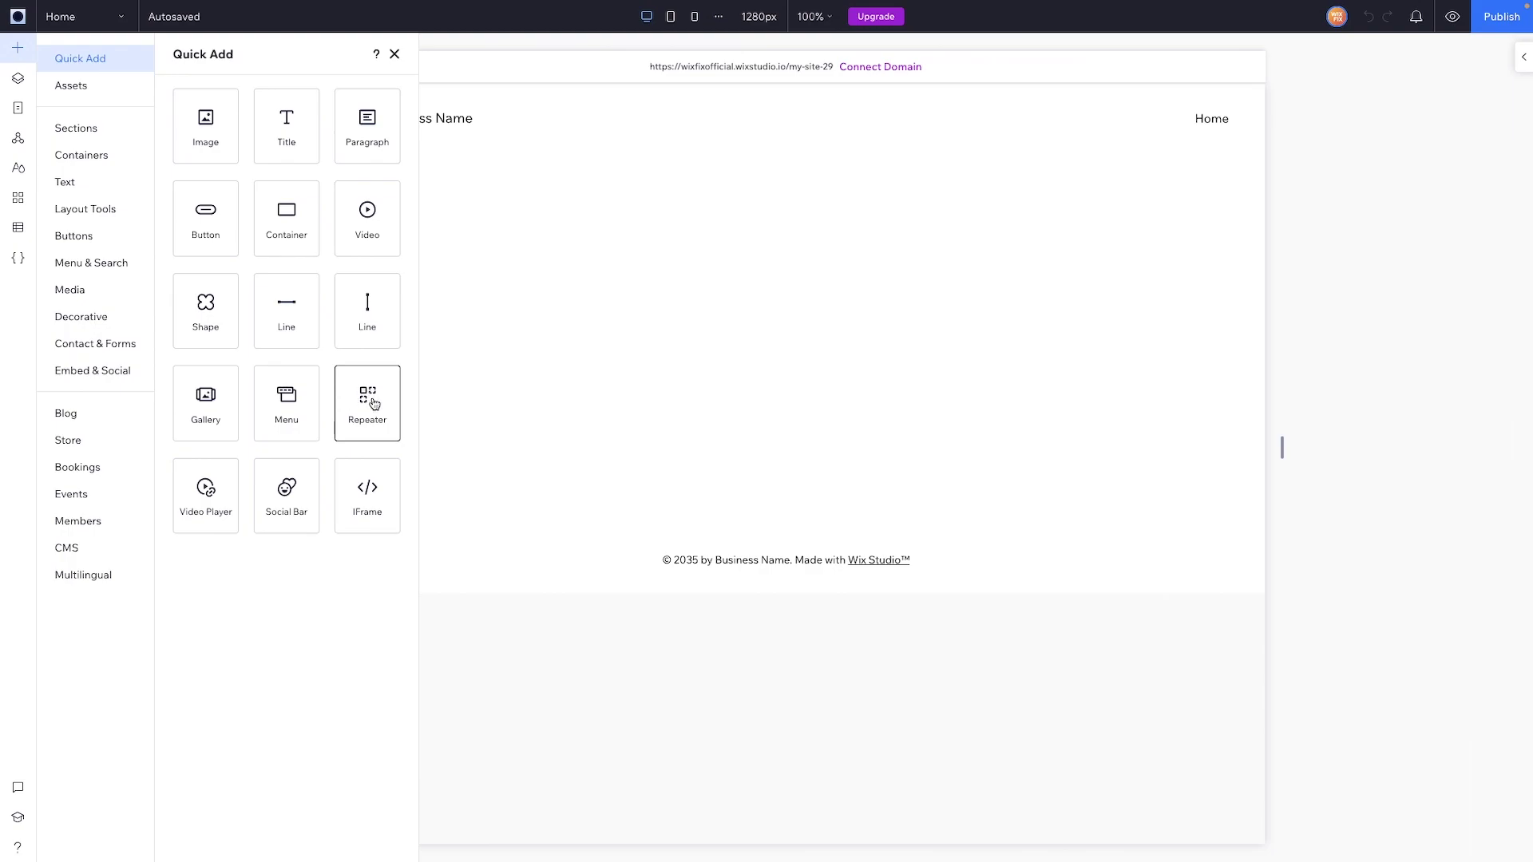
left_click(91, 131)
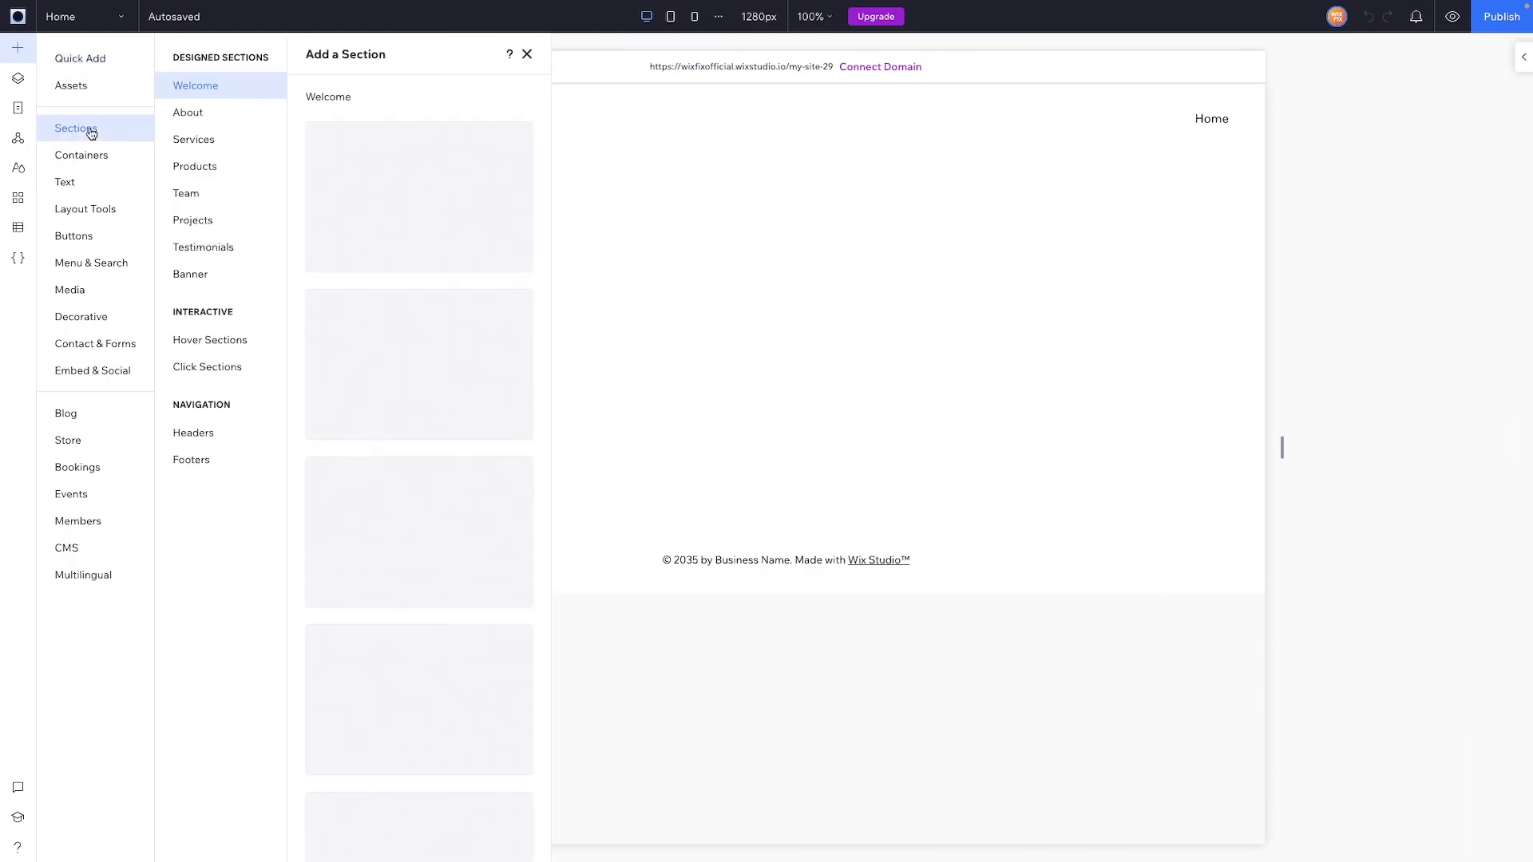
left_click(88, 154)
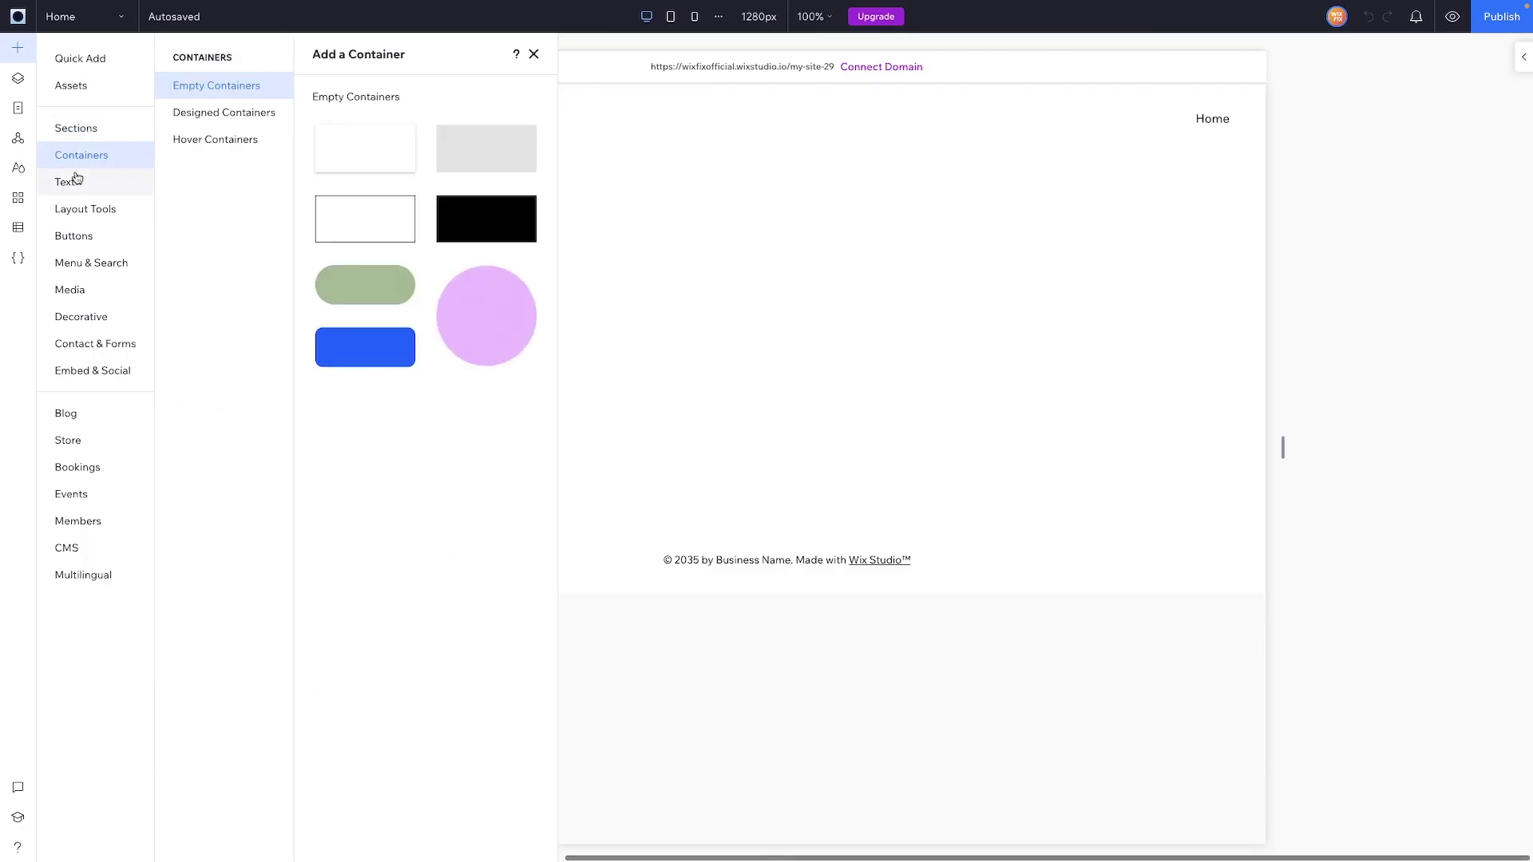
left_click(72, 179)
left_click(97, 206)
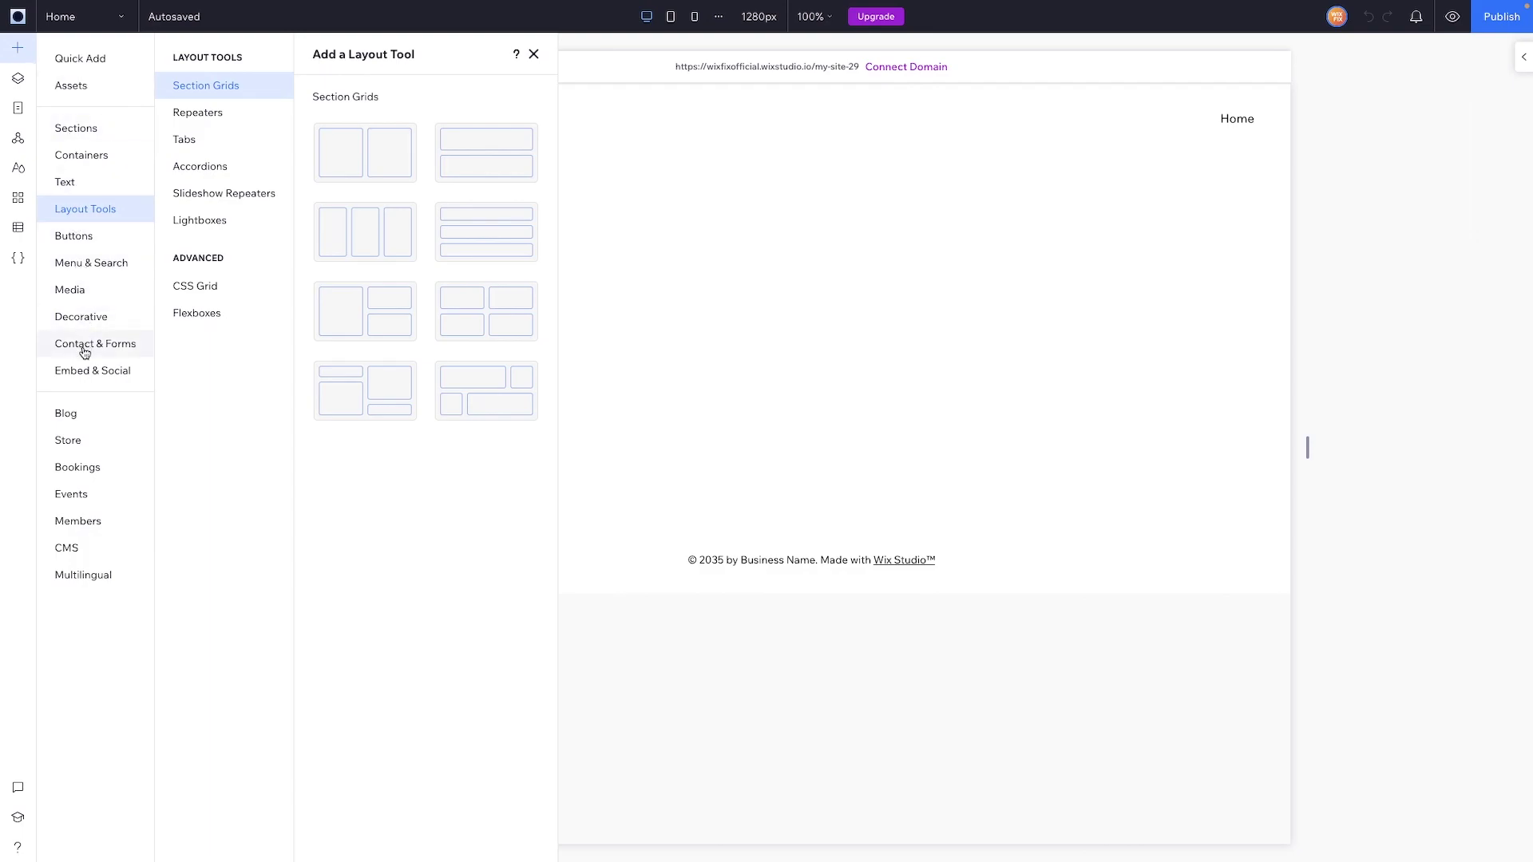
Show the page's layers and inspect the section, header and footer one after another
left_click(18, 78)
left_click(109, 144)
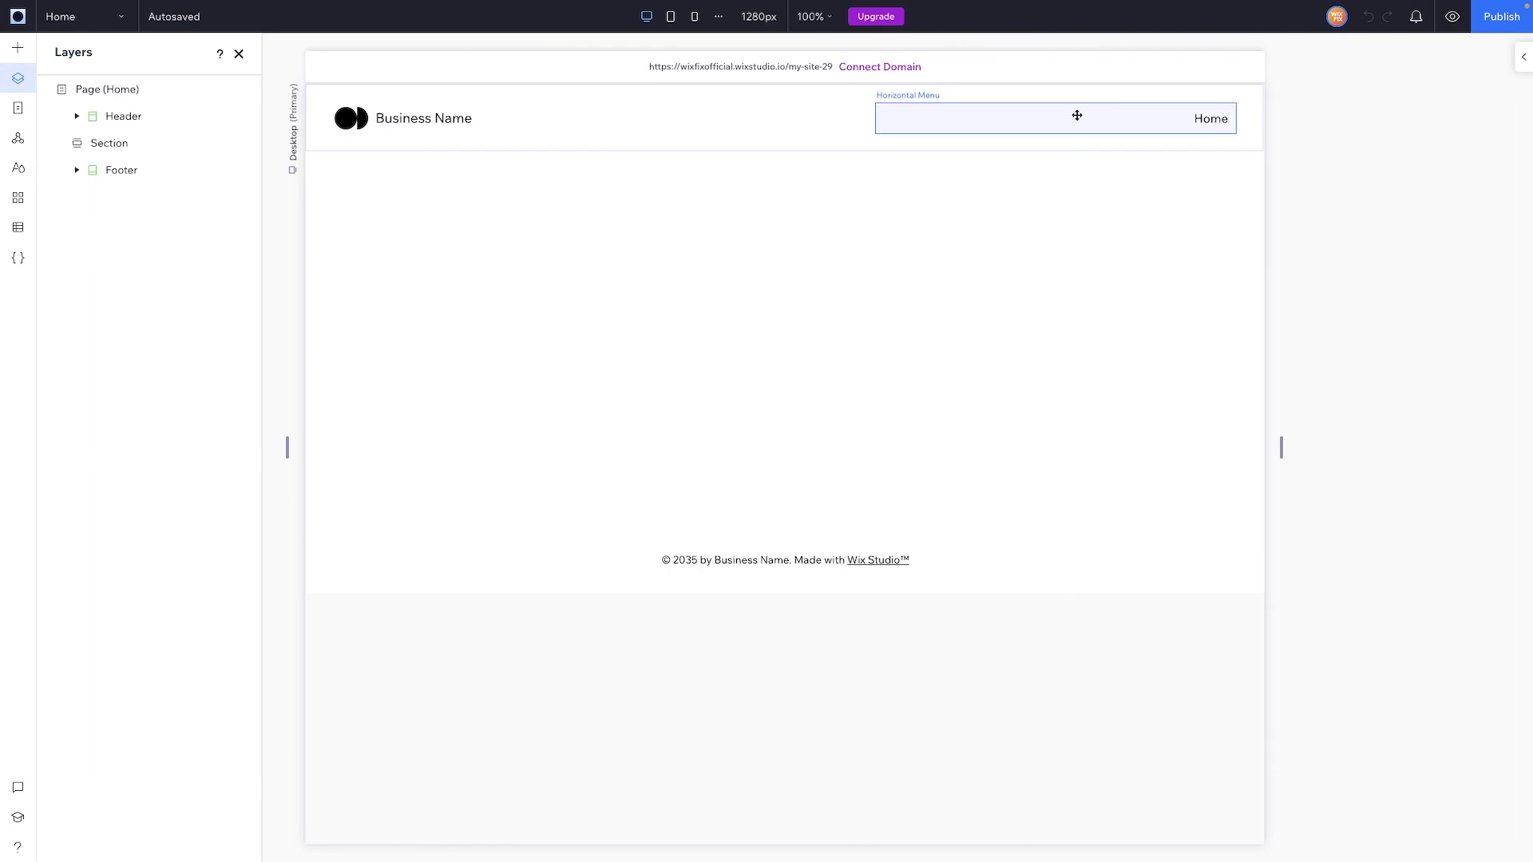
left_click(127, 148)
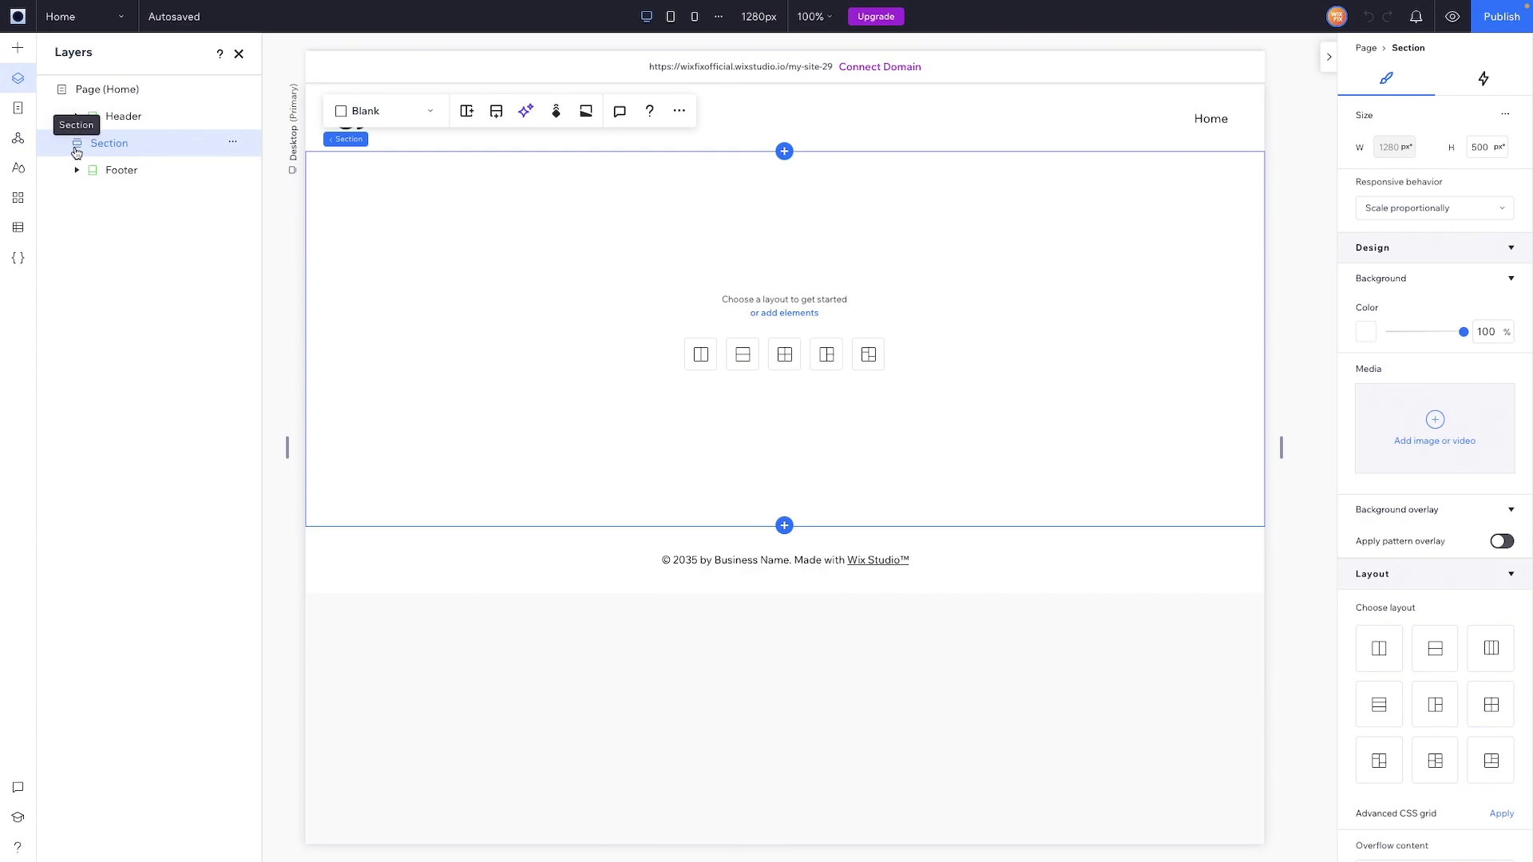
left_click(123, 117)
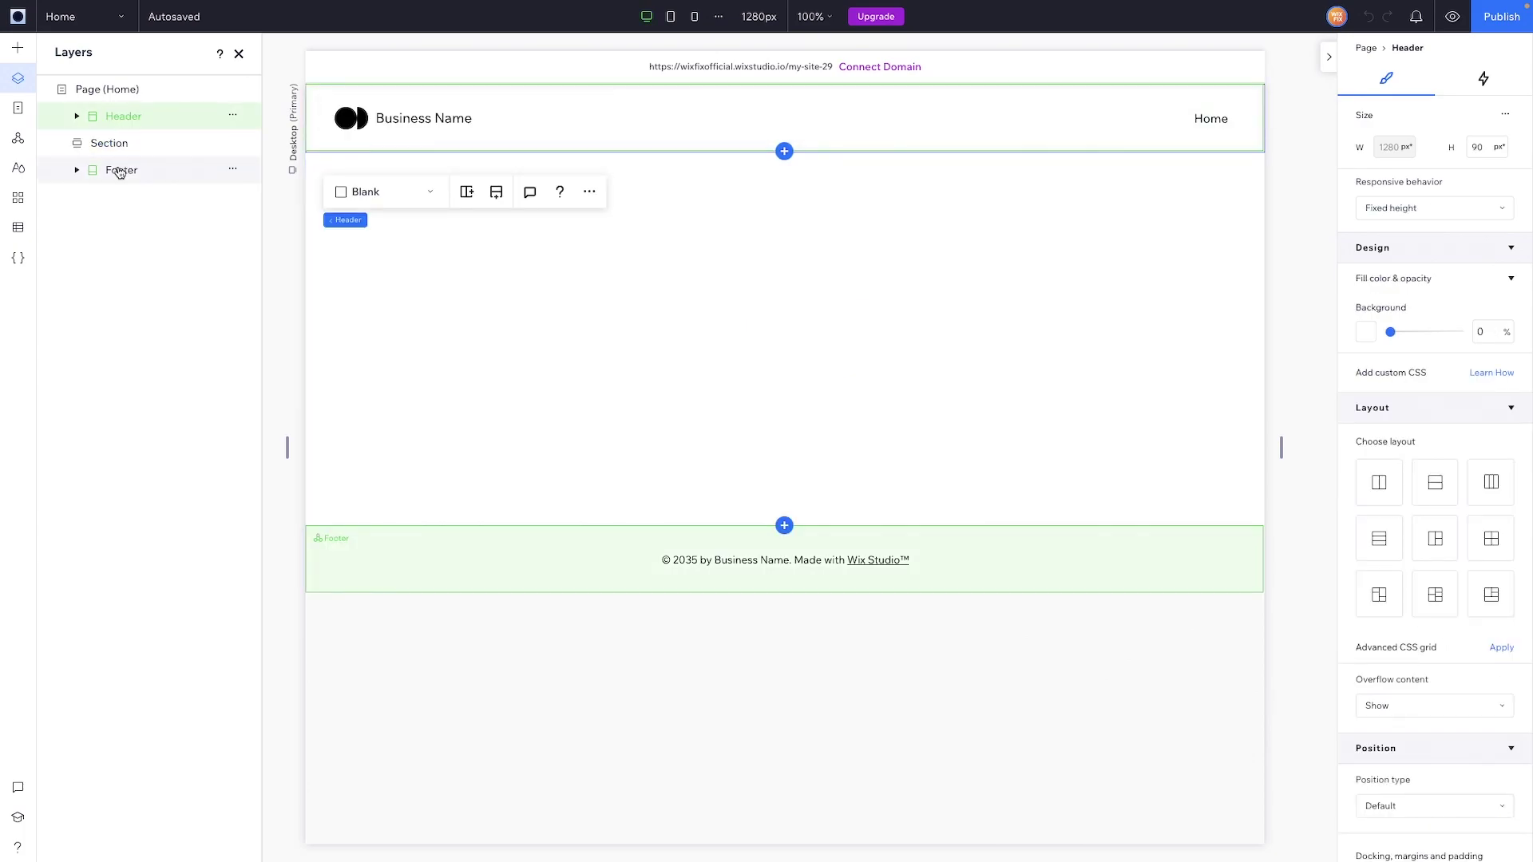
left_click(119, 172)
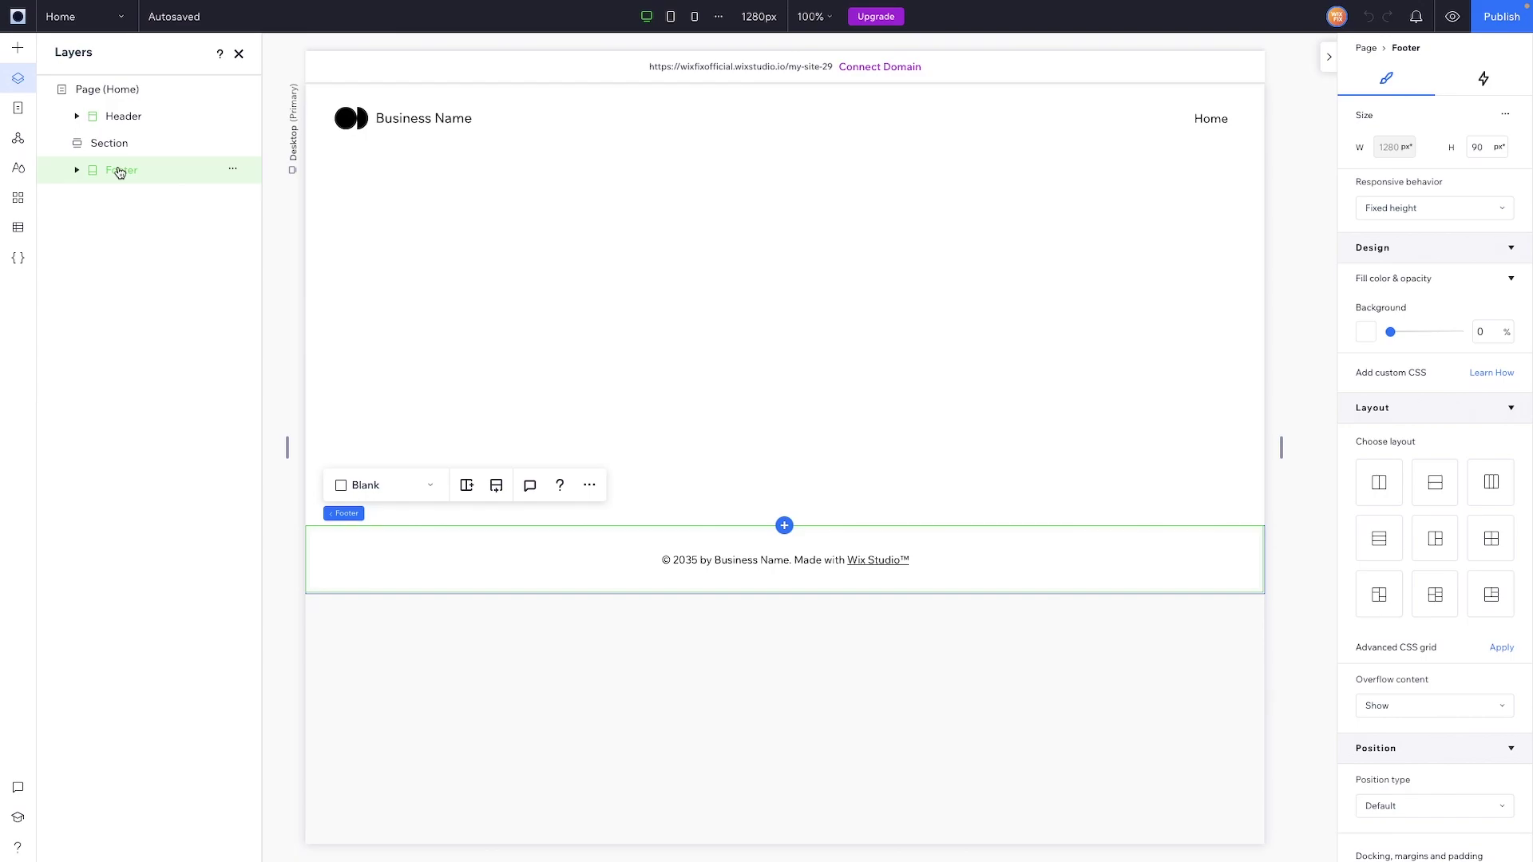
Expand the header and its stack in the layer tree and inspect the horizontal menu, stack, vector art and business name text
left_click(76, 117)
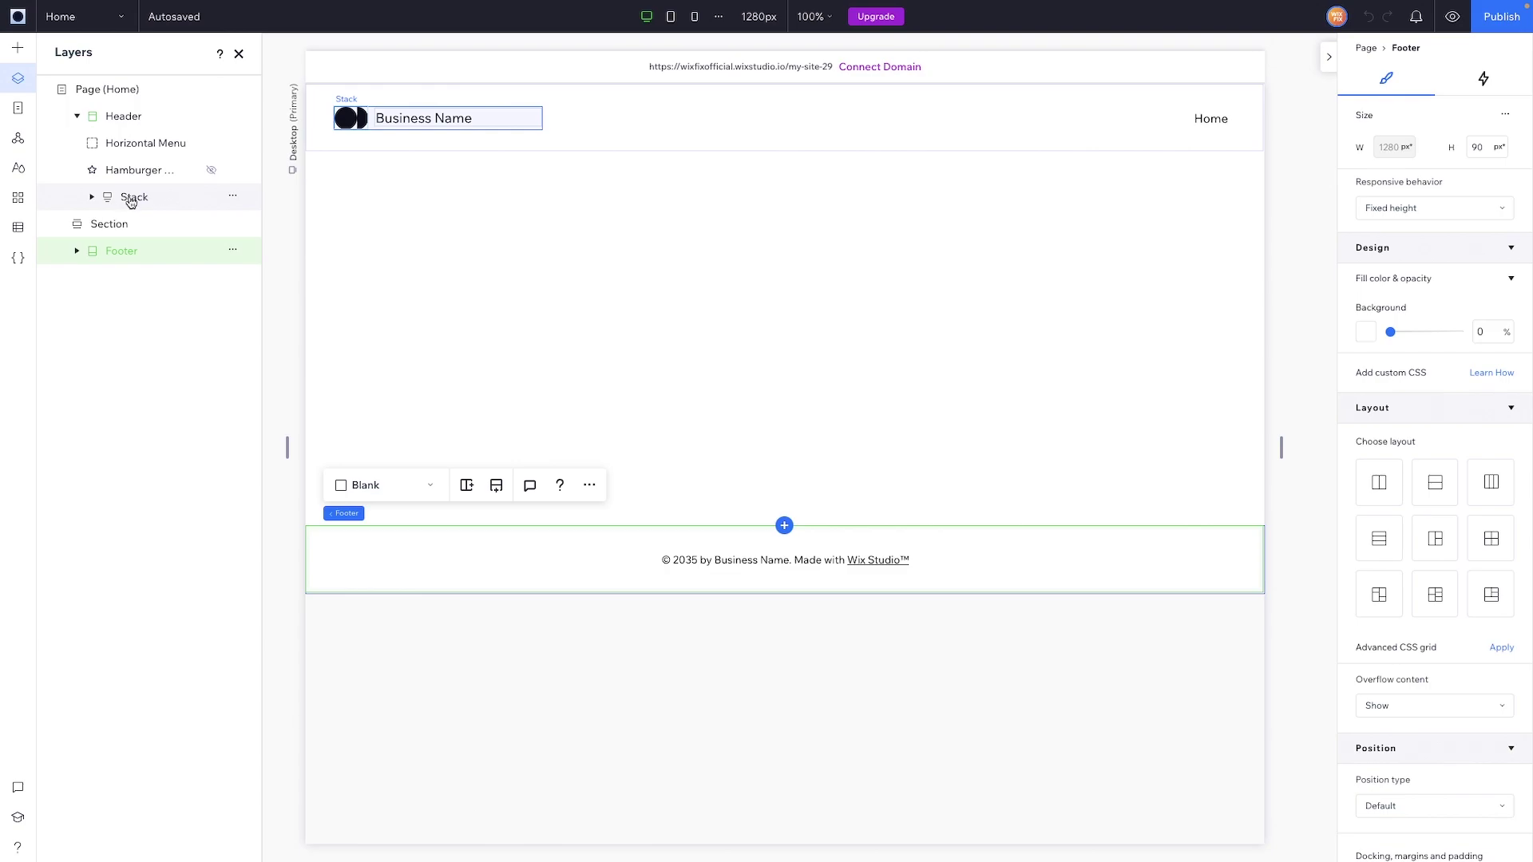
left_click(96, 198)
left_click(92, 197)
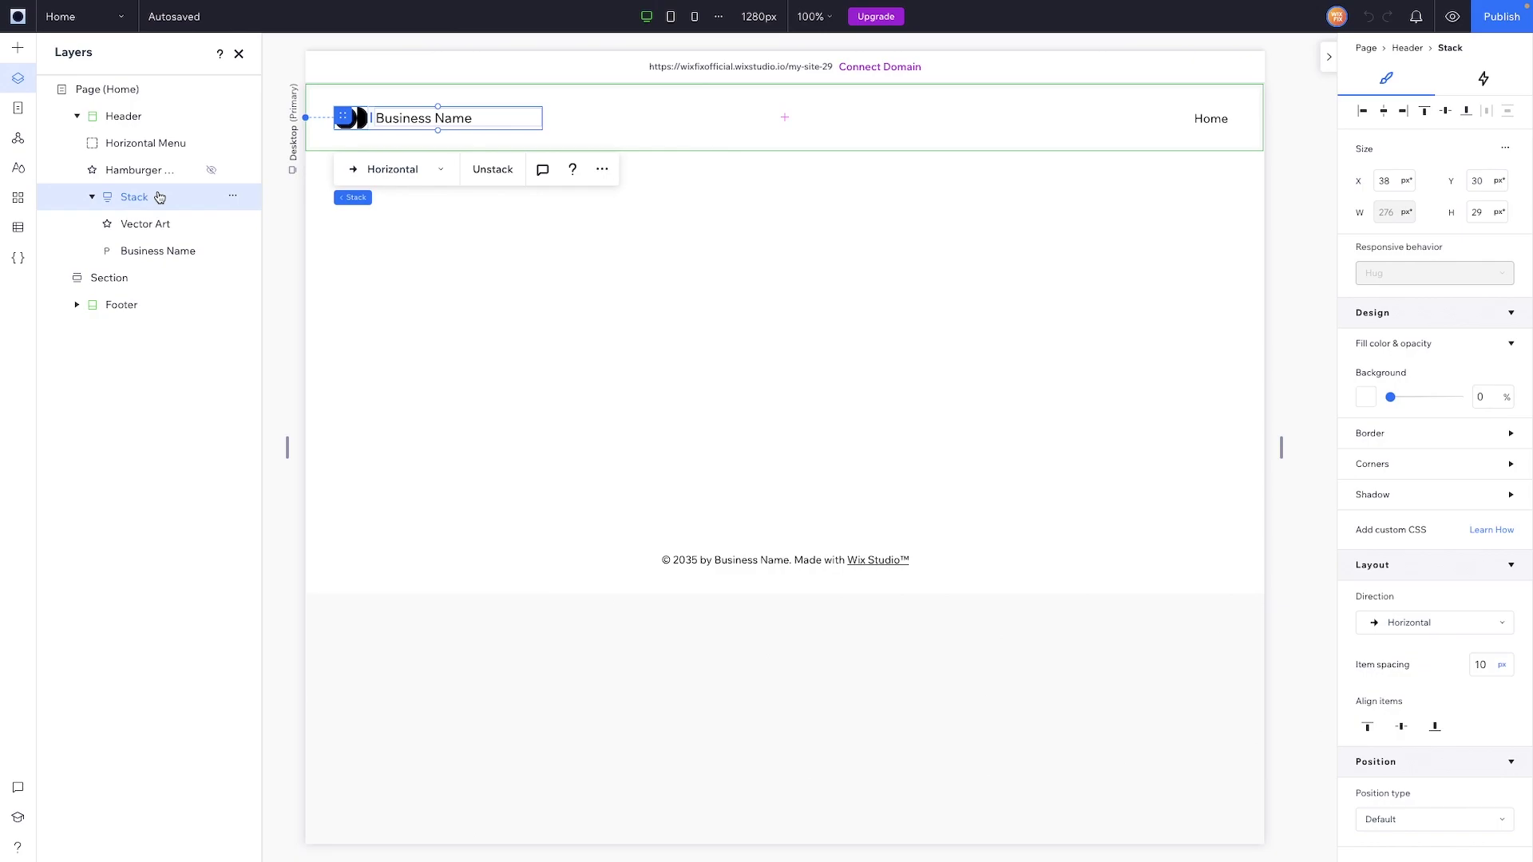
left_click(114, 146)
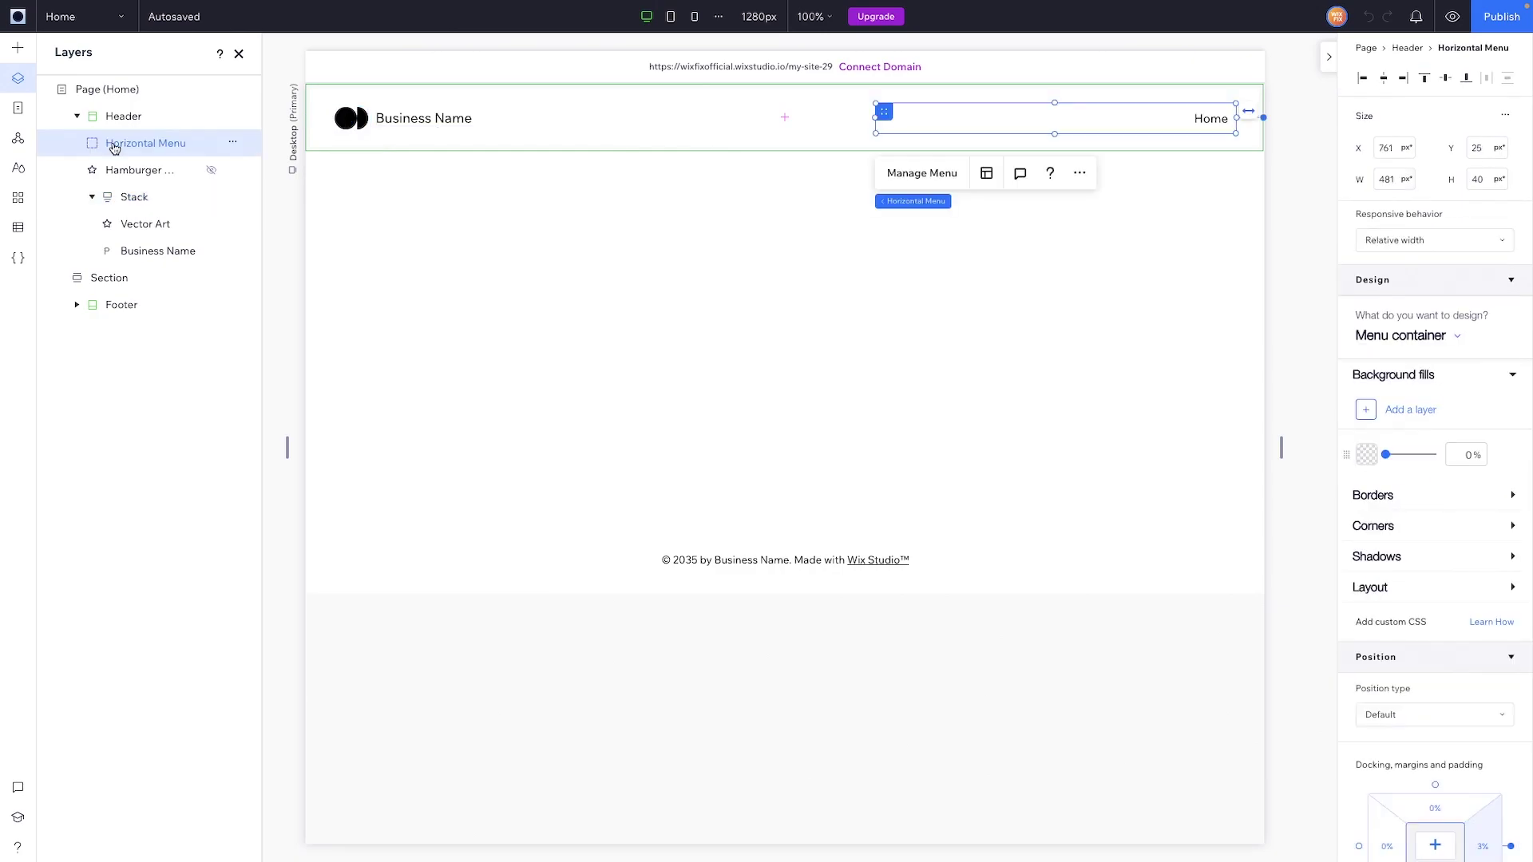
left_click(124, 208)
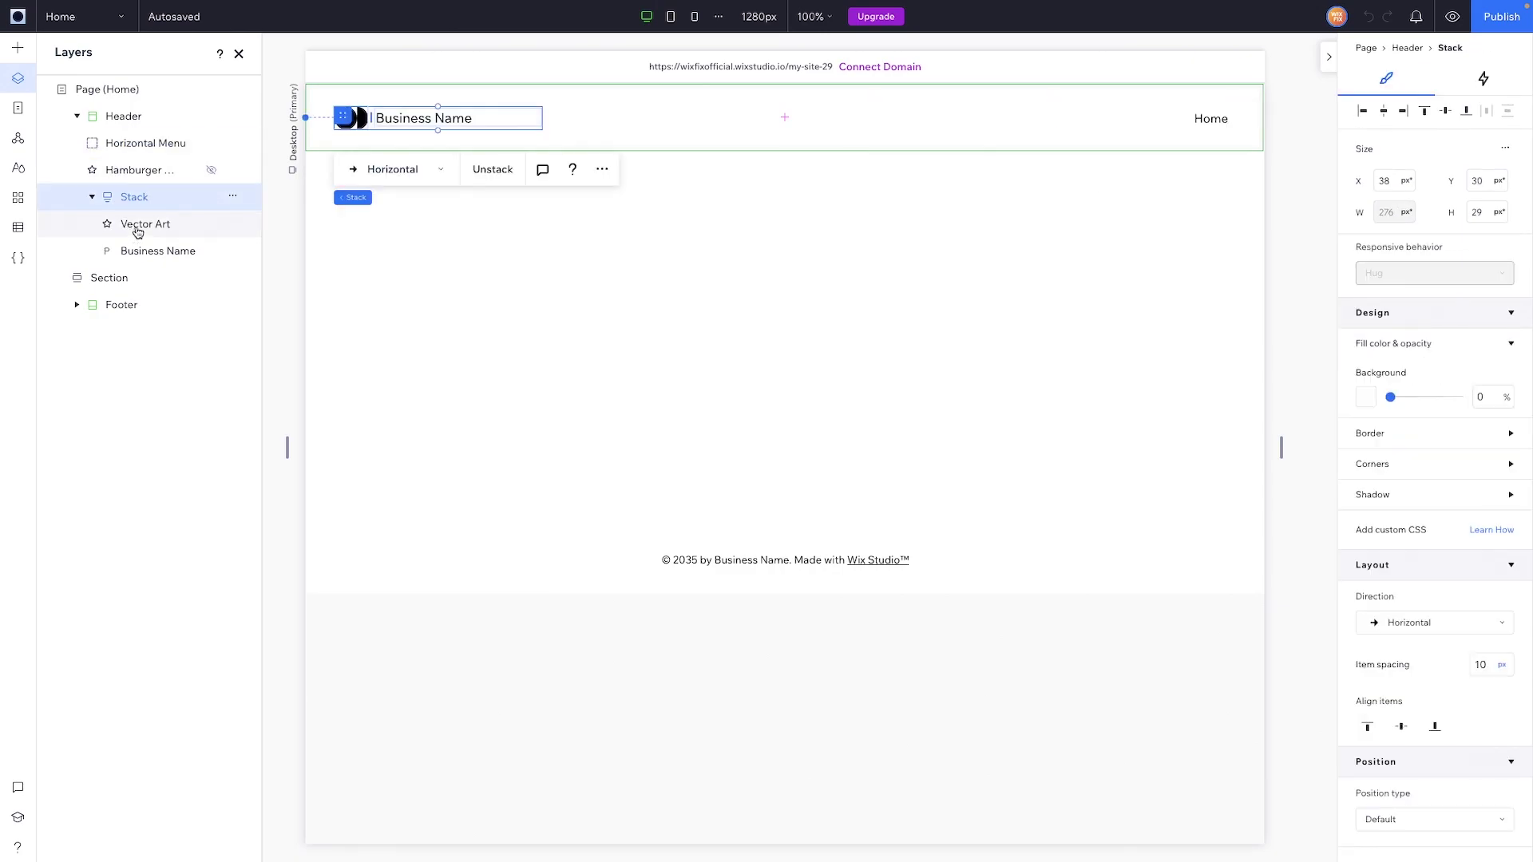
left_click(131, 229)
left_click(144, 247)
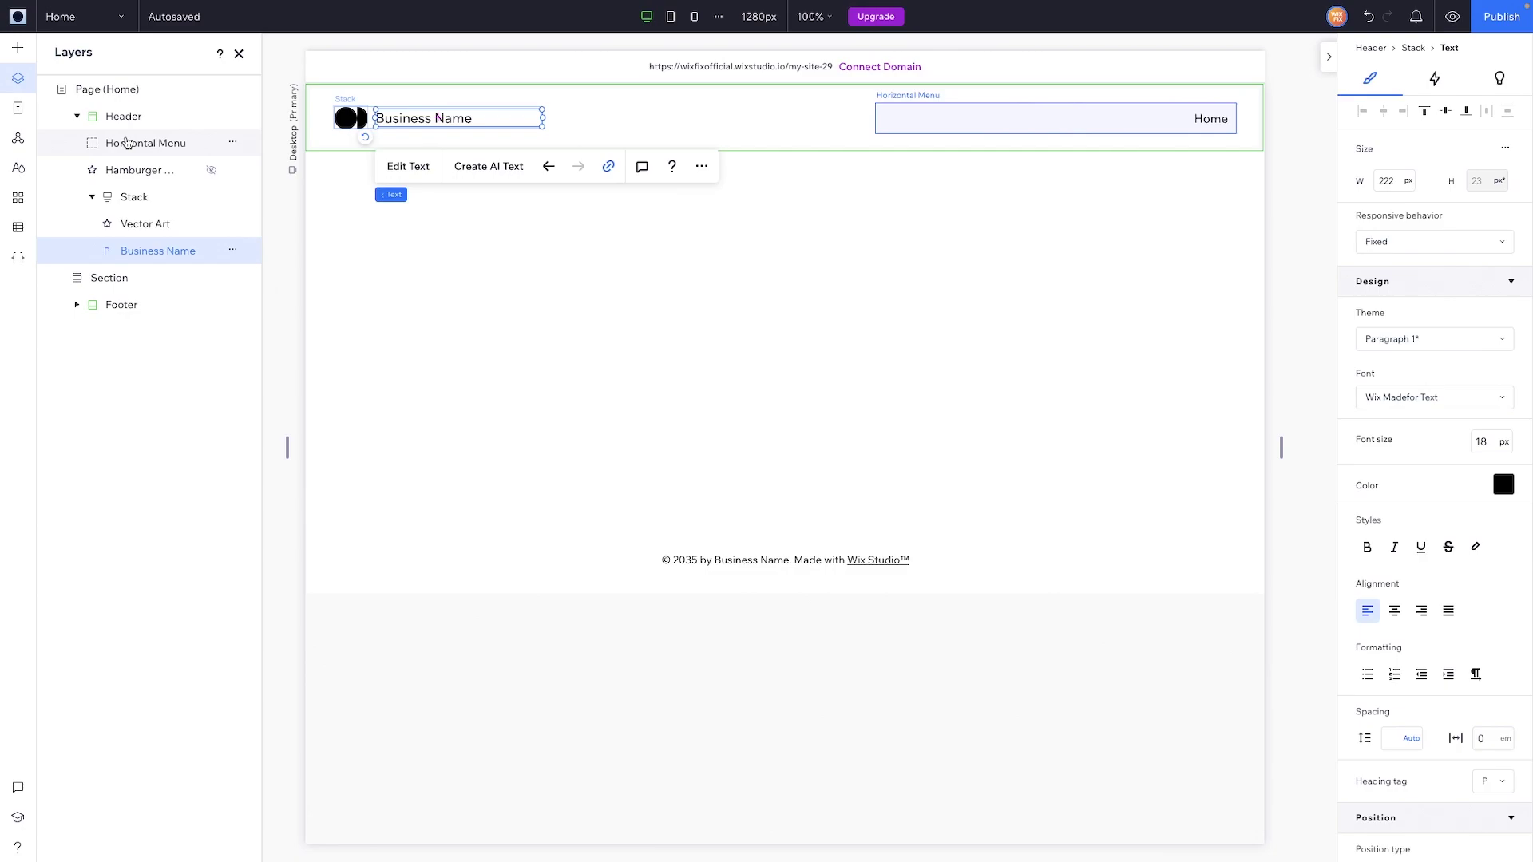
Add a standard blank page to the site and name it About
left_click(18, 113)
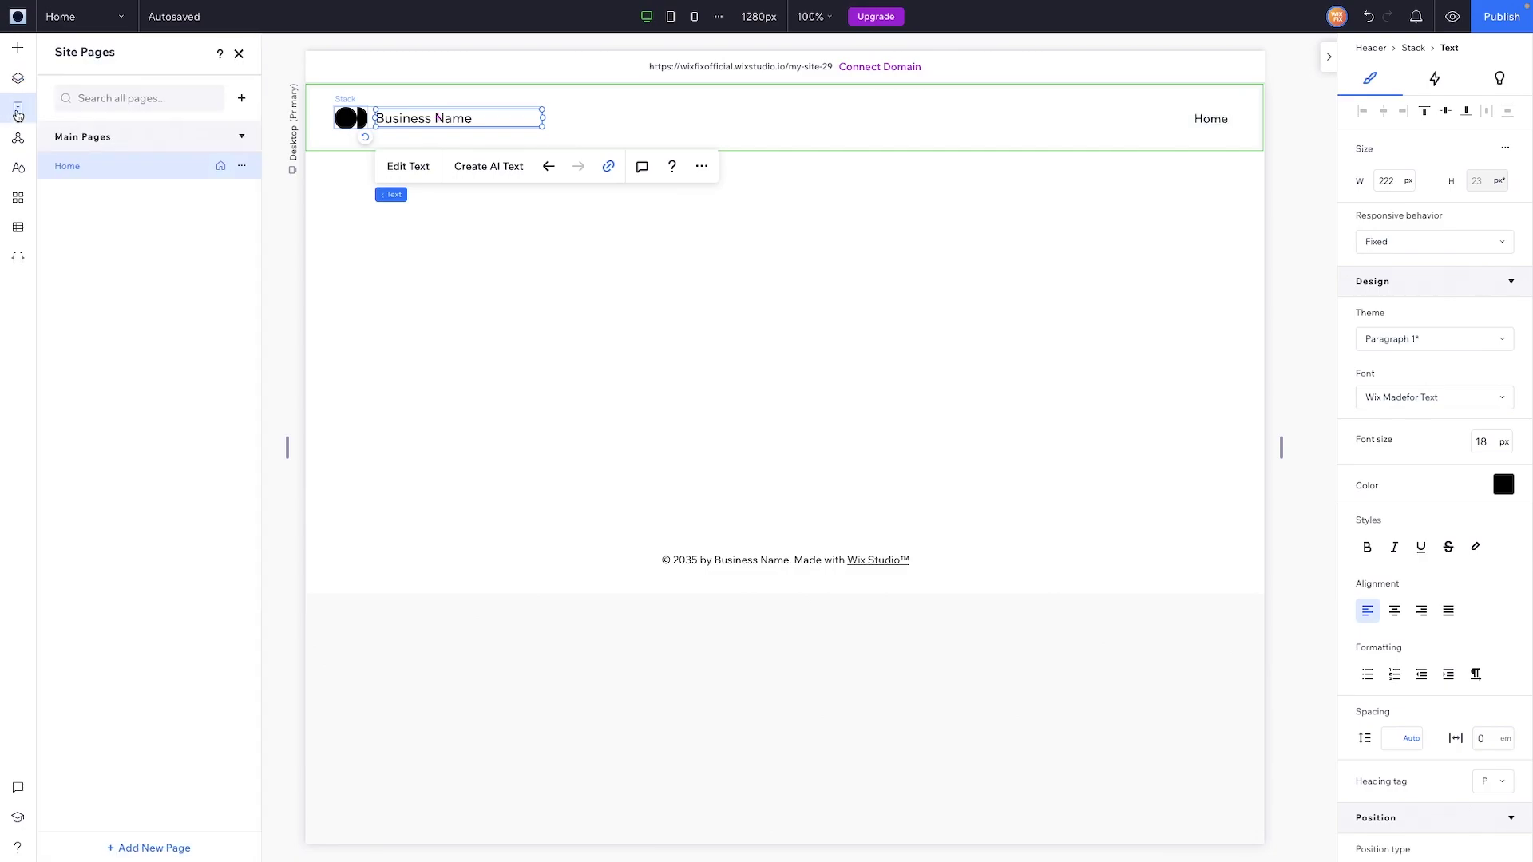
left_click(243, 167)
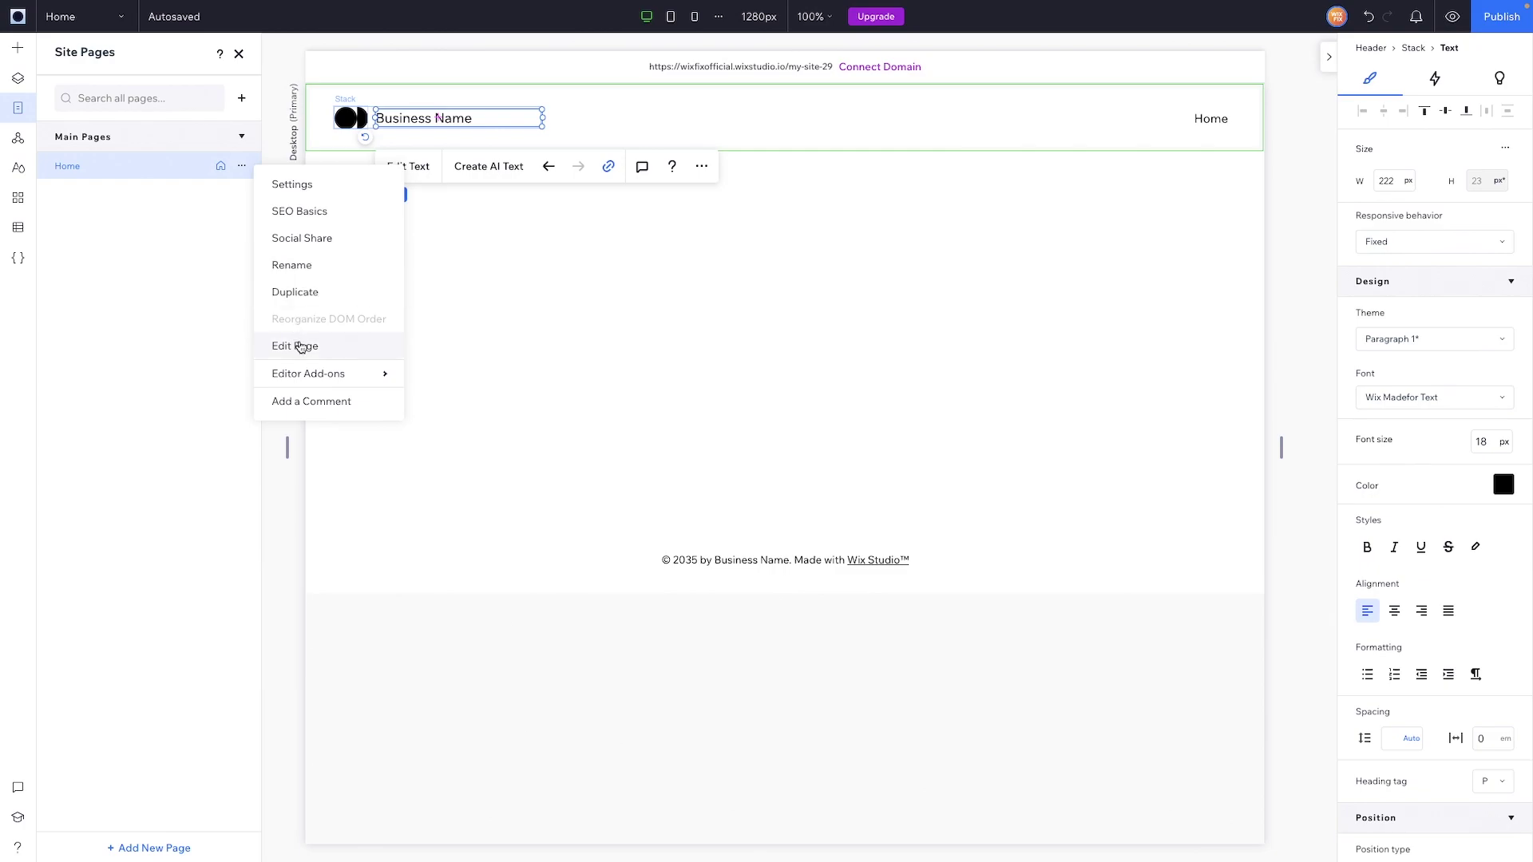
left_click(241, 103)
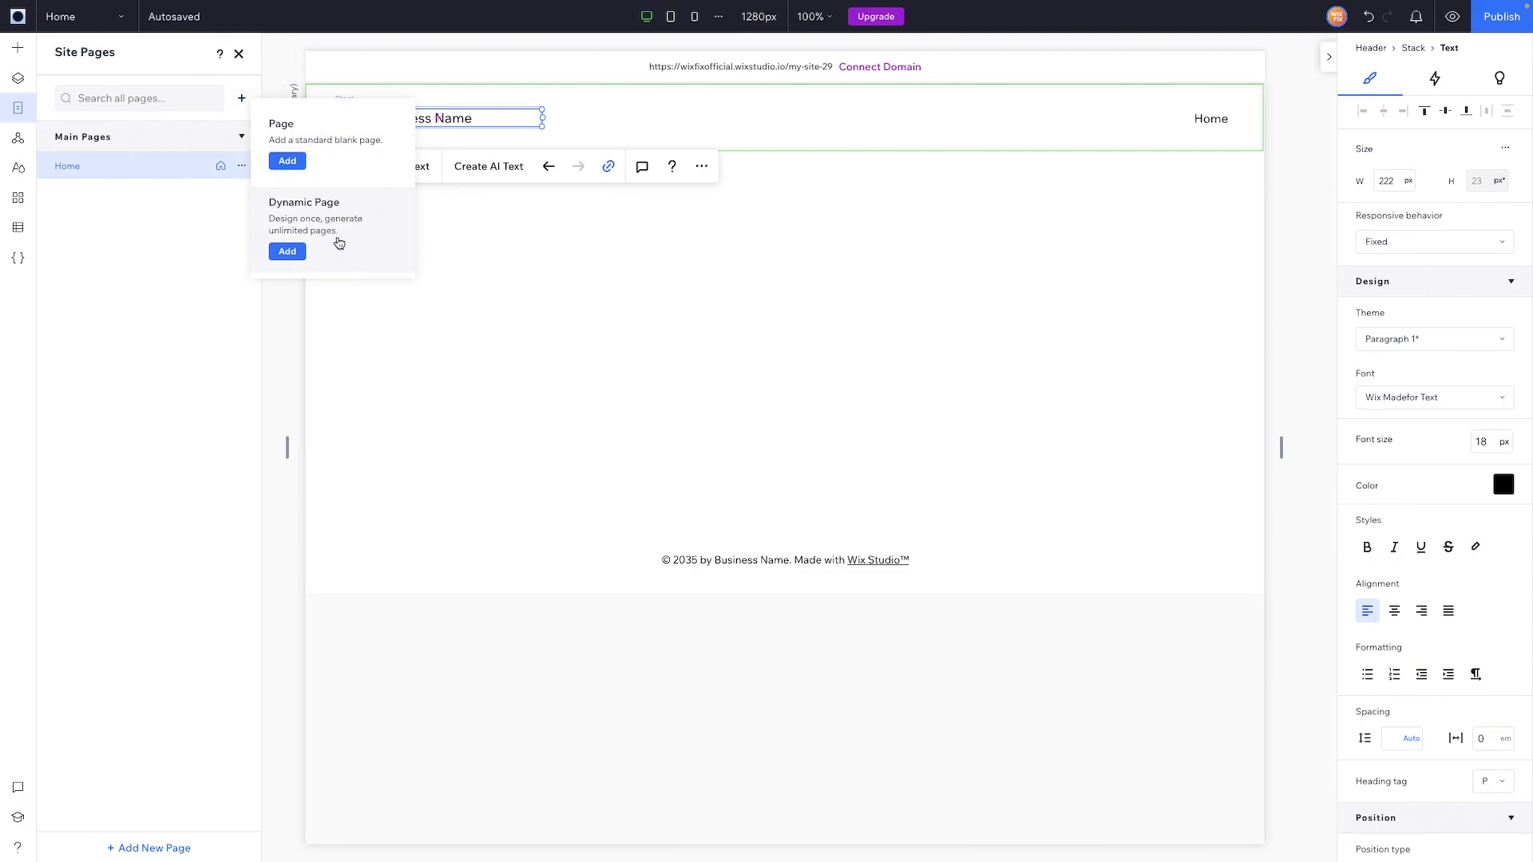
left_click(289, 162)
double_click(142, 193)
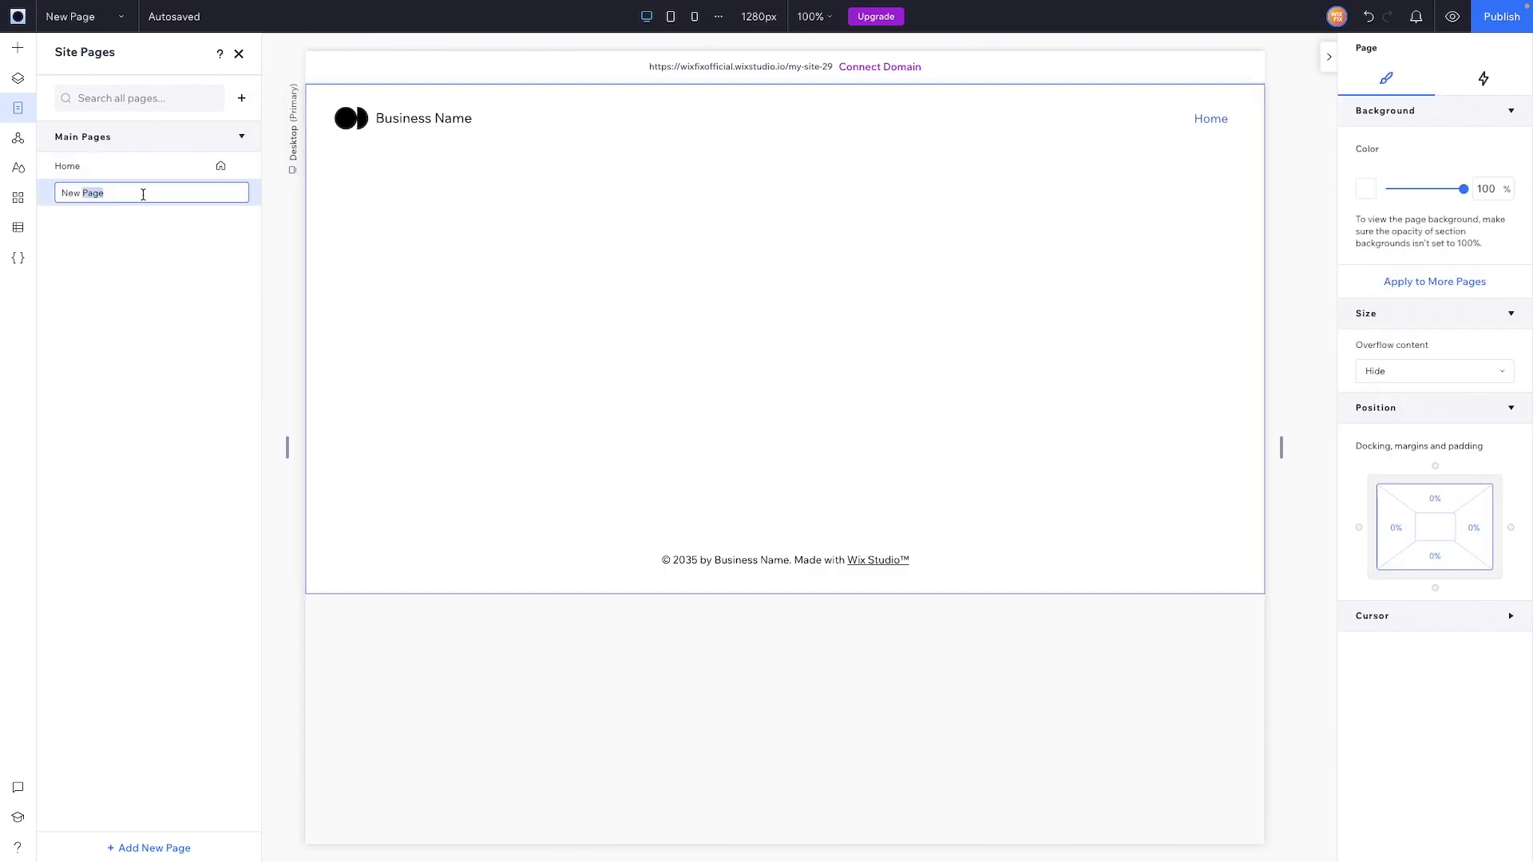
triple_click(142, 194)
type("Ab")
key("Return")
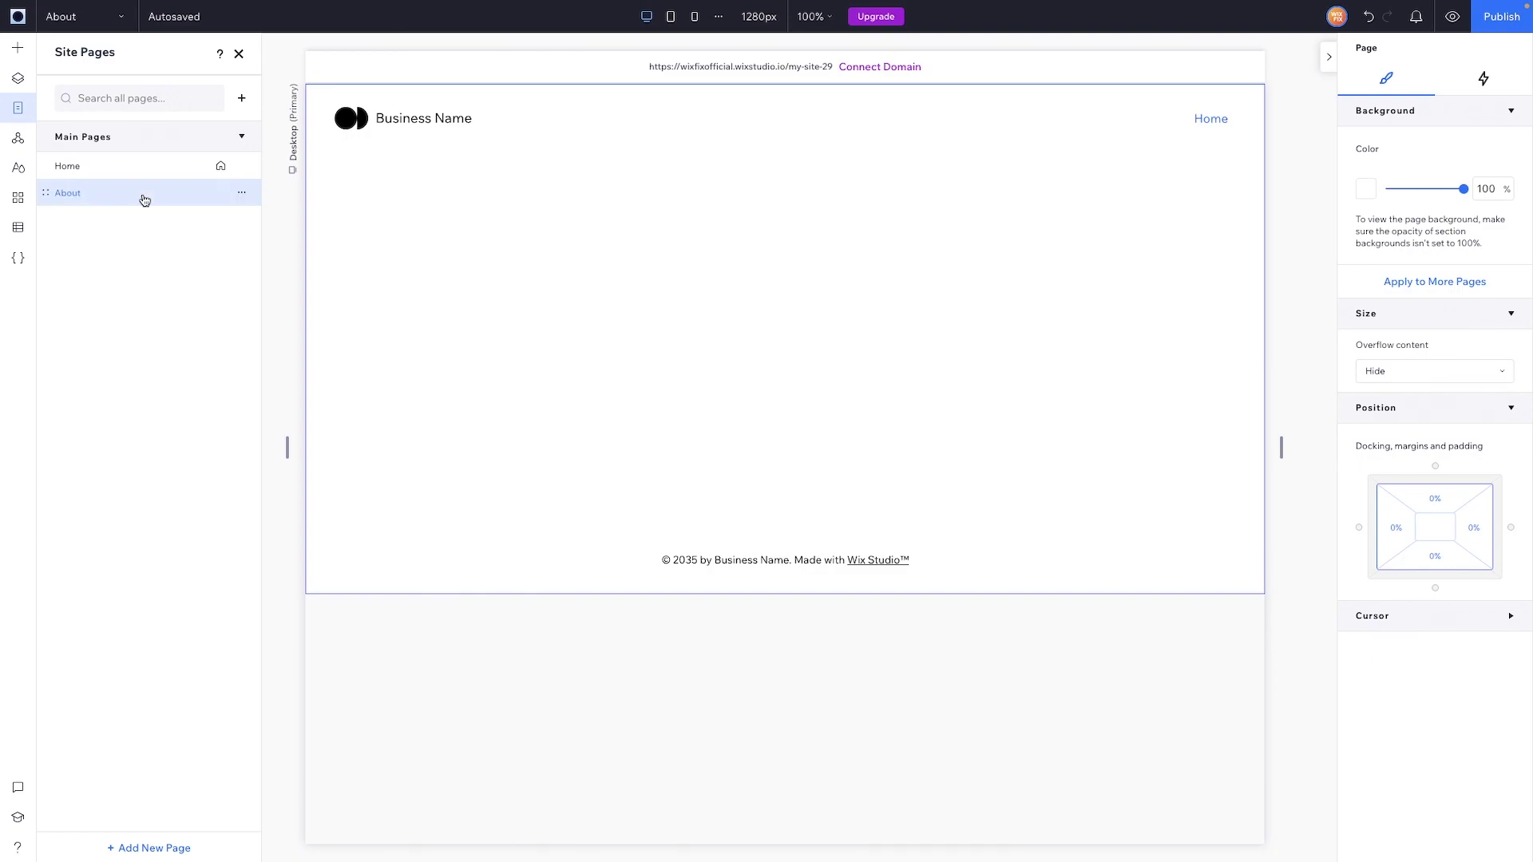
Switch back and forth between the Home and About pages, ending on Home
left_click(94, 171)
left_click(95, 194)
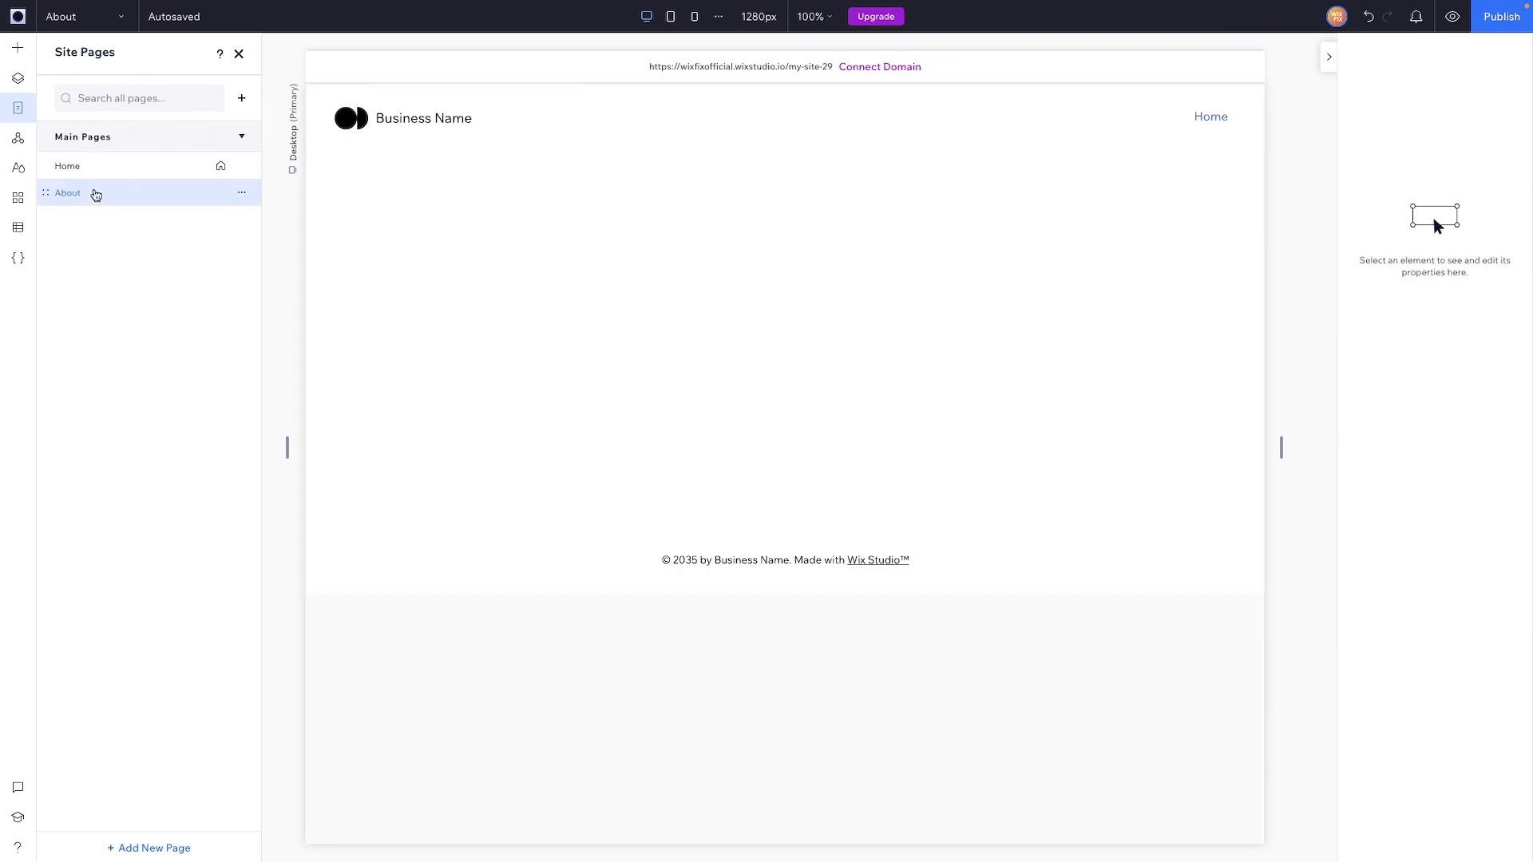
left_click(96, 170)
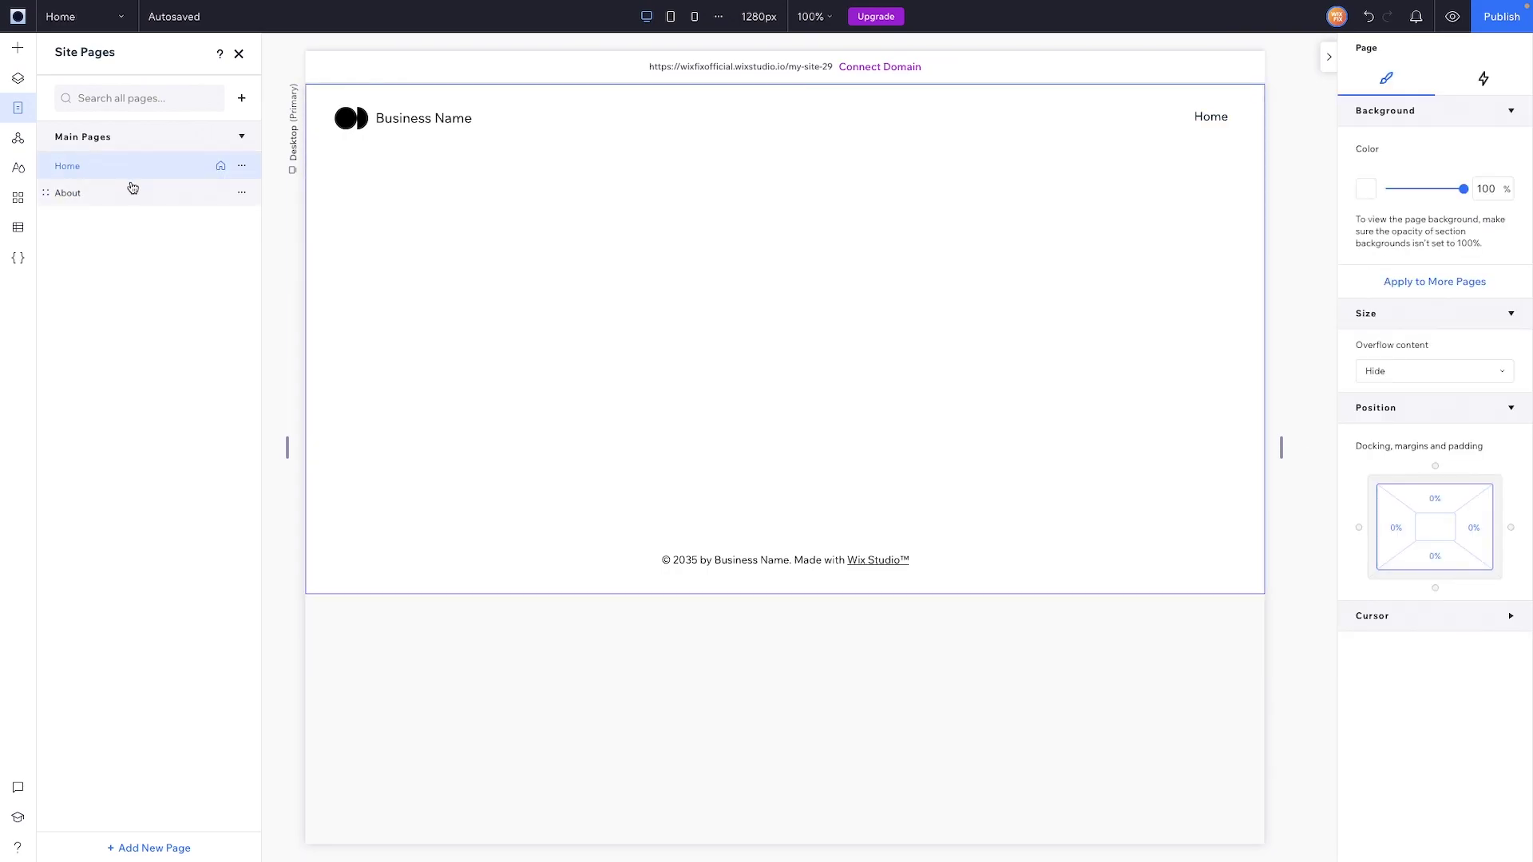
left_click(87, 19)
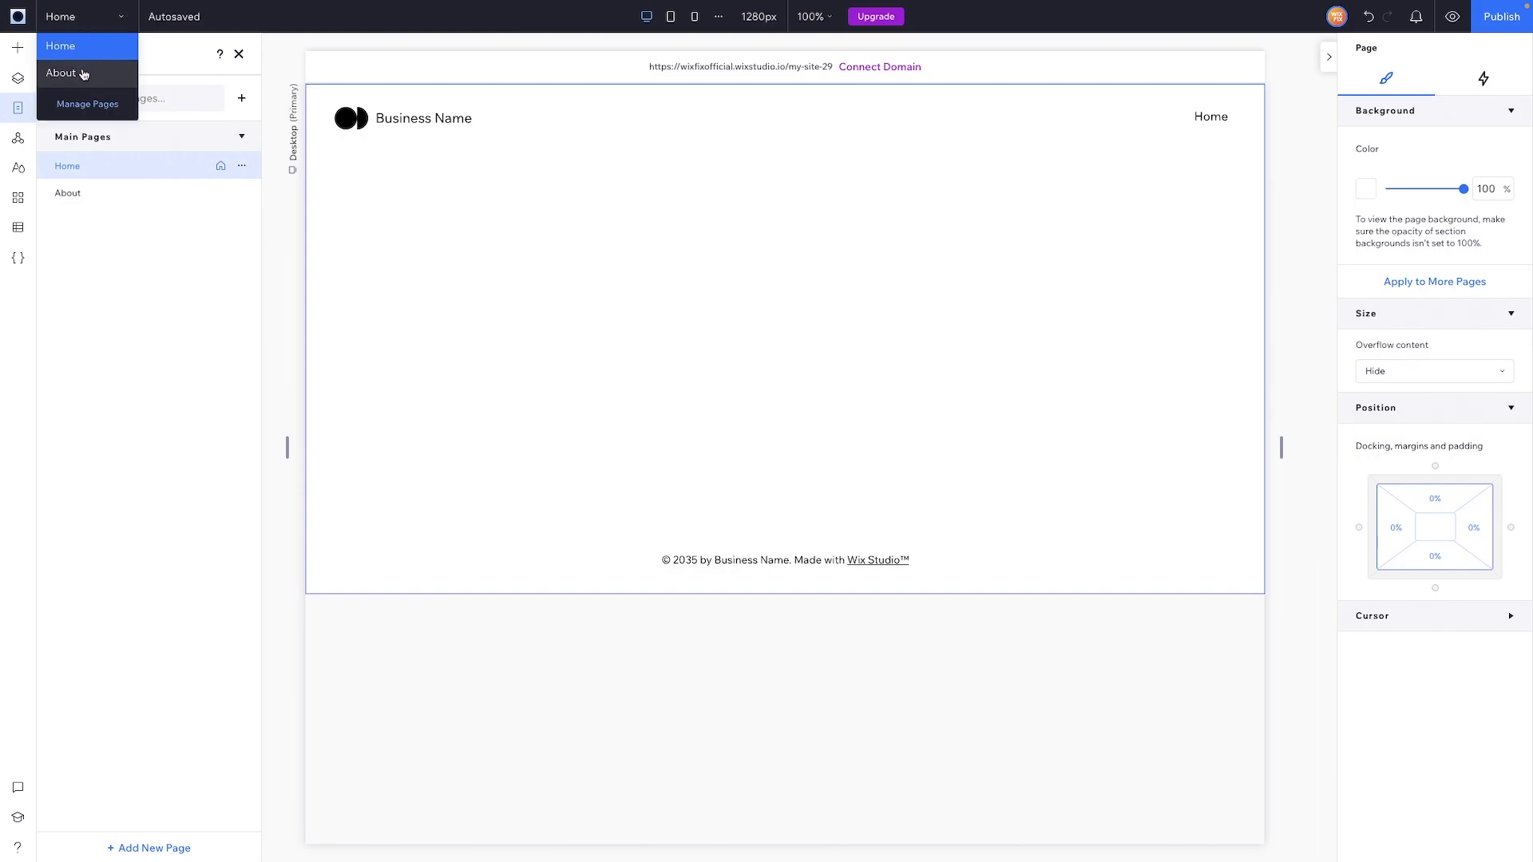
left_click(85, 69)
left_click(82, 17)
left_click(85, 44)
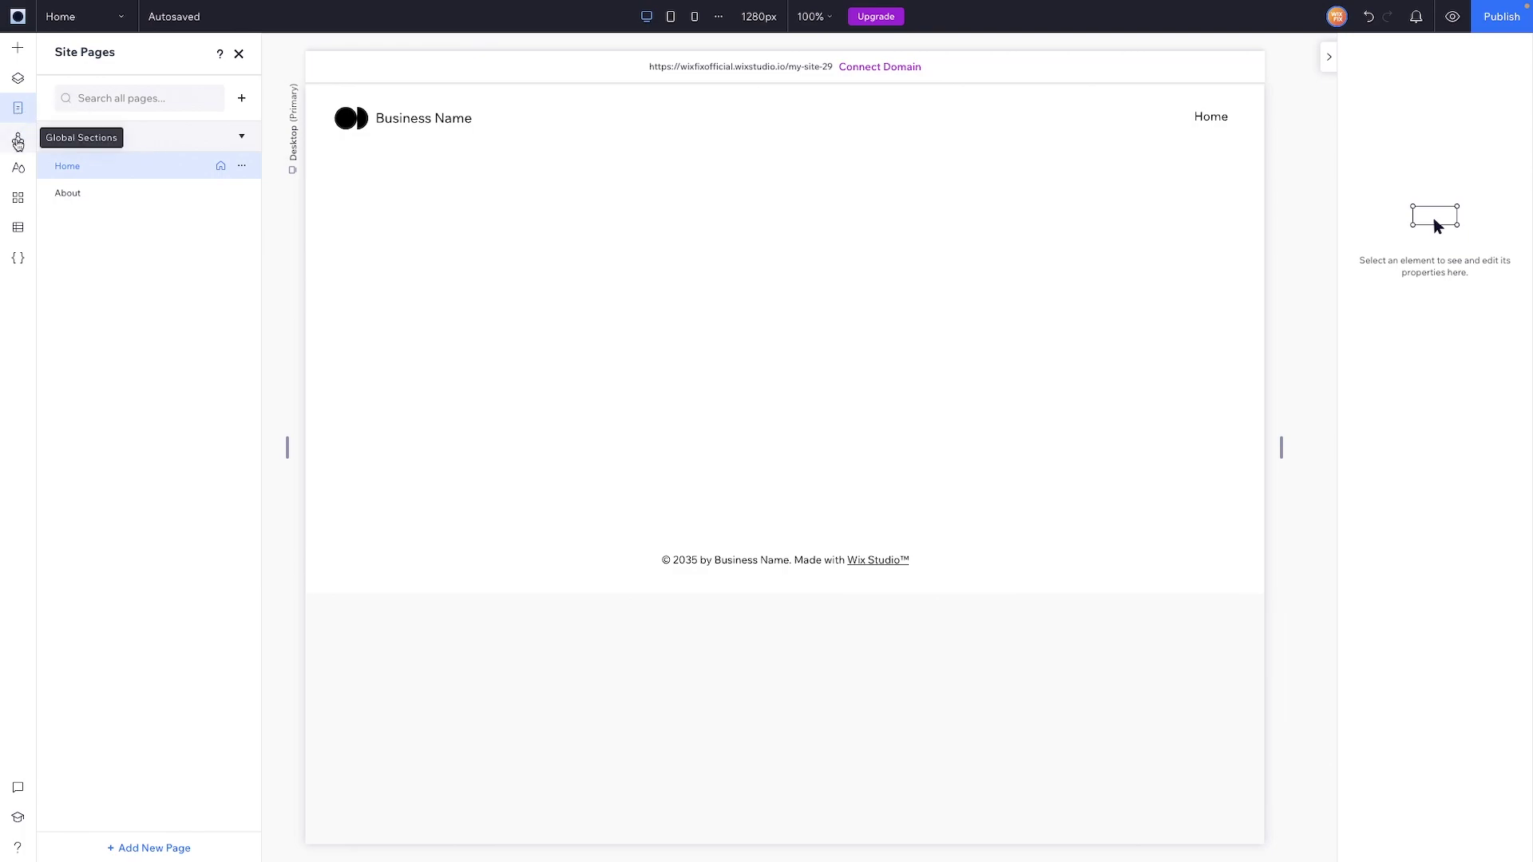
Review the site's global sections and check which pages the default header is assigned to, leaving the assignment as it is
left_click(18, 142)
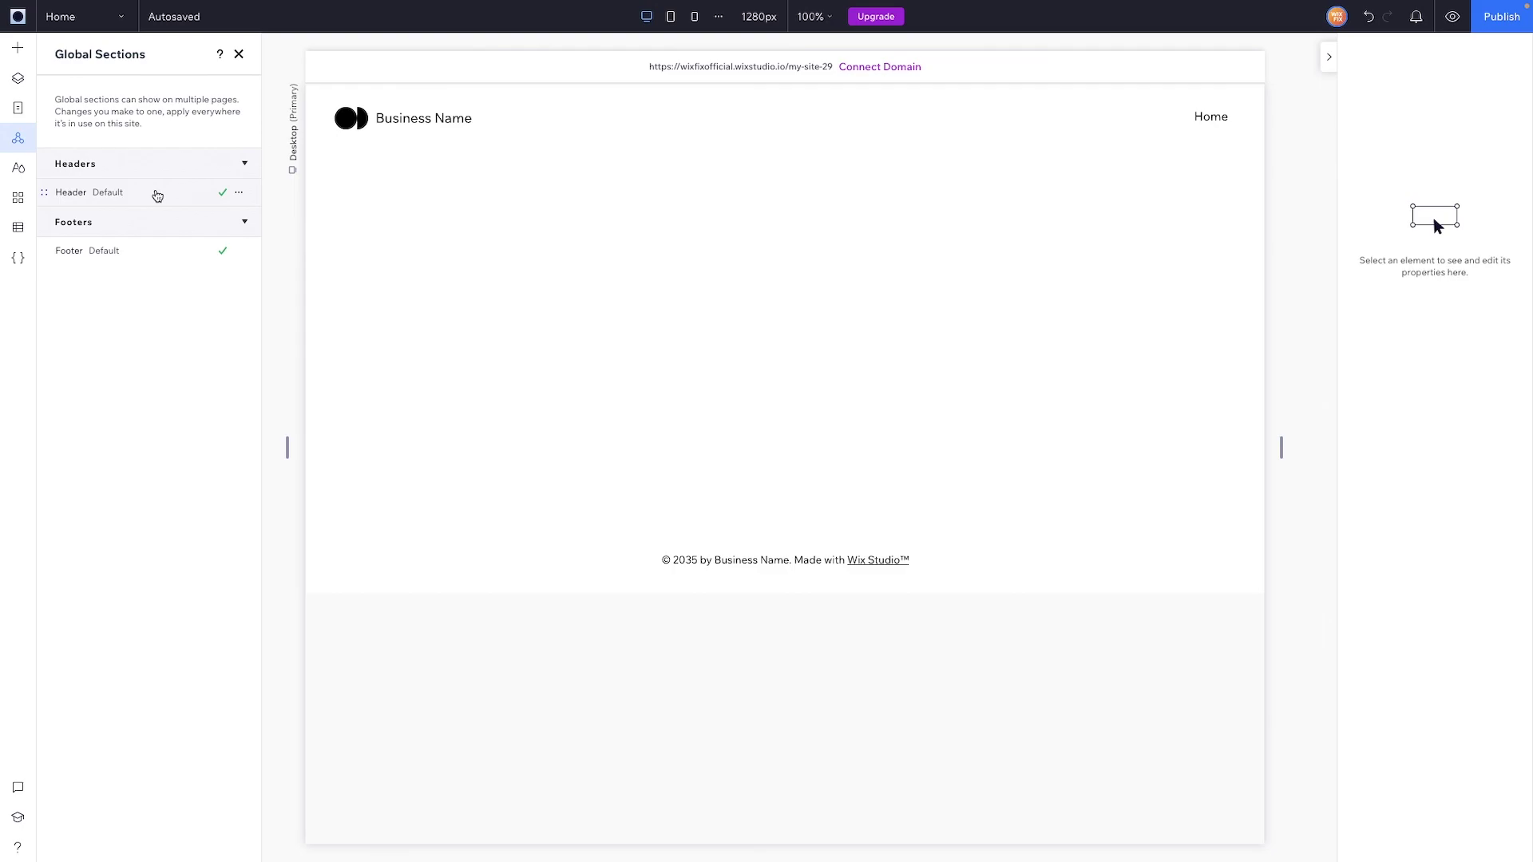
mouse_move(67, 194)
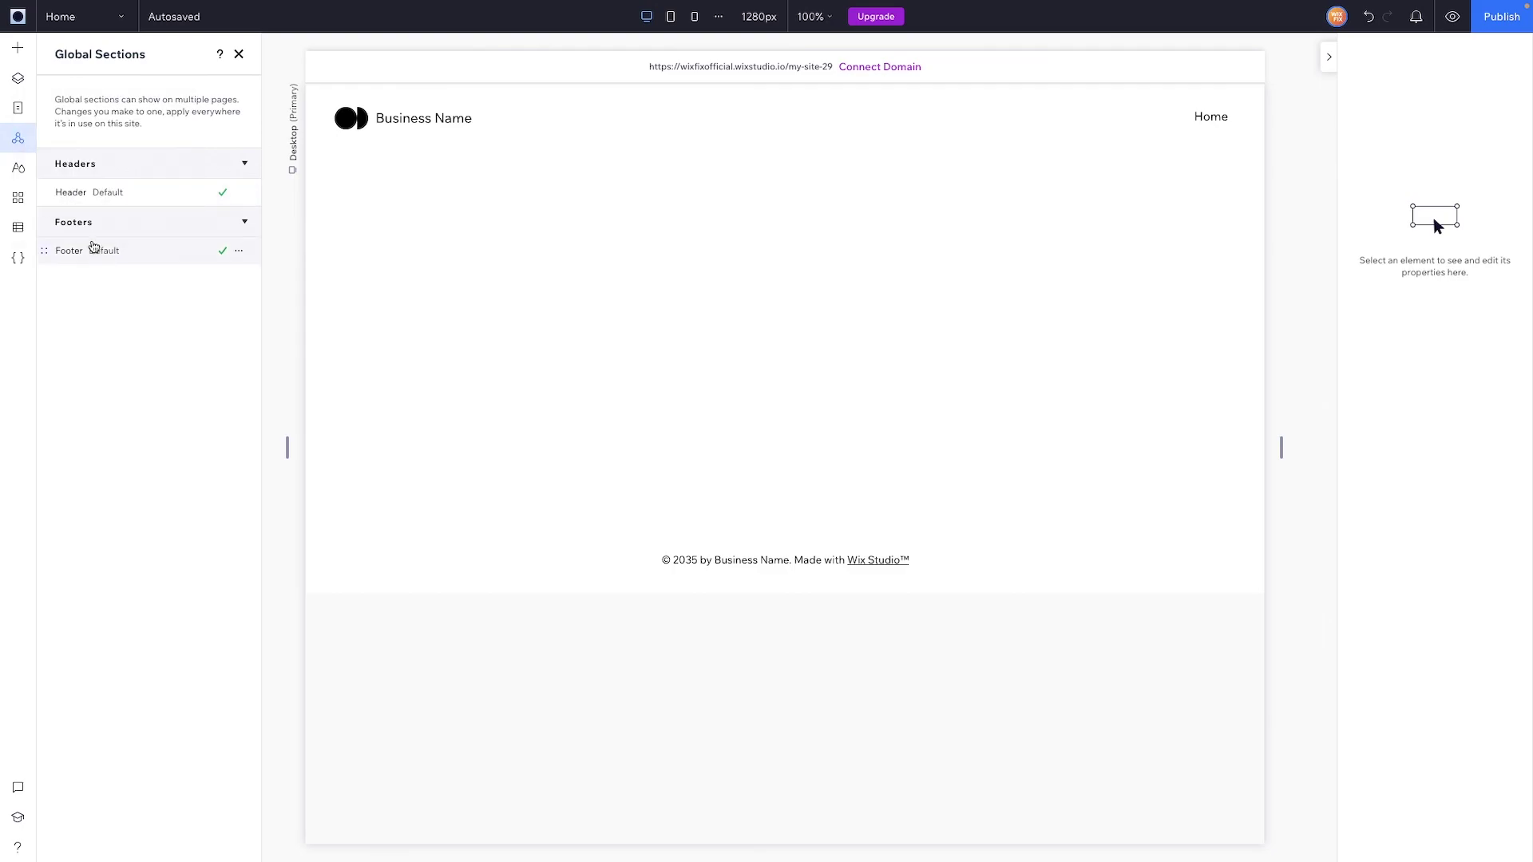
left_click(624, 138)
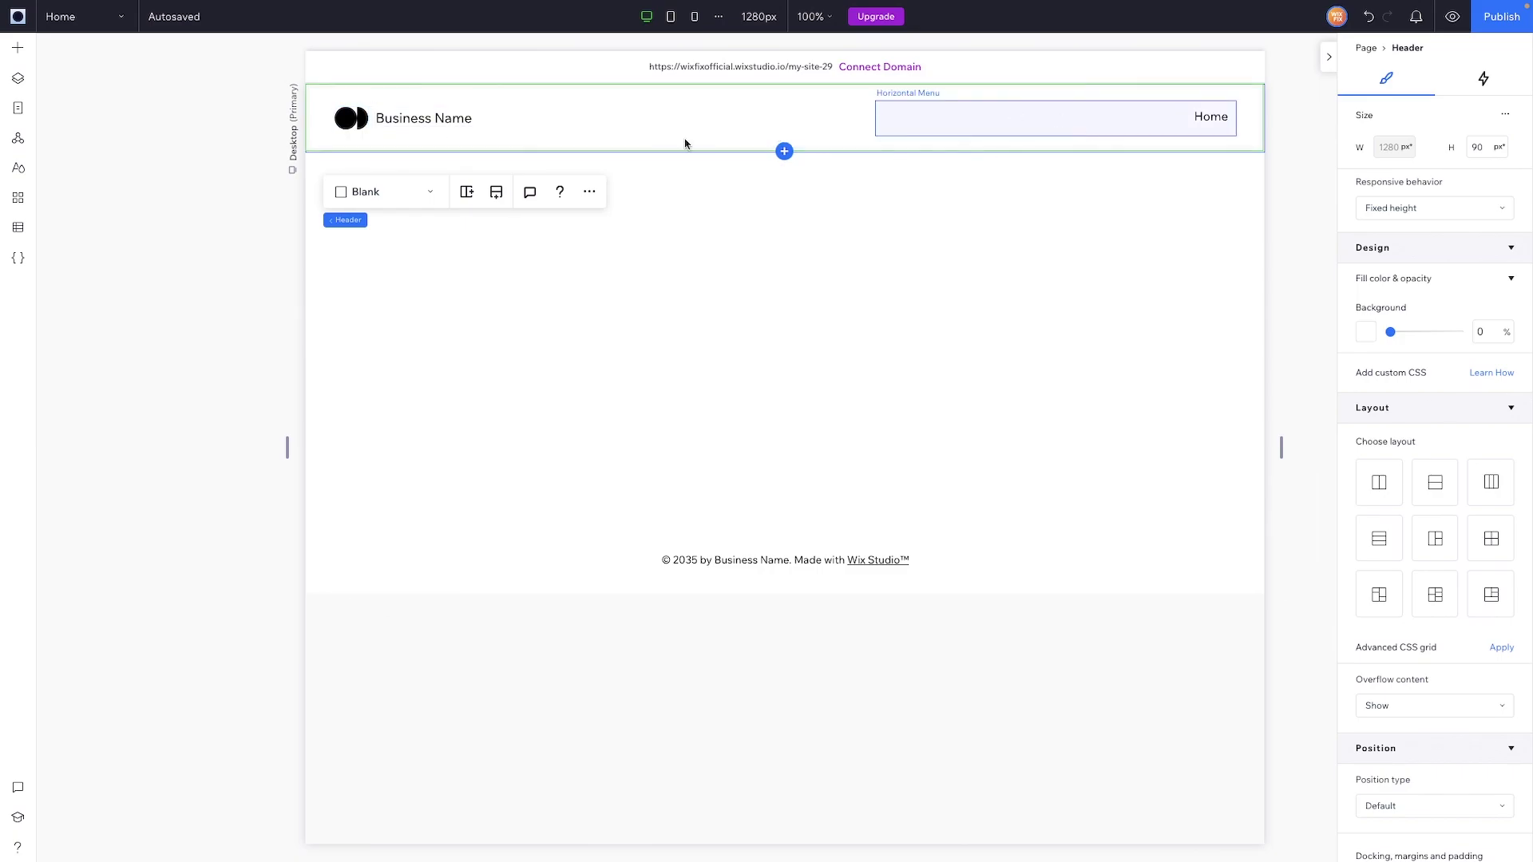
left_click(18, 136)
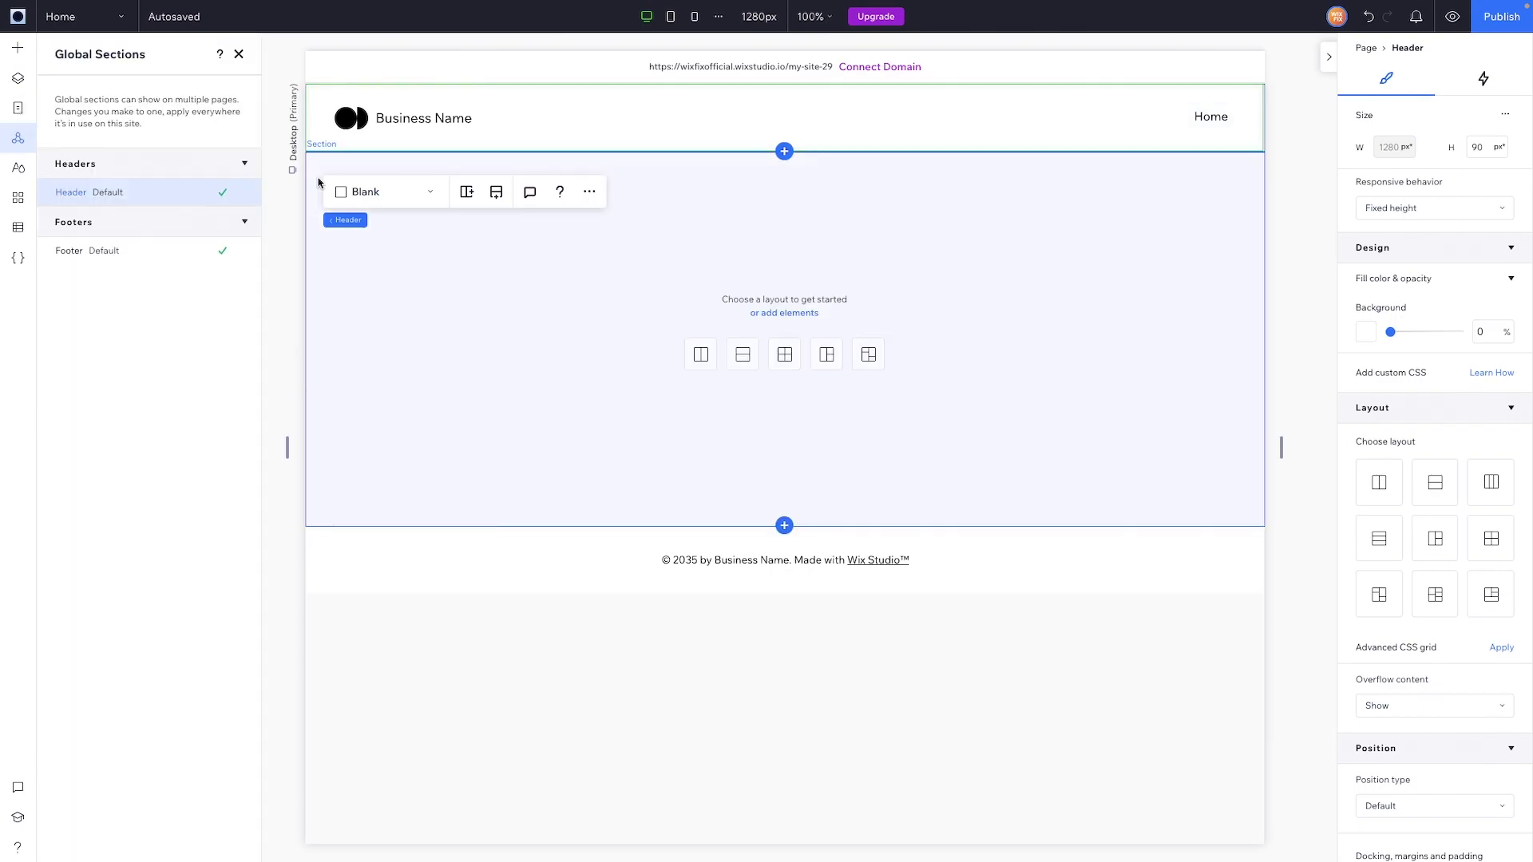
left_click(238, 193)
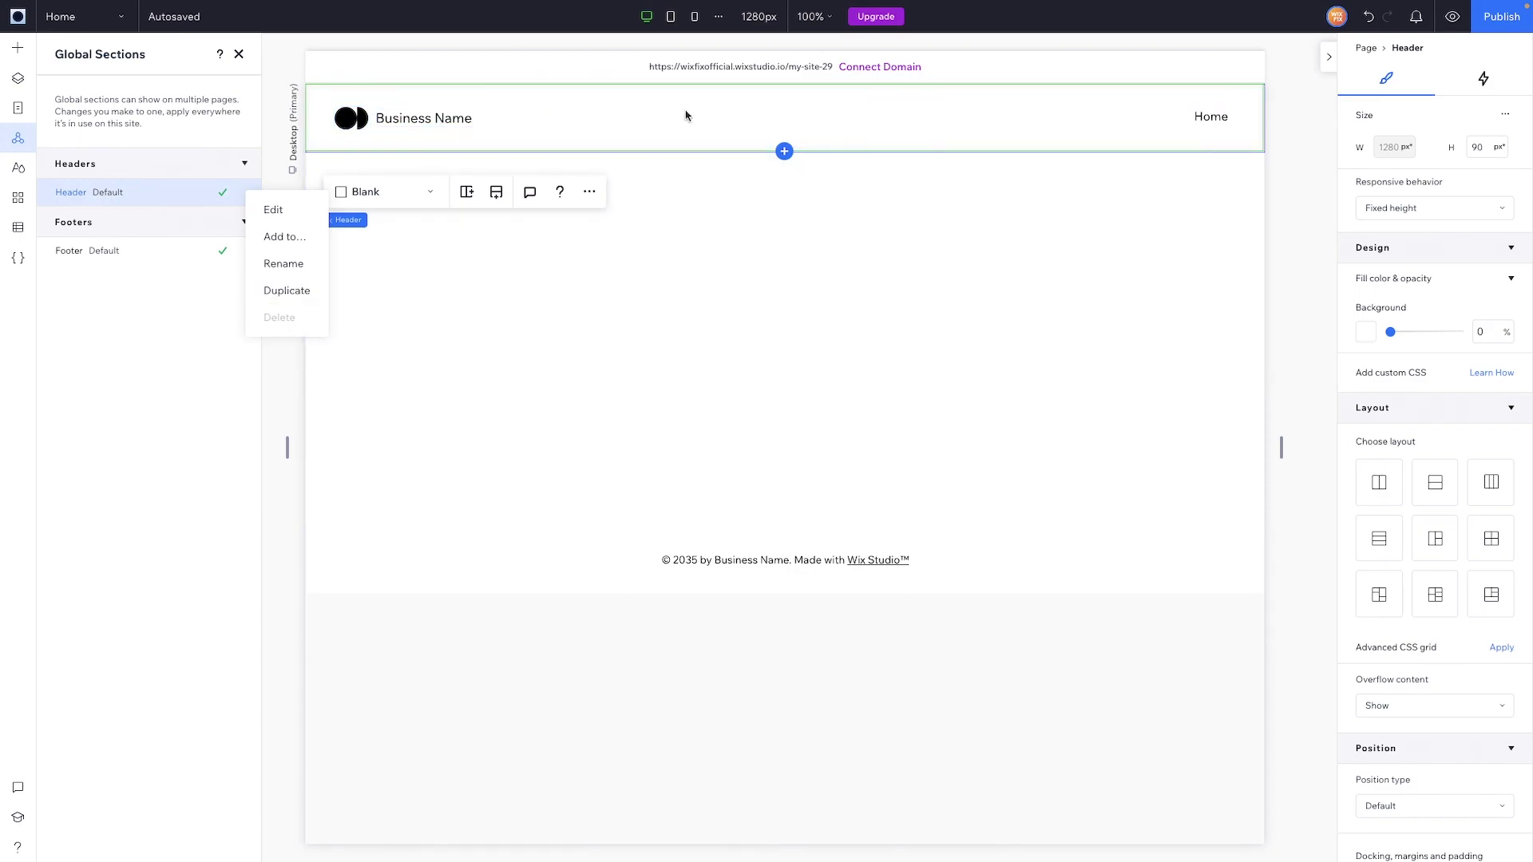
left_click(273, 240)
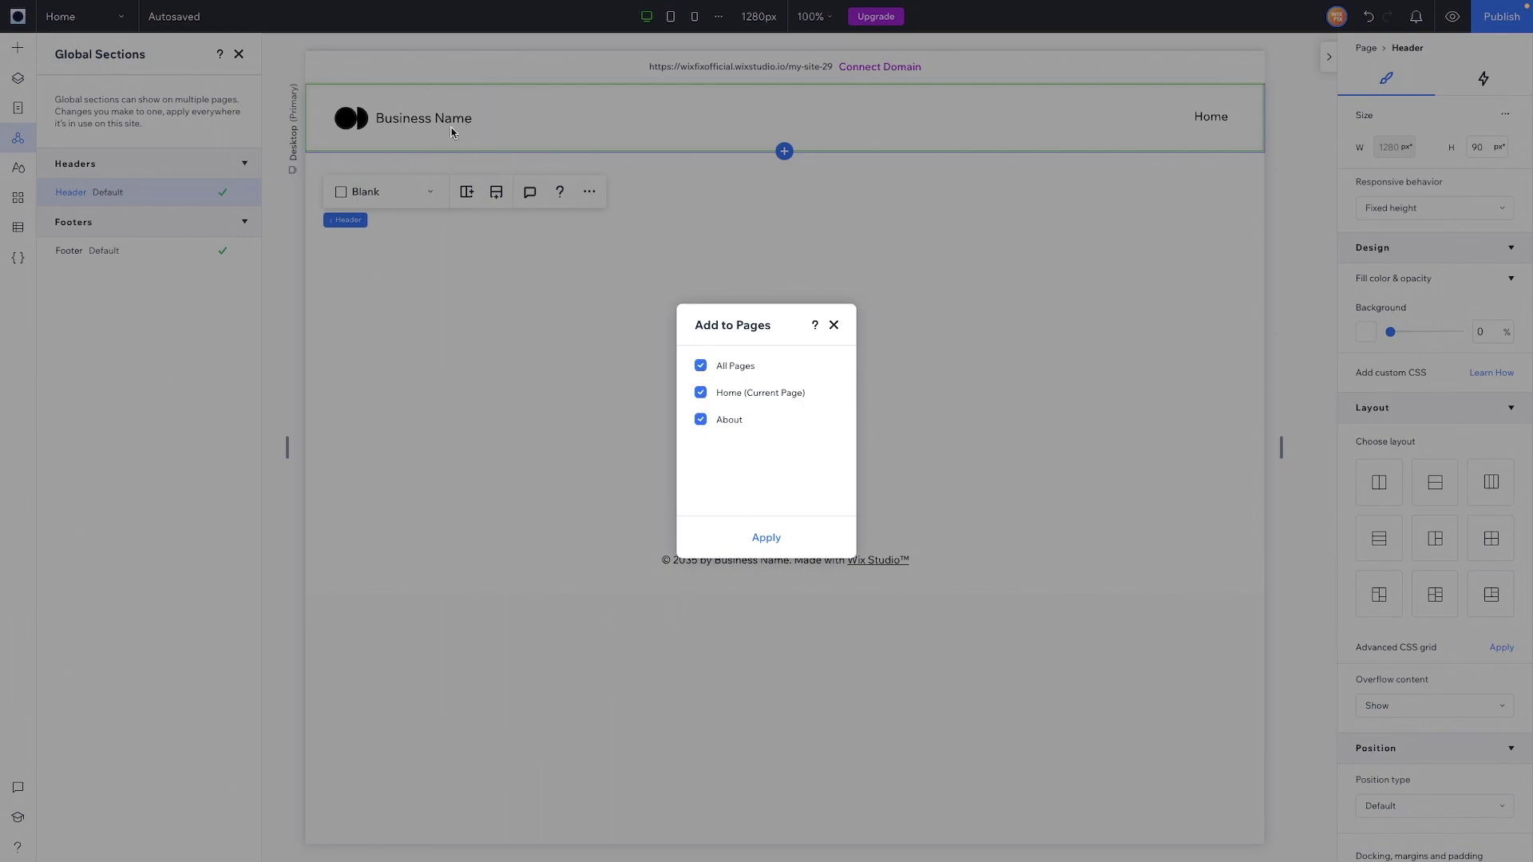
left_click(834, 325)
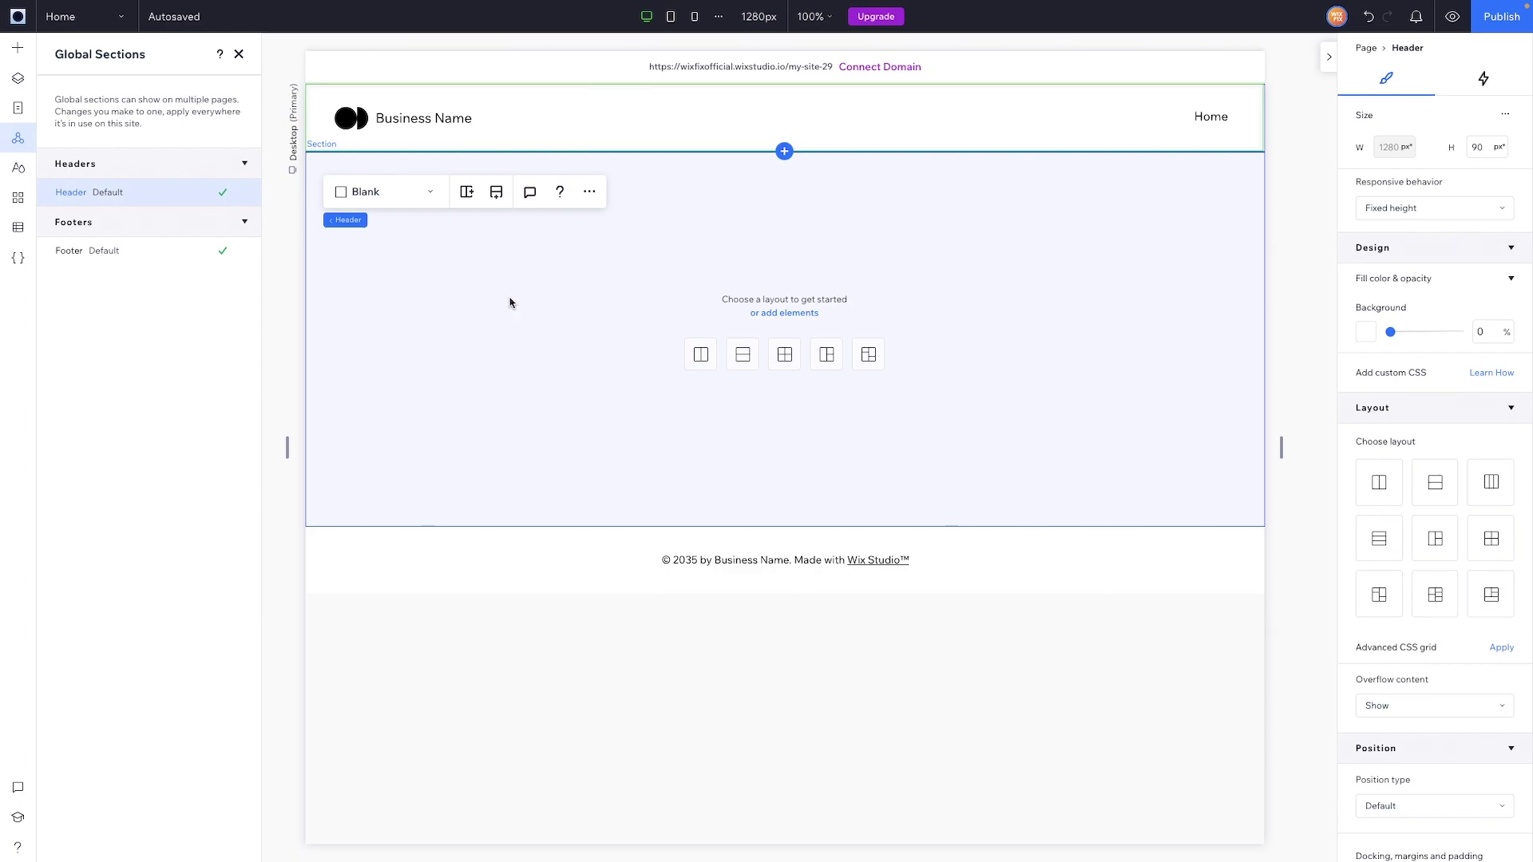
Check the options for setting the Home page's blank section as global, without applying one
right_click(424, 333)
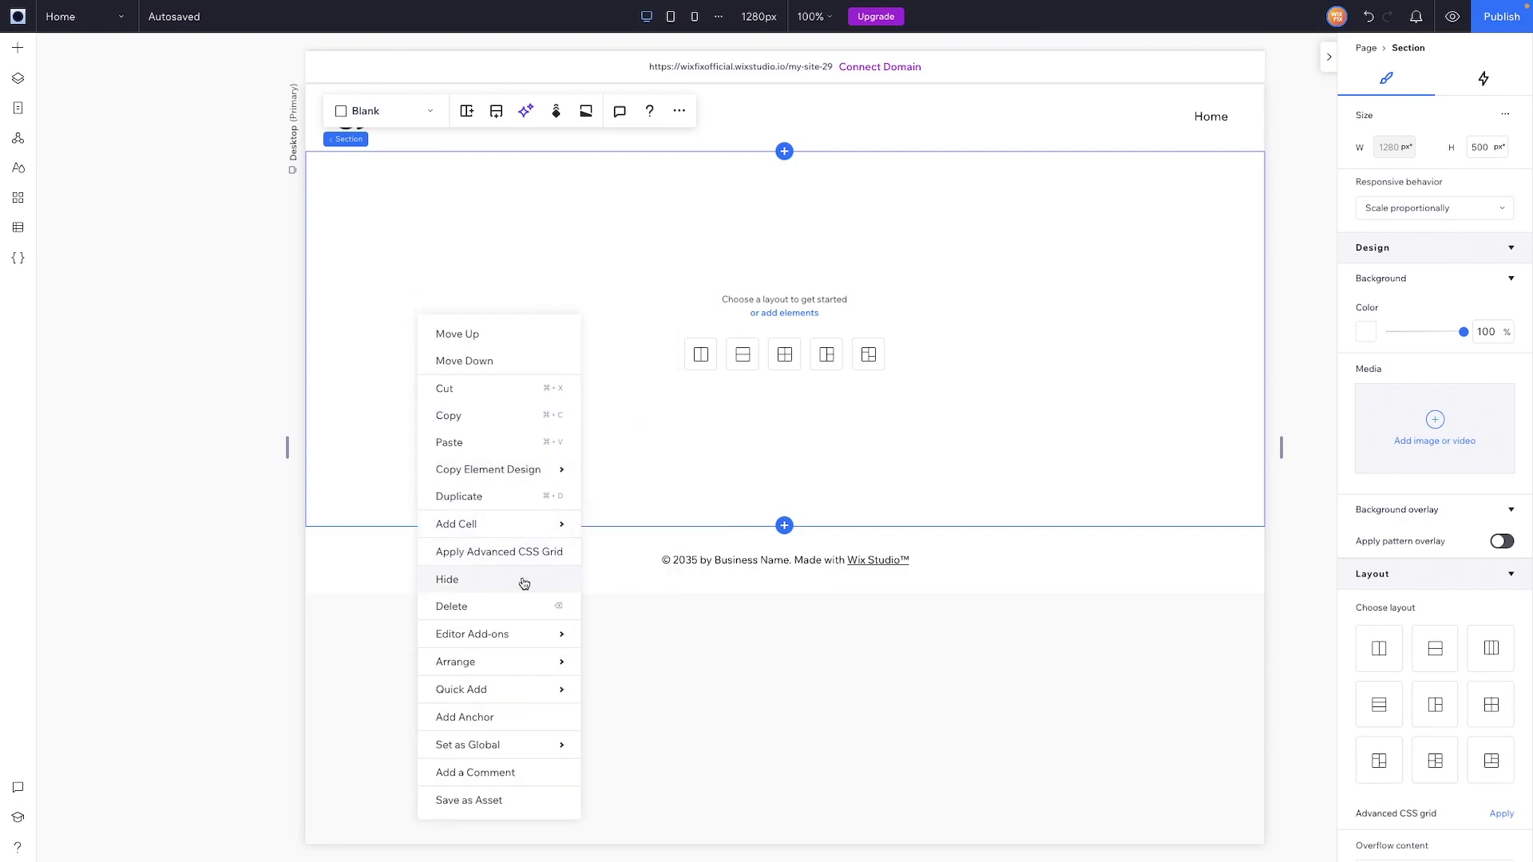
mouse_move(455, 744)
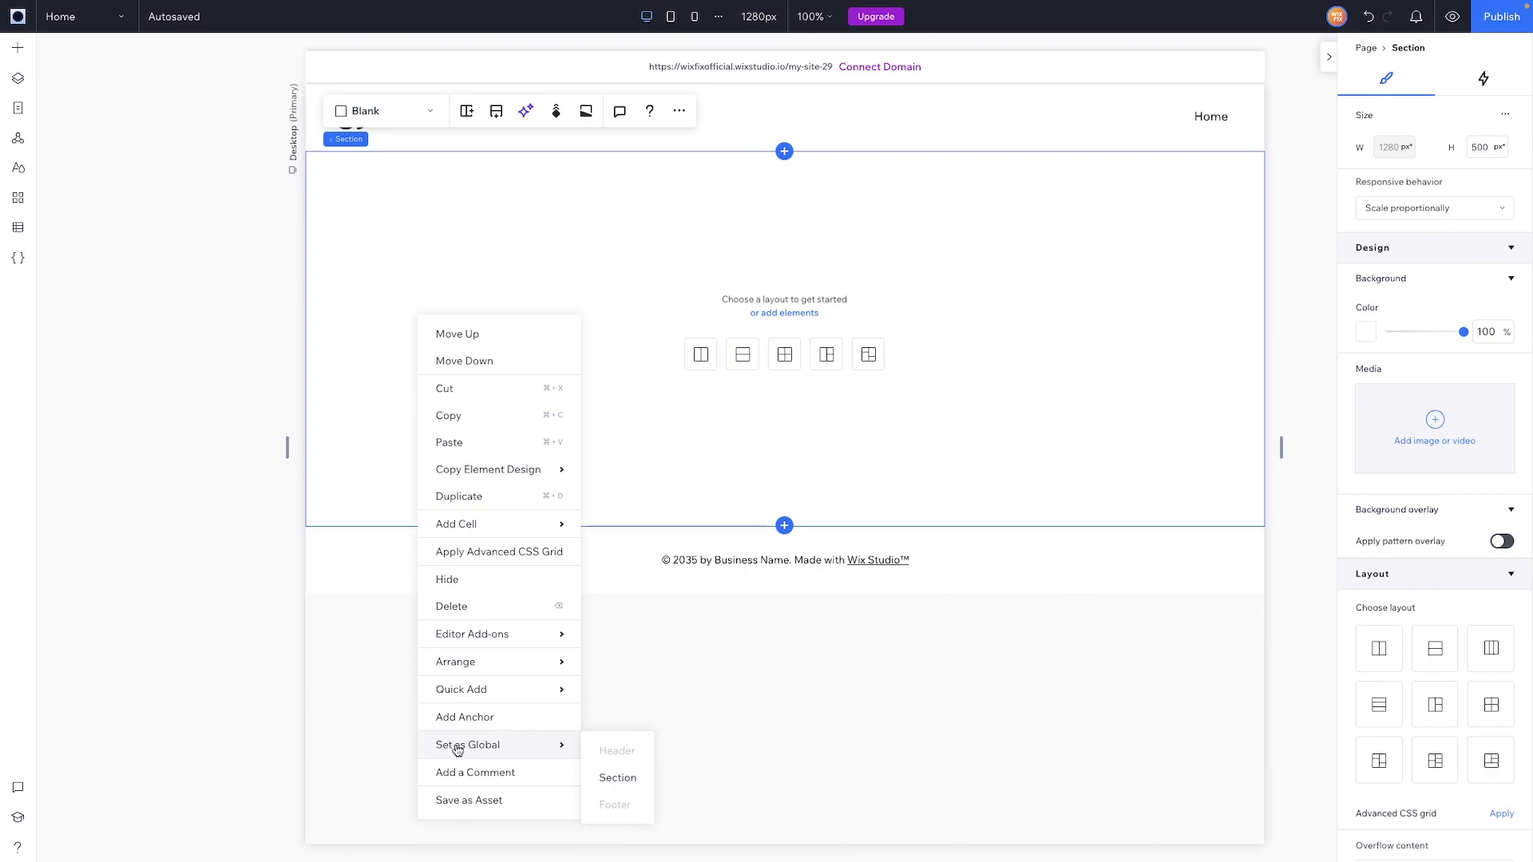
left_click(707, 226)
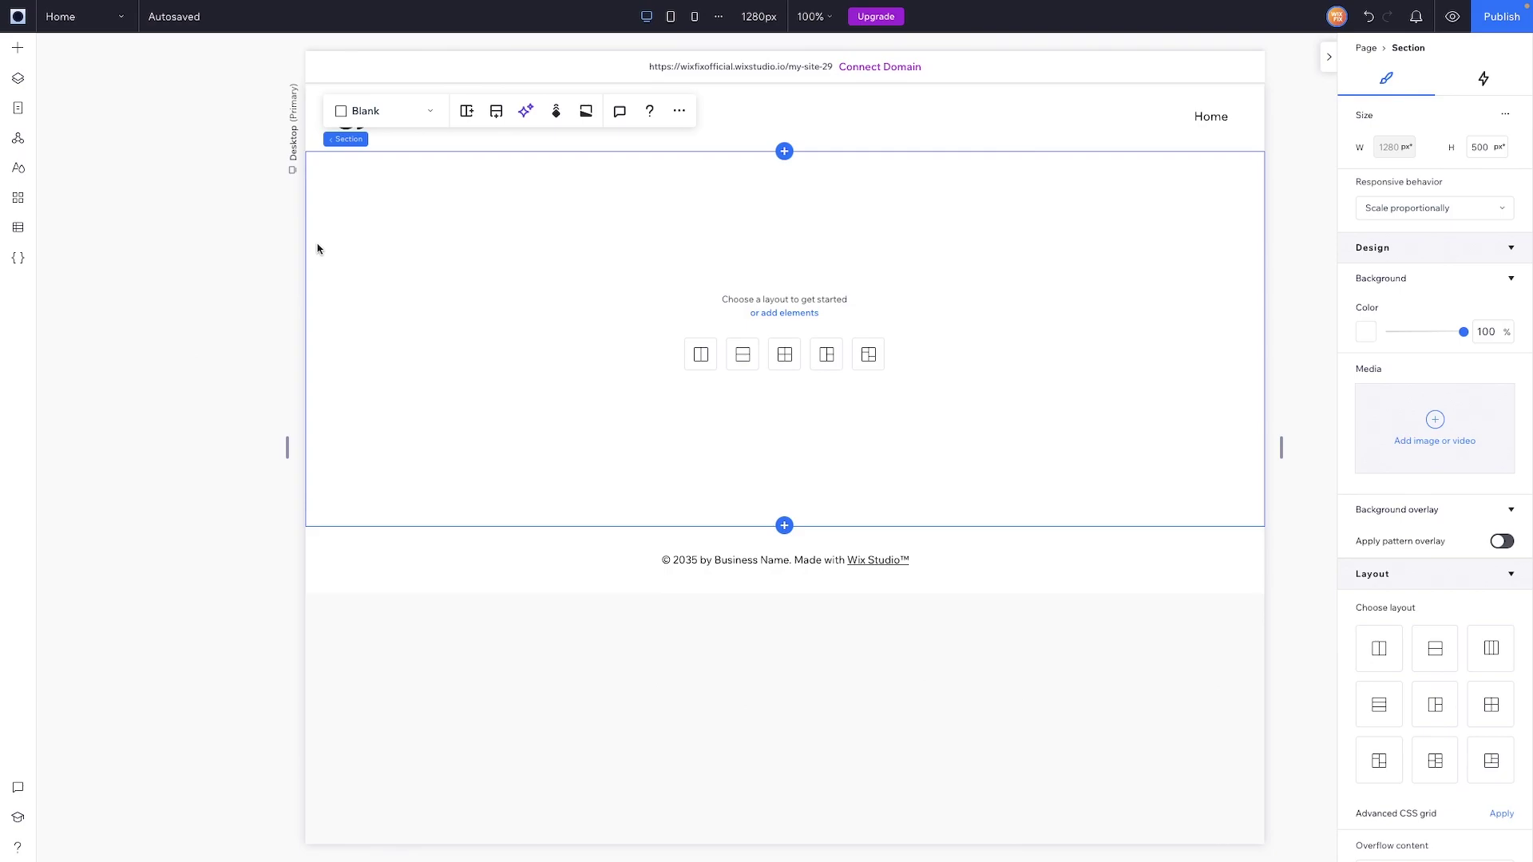
Review the site's typography and color styles, and check the action color's value in HEX, RGB and HSB formats
left_click(18, 171)
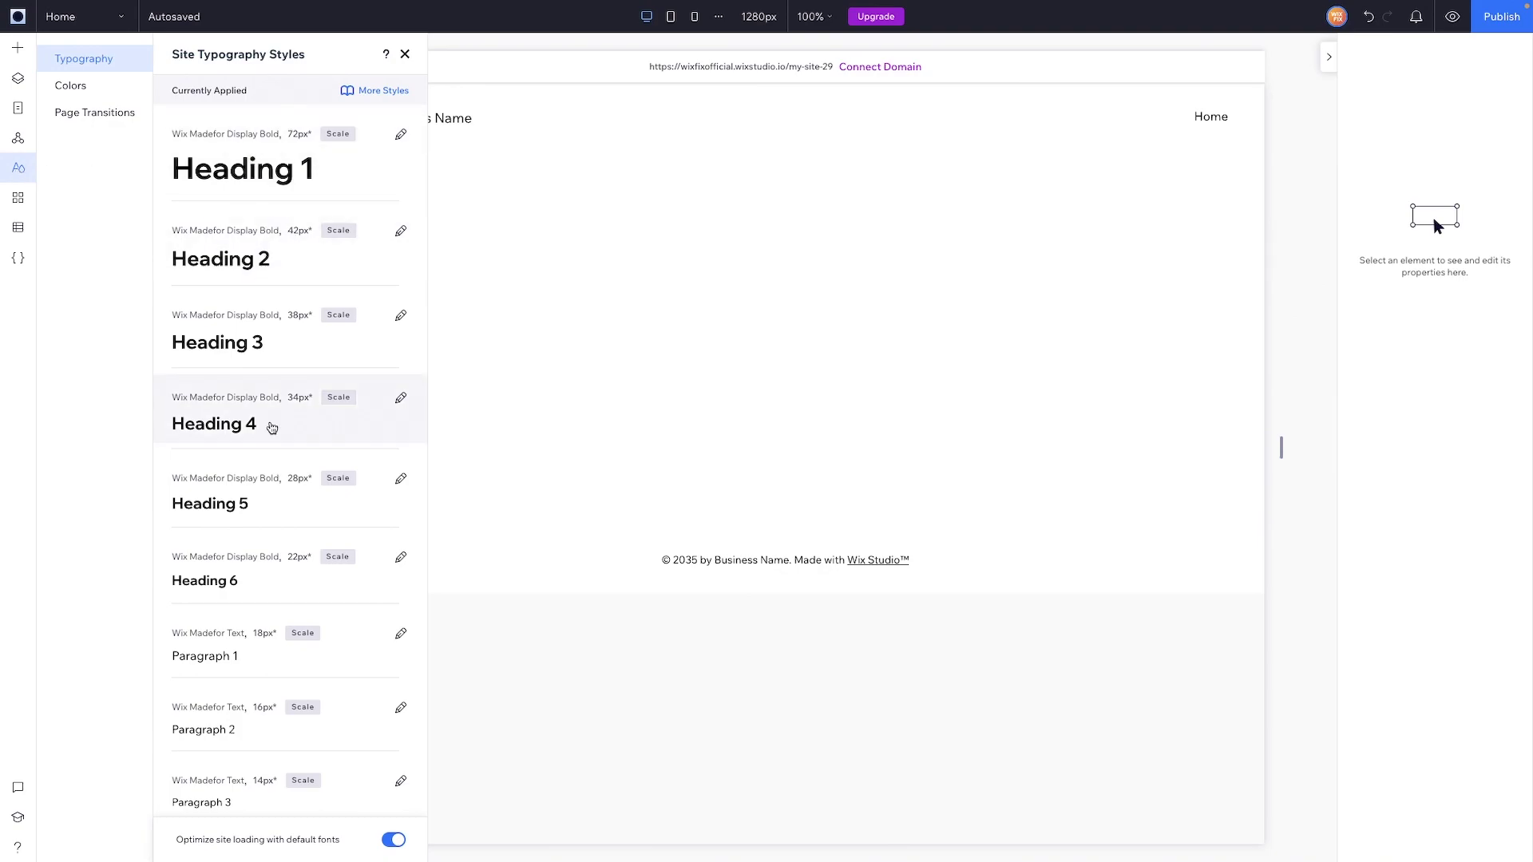
left_click(88, 86)
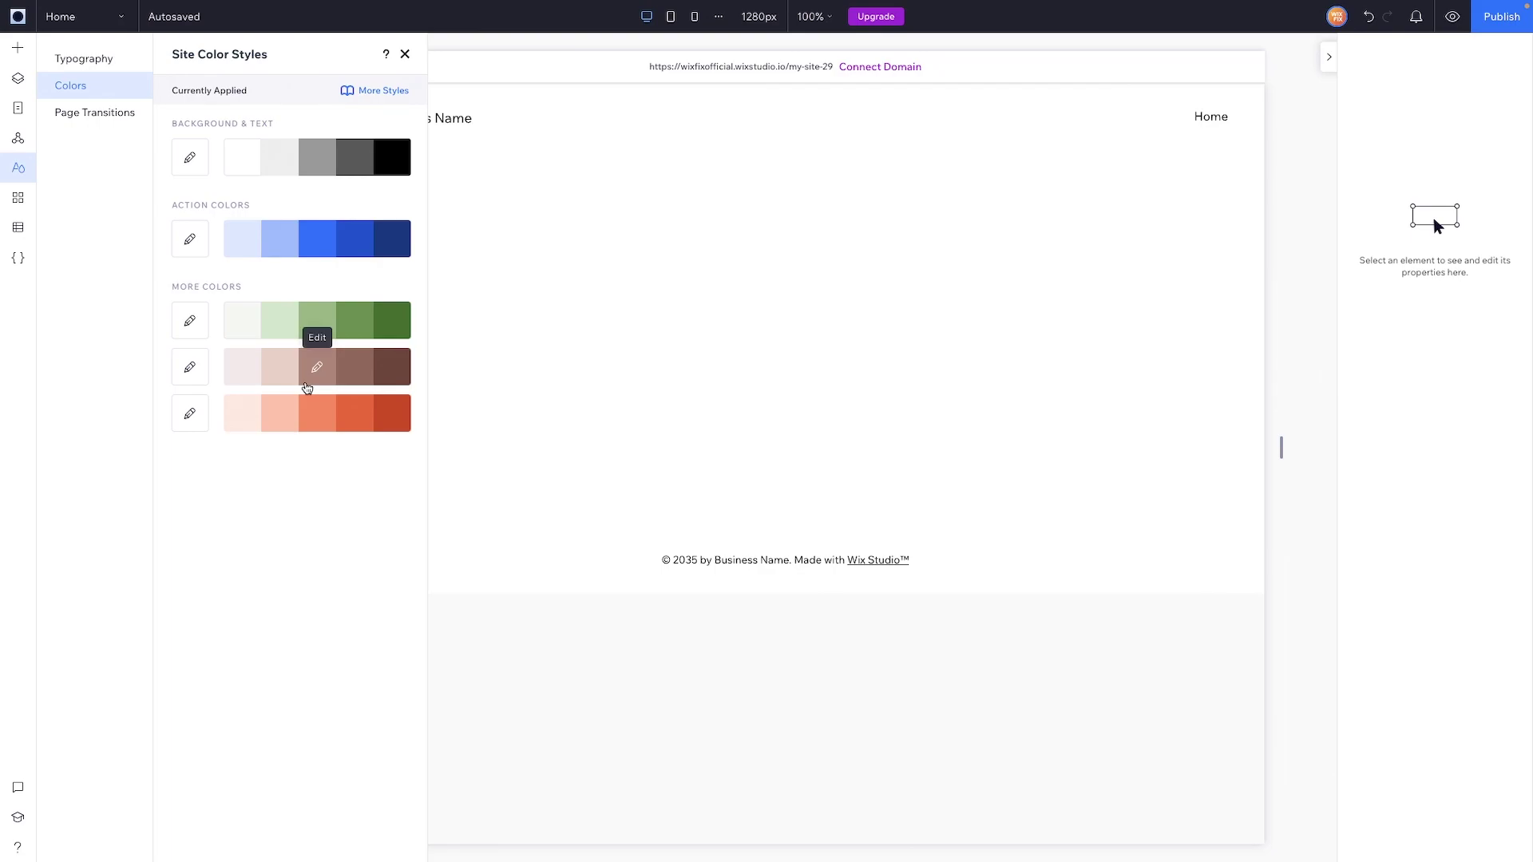
left_click(189, 239)
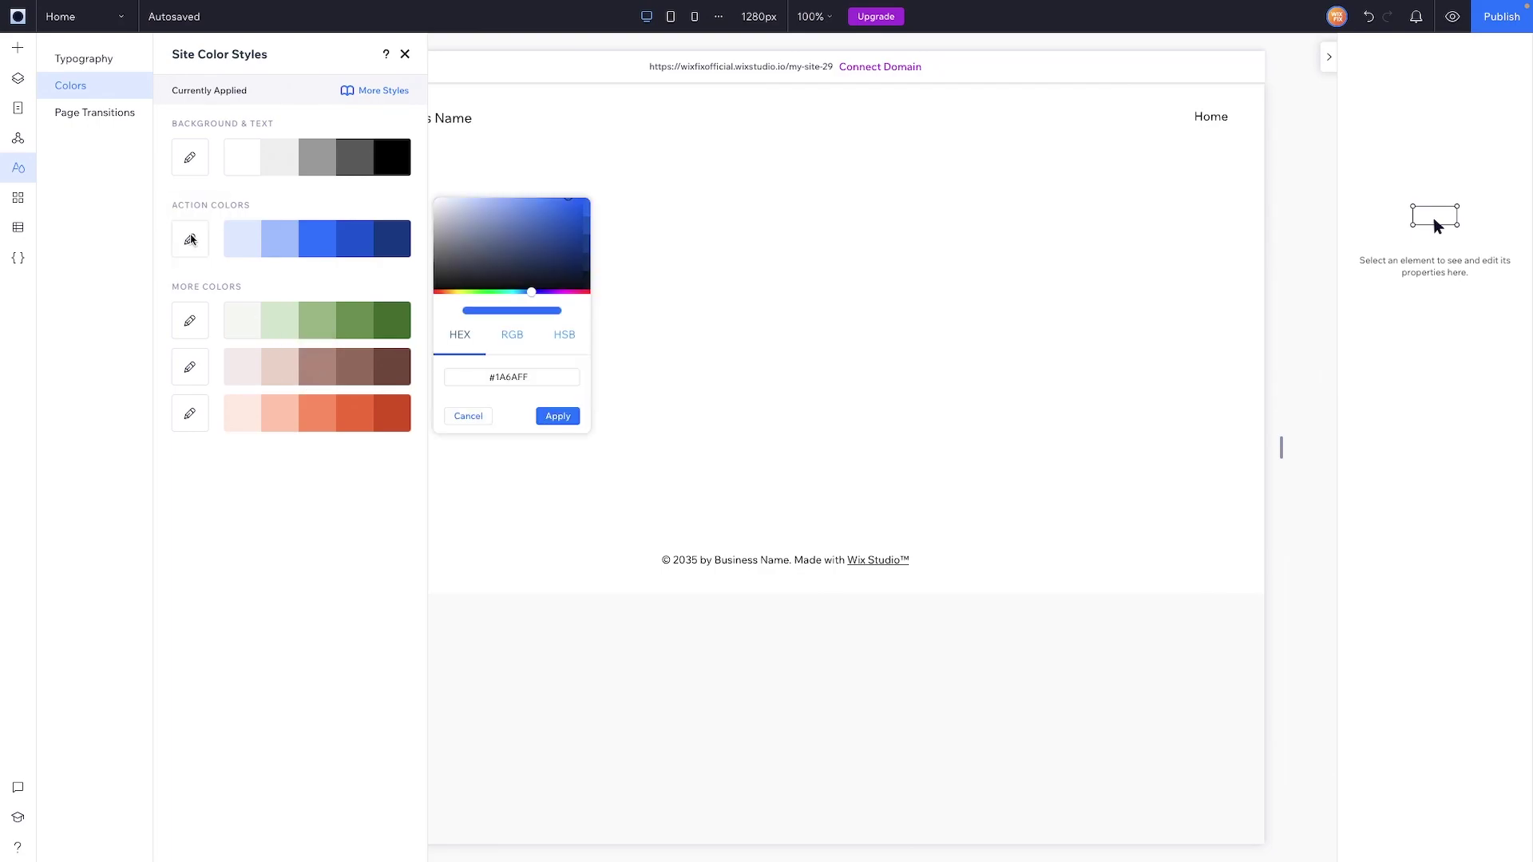
left_click(505, 339)
left_click(559, 341)
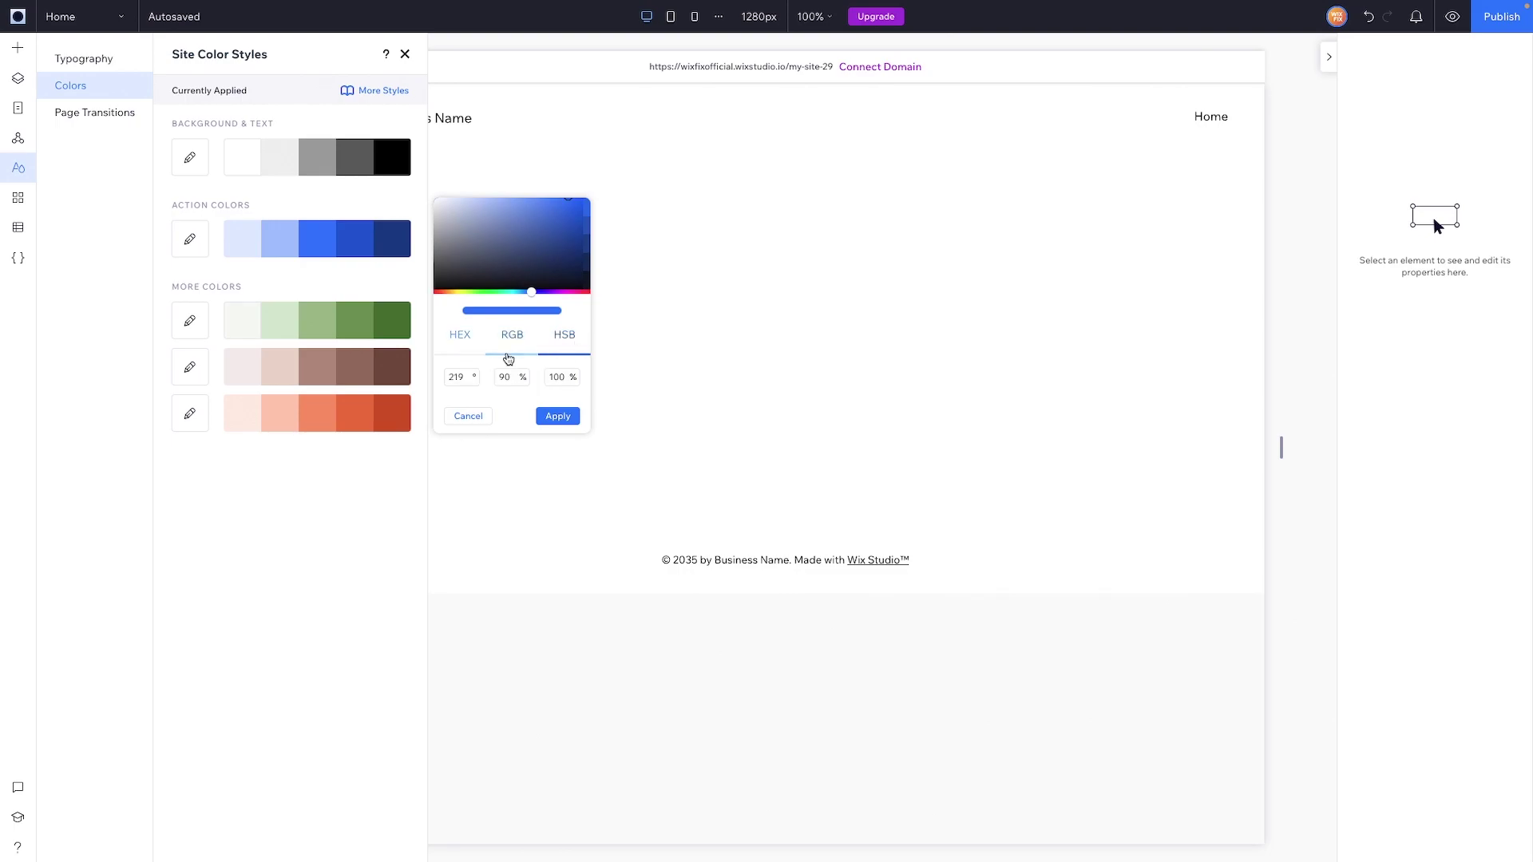
left_click(461, 336)
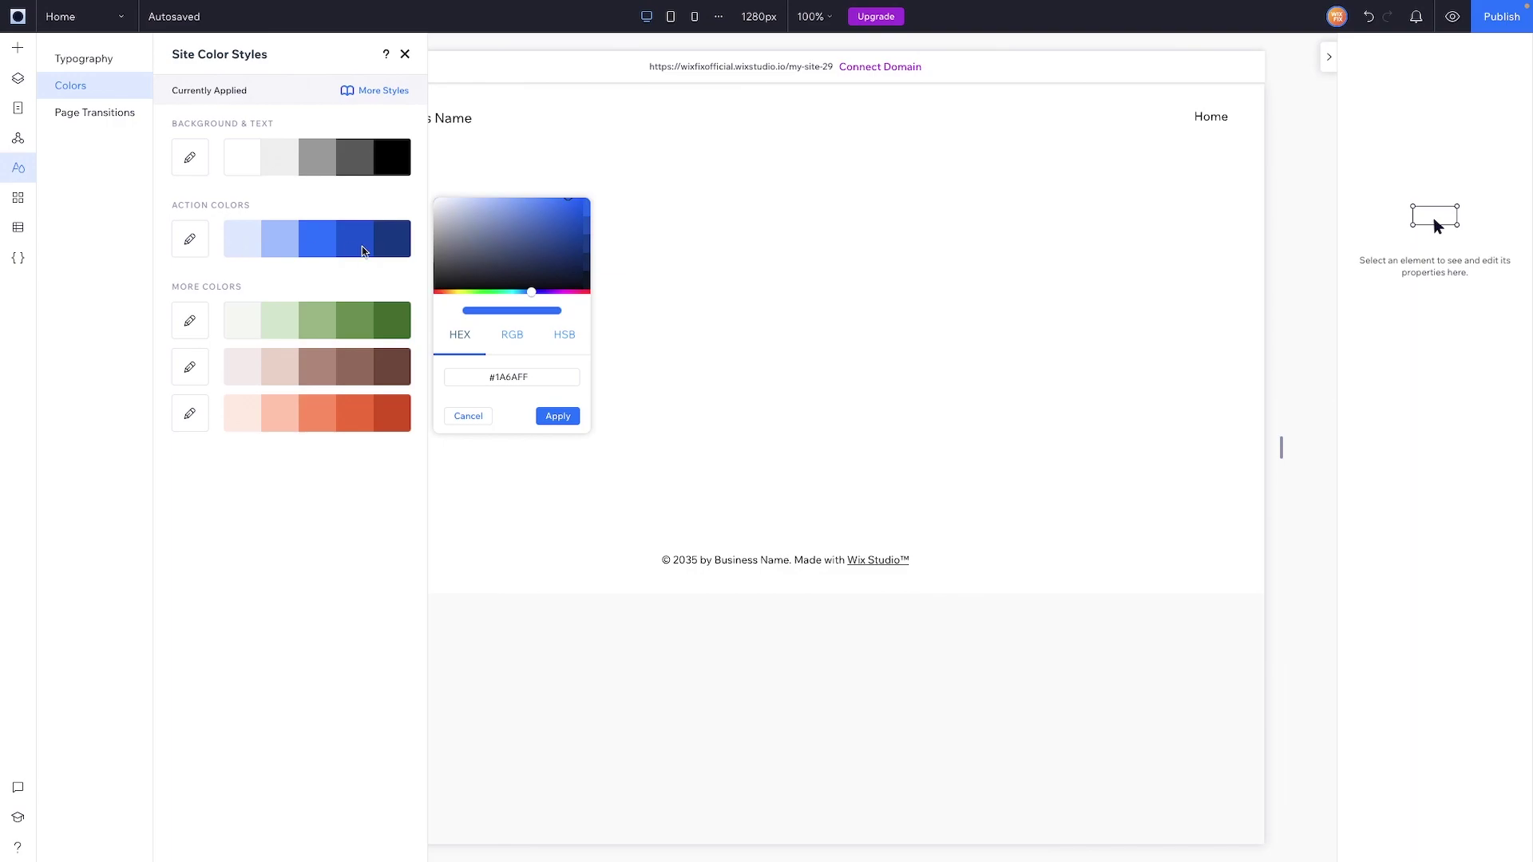
Examine the Heading 1 typography style and its available fonts, leaving the style as it is
left_click(98, 59)
left_click(265, 156)
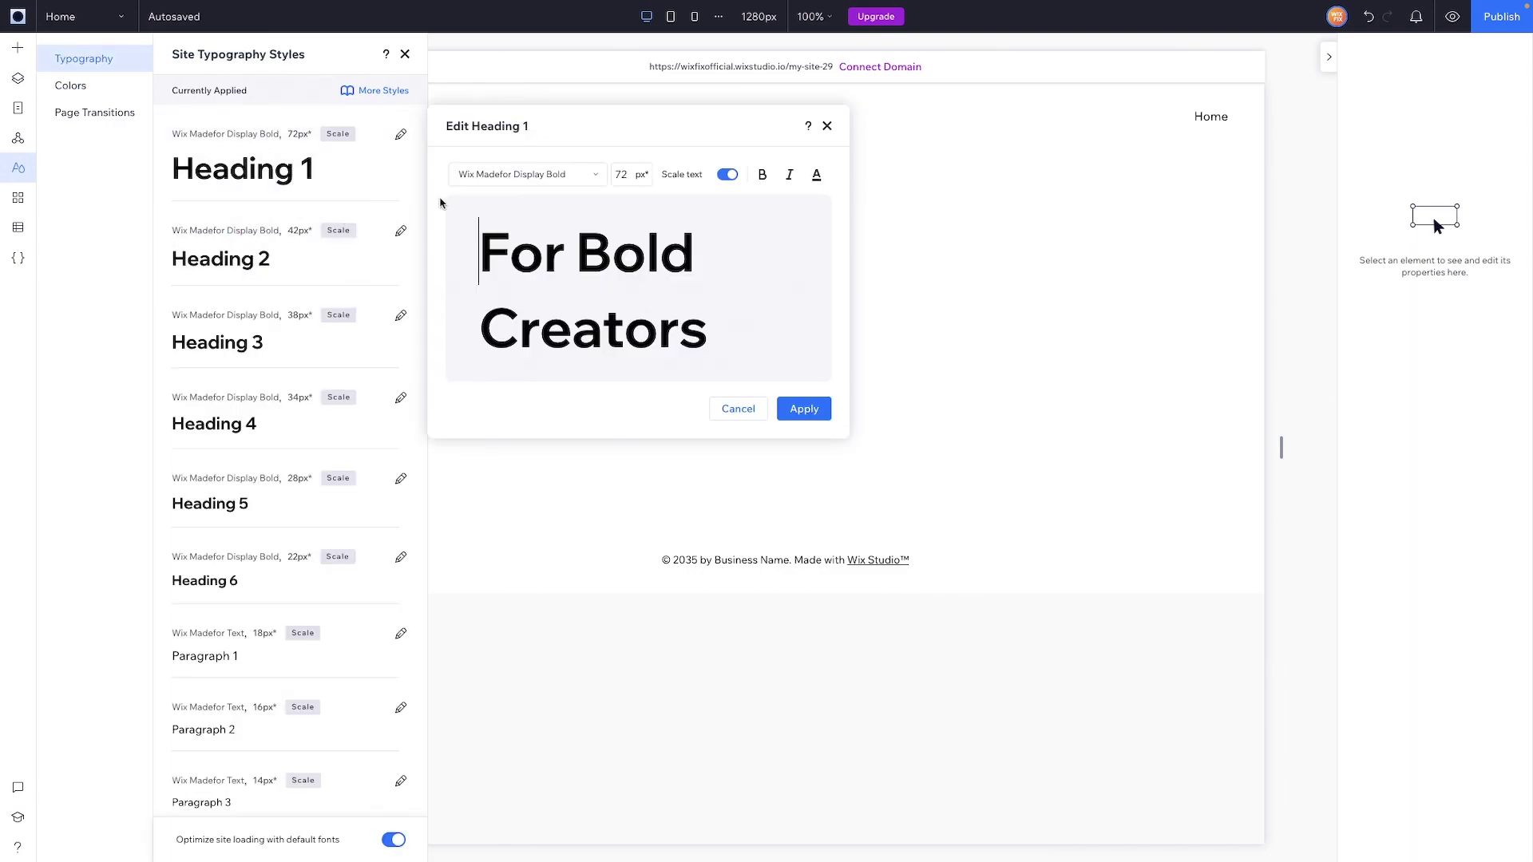
left_click(535, 174)
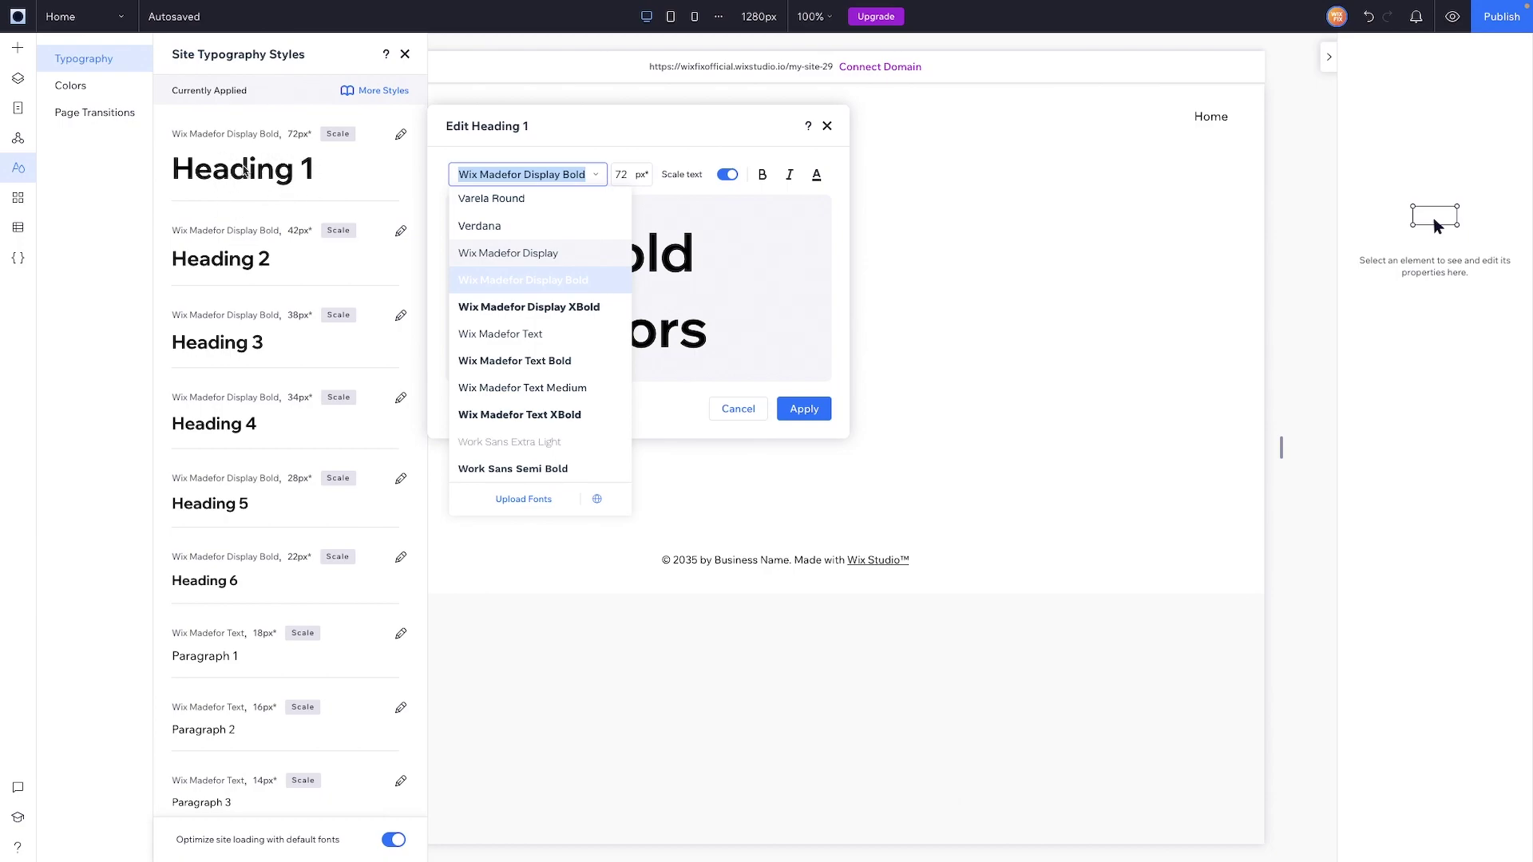
left_click(828, 126)
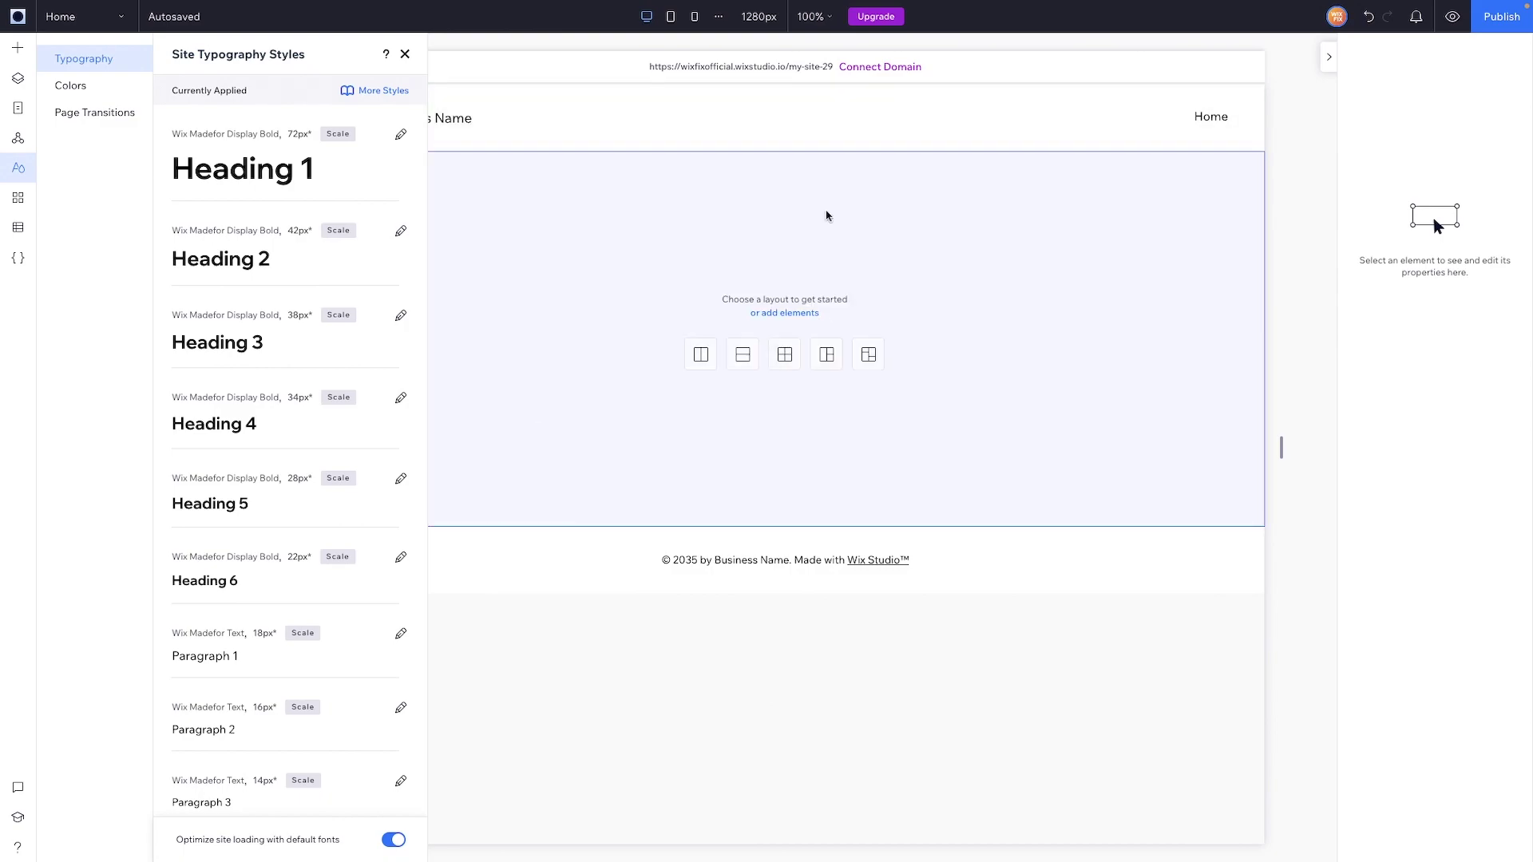
Look through the app manager, the App Market, the CMS introduction and the code introduction without adding anything
left_click(20, 198)
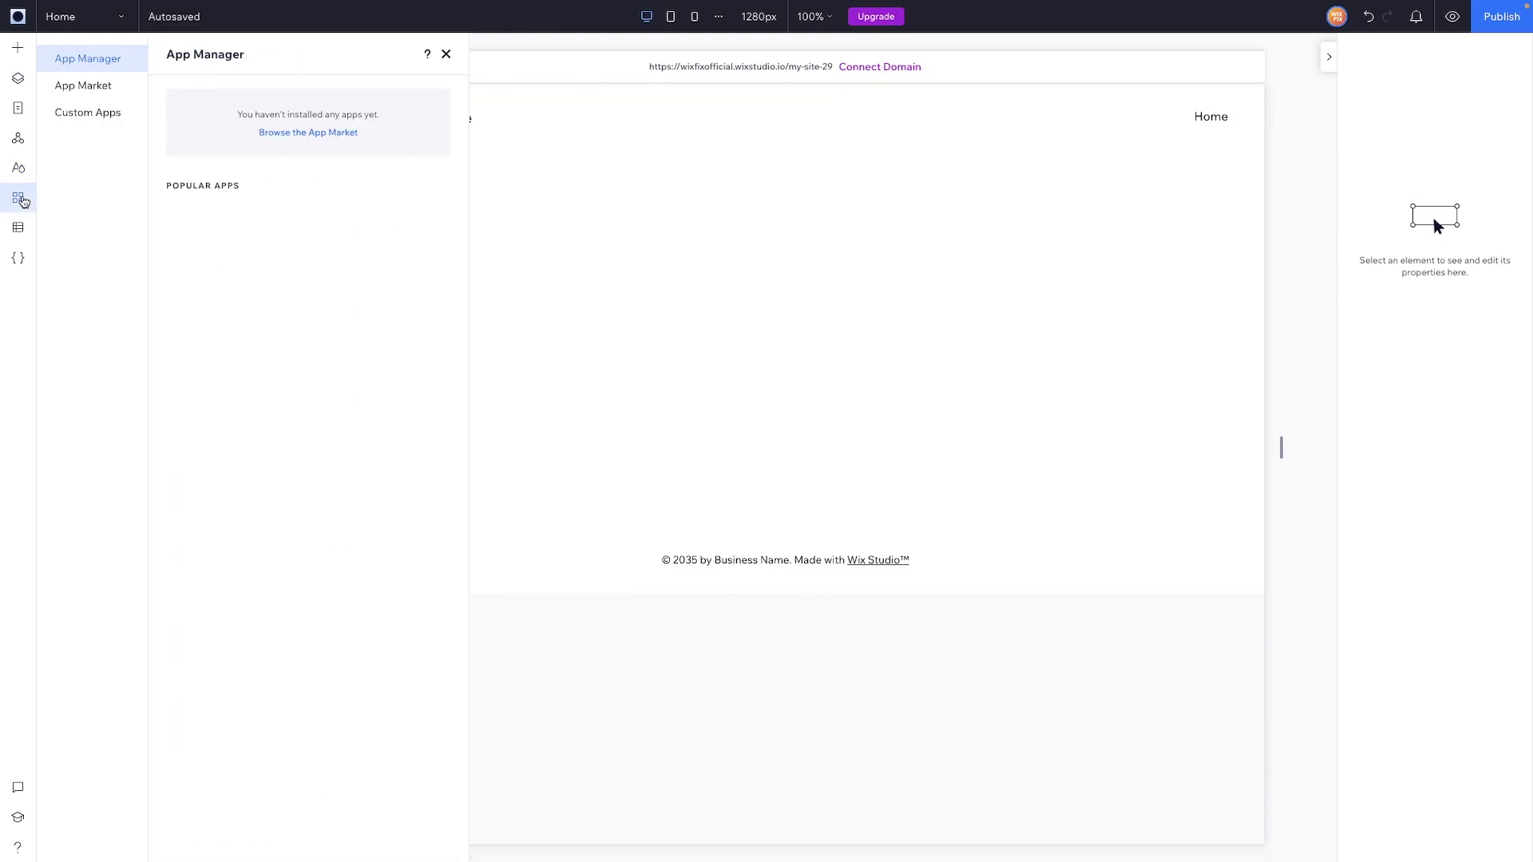
left_click(104, 87)
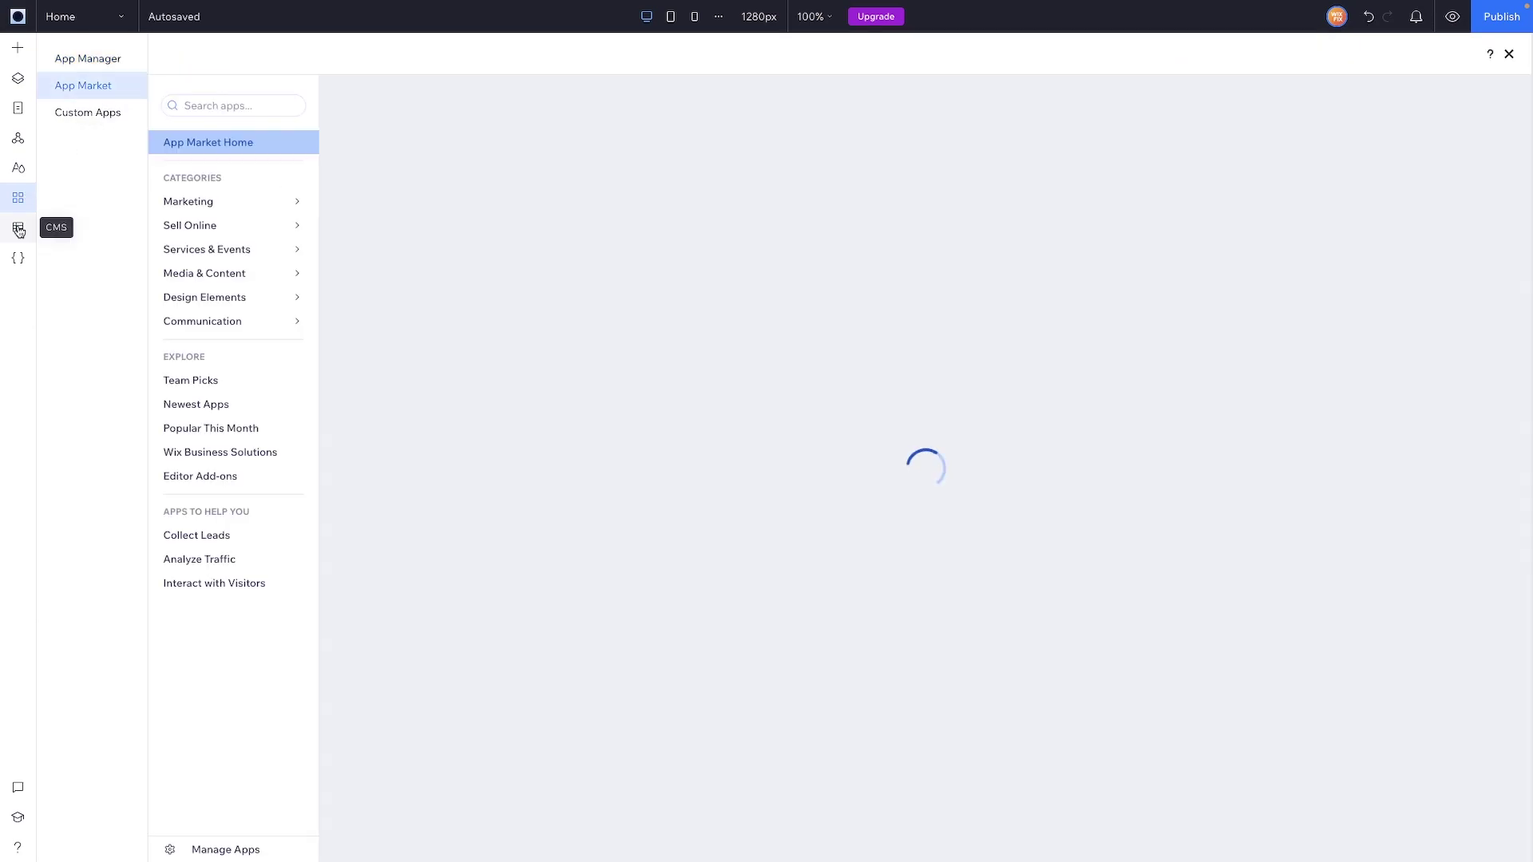
left_click(18, 229)
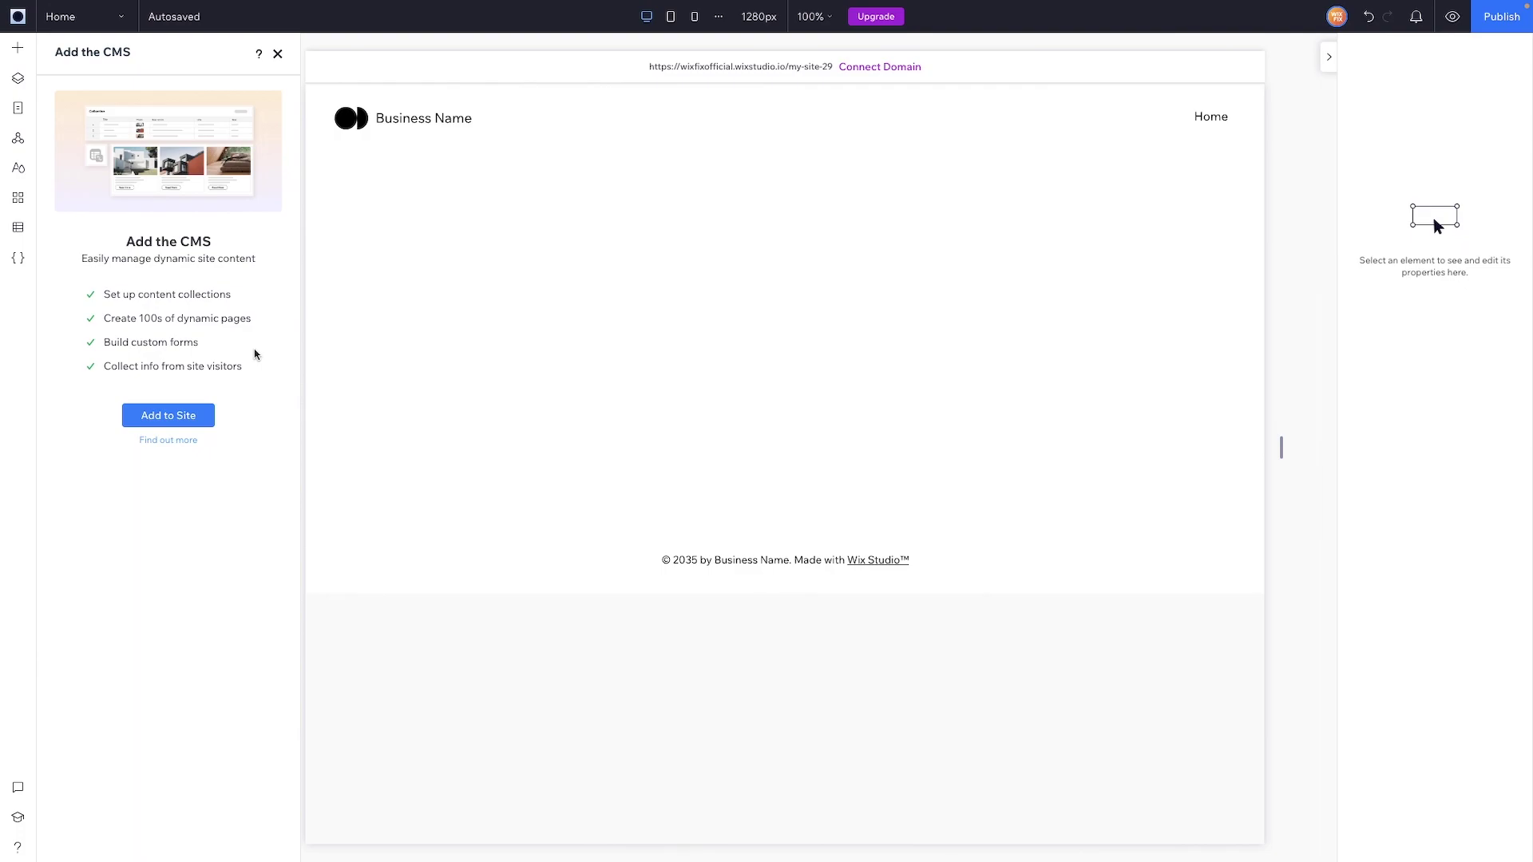
left_click(18, 264)
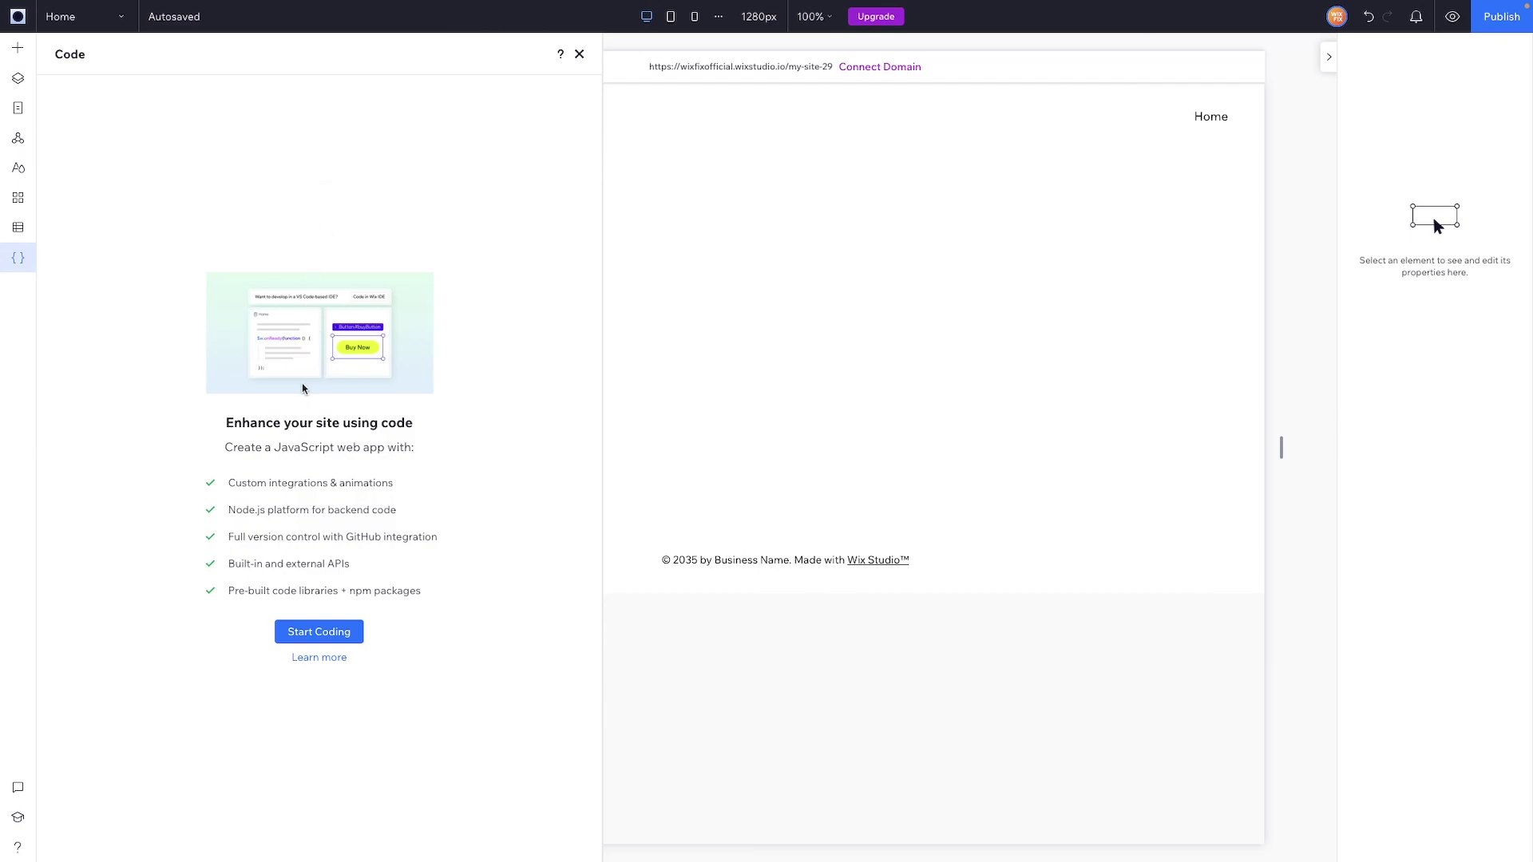
left_click(579, 54)
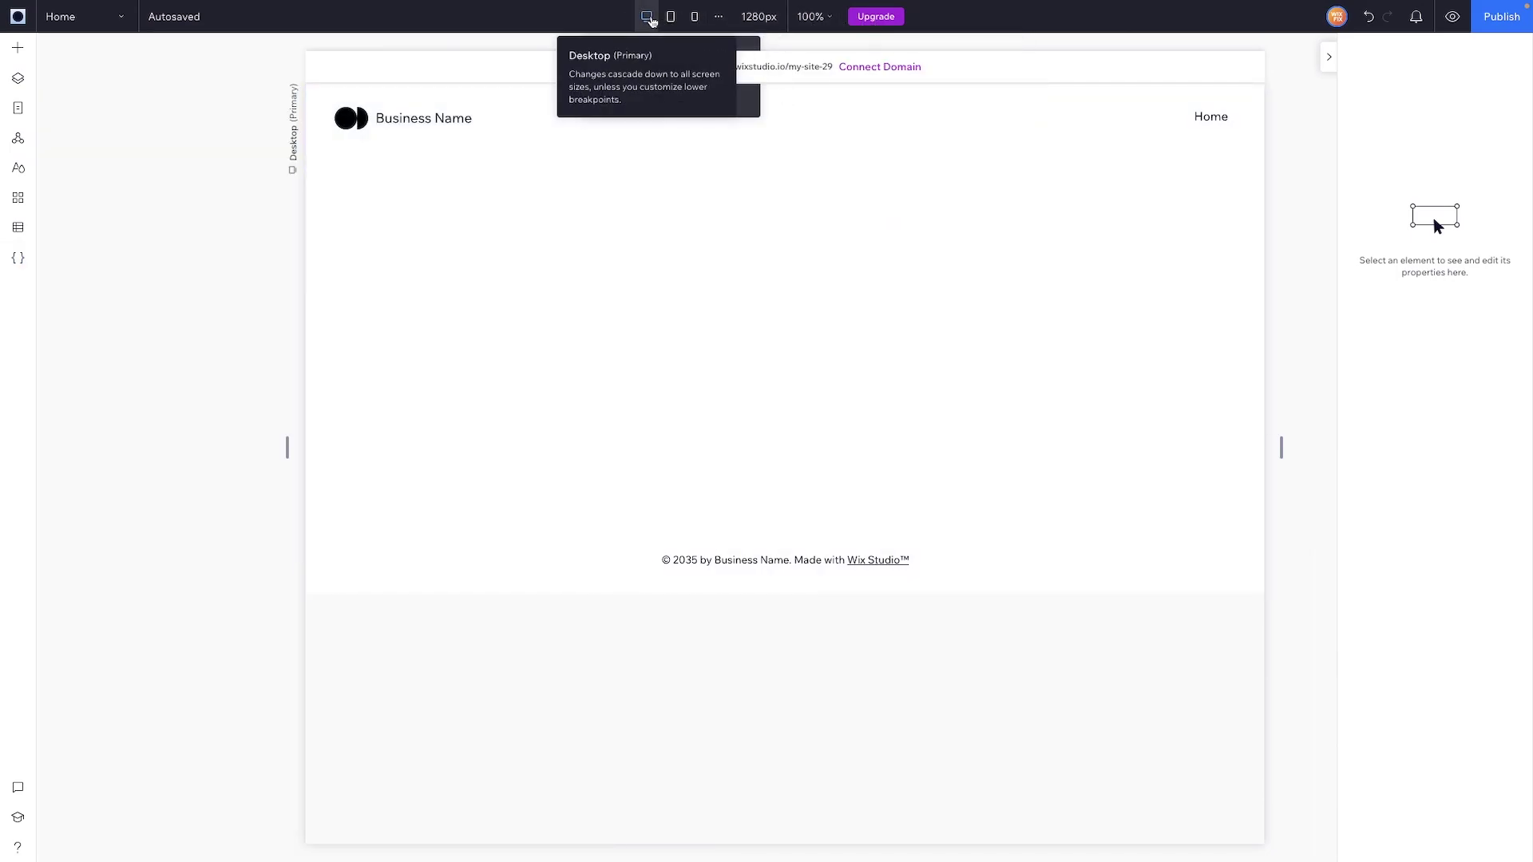
View the Home page at the desktop, tablet and mobile breakpoints, ending on desktop
left_click(649, 25)
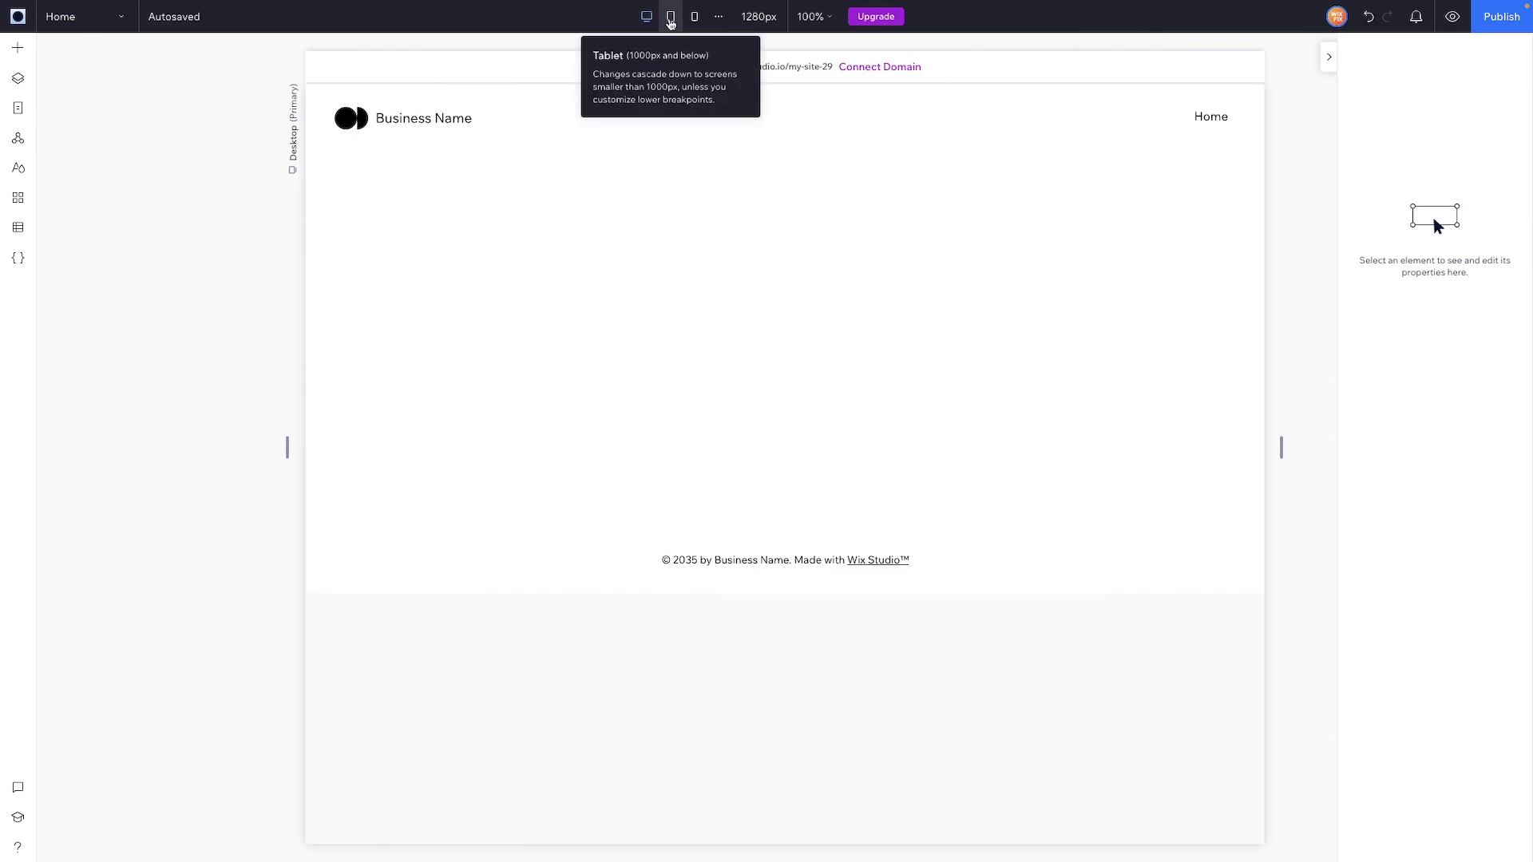
left_click(671, 24)
left_click(696, 23)
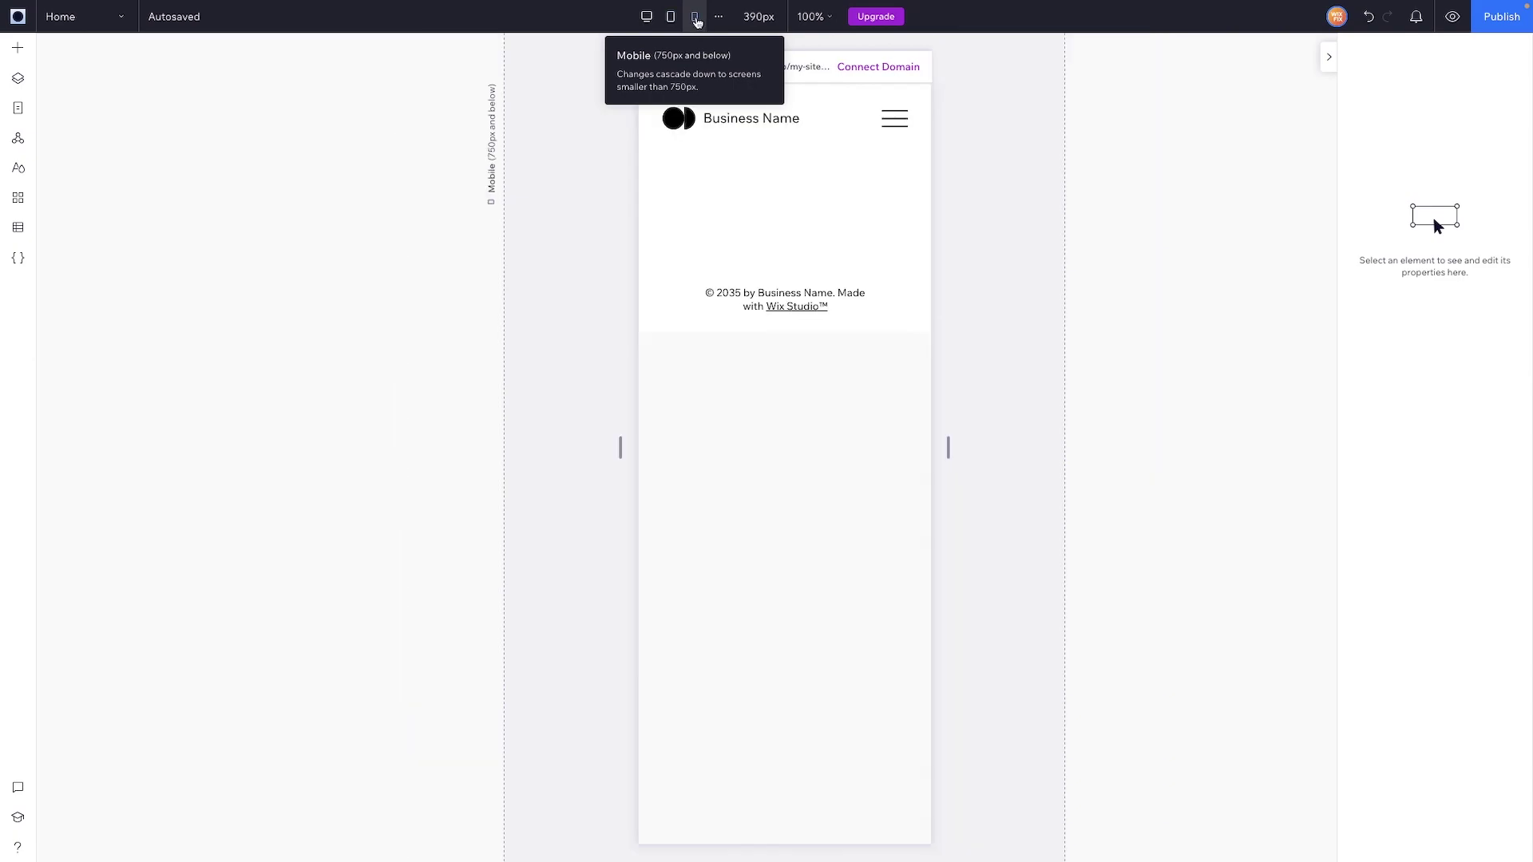
left_click(647, 16)
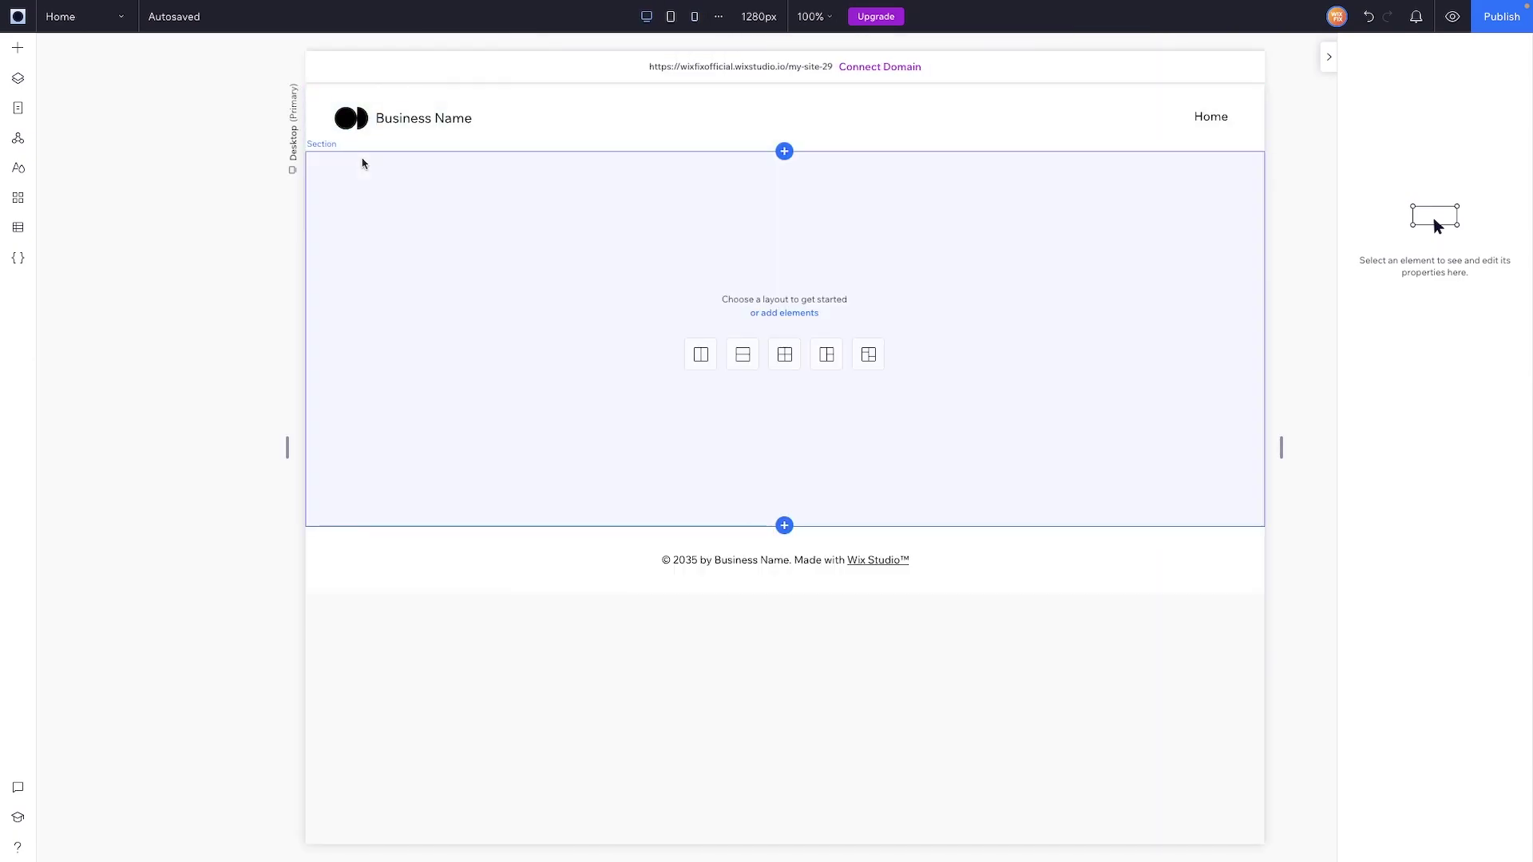
Add a green rounded container about 455 by 192 px to the Home page's blank section and select it
left_click(17, 51)
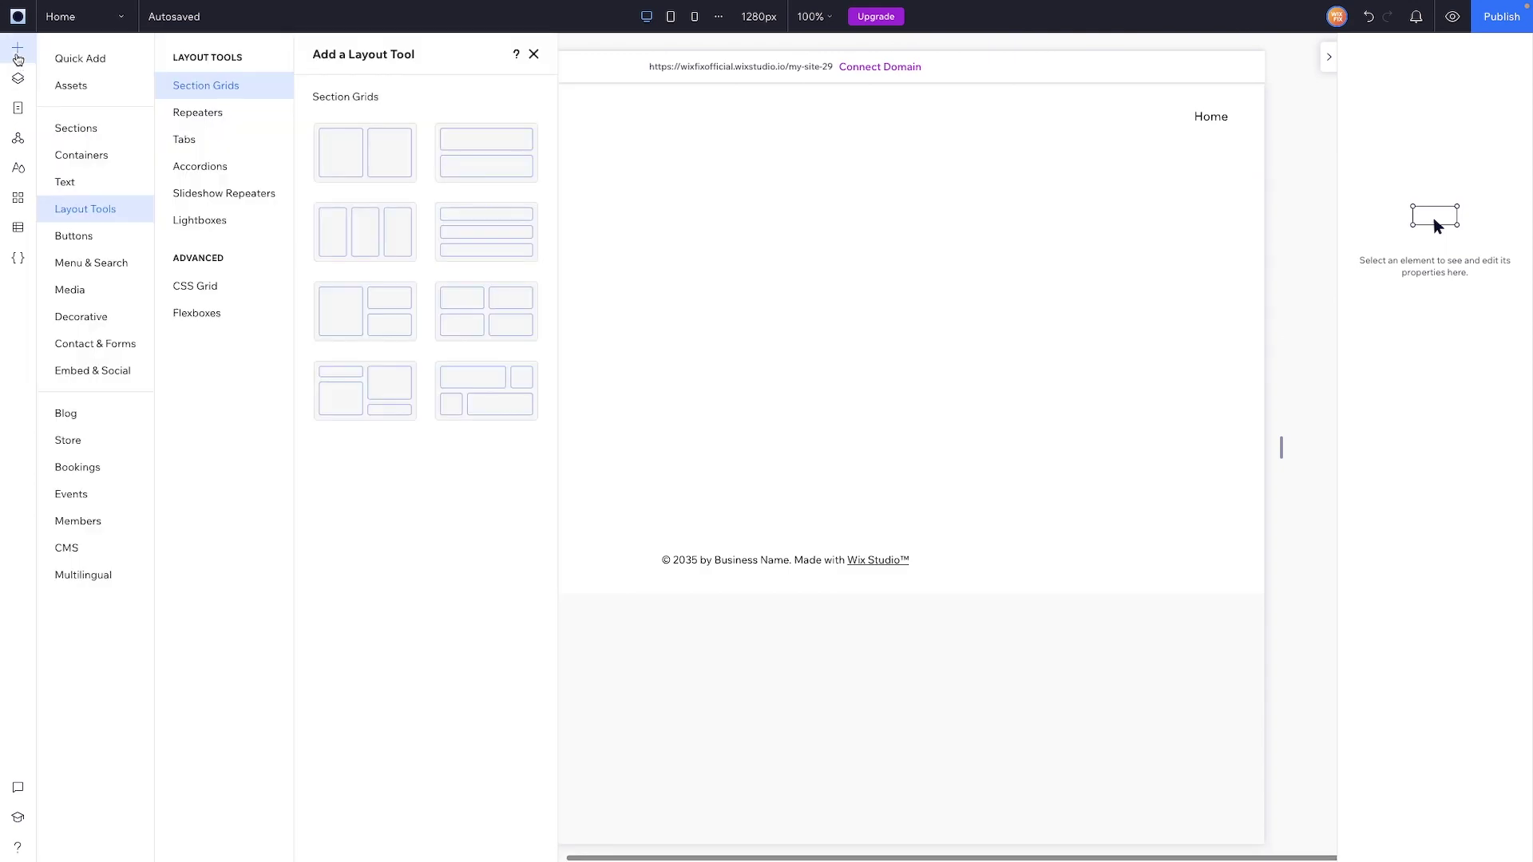
left_click(80, 155)
left_click_drag(351, 291, 809, 312)
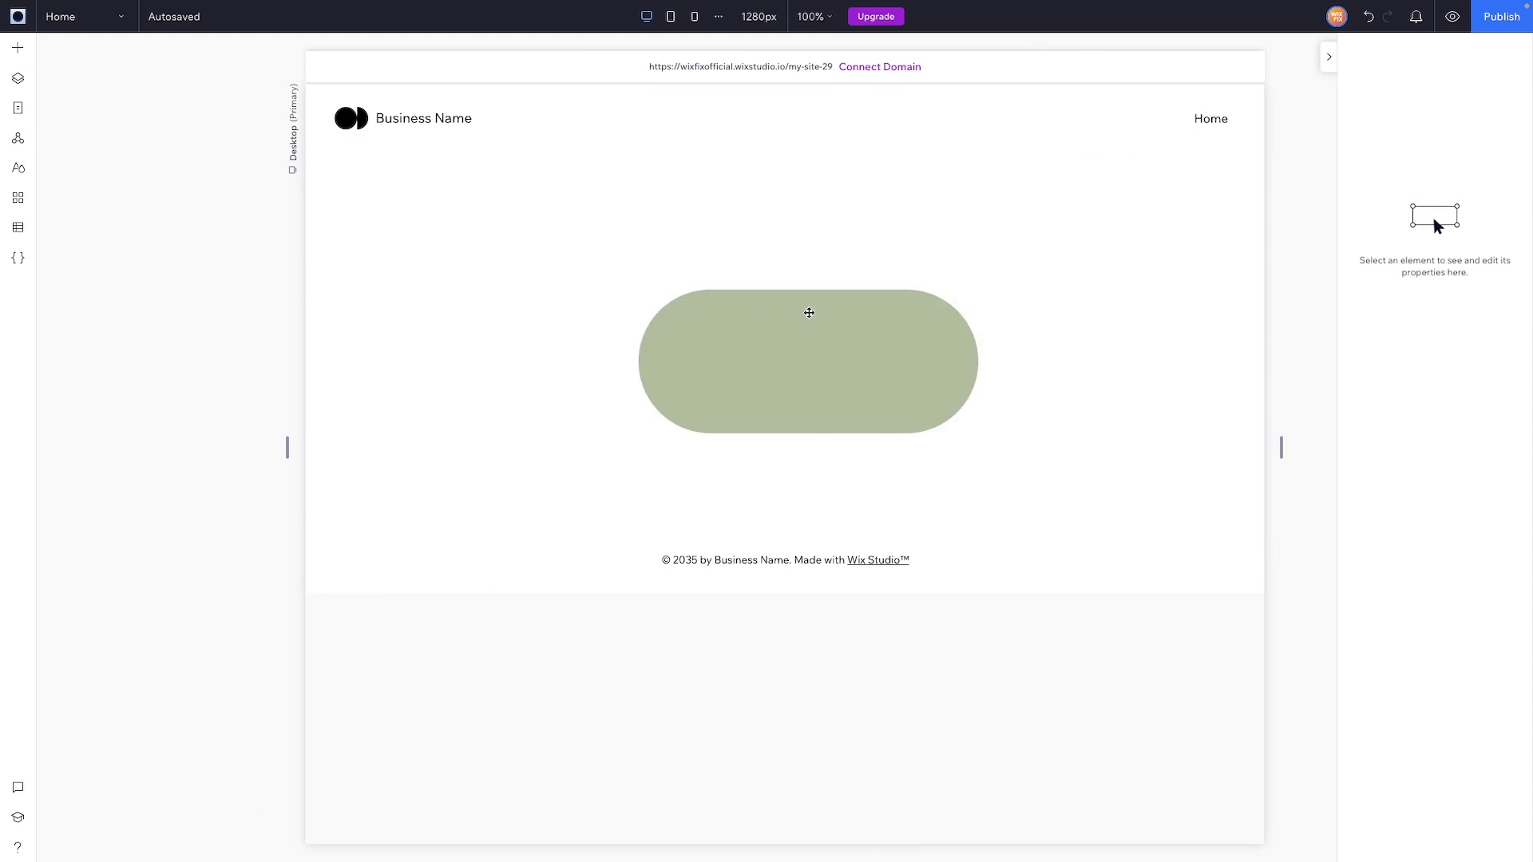
left_click(809, 312)
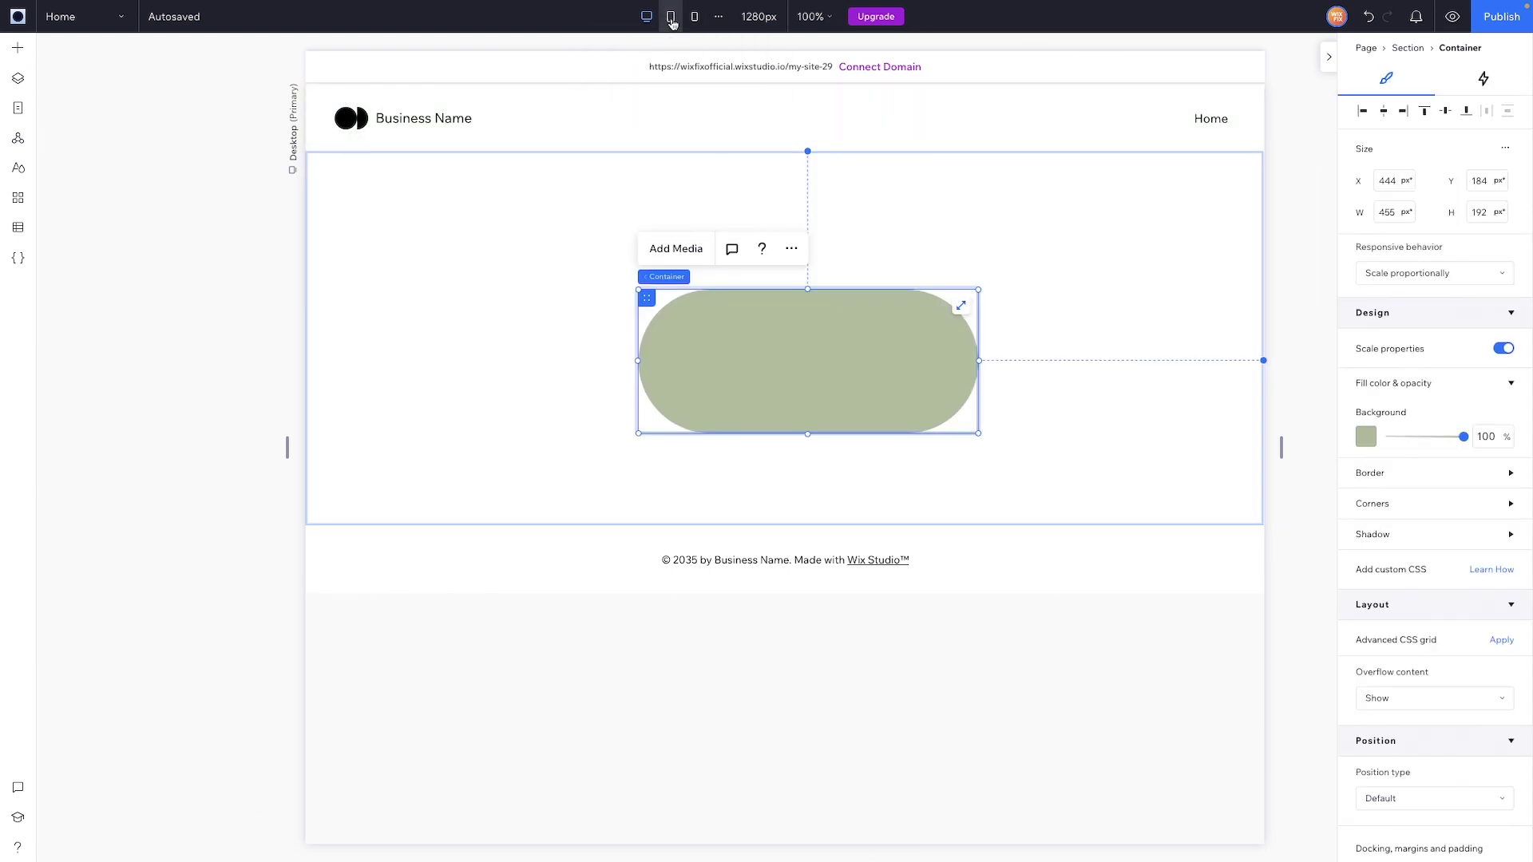
At the tablet breakpoint, set the container's background to the light blue theme color
left_click(671, 17)
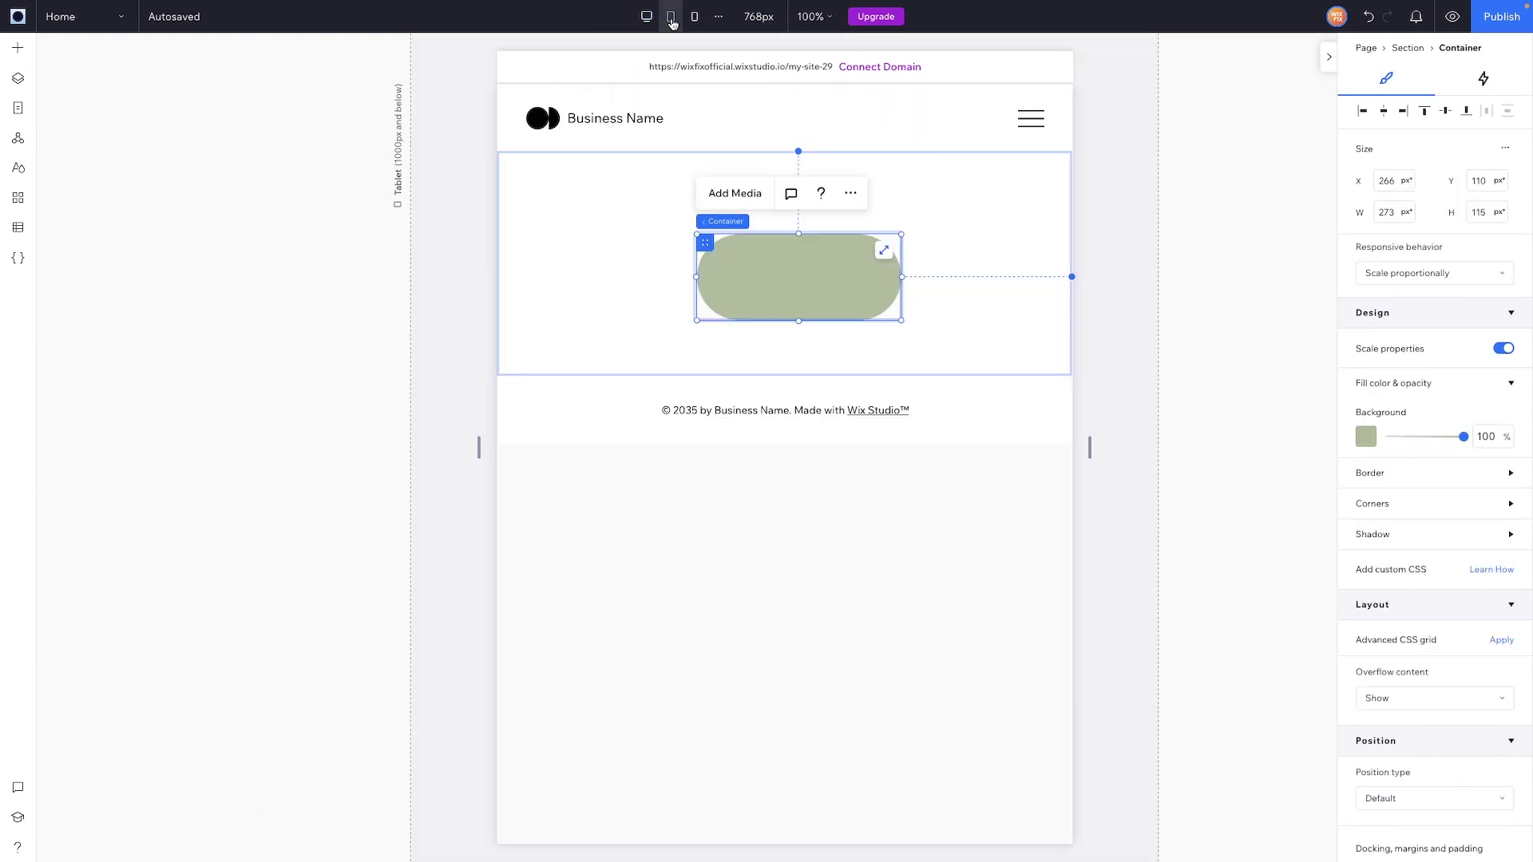
left_click(1366, 436)
left_click(1413, 543)
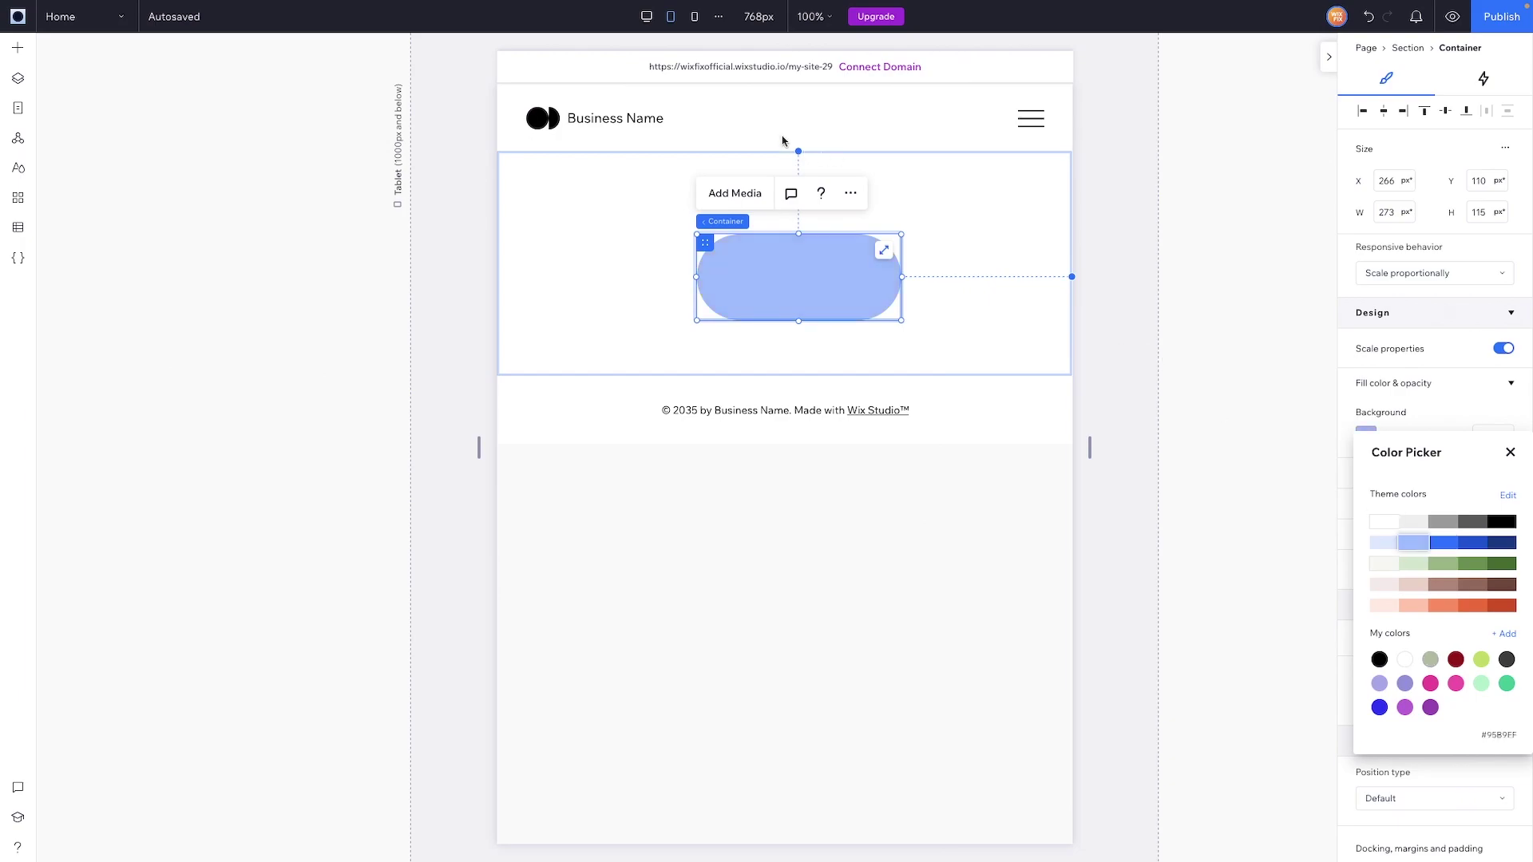
Compare the container's color across the mobile, desktop and tablet breakpoints, ending on tablet
left_click(694, 18)
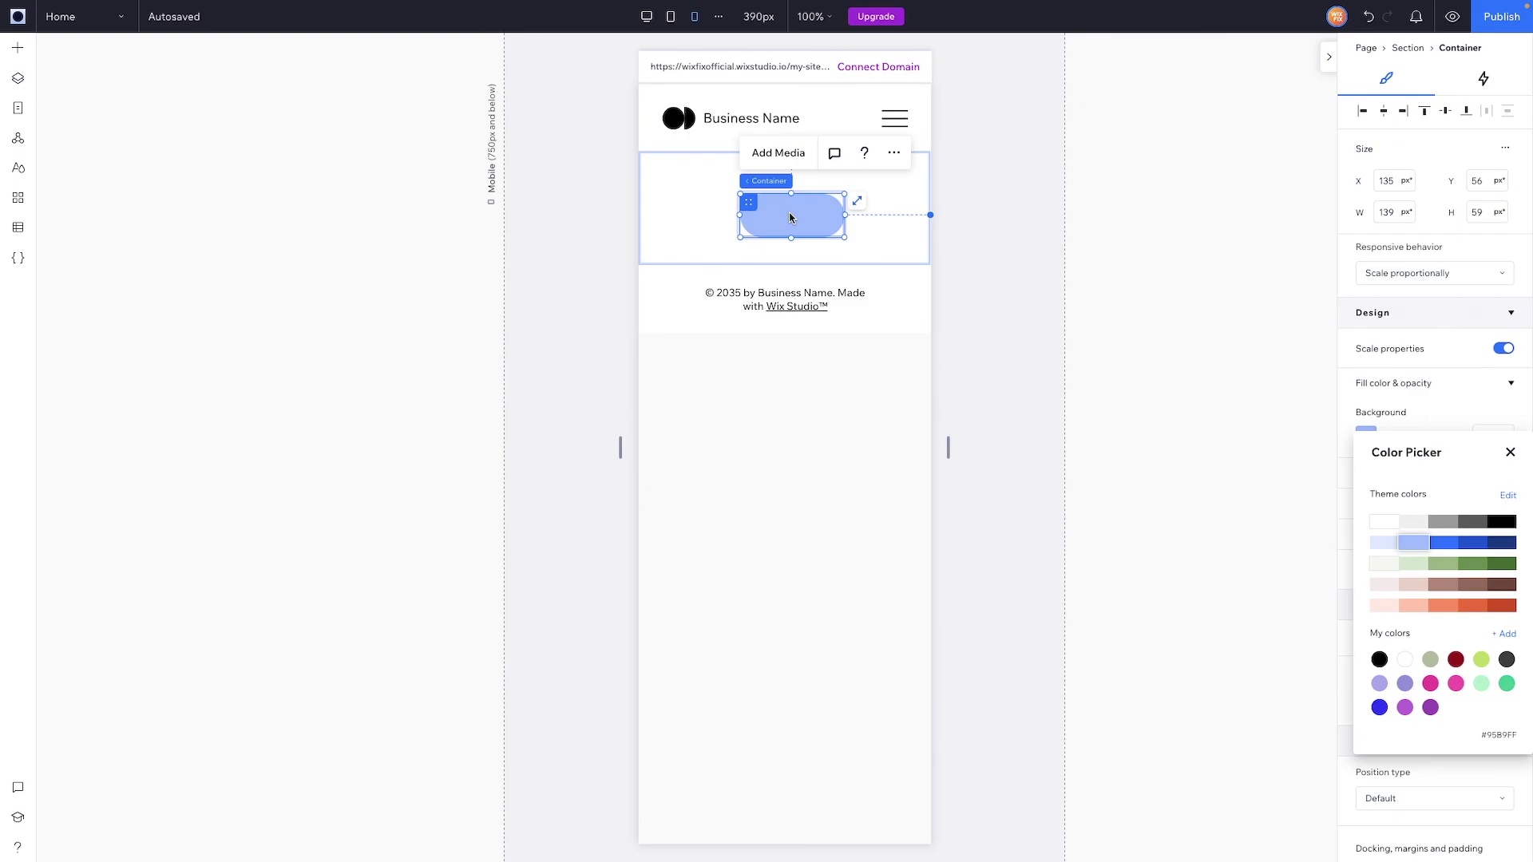
left_click(647, 17)
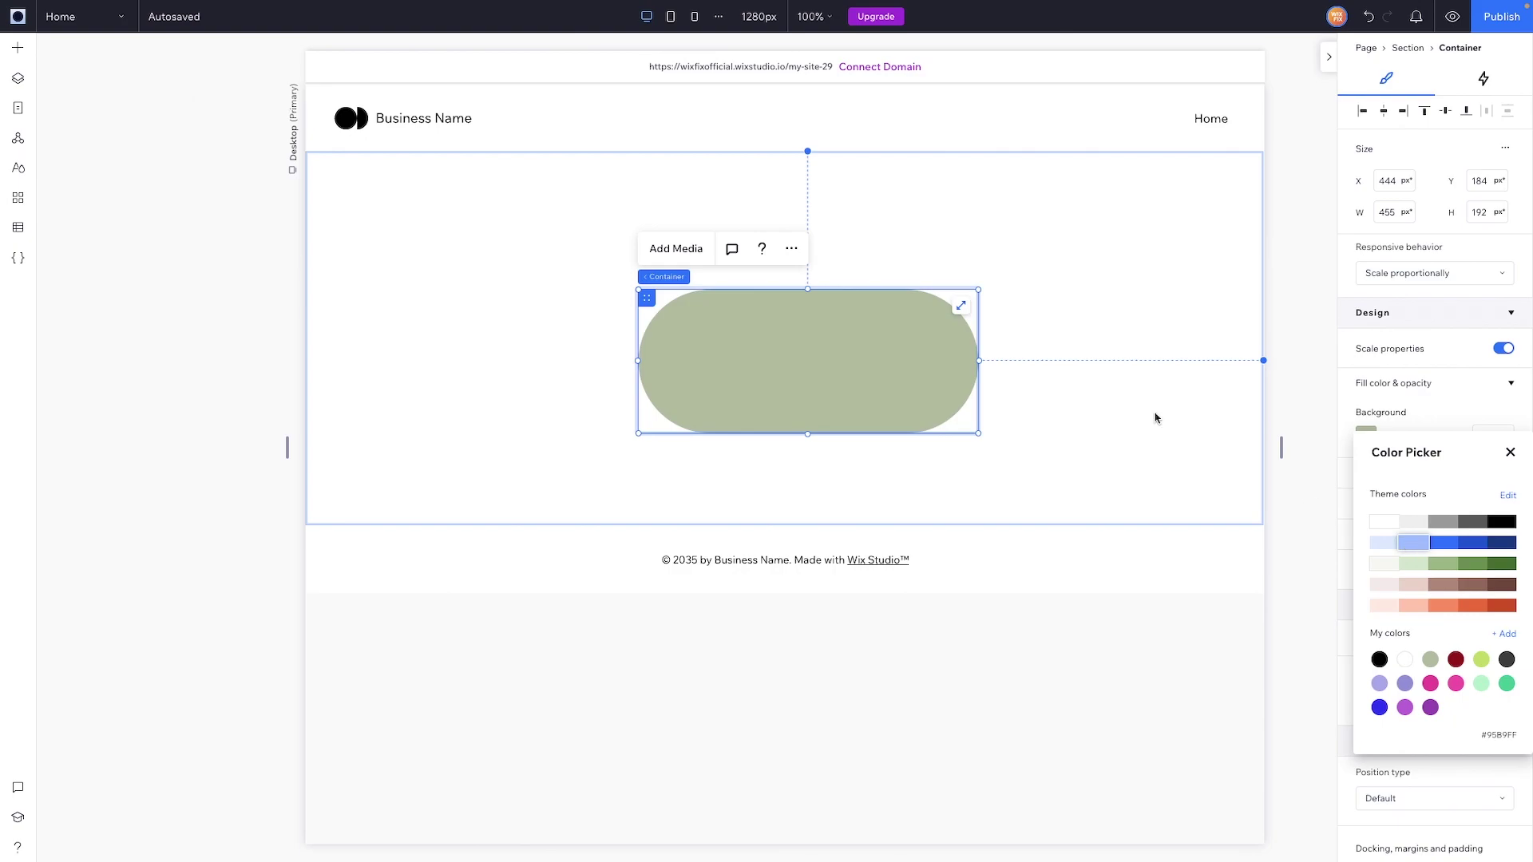
left_click(671, 21)
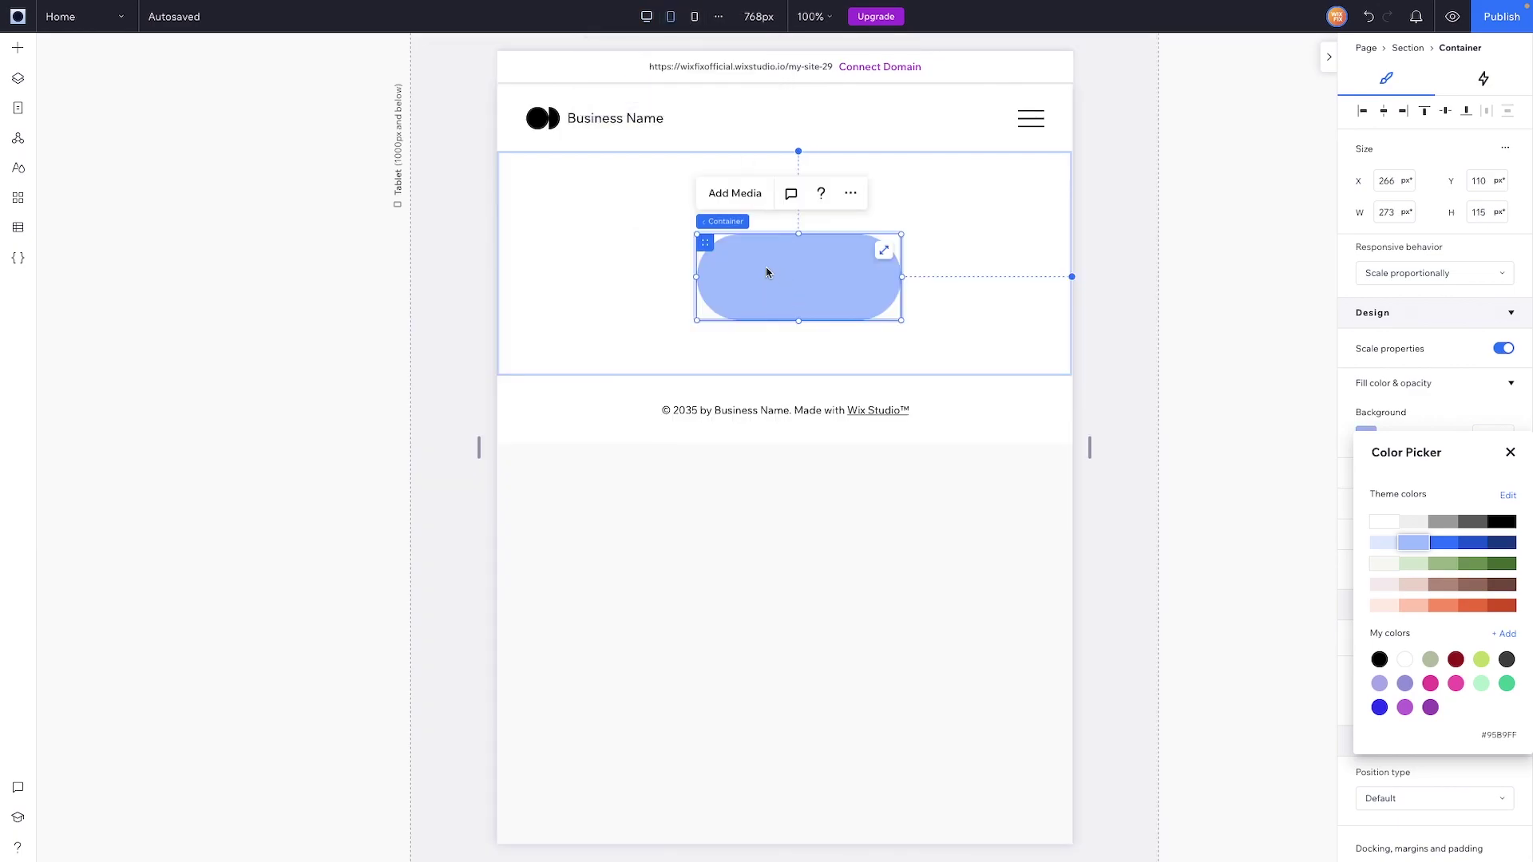
left_click(651, 24)
left_click(669, 16)
Apply the container's tablet design to all breakpoints and return to the desktop view
right_click(801, 287)
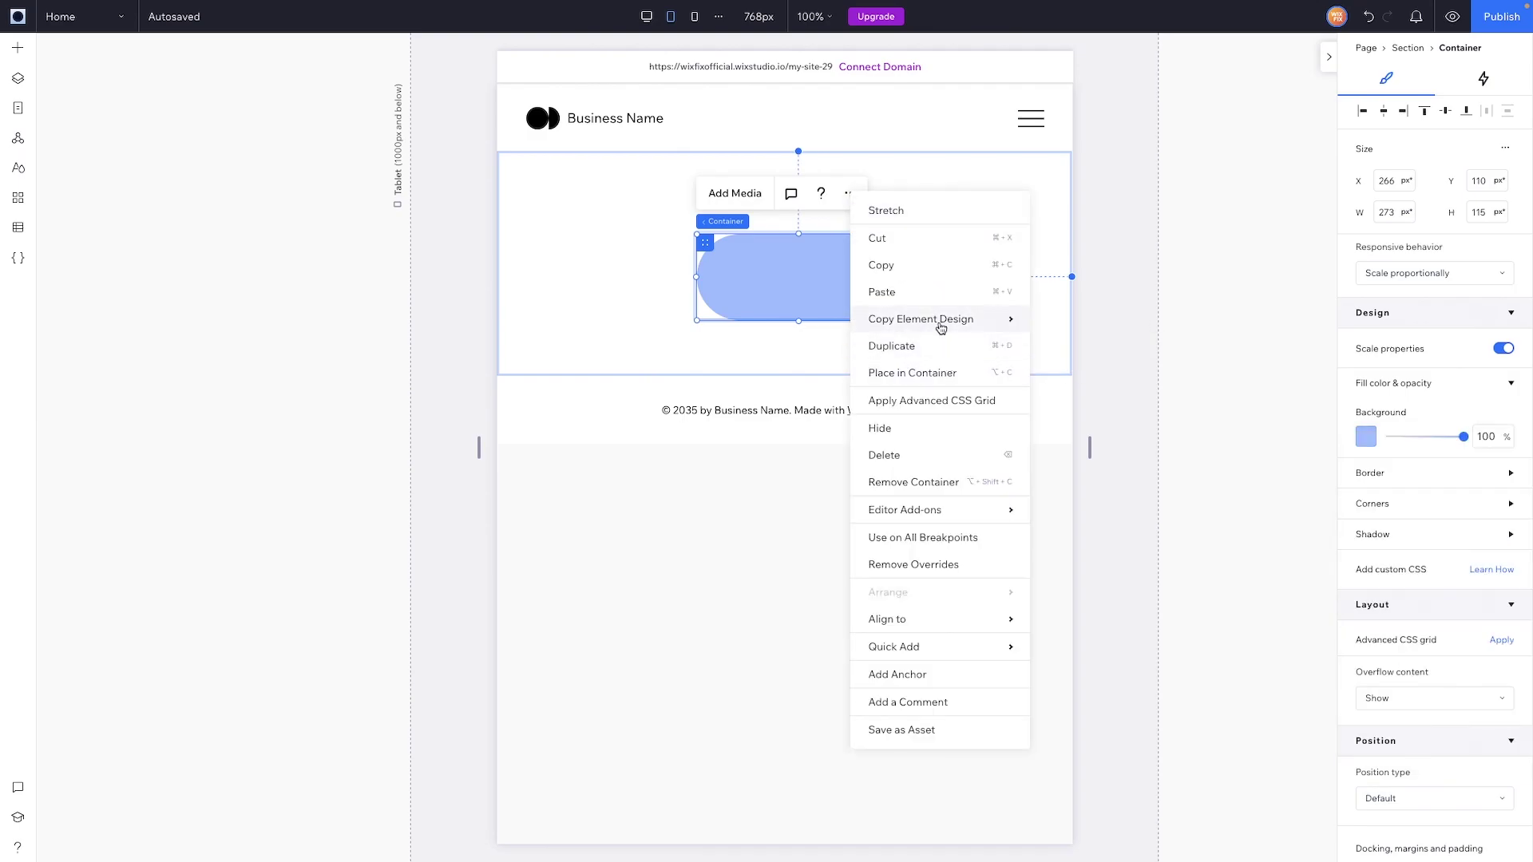
left_click(926, 545)
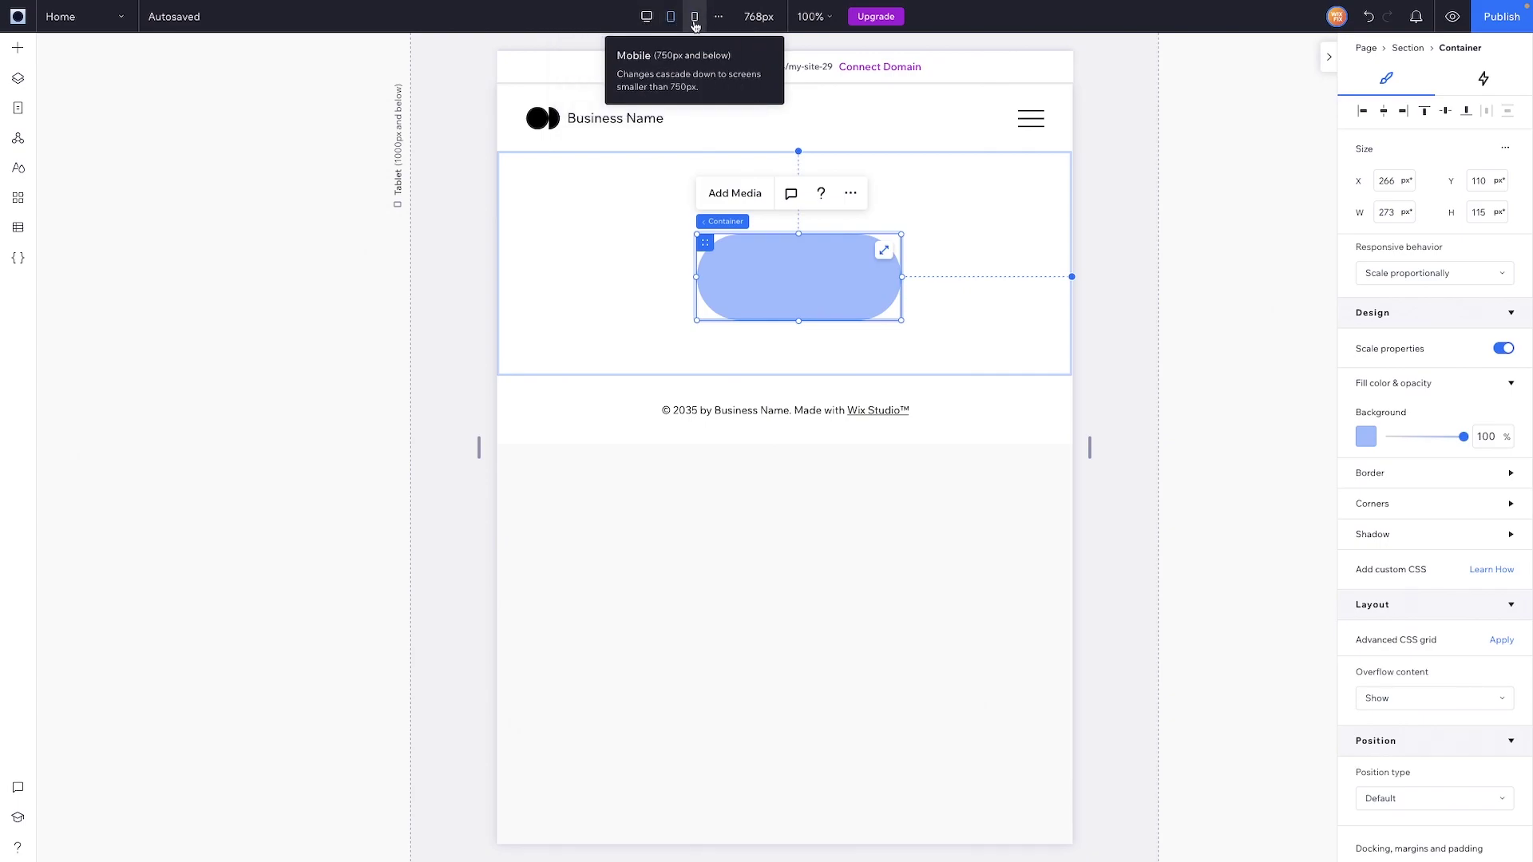
left_click(645, 17)
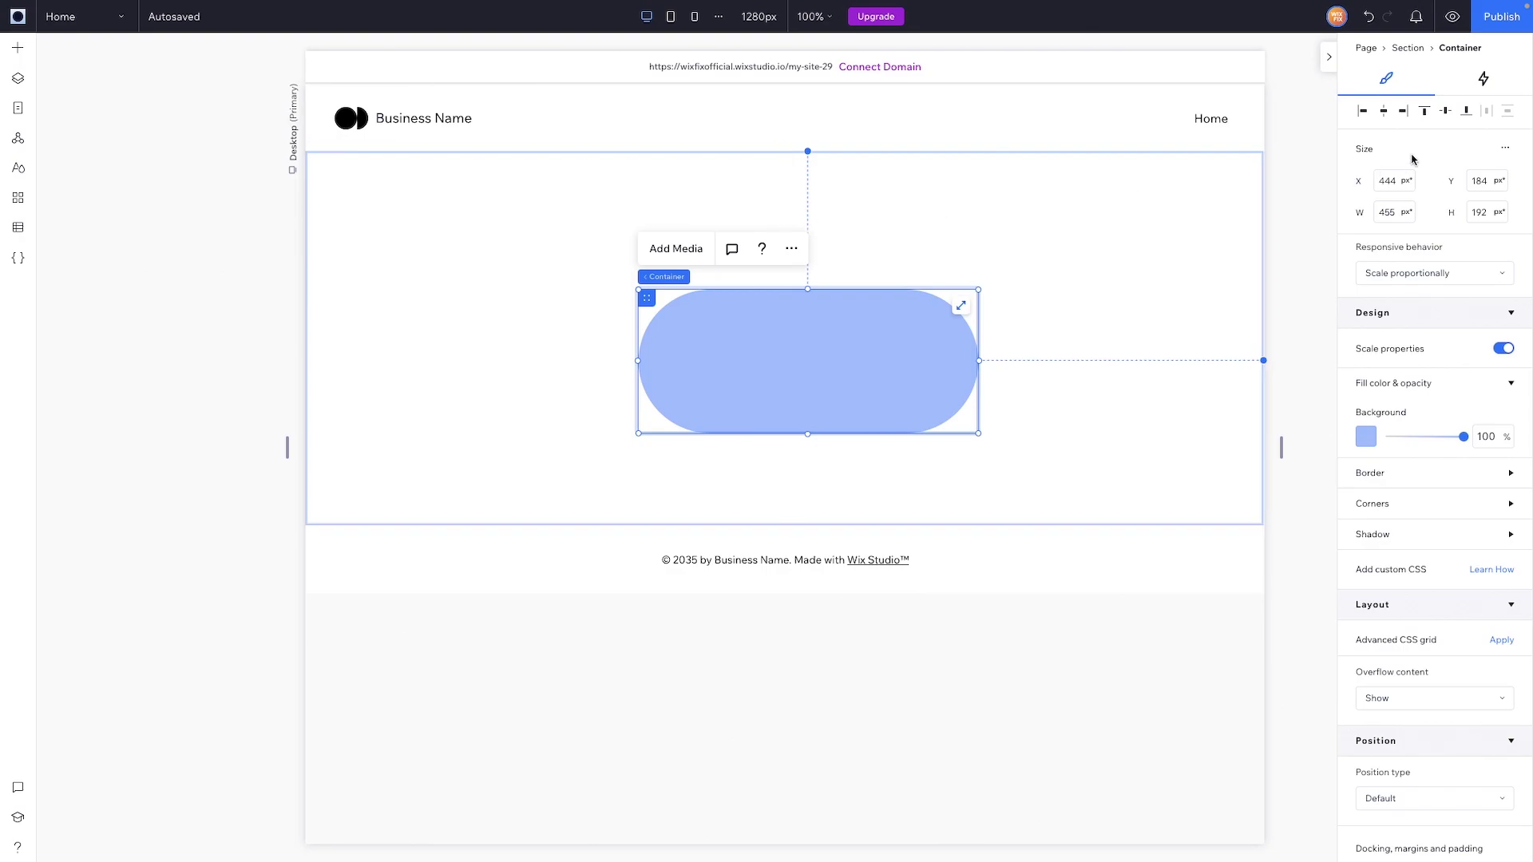
With the container's properties shown, center it horizontally and vertically within its section
left_click(1328, 56)
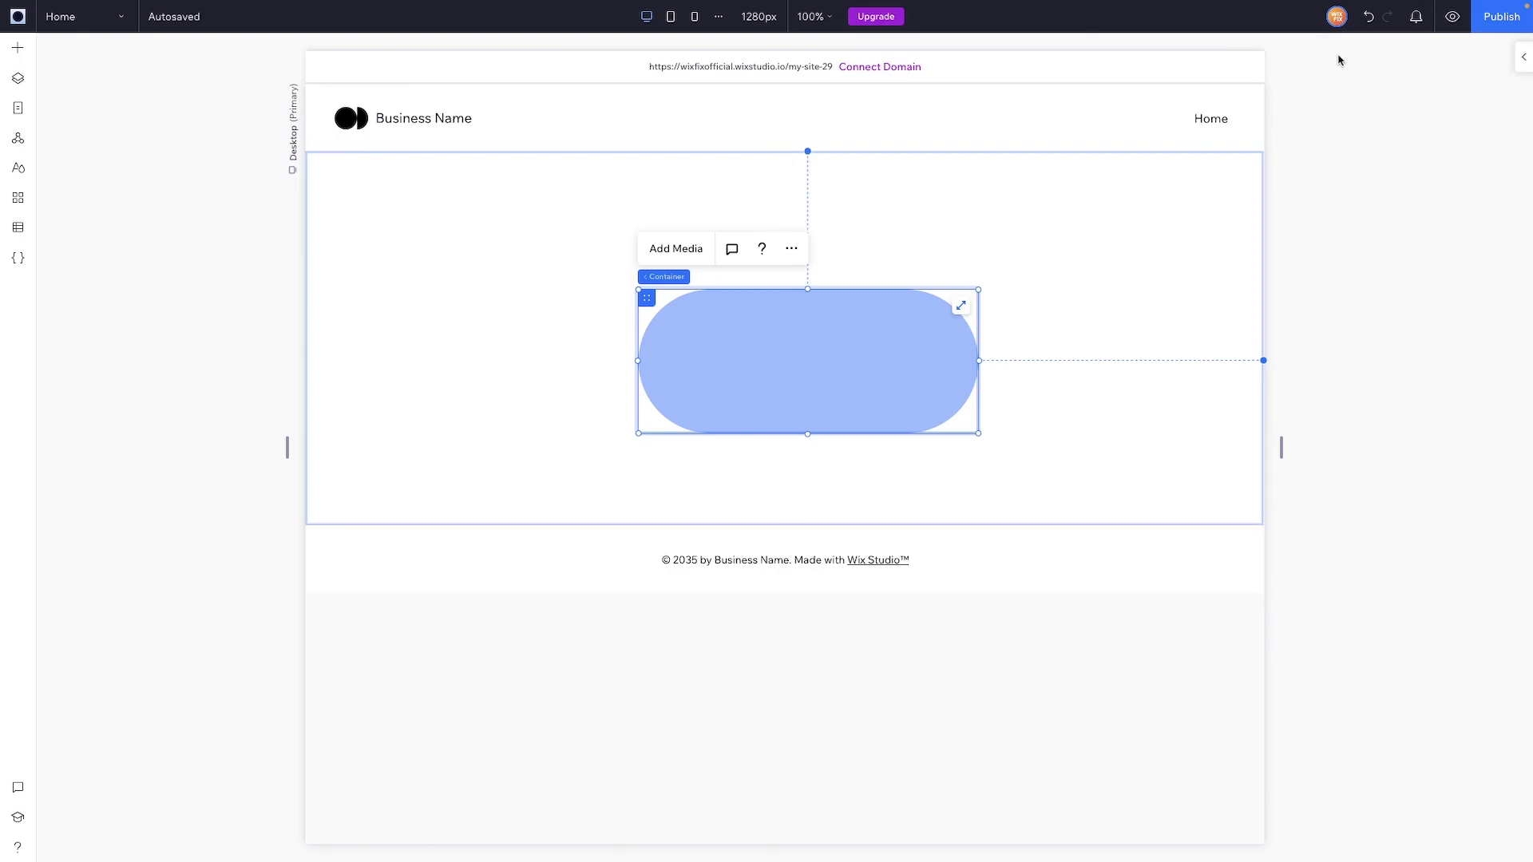
left_click(1519, 62)
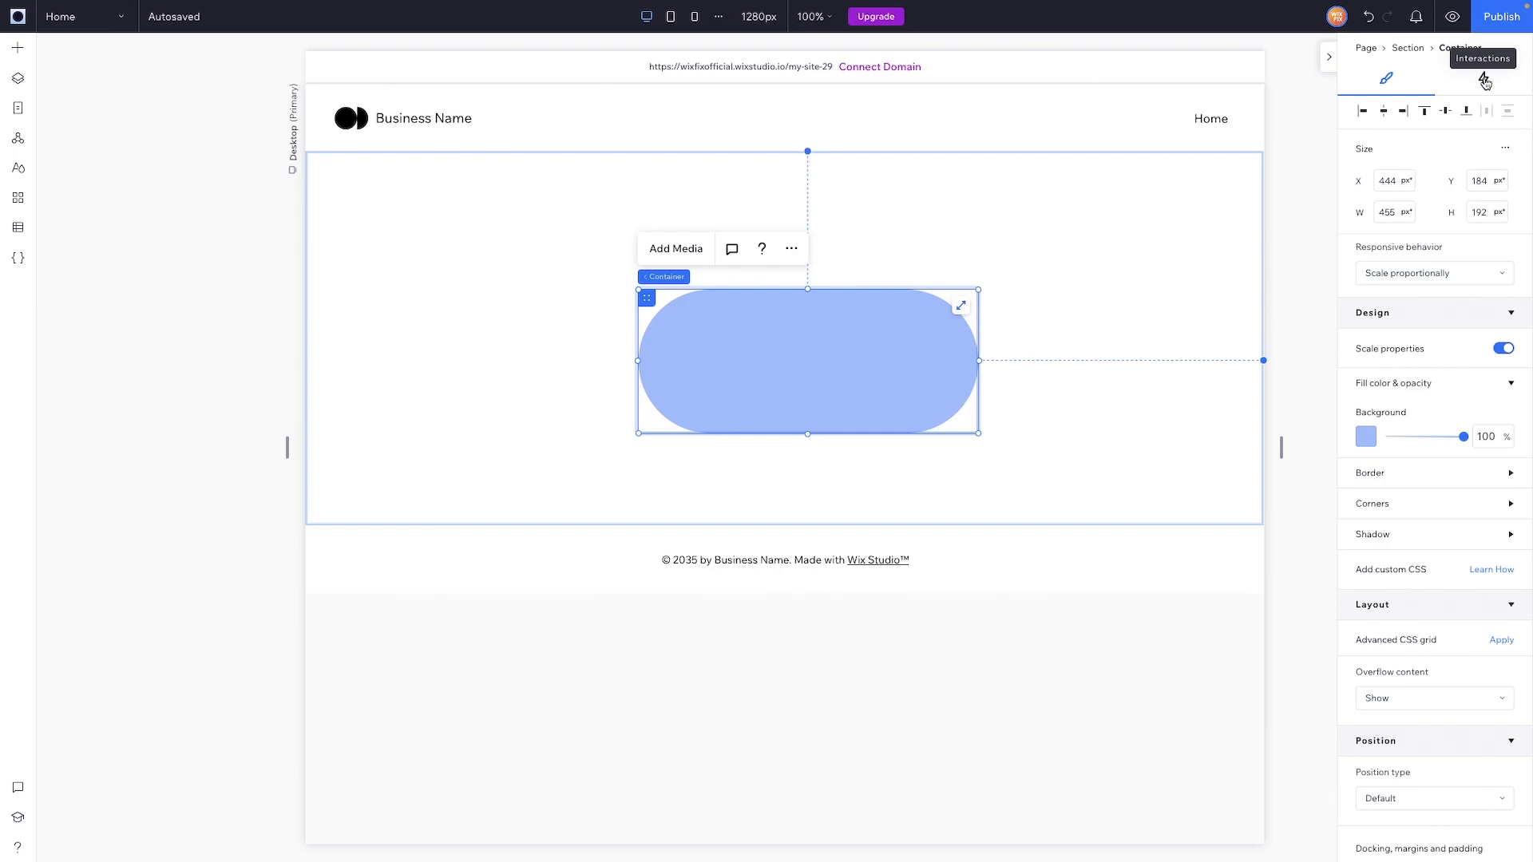
left_click(1385, 112)
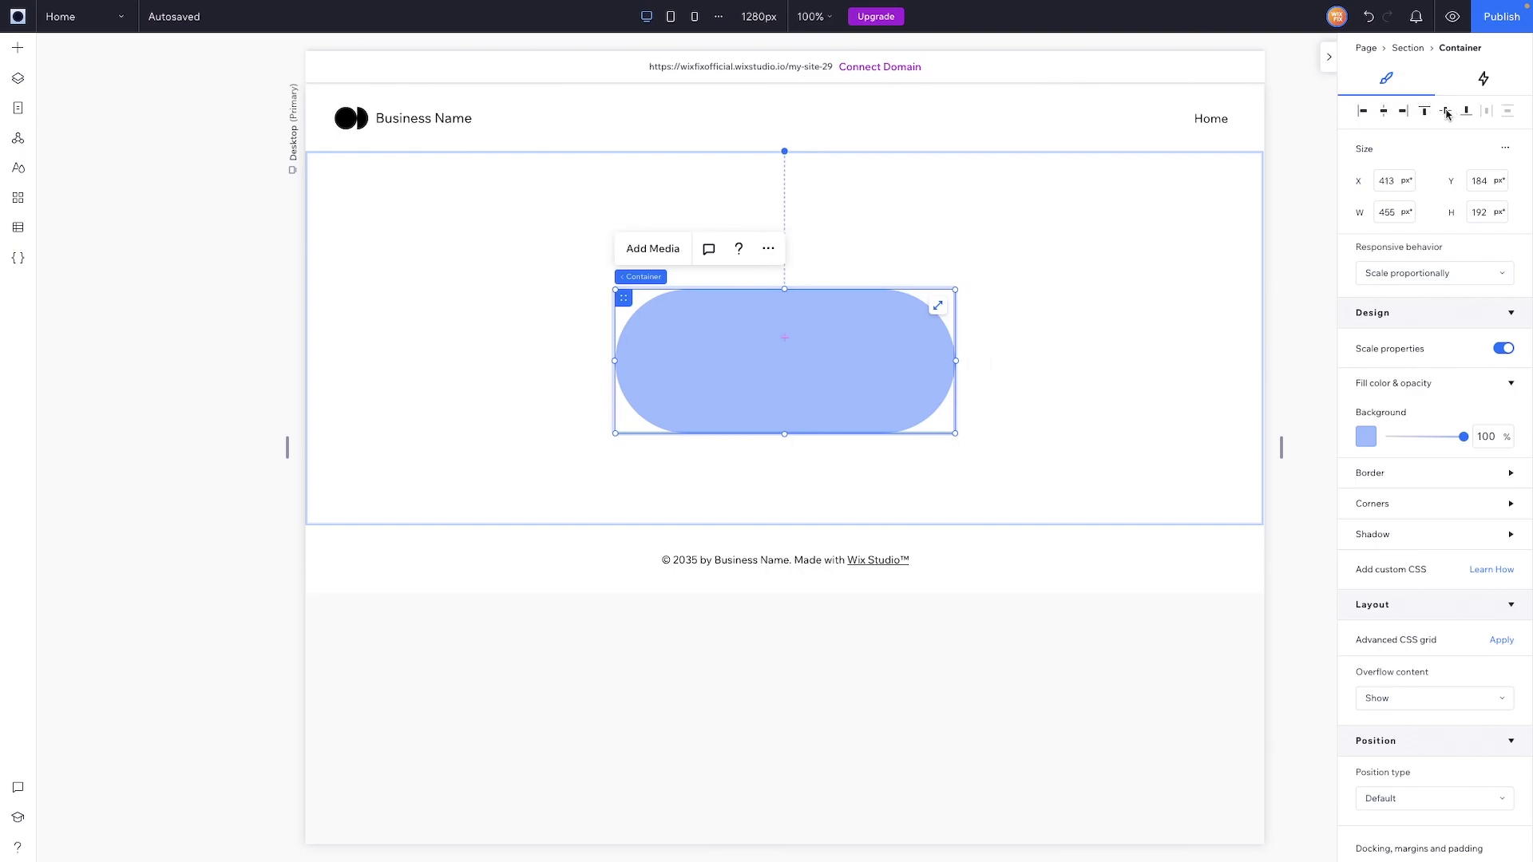
left_click(1447, 112)
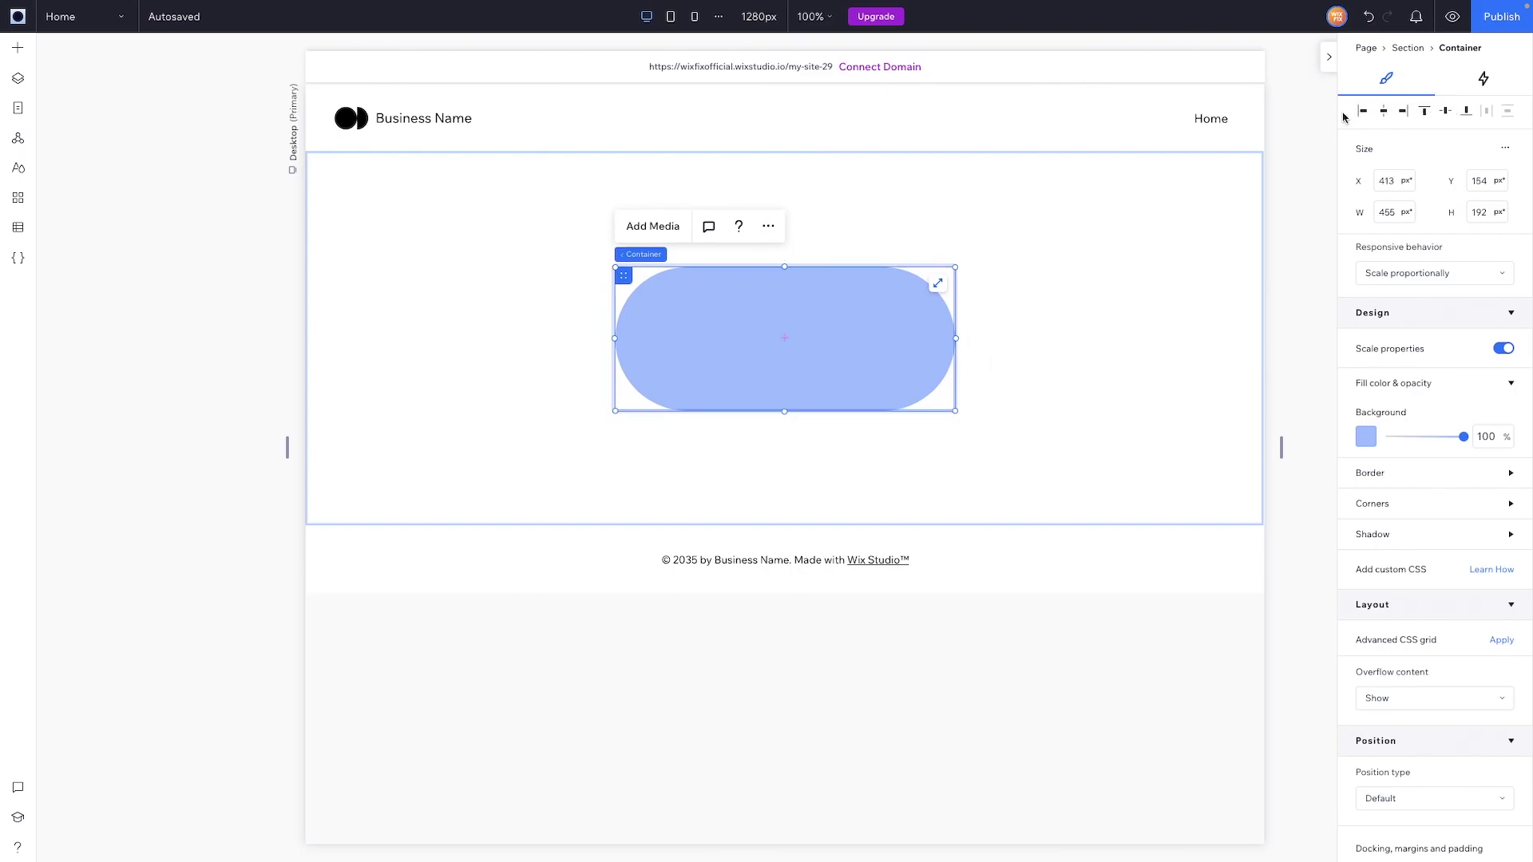
left_click(1385, 113)
left_click(1449, 114)
Set the container's width to 600 px and its height to 250 px
left_click(1397, 214)
type("600")
key("Return")
left_click(1487, 209)
type("250")
key("Return")
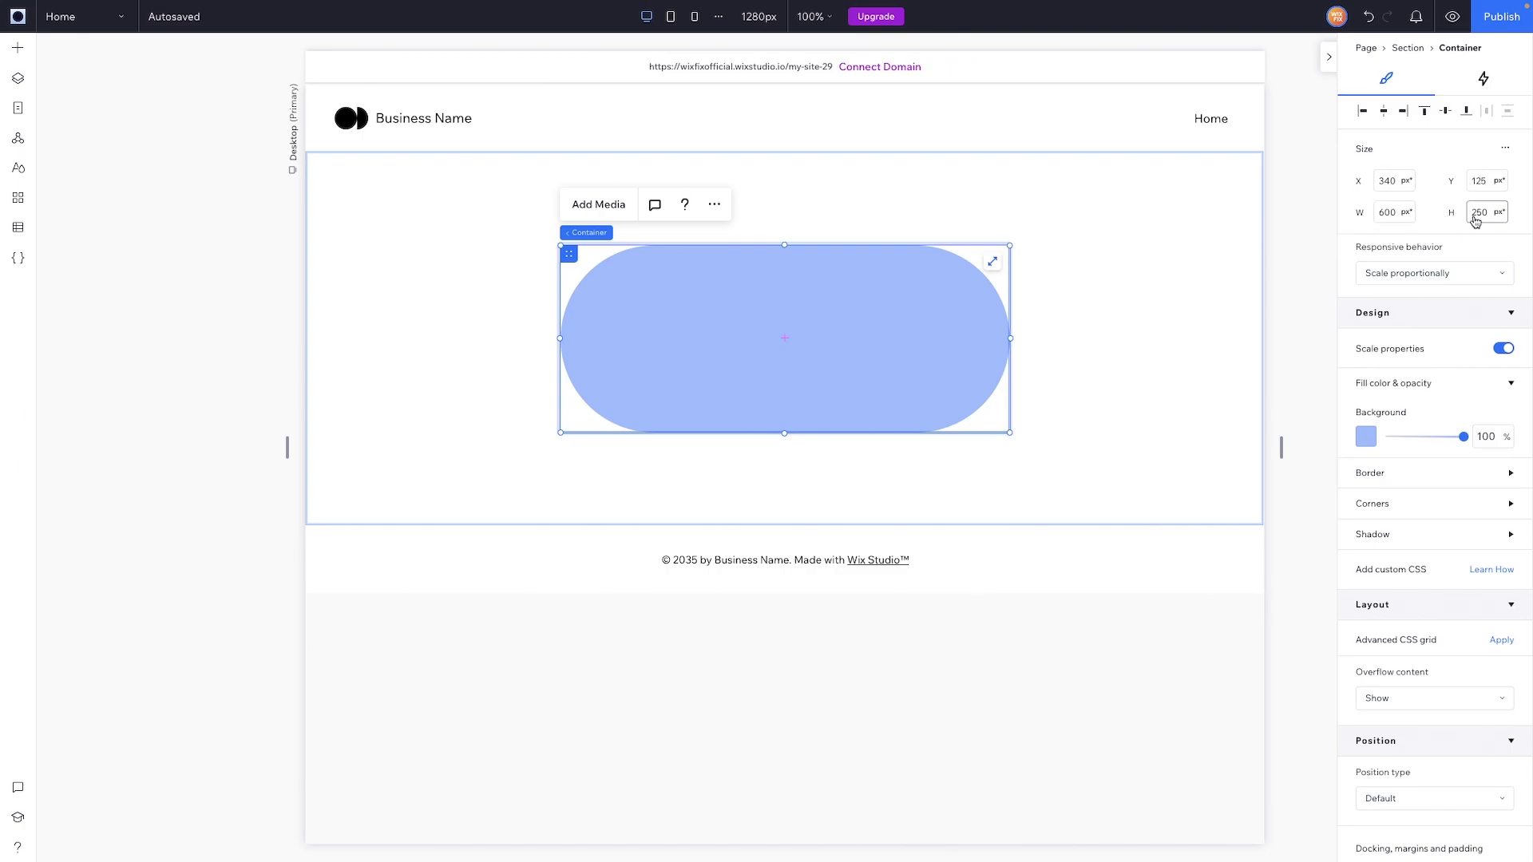
Temporarily widen the desktop canvas to about 1857 px to check how the container scales, and select the container again
mouse_move(1505, 213)
mouse_move(1409, 213)
left_click_drag(286, 445, 51, 482)
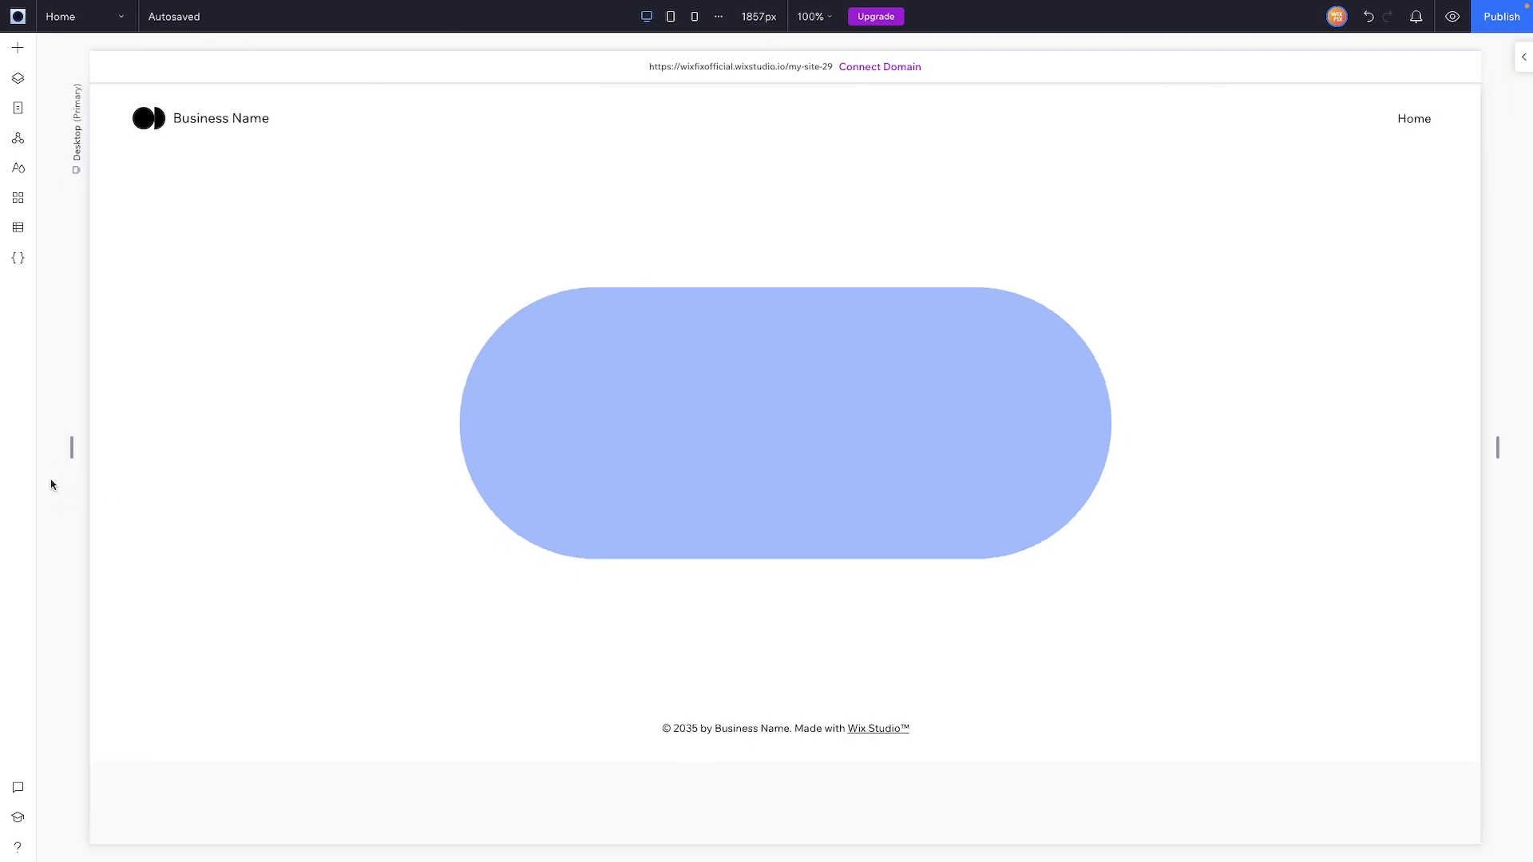
left_click(712, 321)
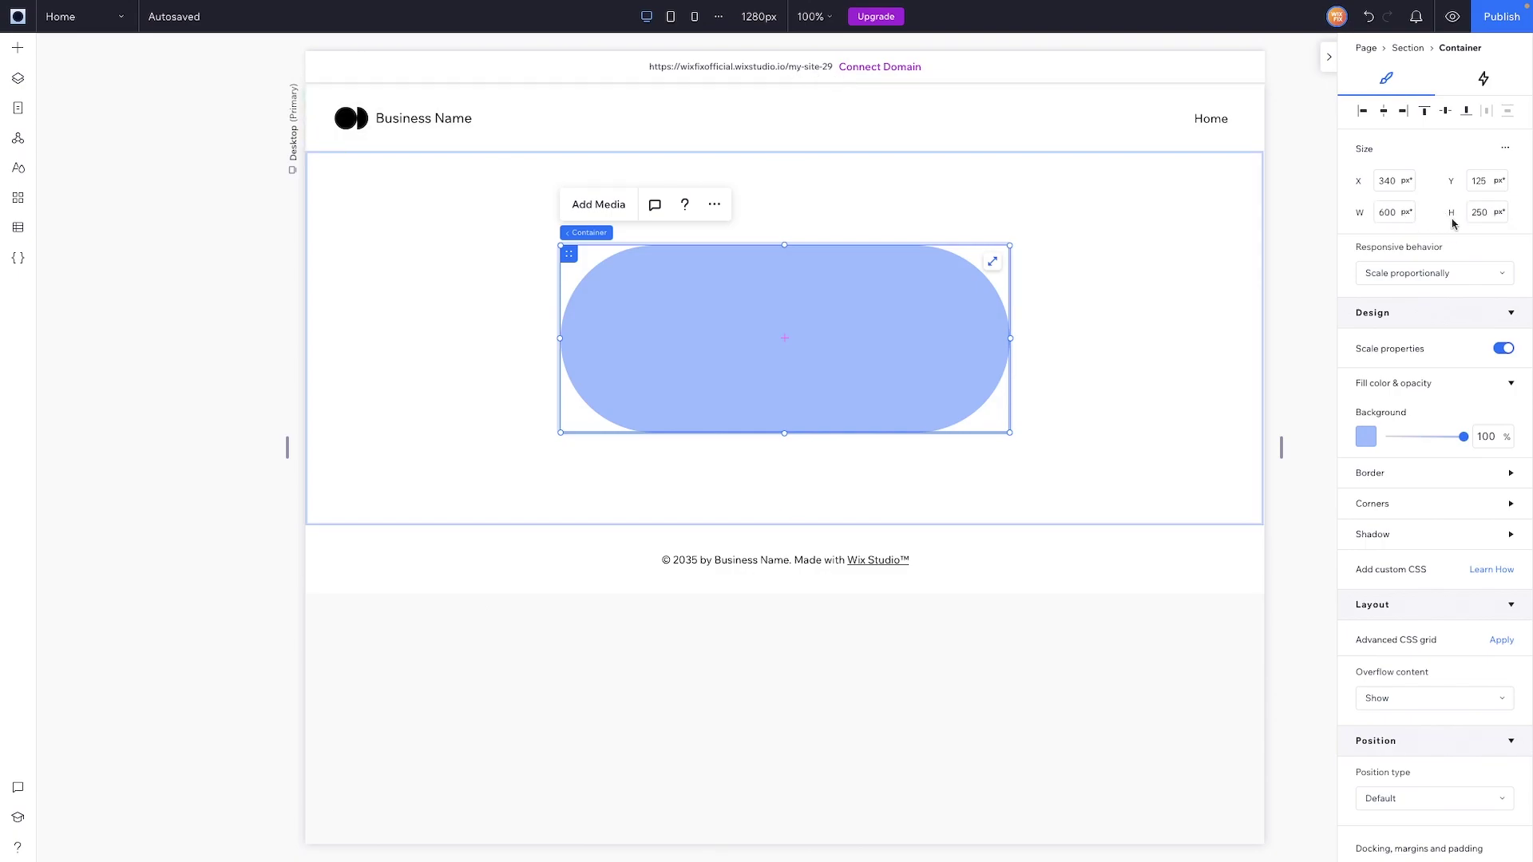
Temporarily set the desktop editing size to 1001 px to check how the container scales, and restore it to 1280 px
left_click(759, 19)
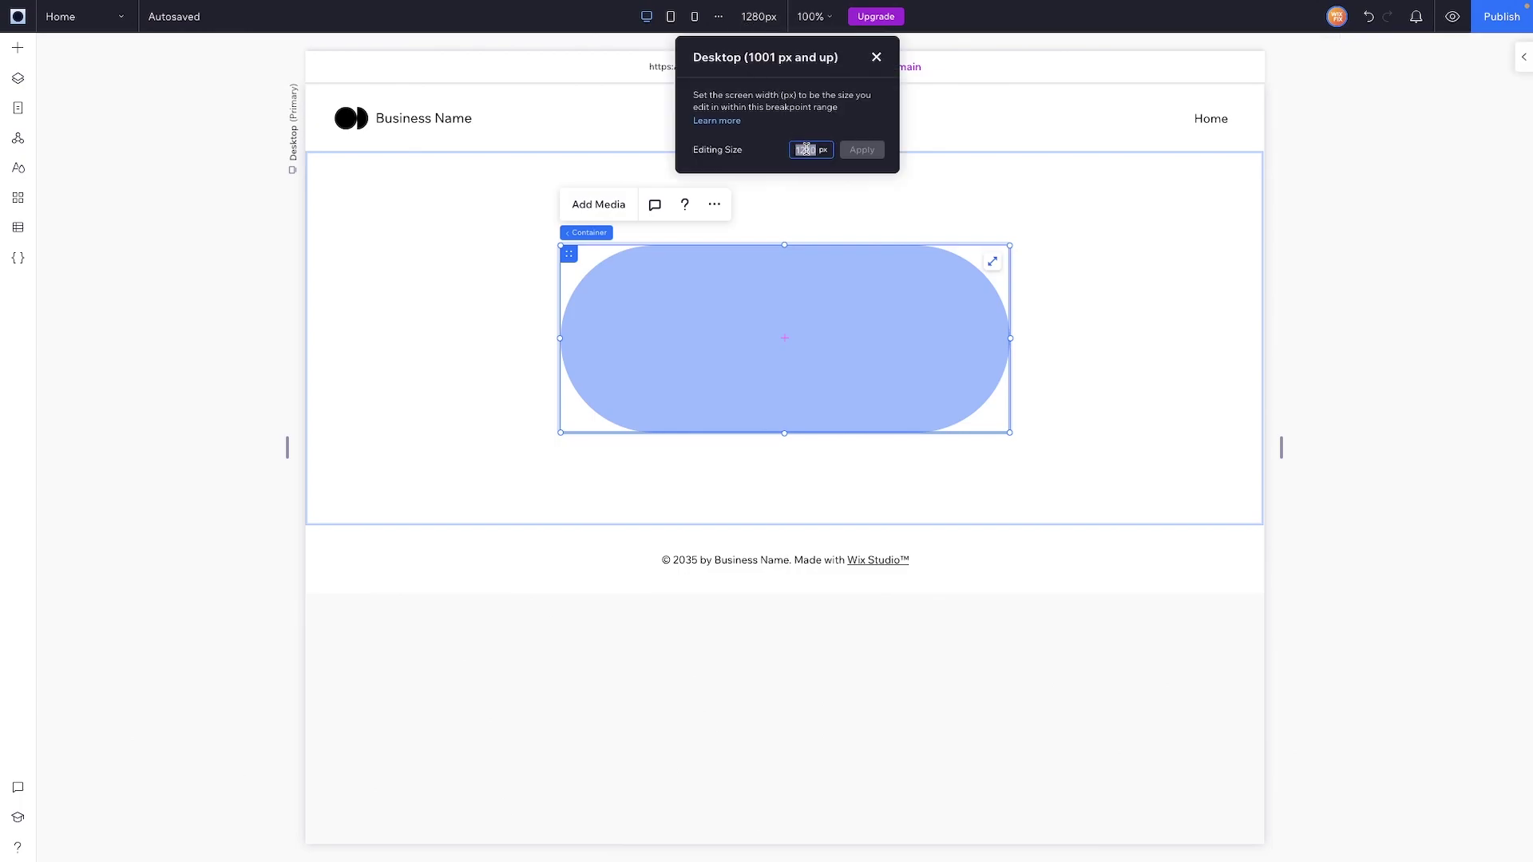
type("1001")
left_click(863, 150)
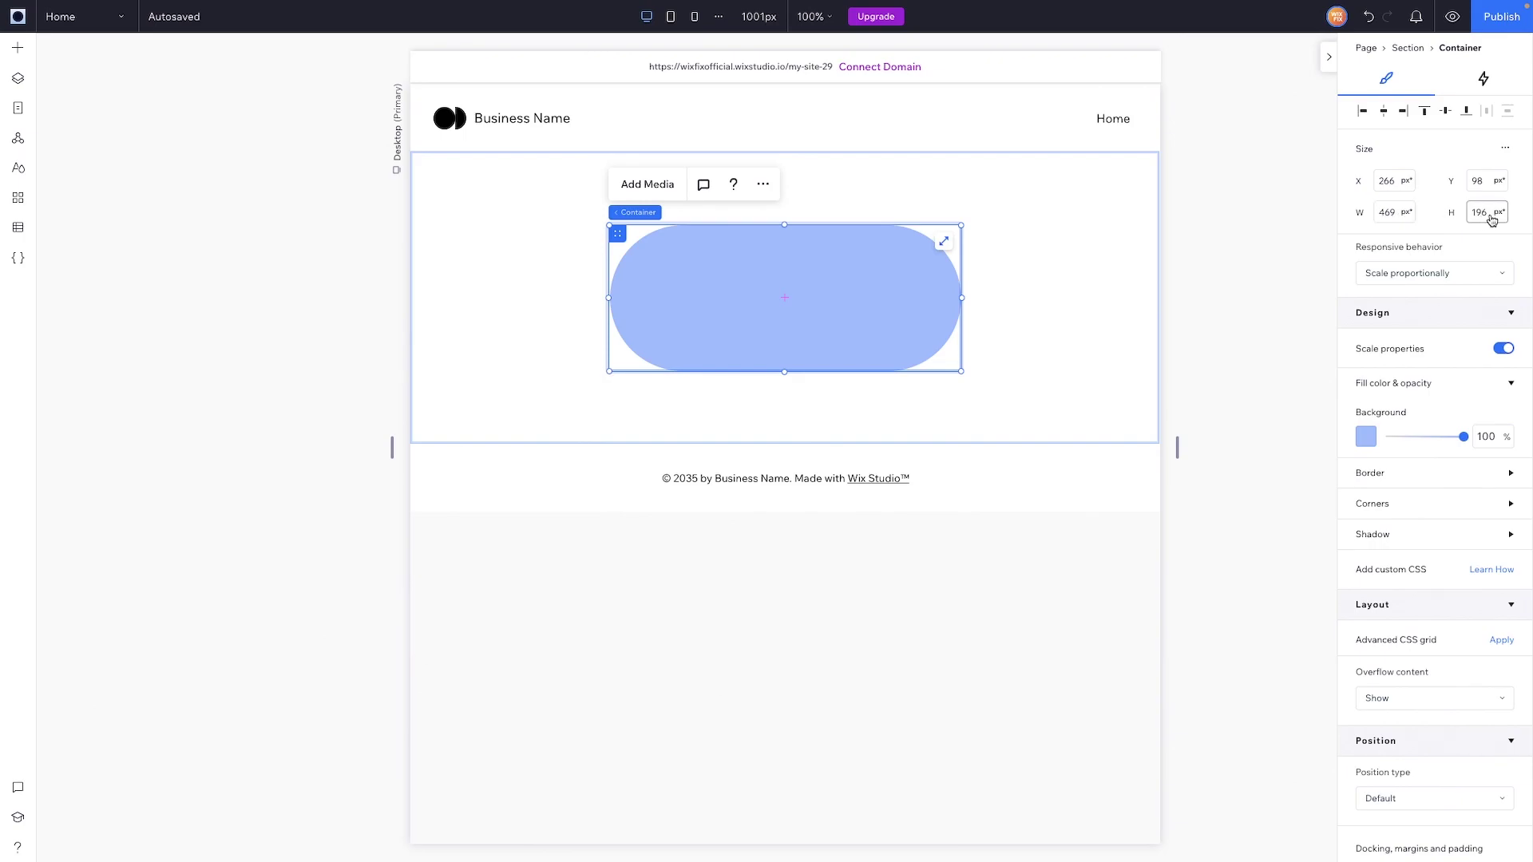
left_click(758, 17)
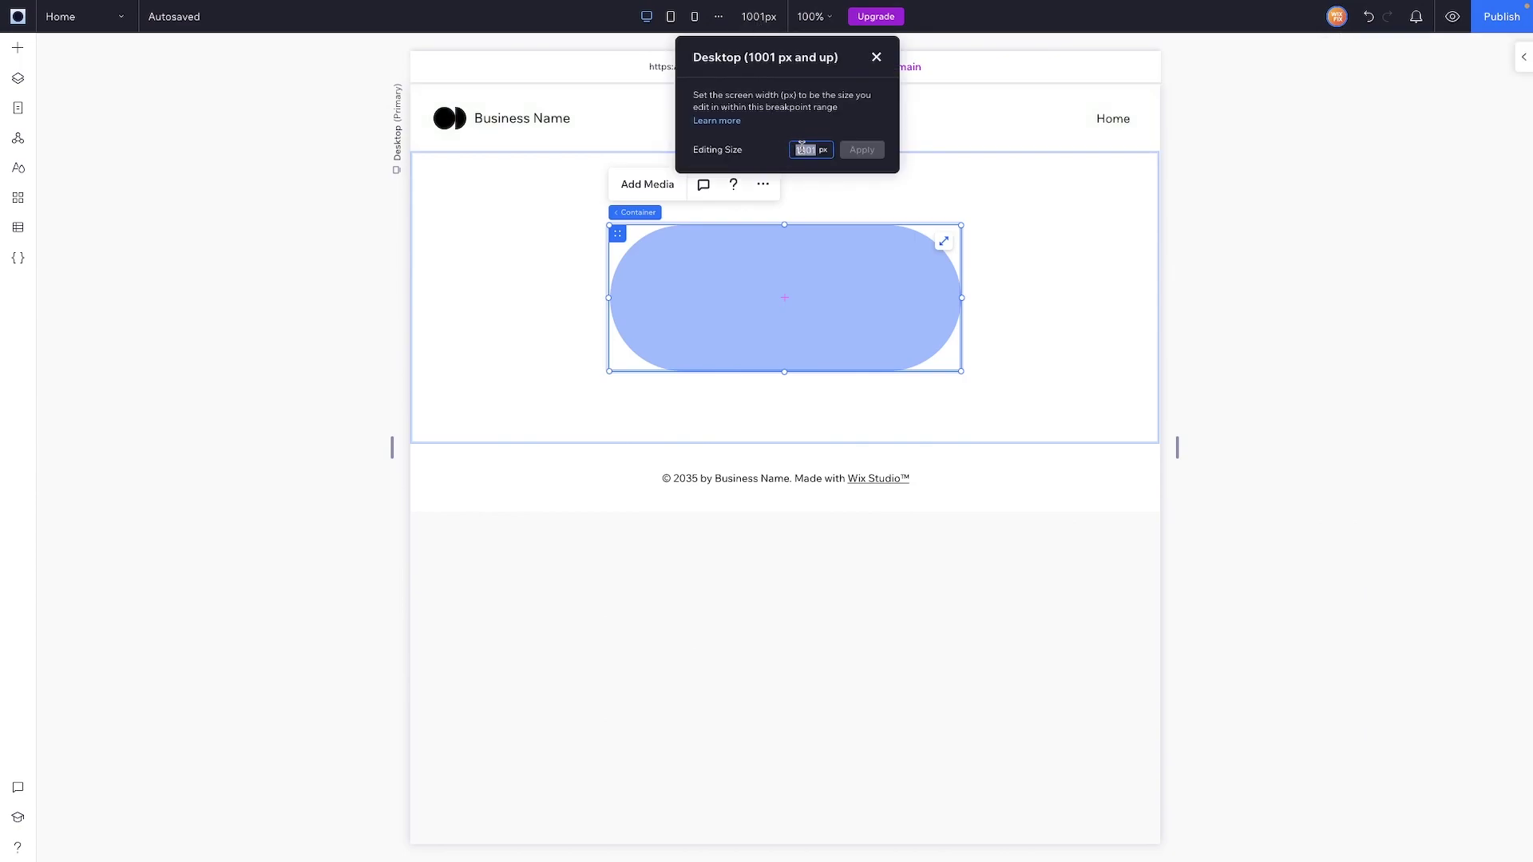
type("1280")
left_click(862, 151)
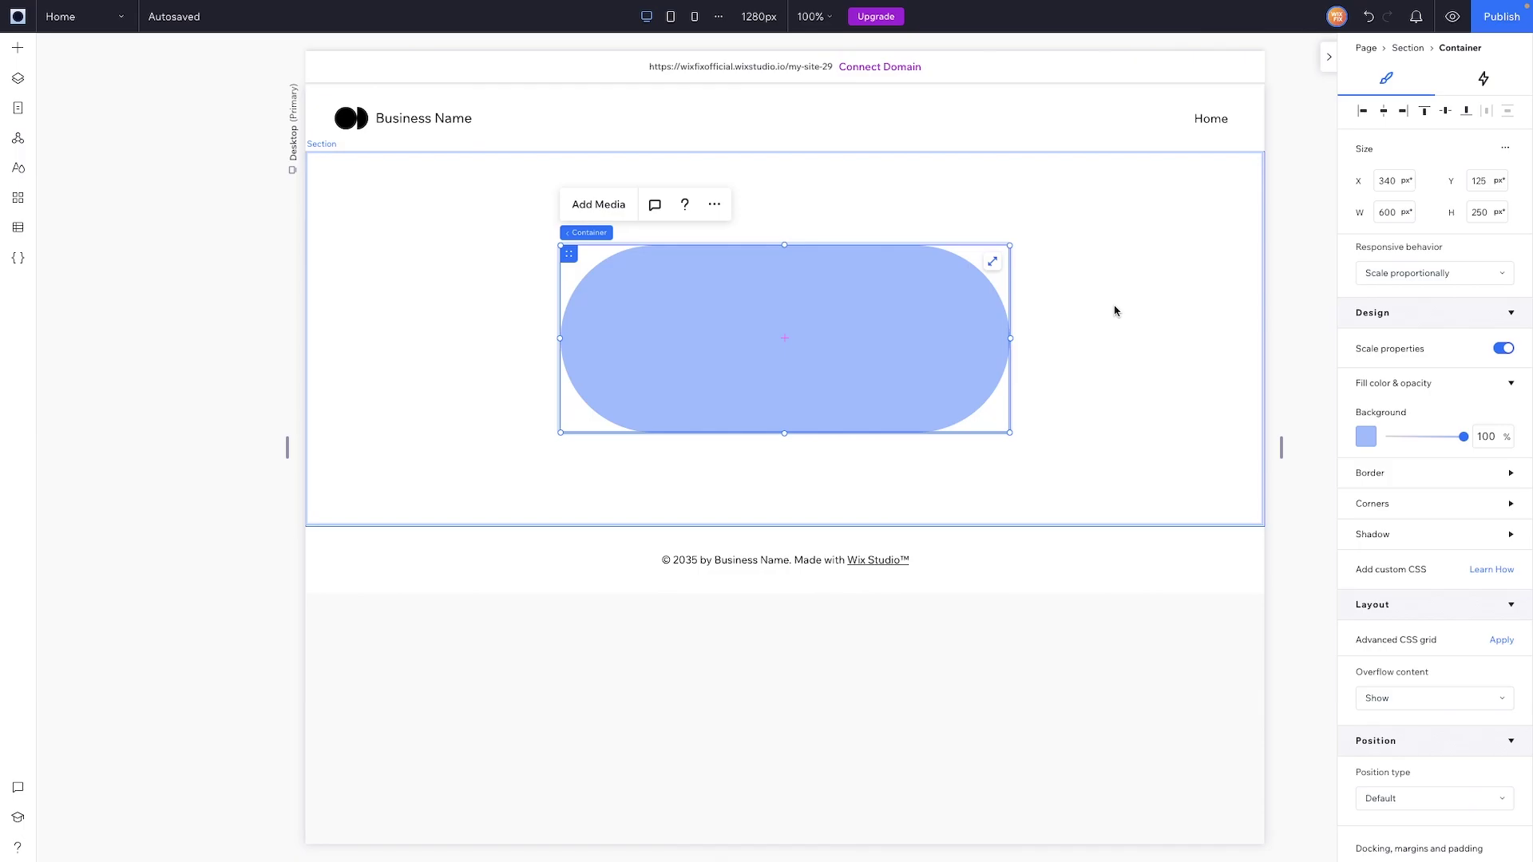
Add a Heading 3 text element to the section above the blue container and select it
left_click(17, 47)
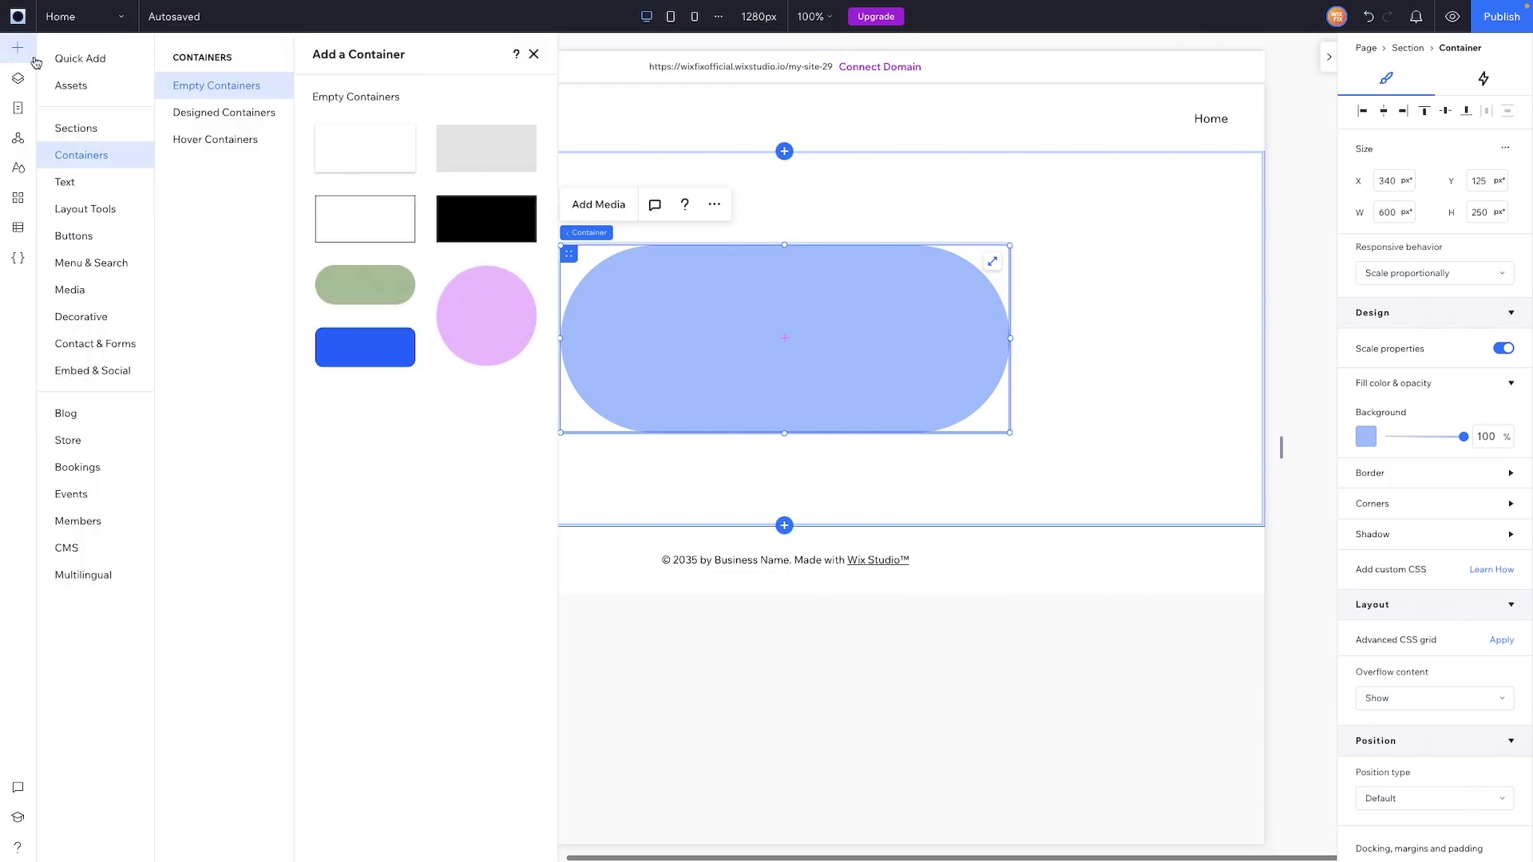
left_click(65, 182)
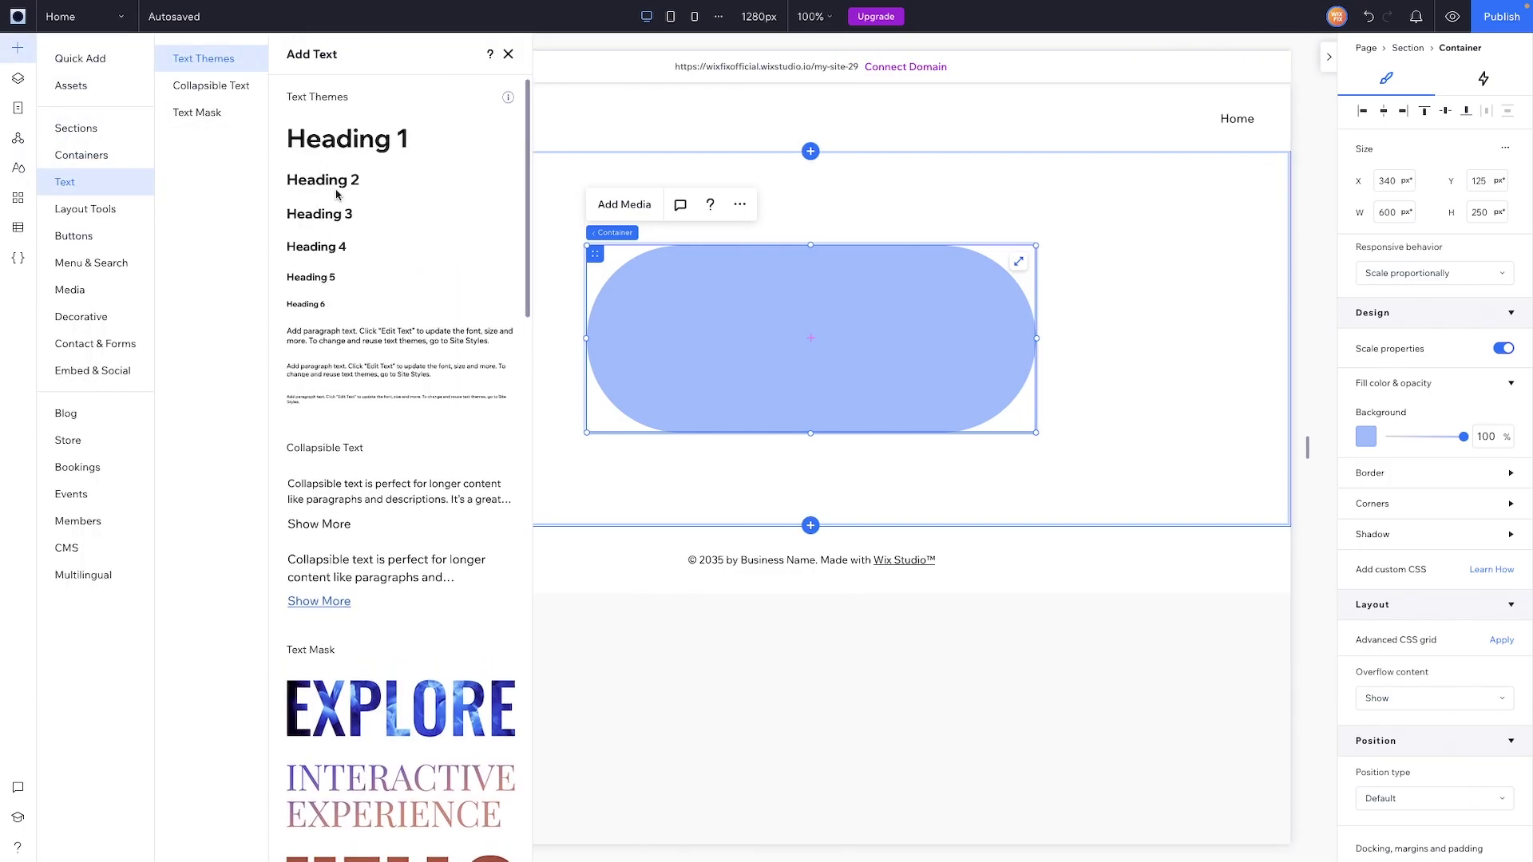
left_click_drag(319, 222, 892, 218)
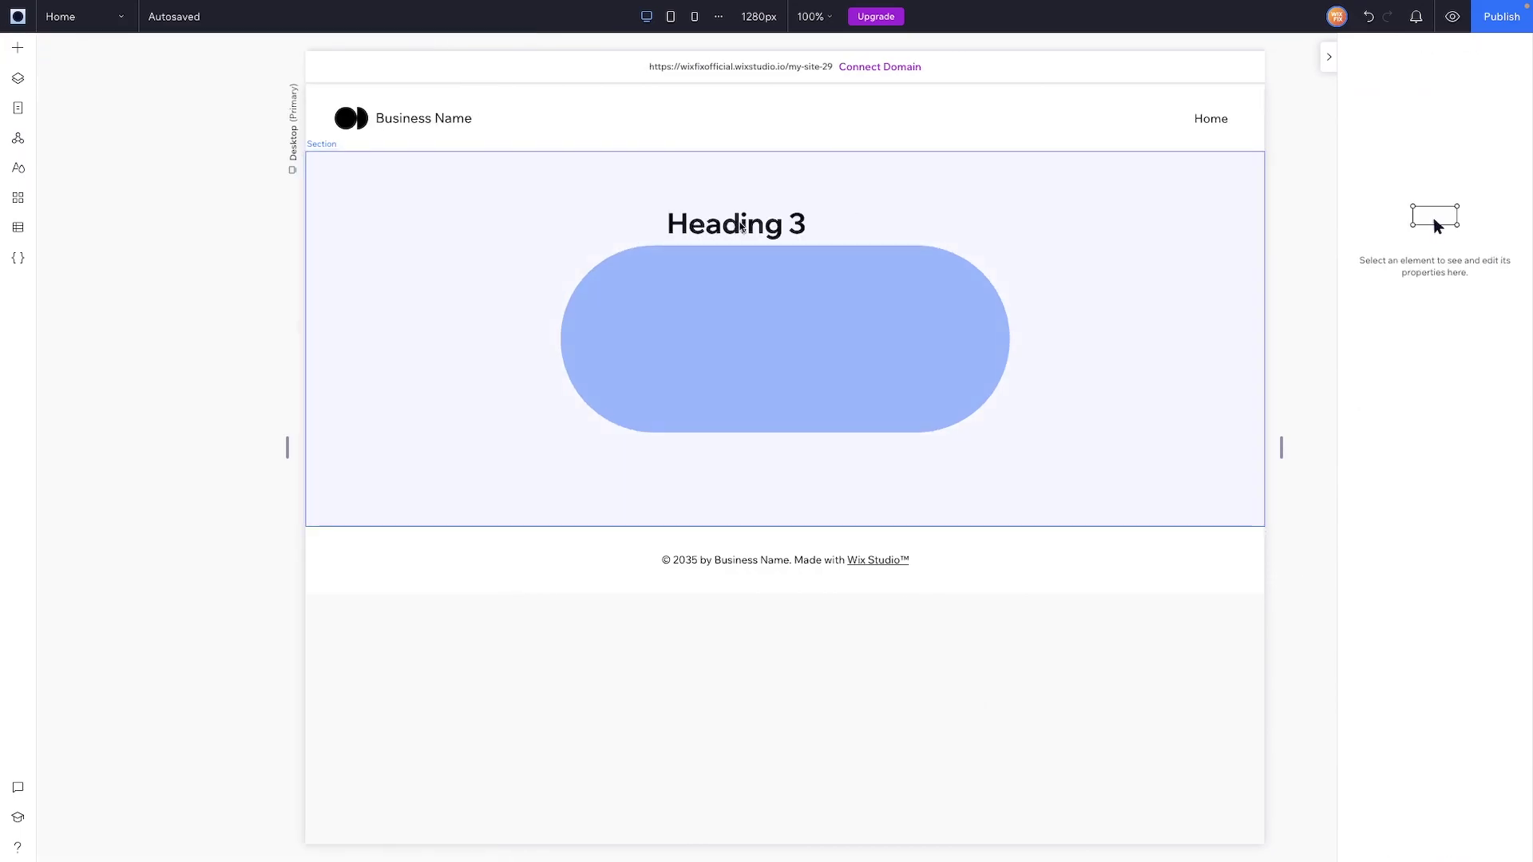
left_click(745, 227)
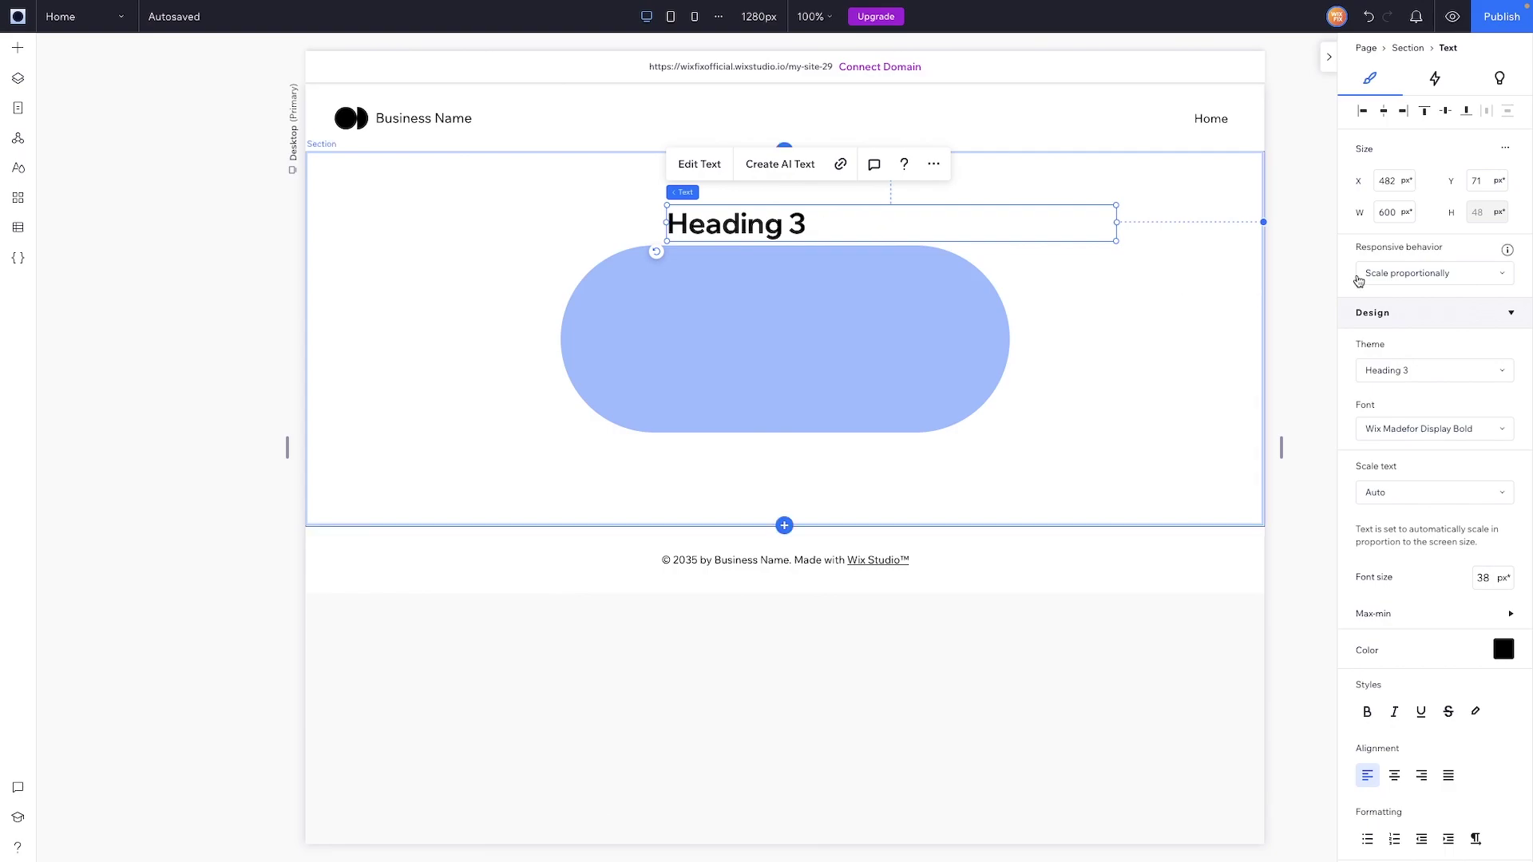
Set the heading's responsive behavior to Hug and move it above the middle of the container, at about X 530 px, Y 53 px
left_click(1399, 275)
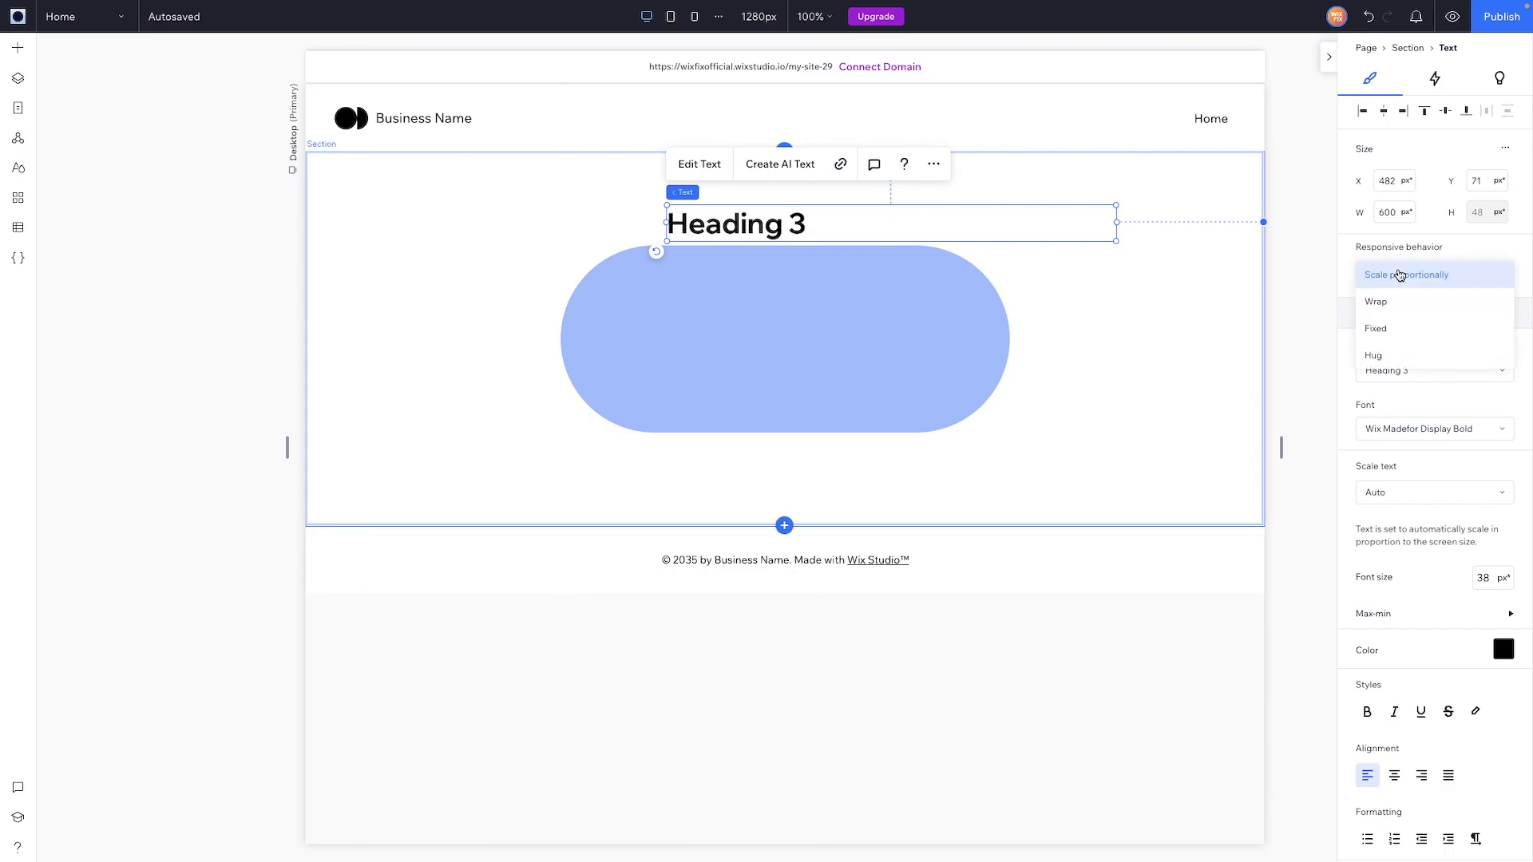
left_click(1389, 356)
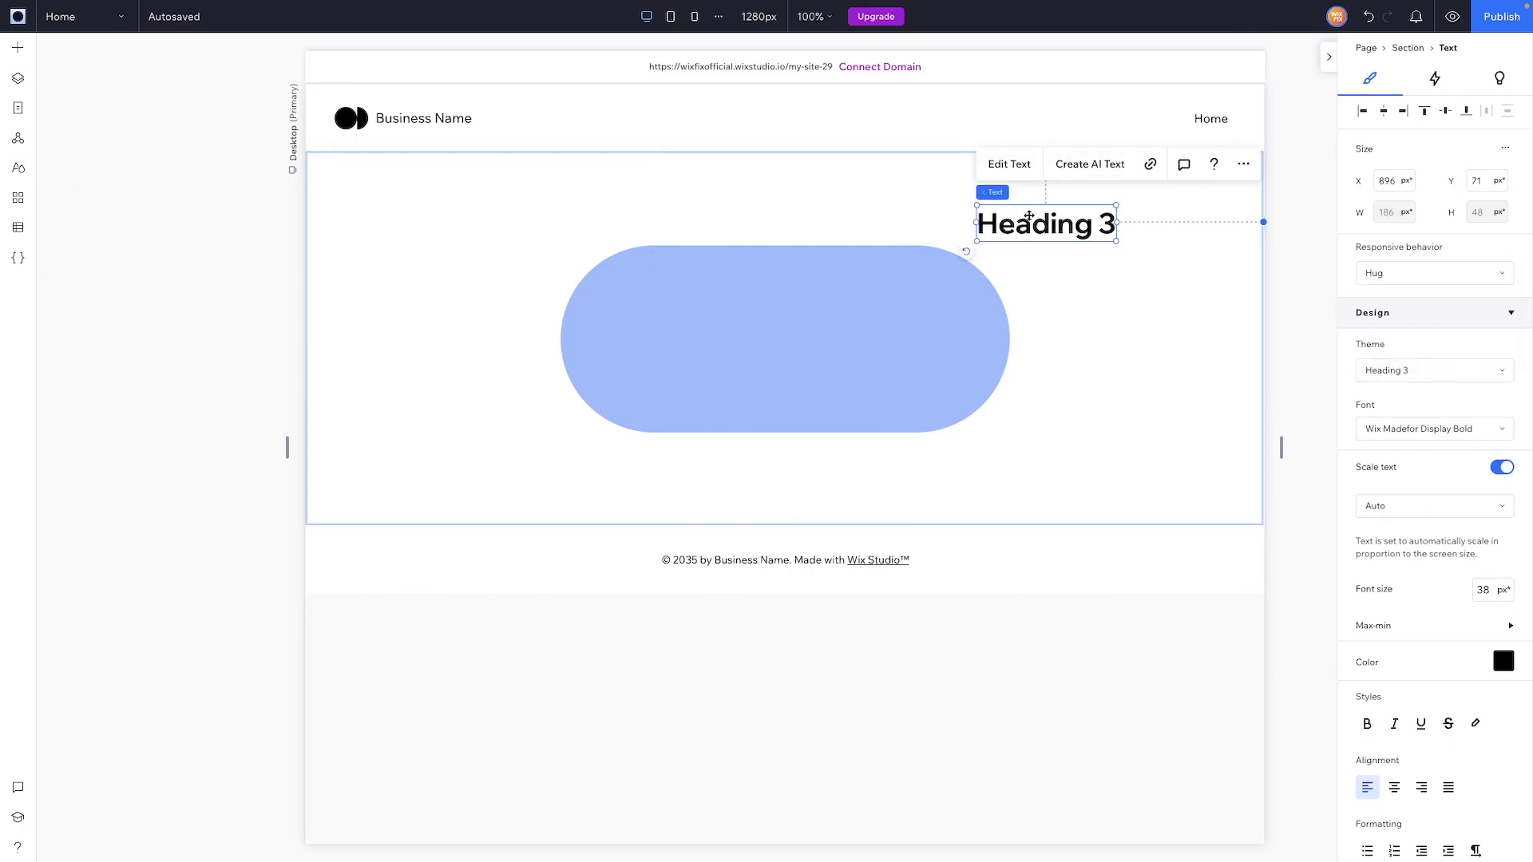
left_click_drag(1048, 226, 774, 212)
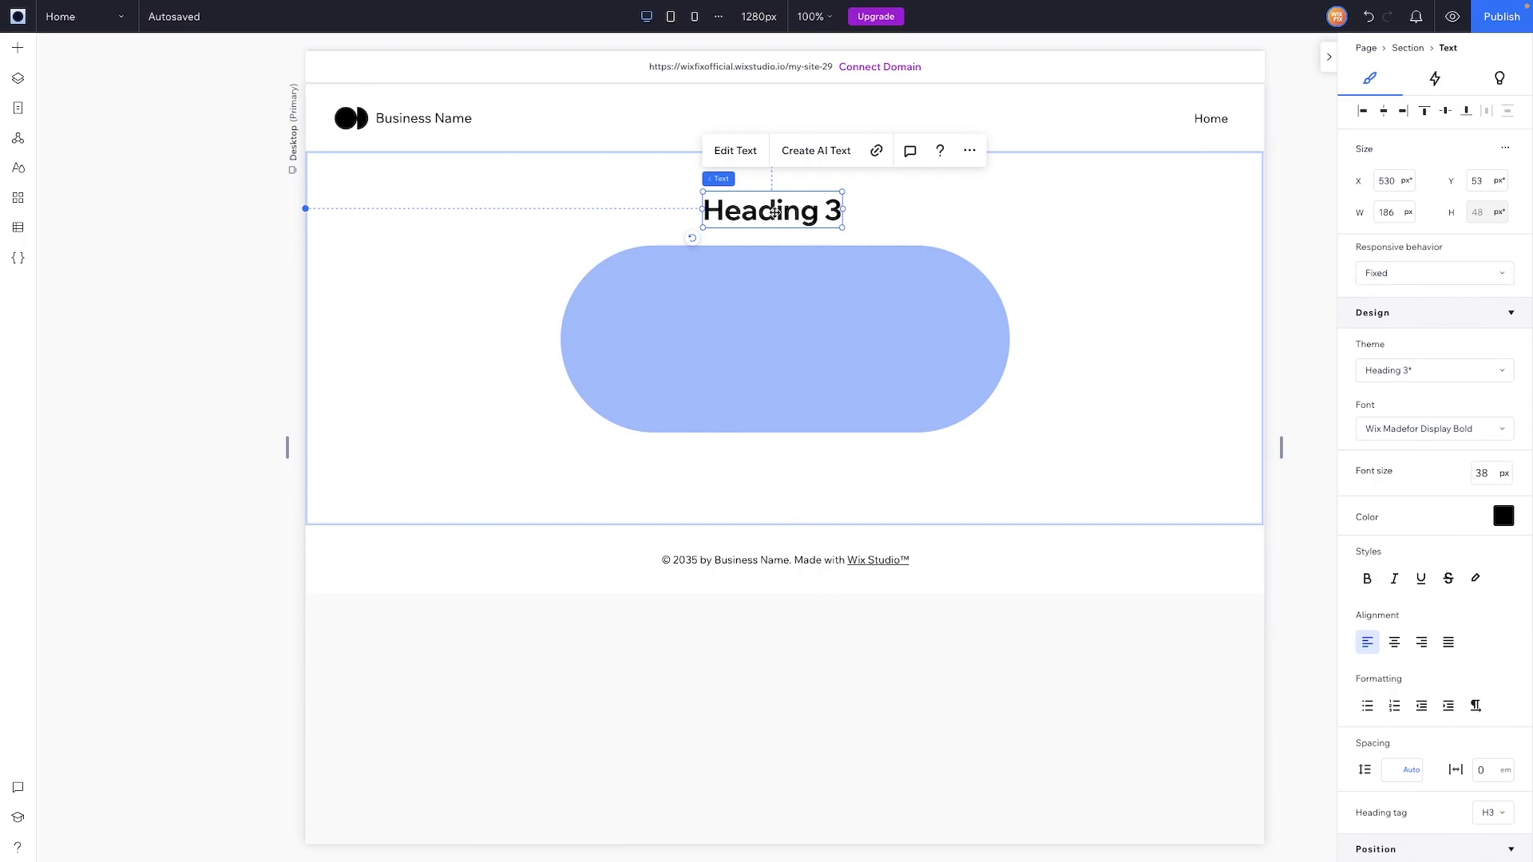
Temporarily widen the desktop canvas to check how the heading behaves with its responsive behavior set to Fixed
left_click(288, 447)
left_click_drag(287, 450, 38, 447)
left_click_drag(38, 447, 39, 447)
Set the heading to Scale proportionally, check it on a desktop canvas temporarily widened to about 2157 px, and reselect it
left_click(1406, 273)
left_click(1401, 230)
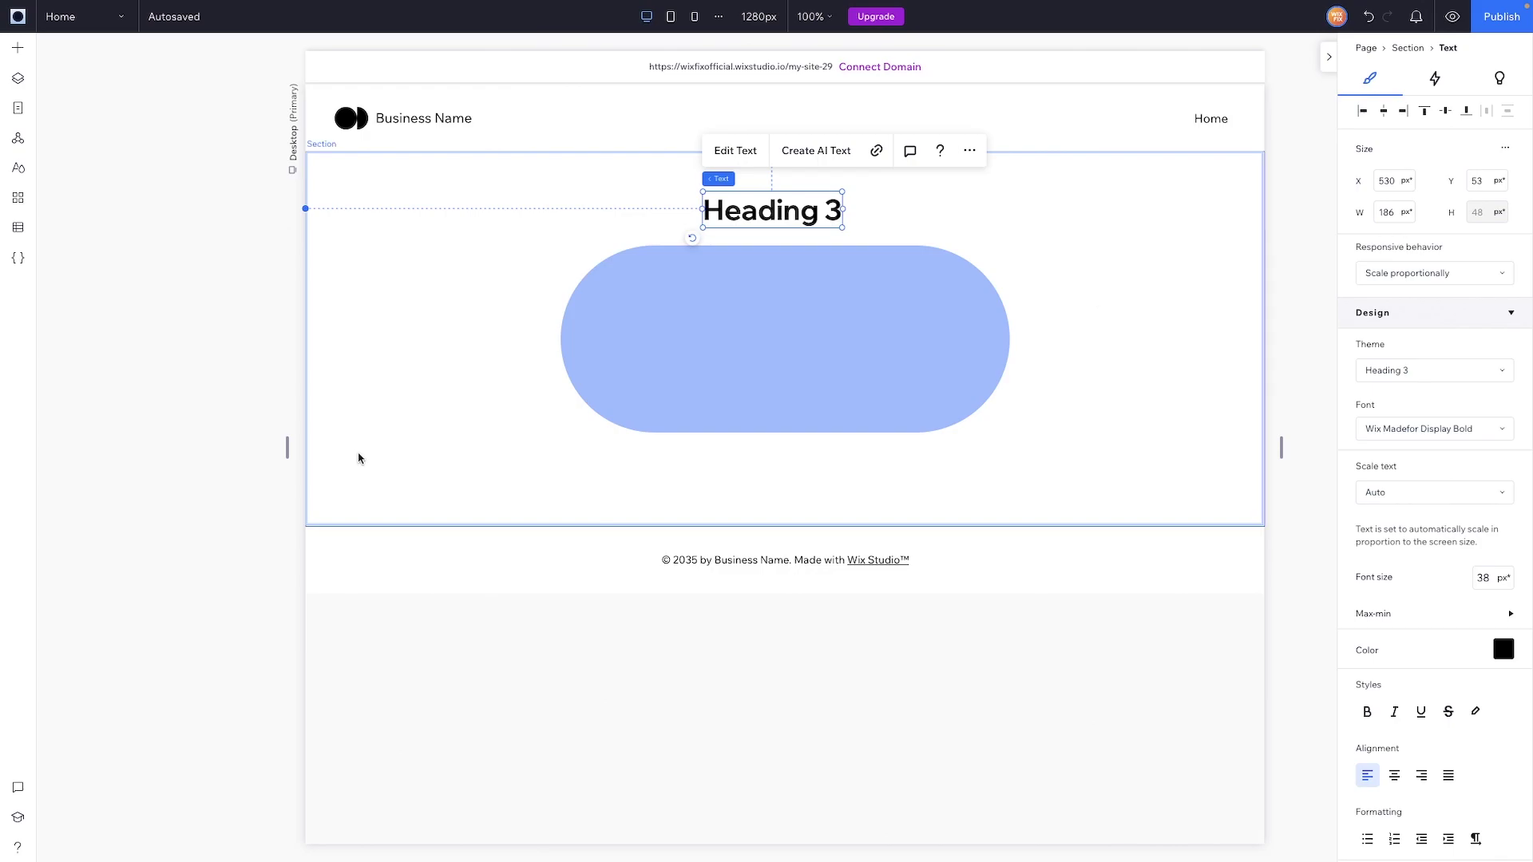
left_click_drag(287, 447, 38, 447)
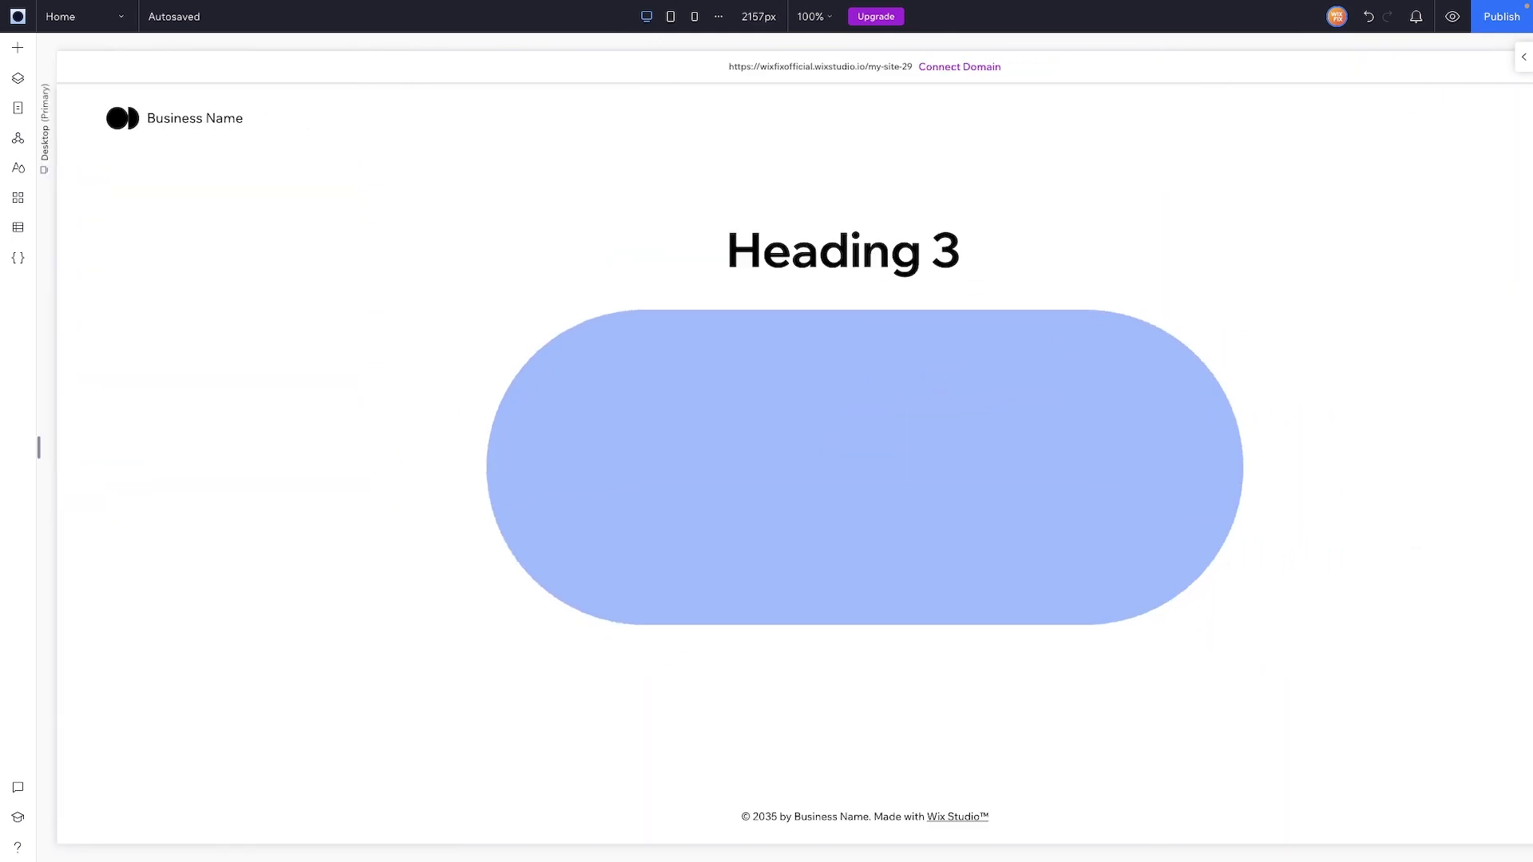
left_click(778, 212)
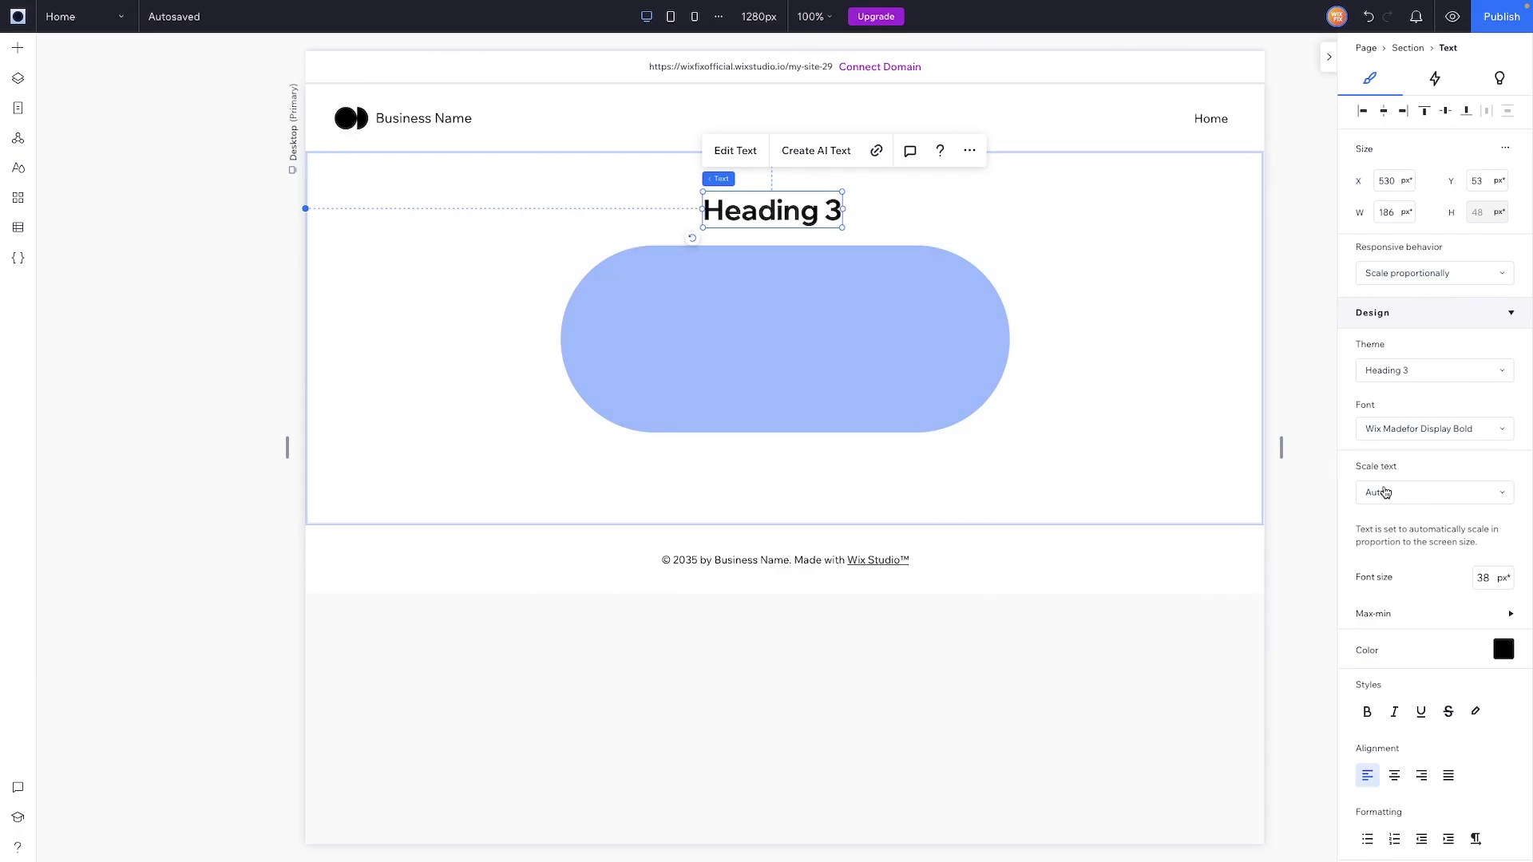
Compare the heading's available text themes with the site typography styles
scroll(1381, 487, "down", 1)
left_click(1386, 313)
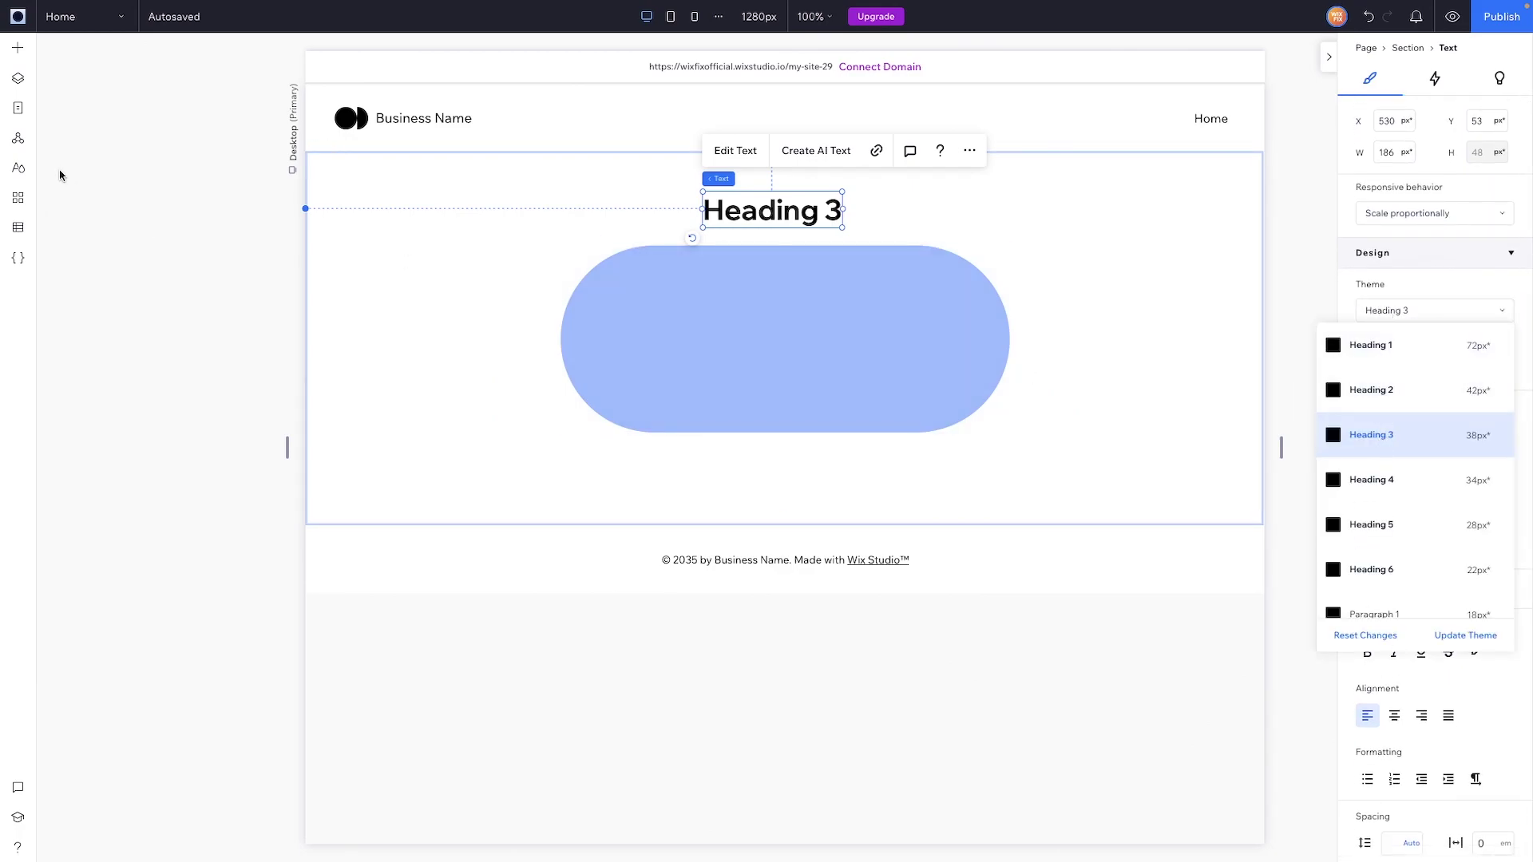
left_click(16, 167)
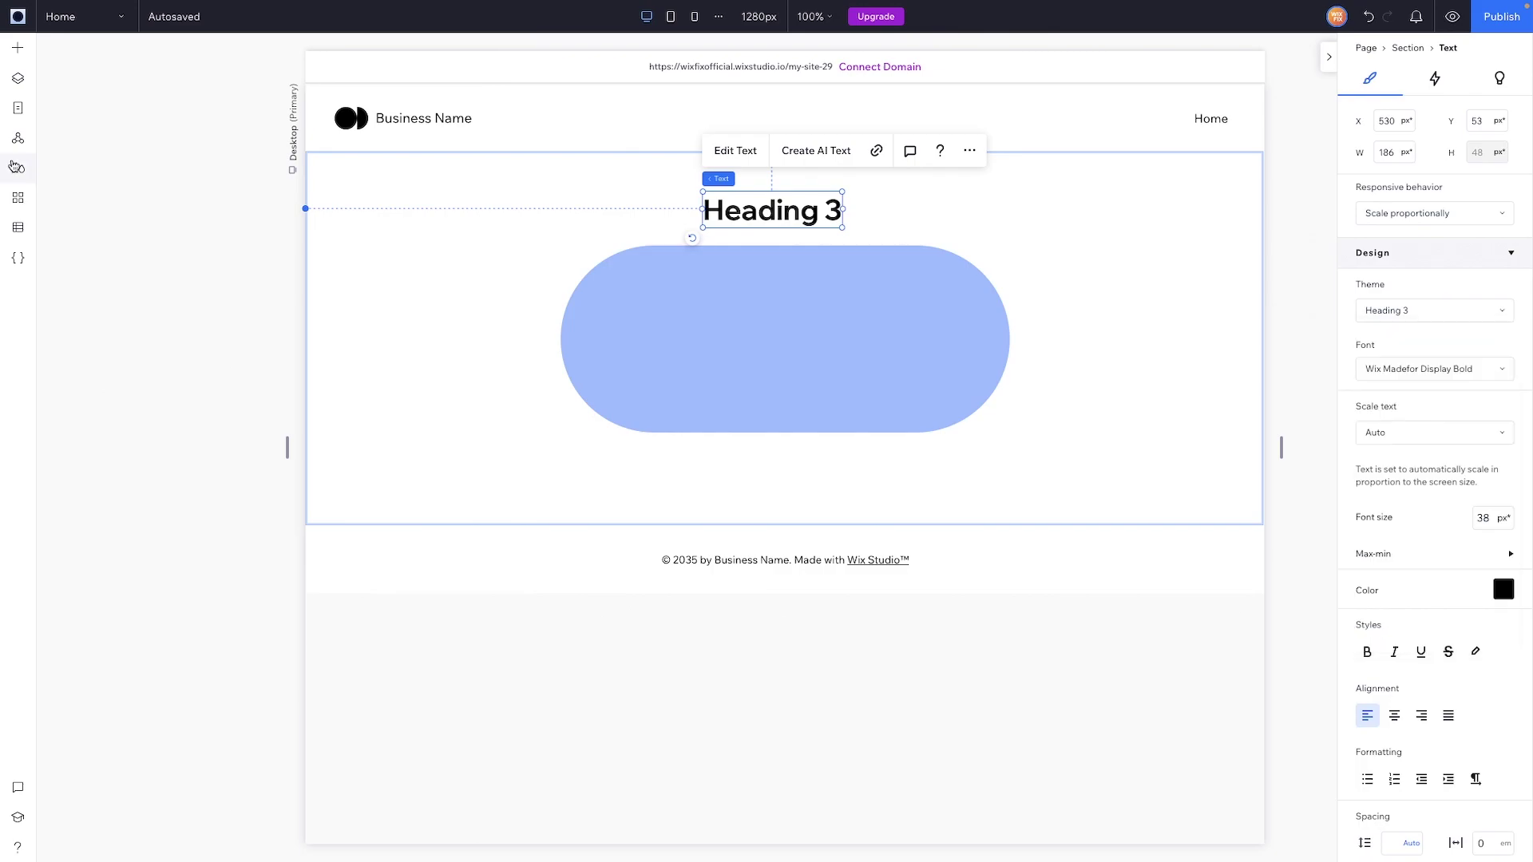
left_click(113, 162)
left_click(18, 167)
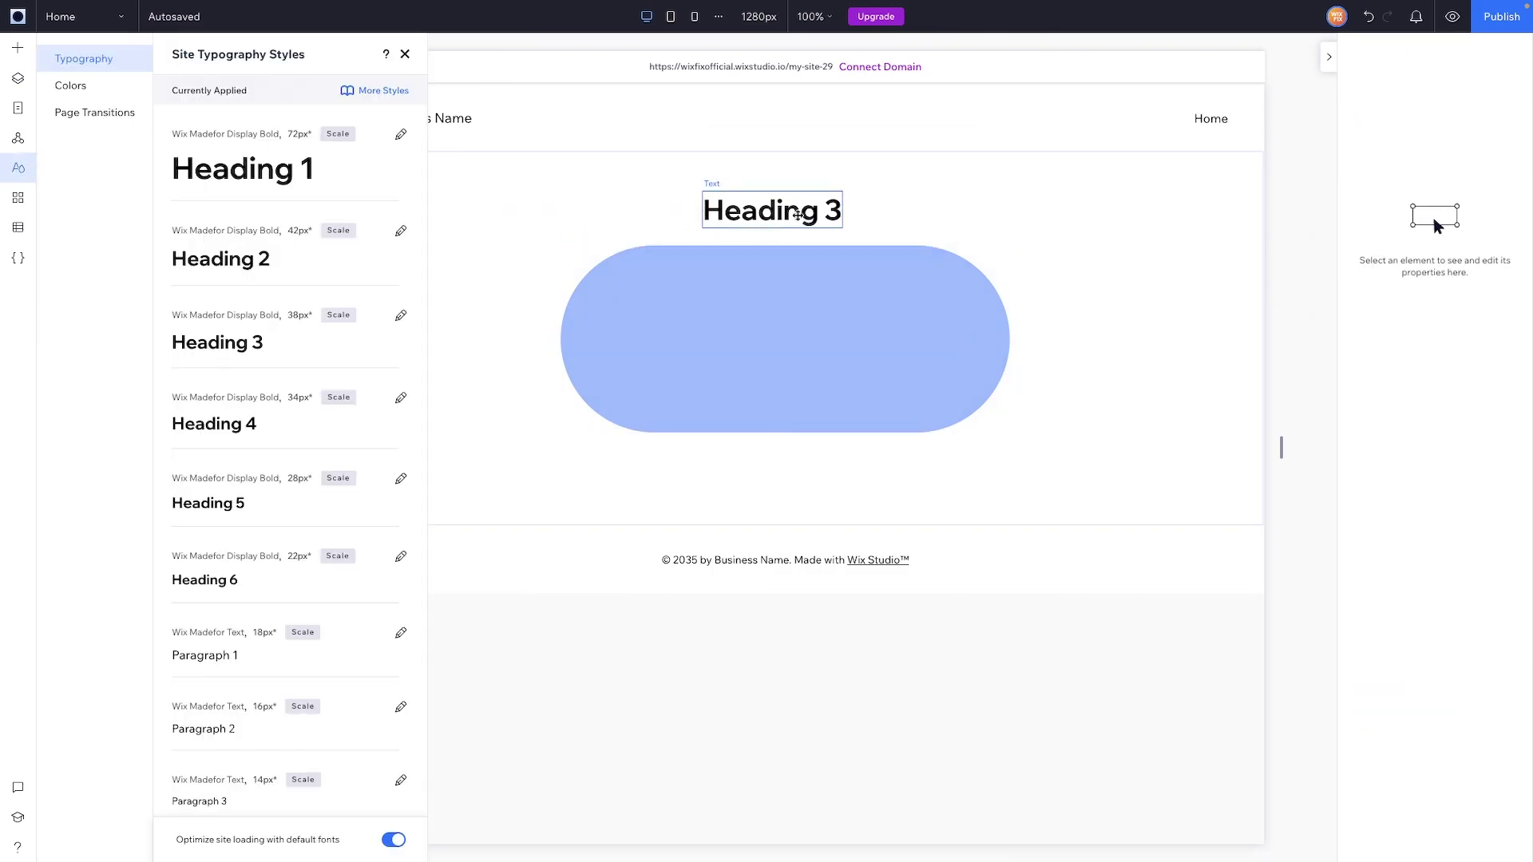
Select the heading again and examine its theme choices and text design settings, including font size, styles, alignment and spacing
left_click(1435, 226)
left_click(1423, 372)
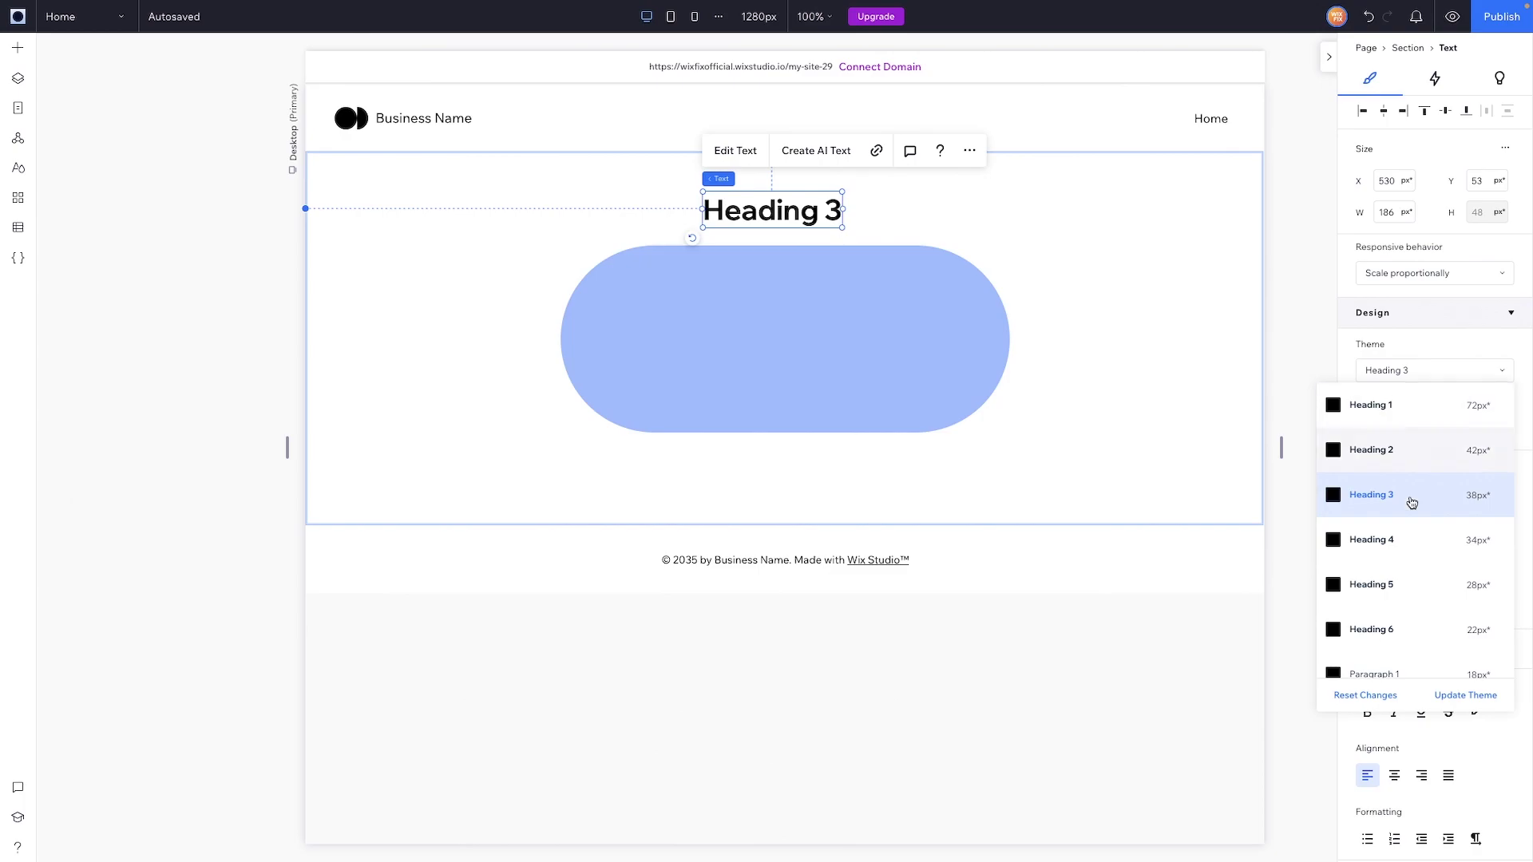
left_click(1430, 350)
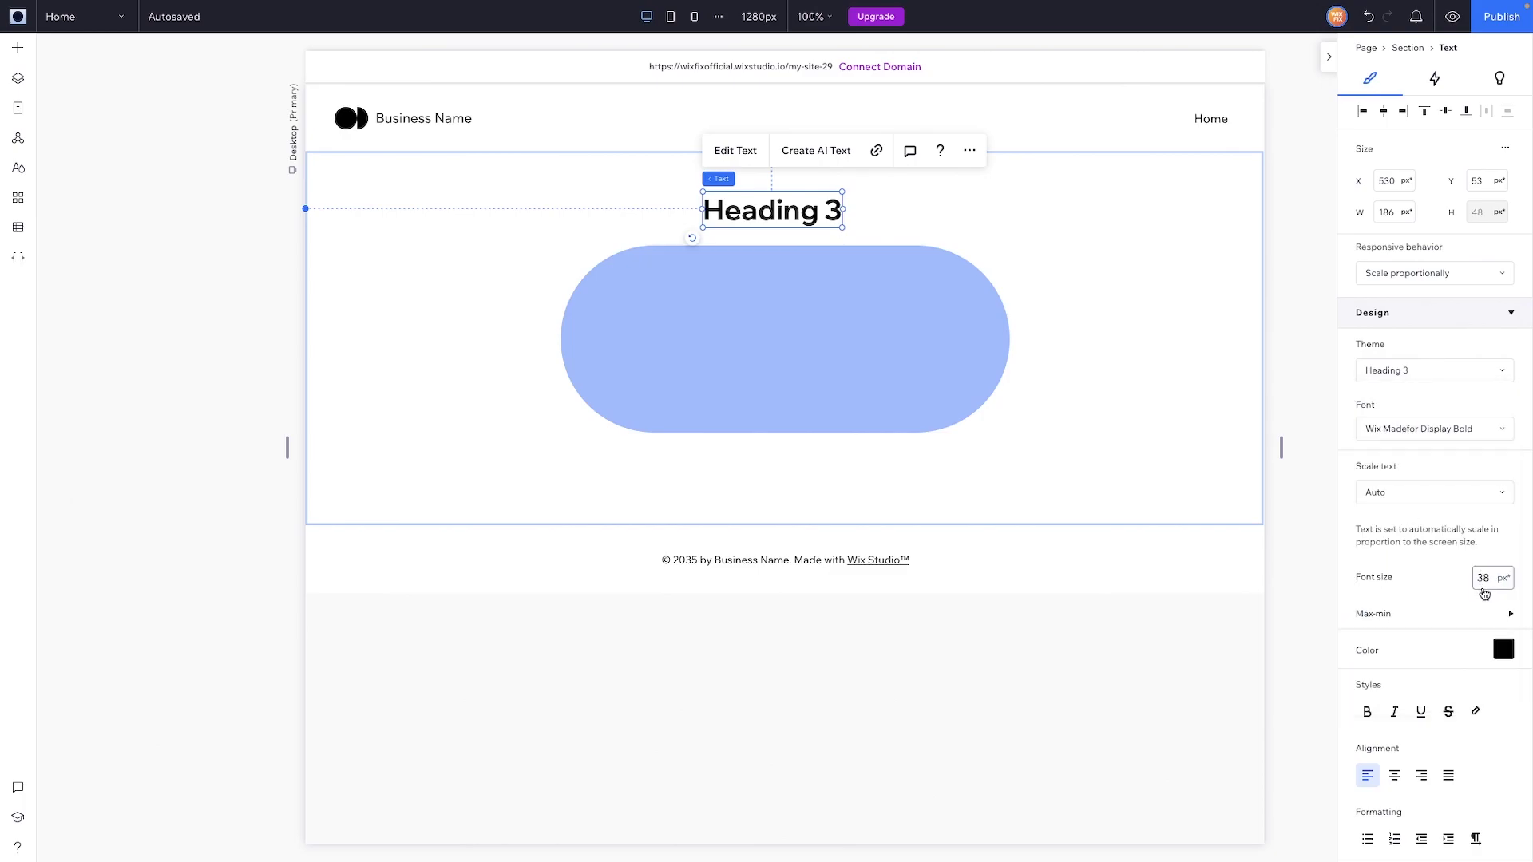
scroll(1425, 606, "down", 2)
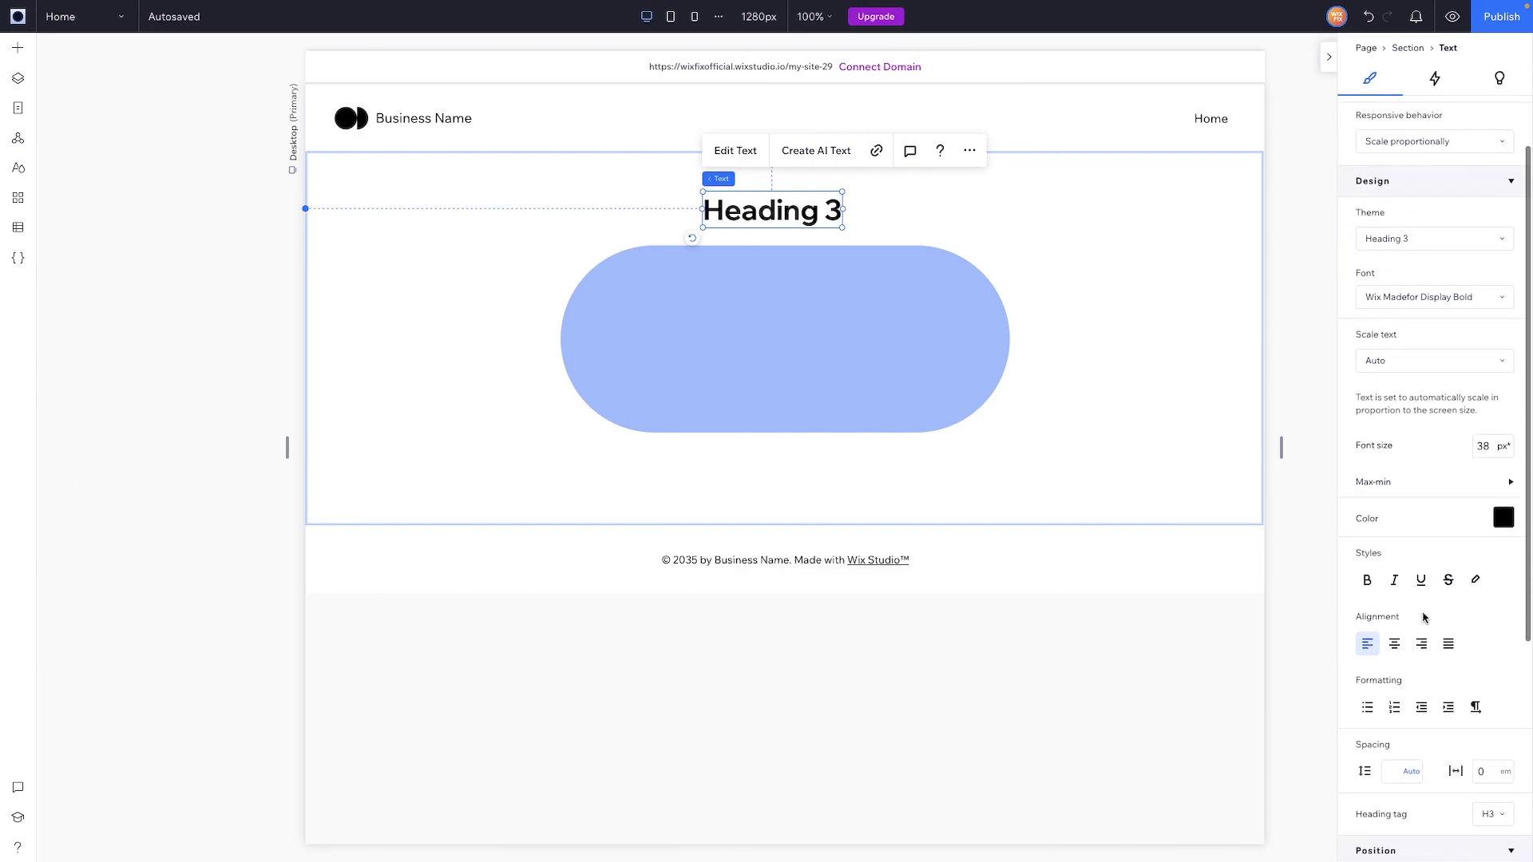
scroll(1503, 521, "down", 2)
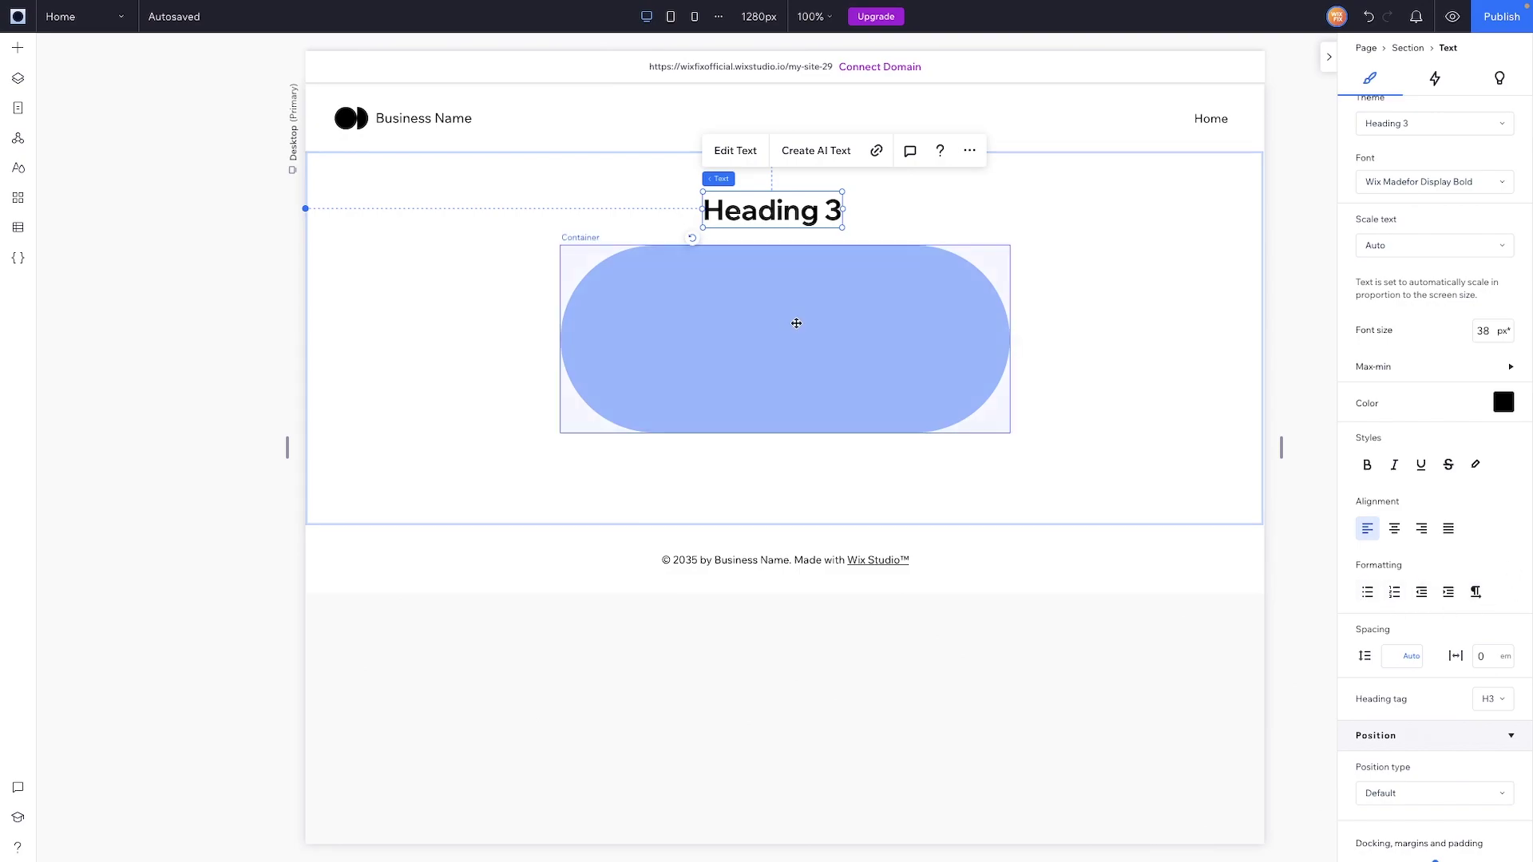
Select the blue container and expand its border, corners and shadow settings for review
left_click(841, 325)
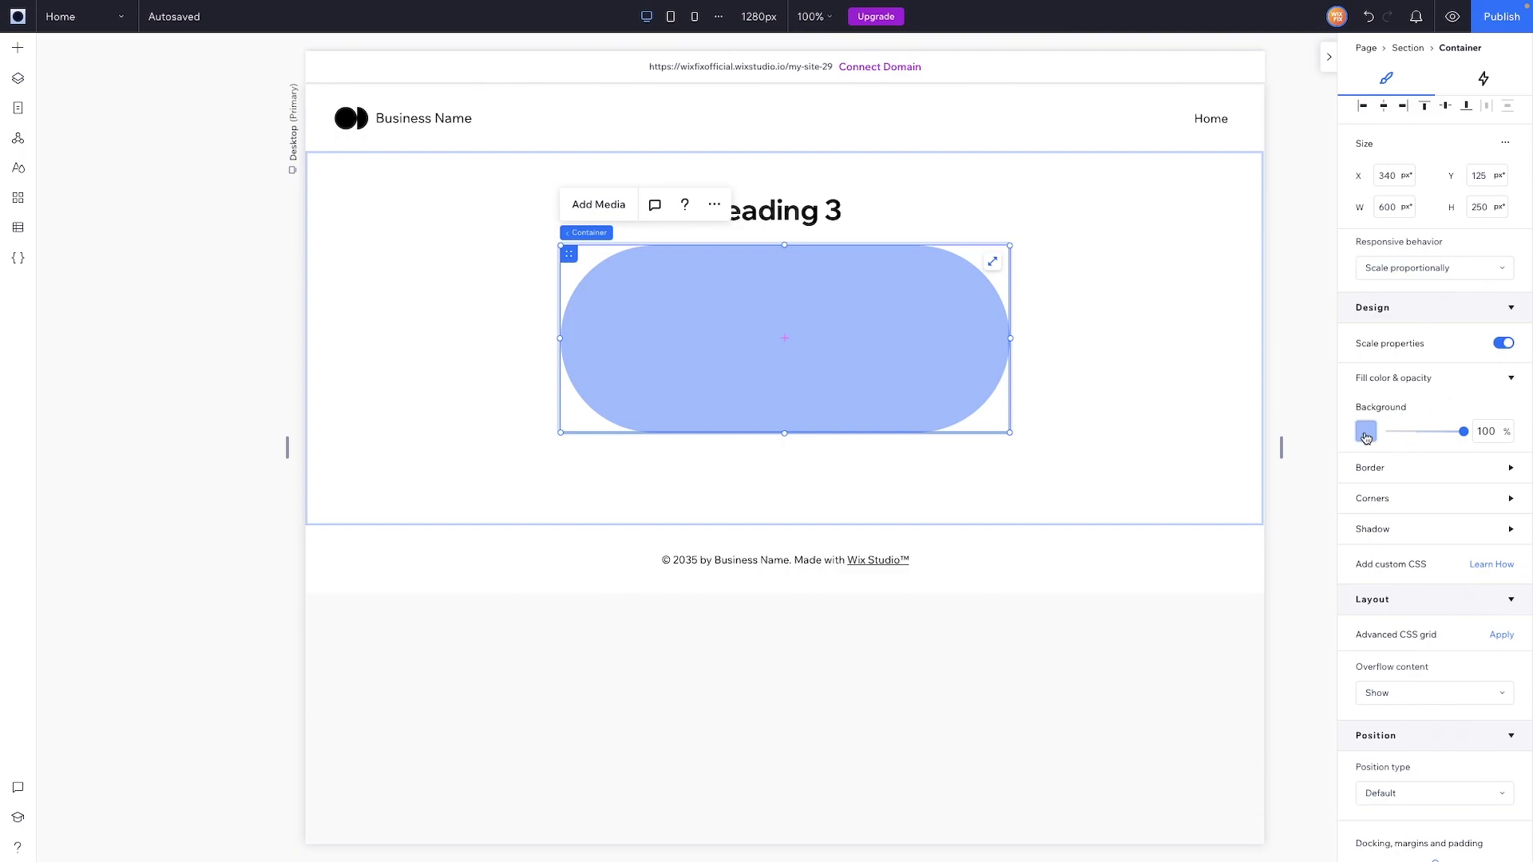
left_click(1373, 473)
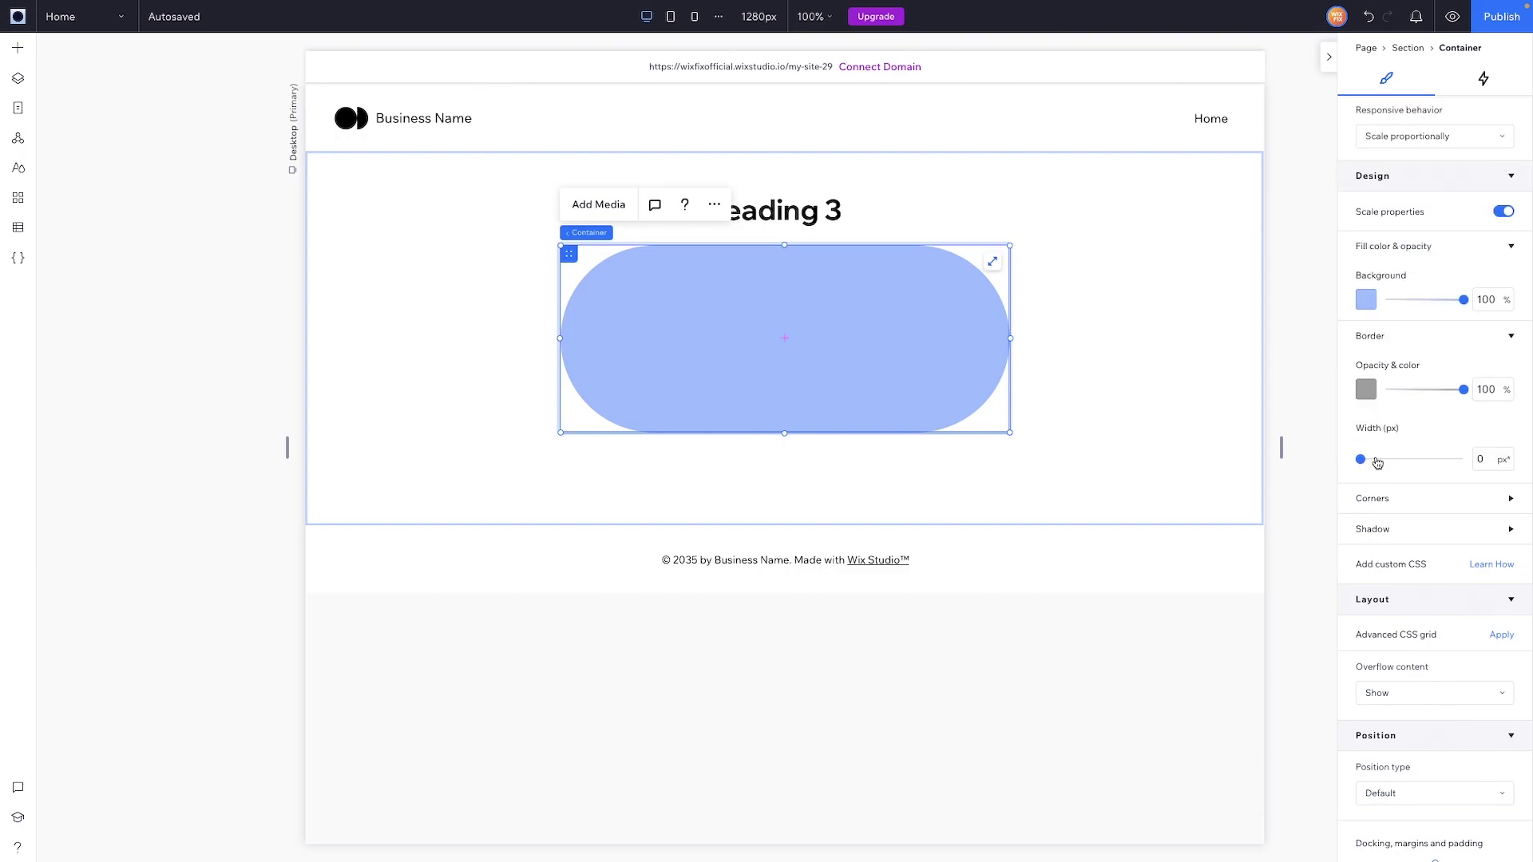
left_click(1381, 501)
left_click(1375, 528)
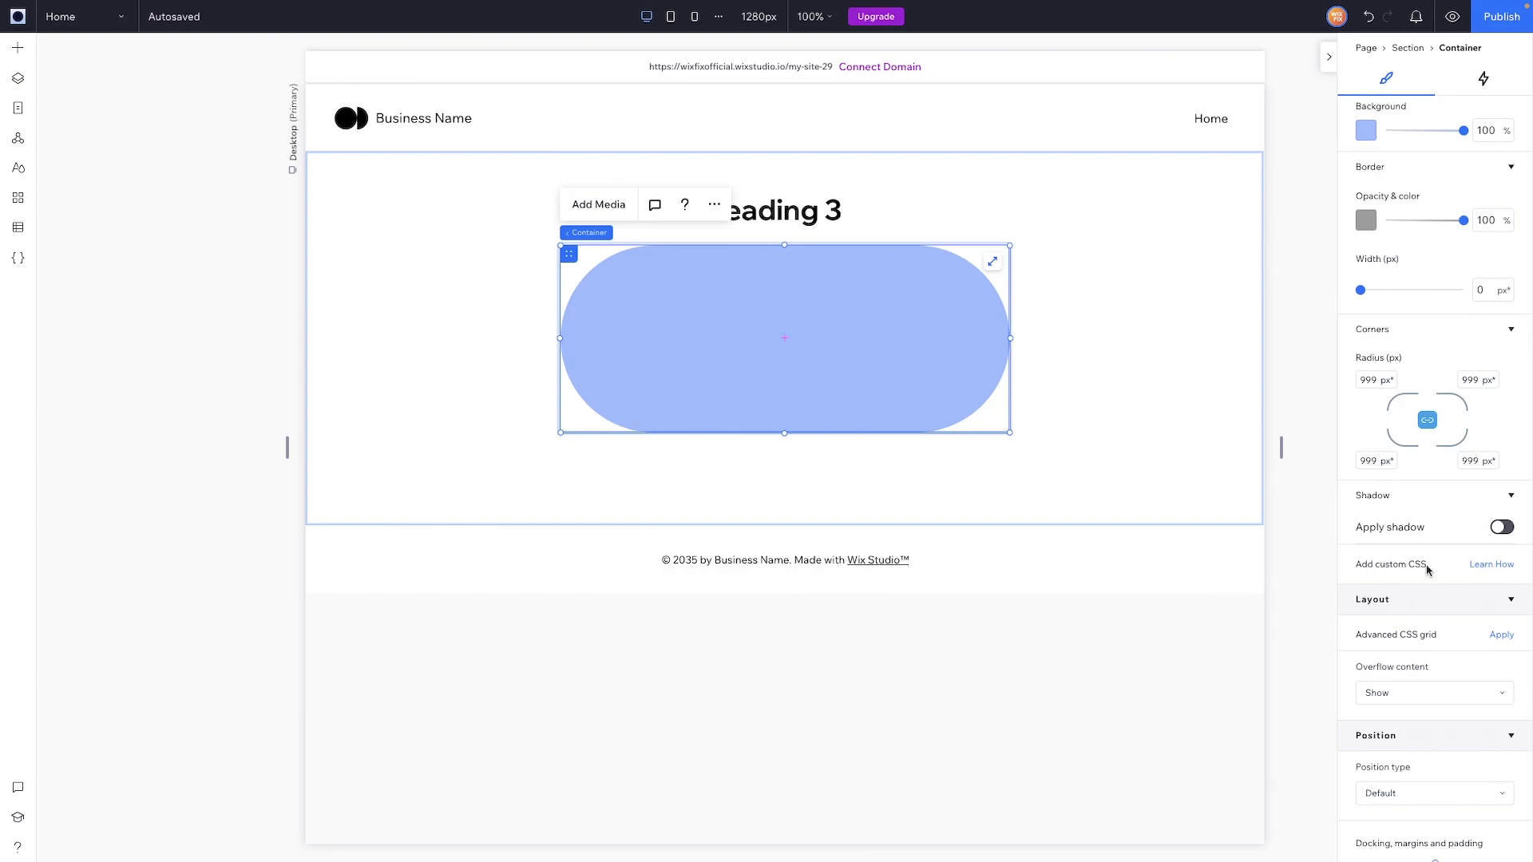
Examine the container's overflow content and position type options, keeping Show and Default
scroll(1427, 568, "down", 2)
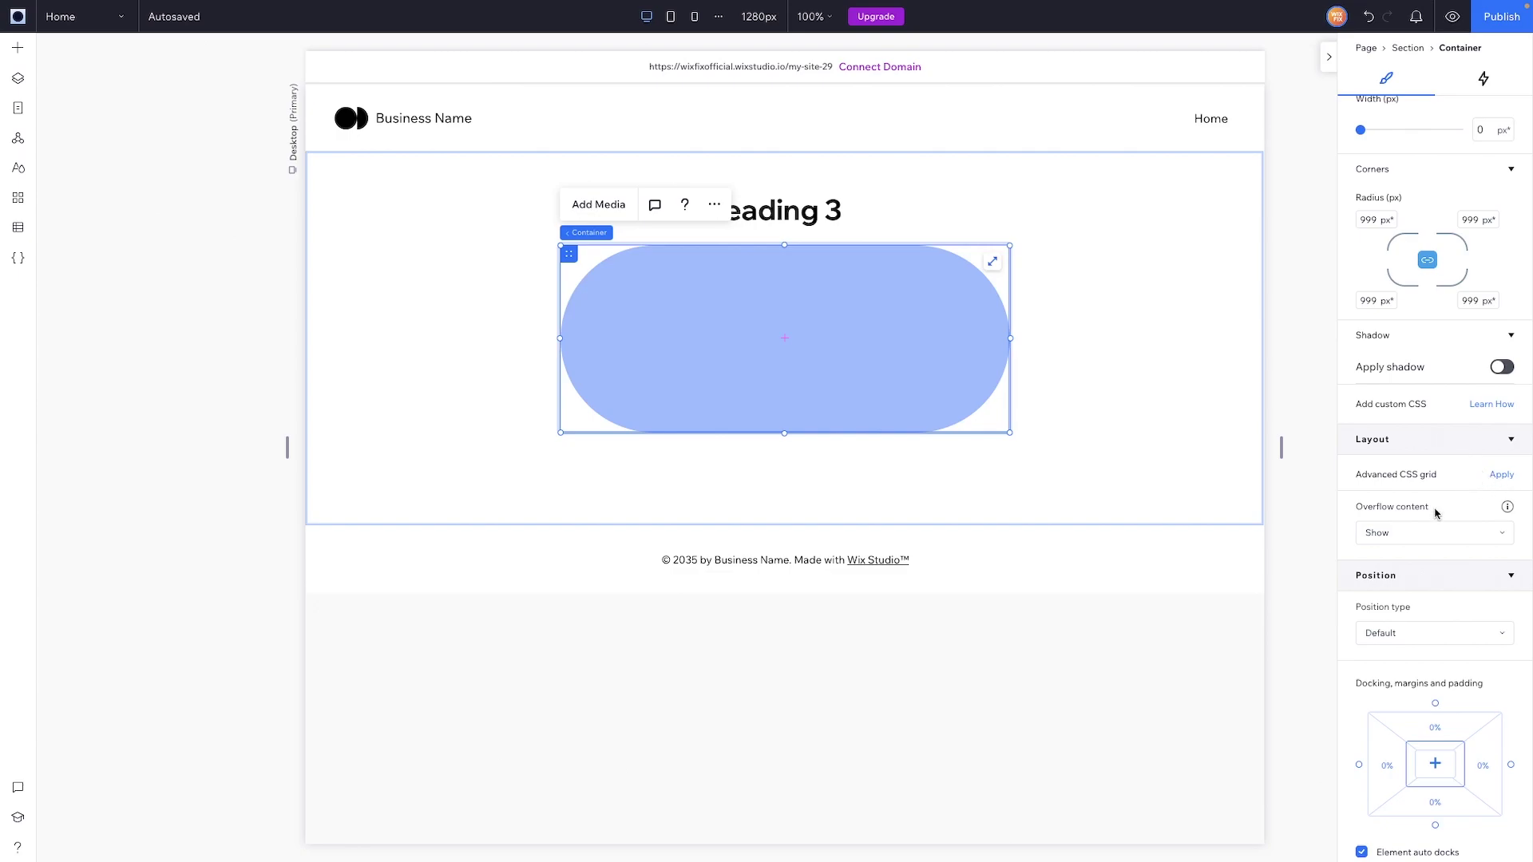
left_click(1434, 535)
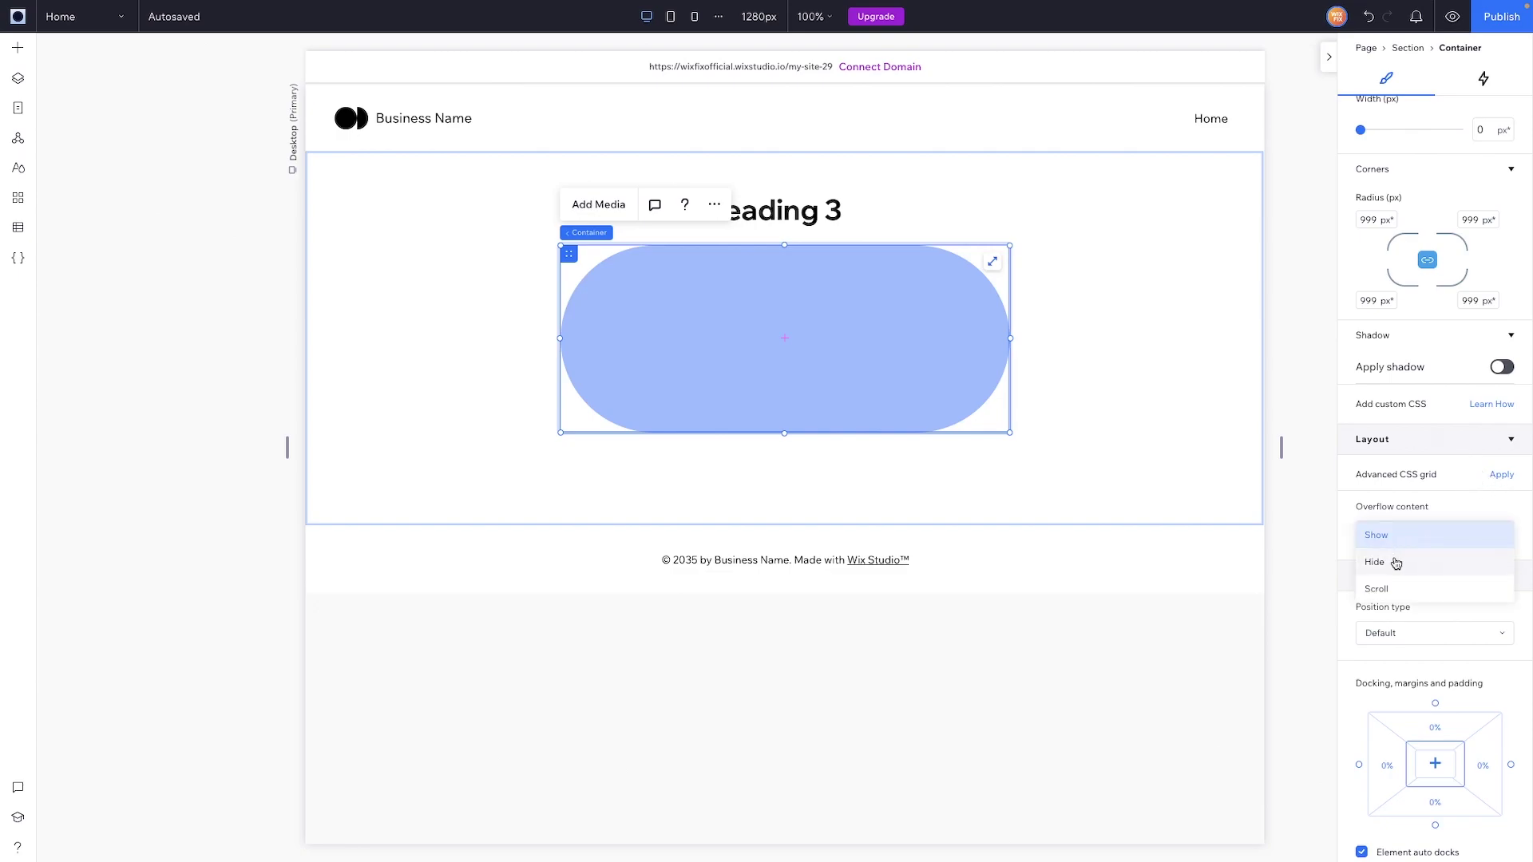
left_click(1406, 515)
scroll(1371, 480, "down", 1)
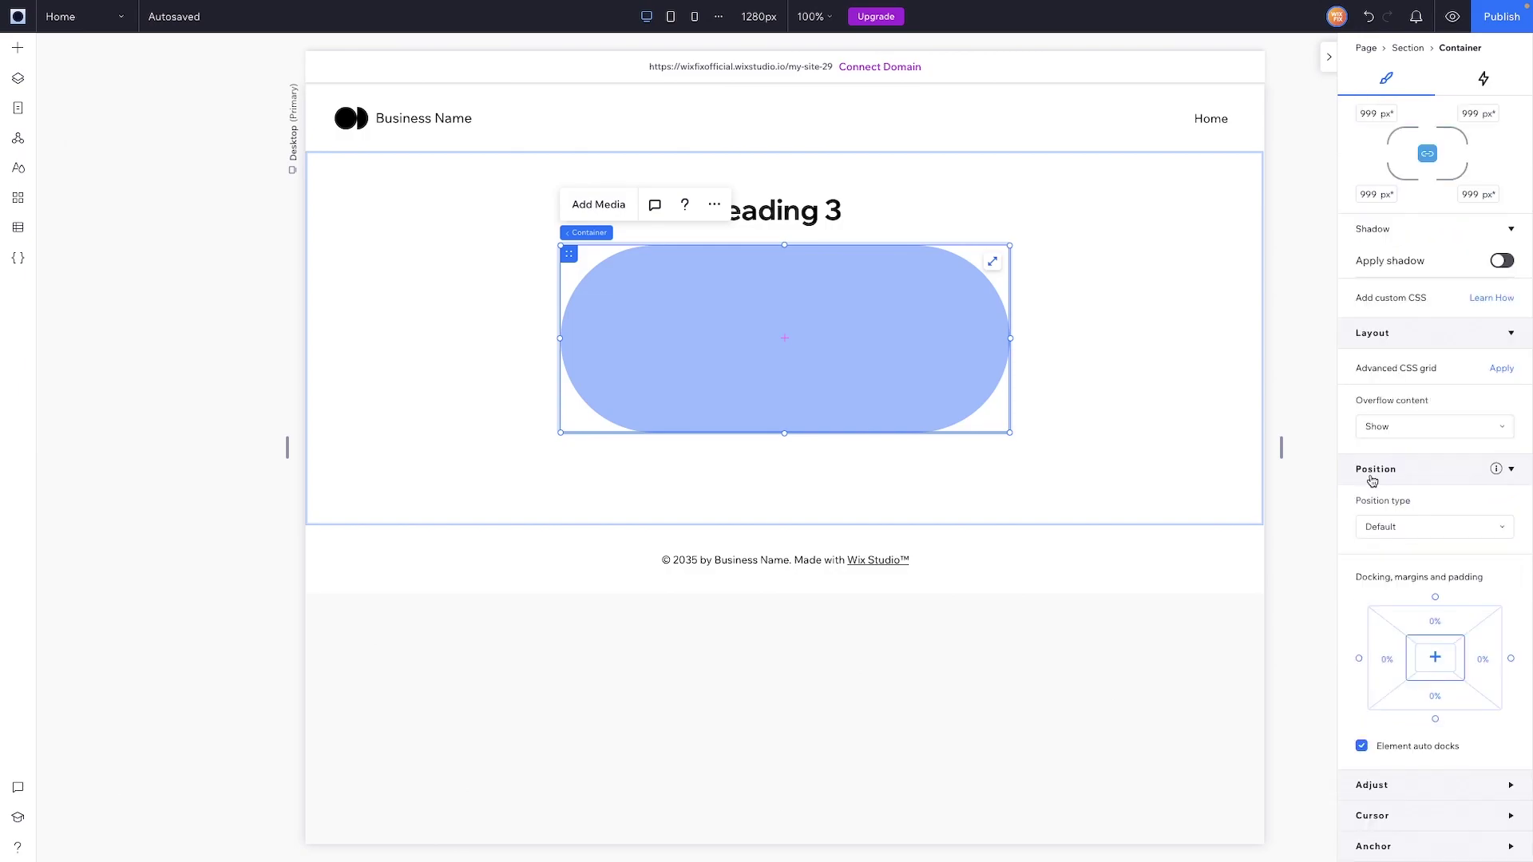
left_click(1377, 525)
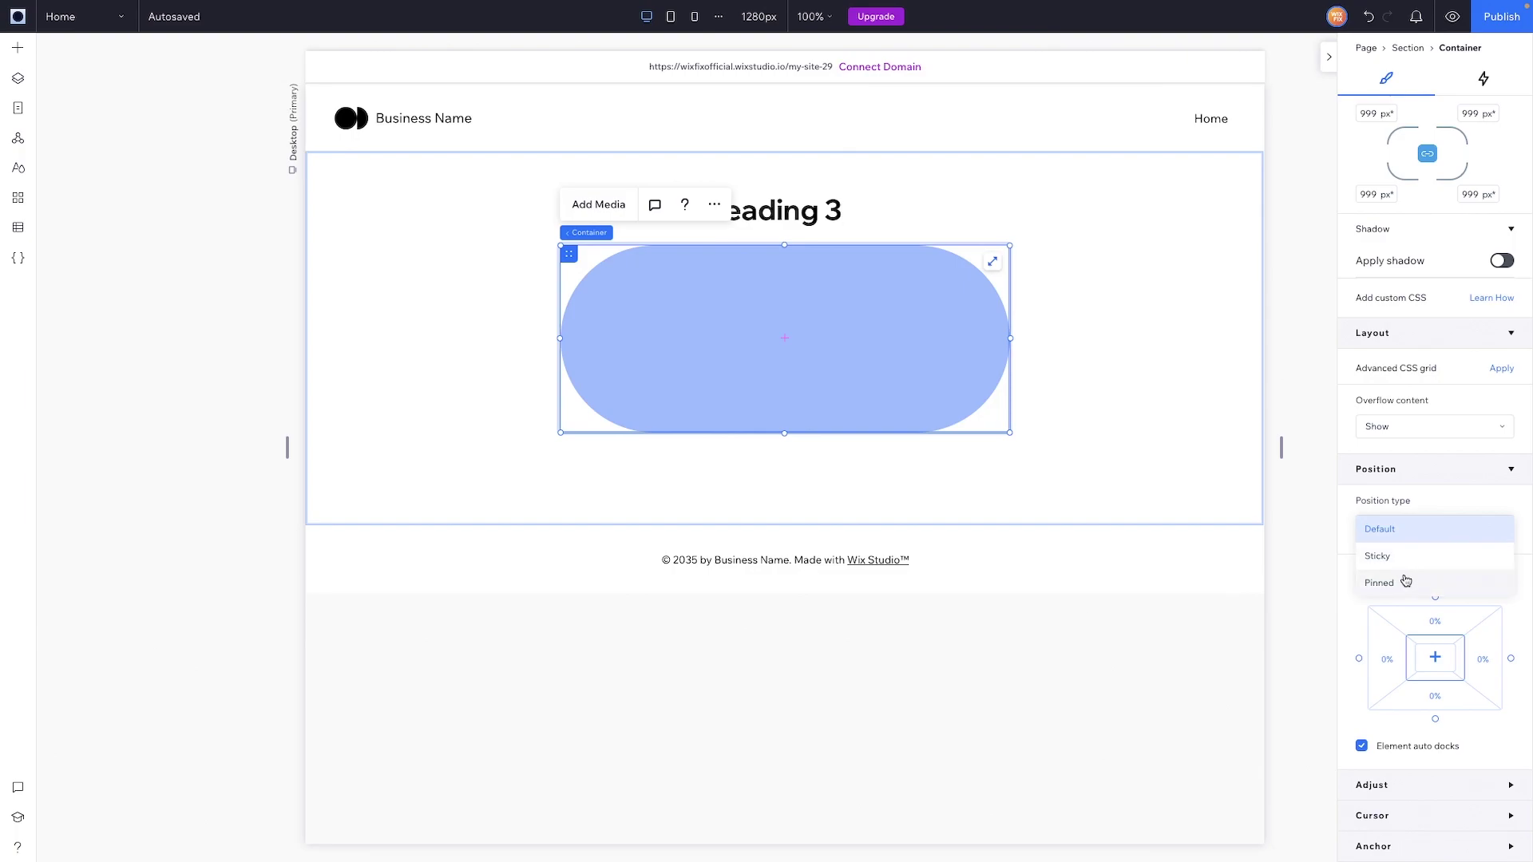
left_click(1387, 533)
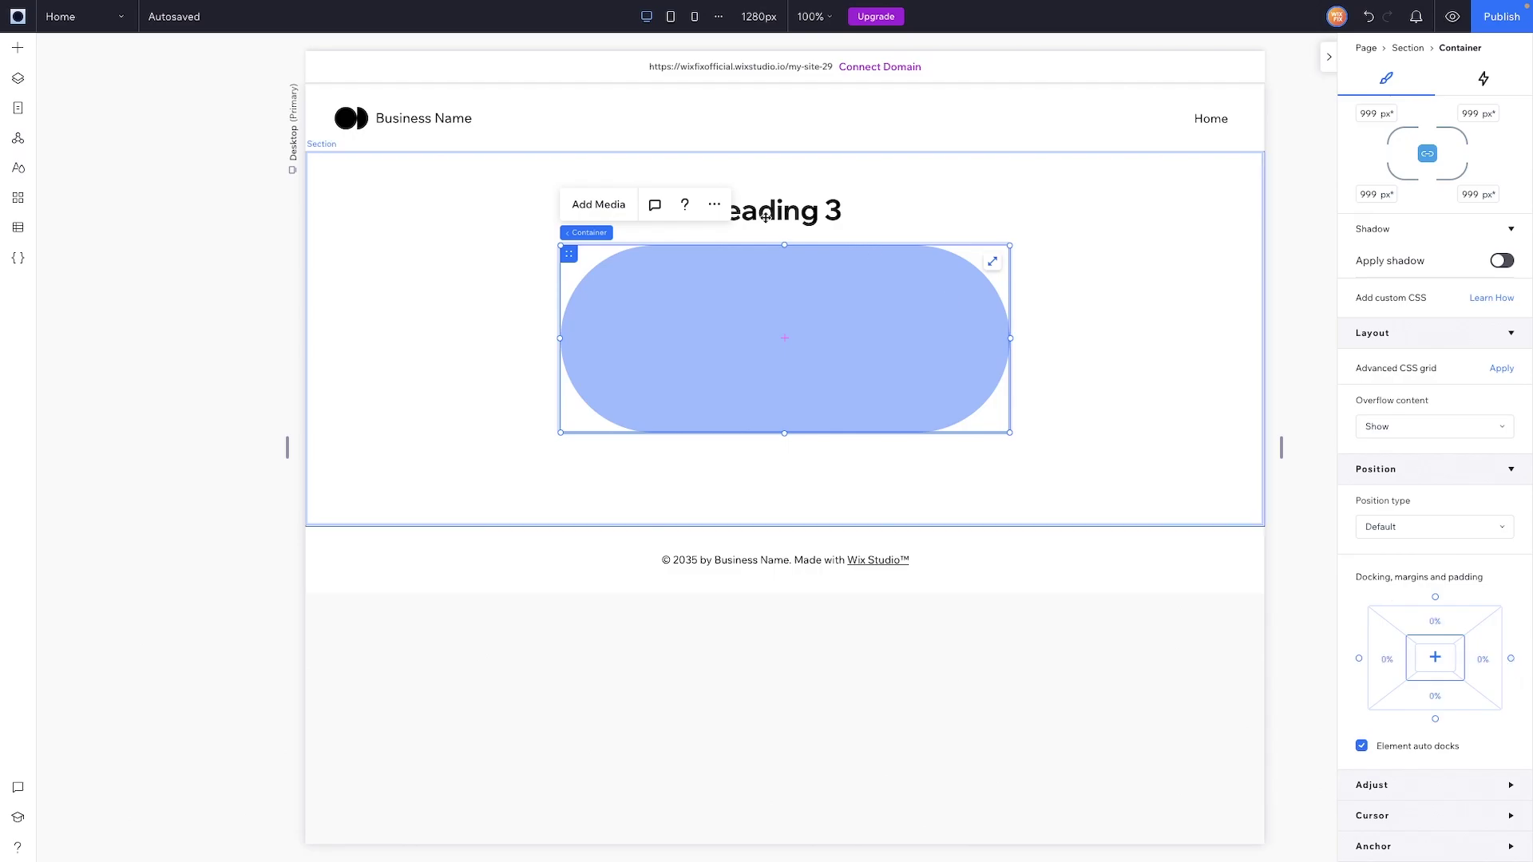
Review the container's alignment and size settings together with its docking, margins and padding
scroll(1429, 237, "up", 6)
scroll(1429, 237, "up", 2)
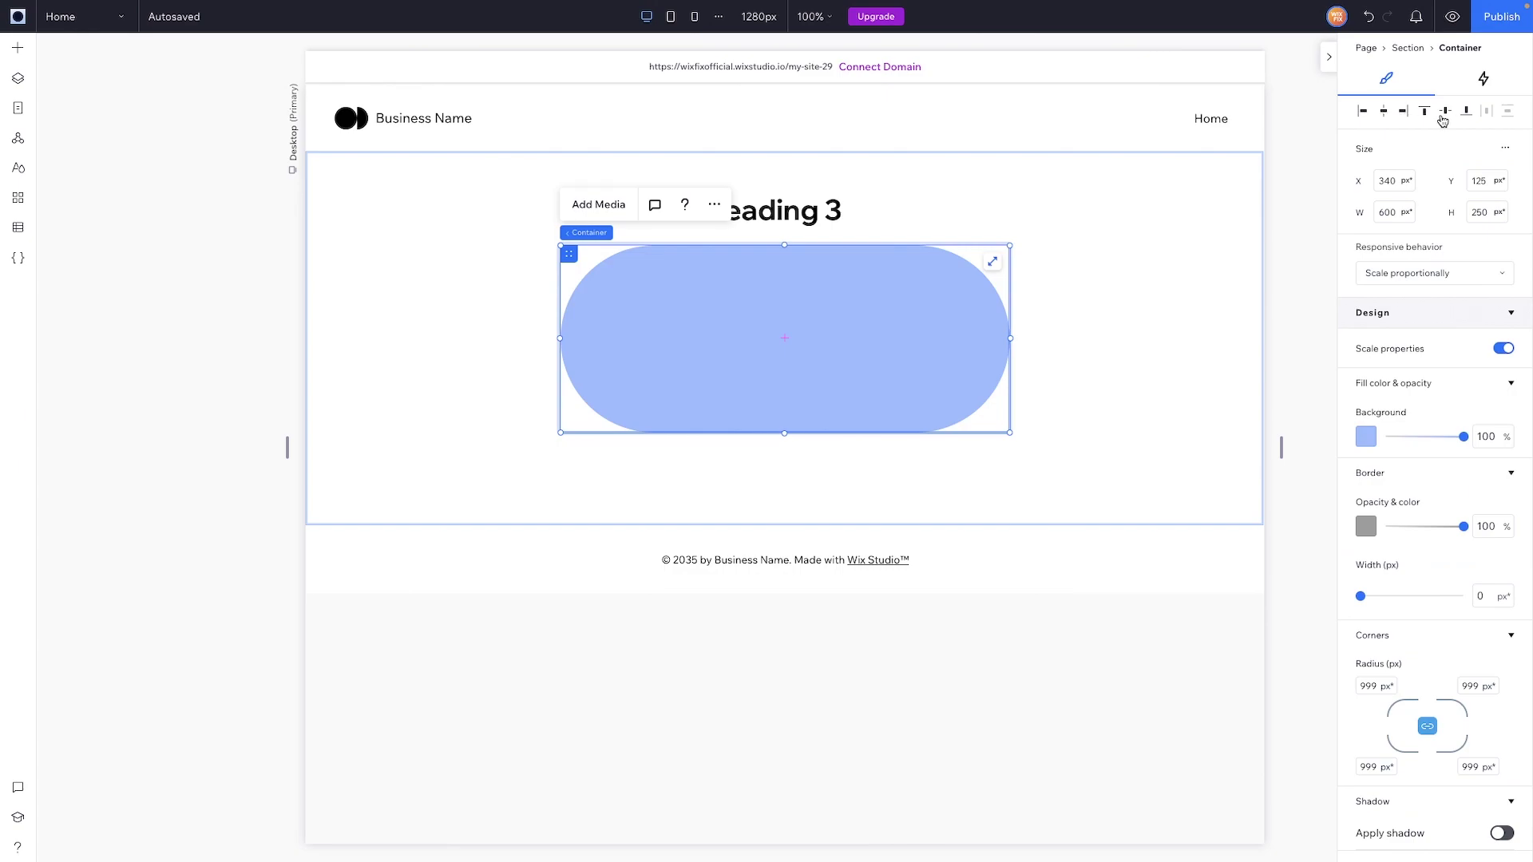
scroll(1410, 485, "down", 7)
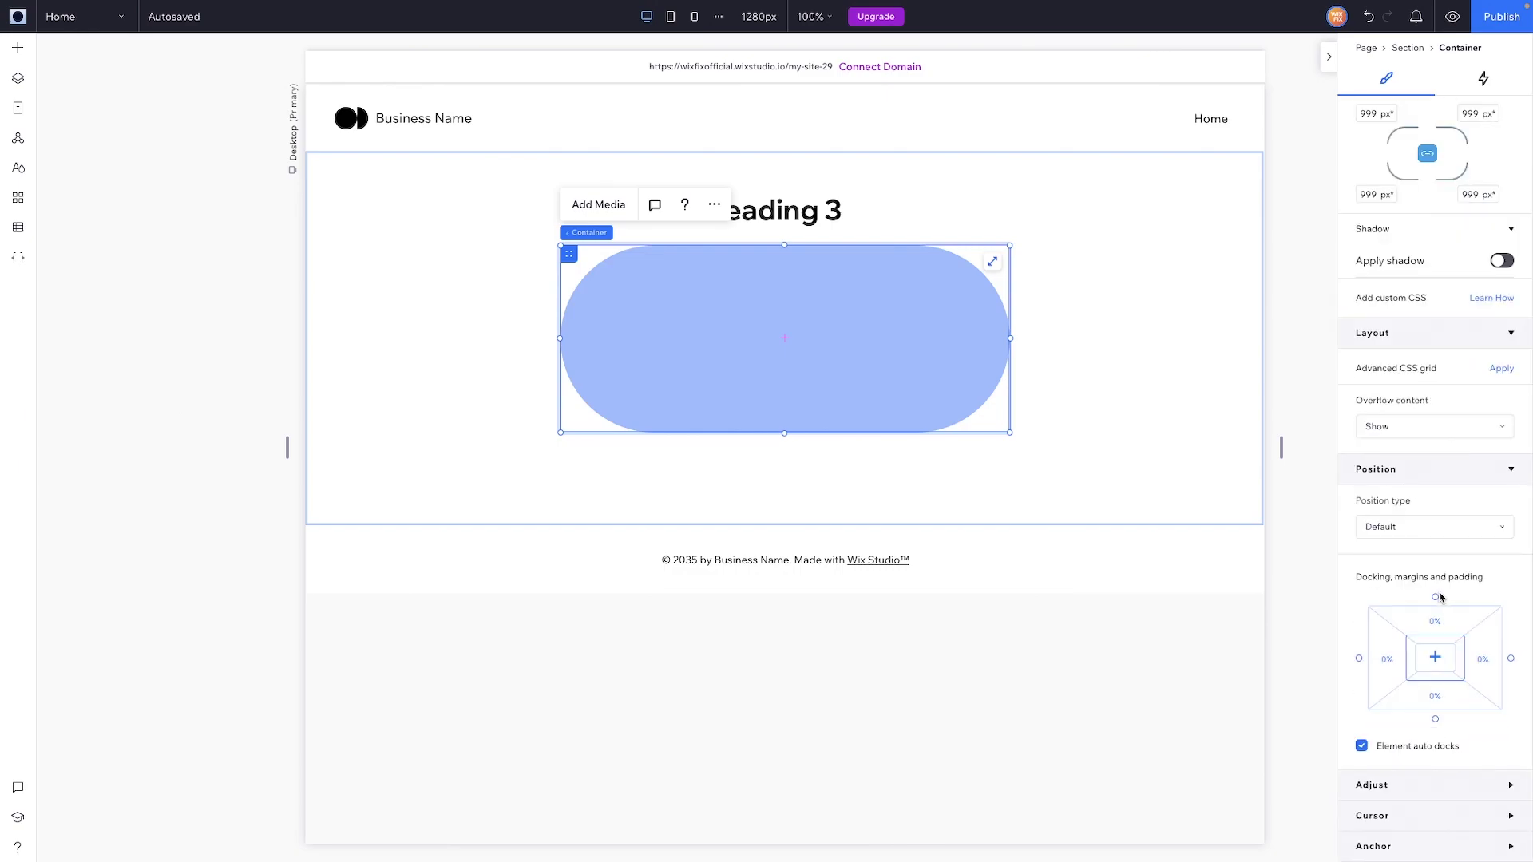
Examine the heading's docking and margins, and widen the desktop canvas to about 1572 px to check how it holds its position
left_click(830, 212)
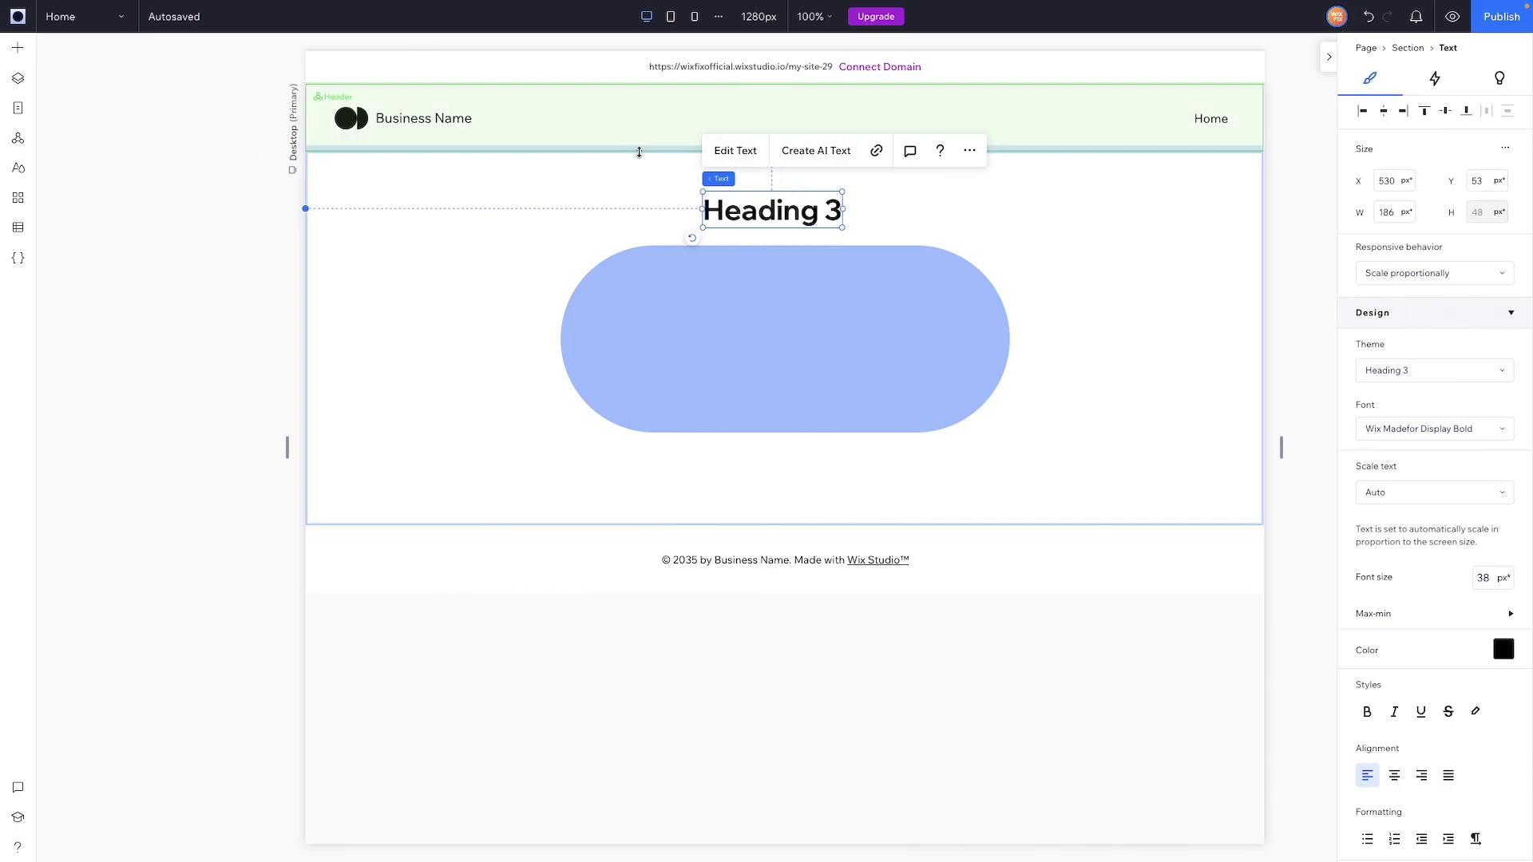
scroll(1462, 528, "down", 3)
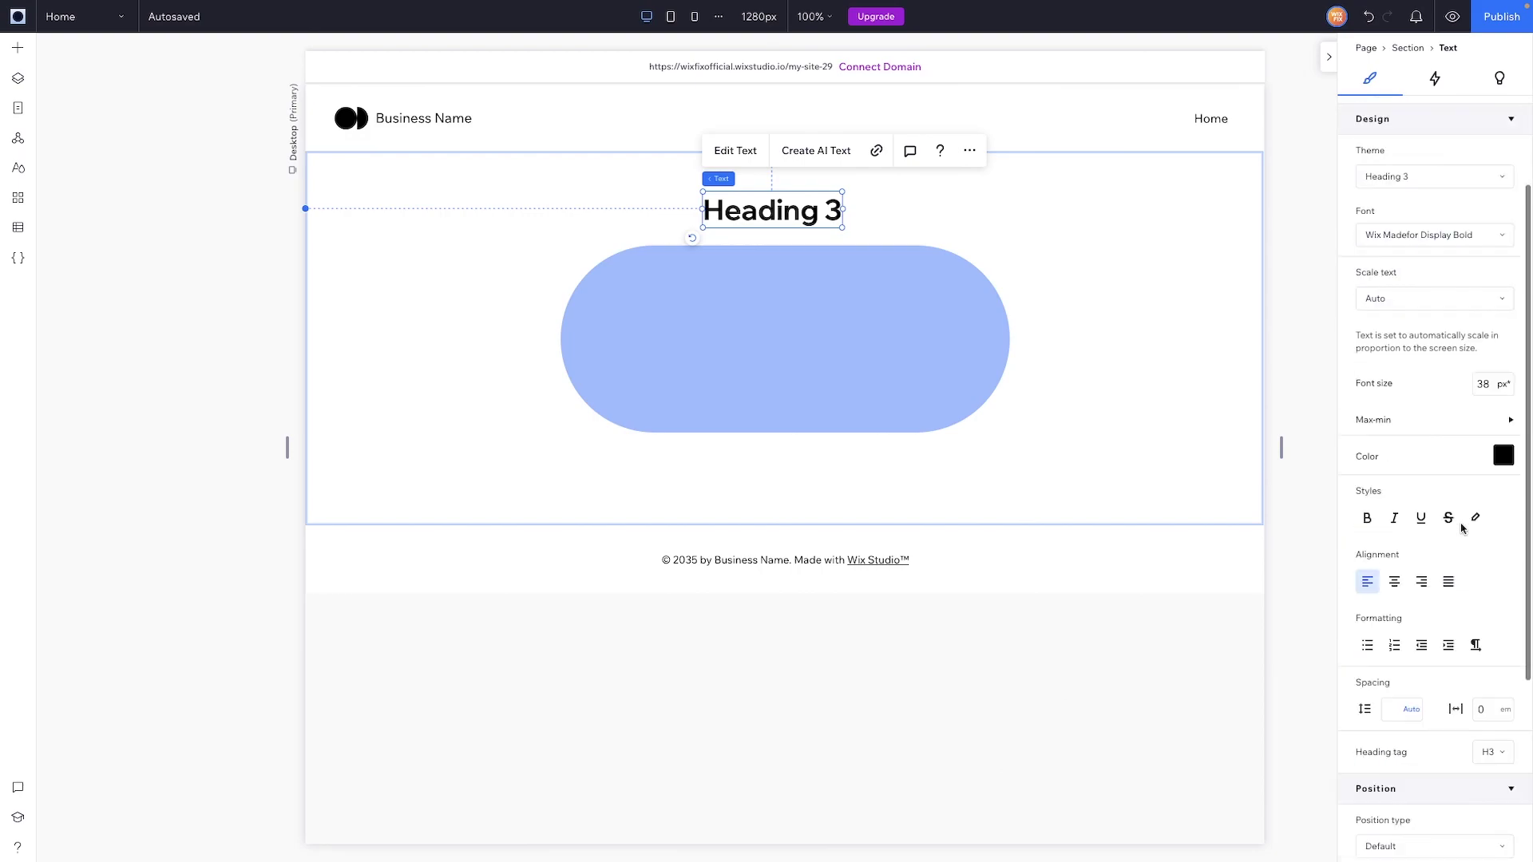
scroll(1463, 528, "down", 4)
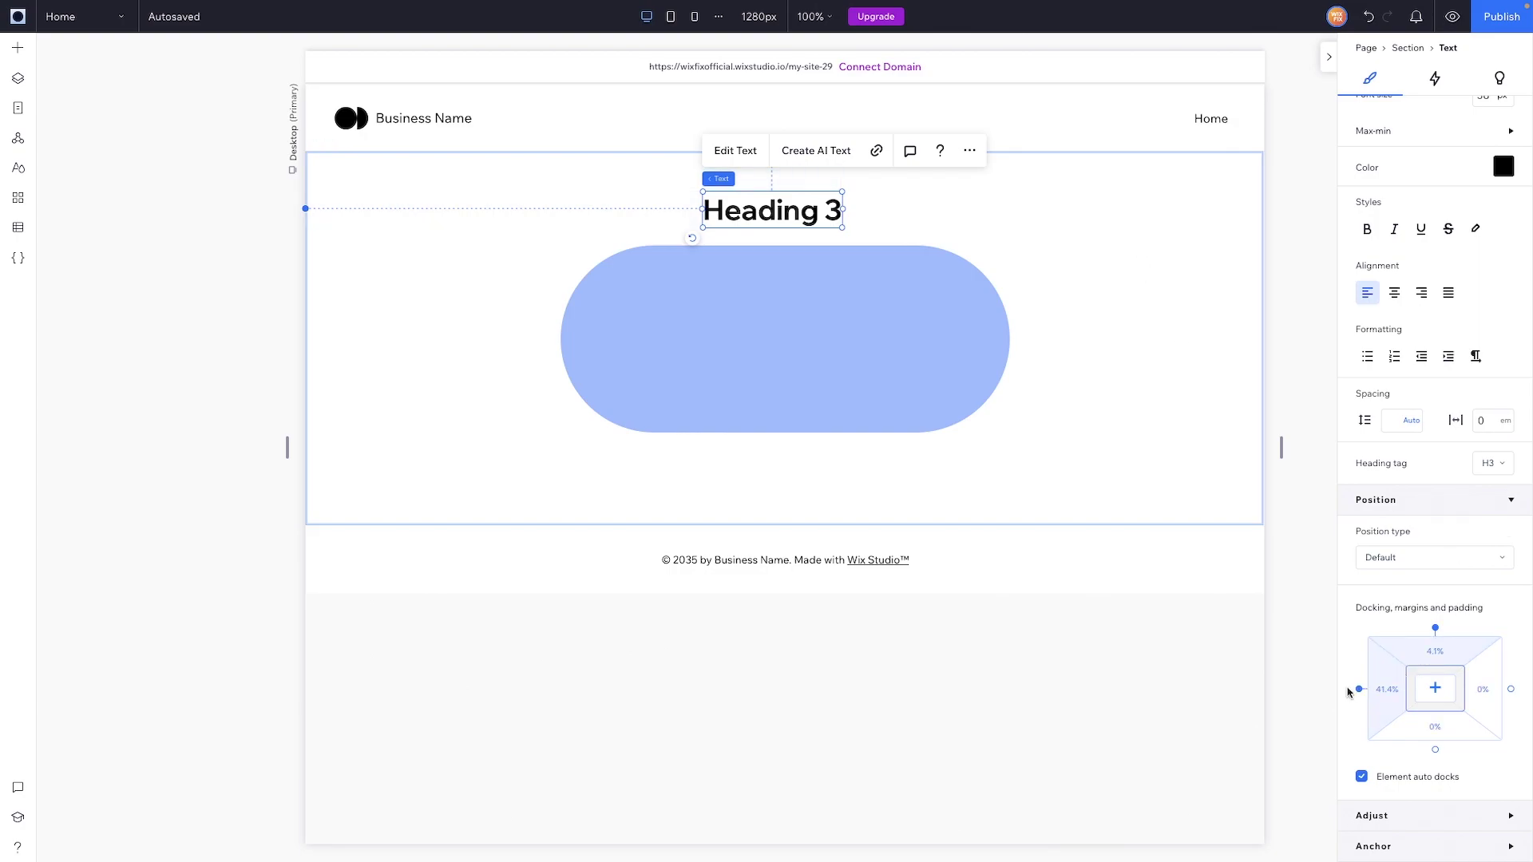
left_click_drag(286, 449, 123, 452)
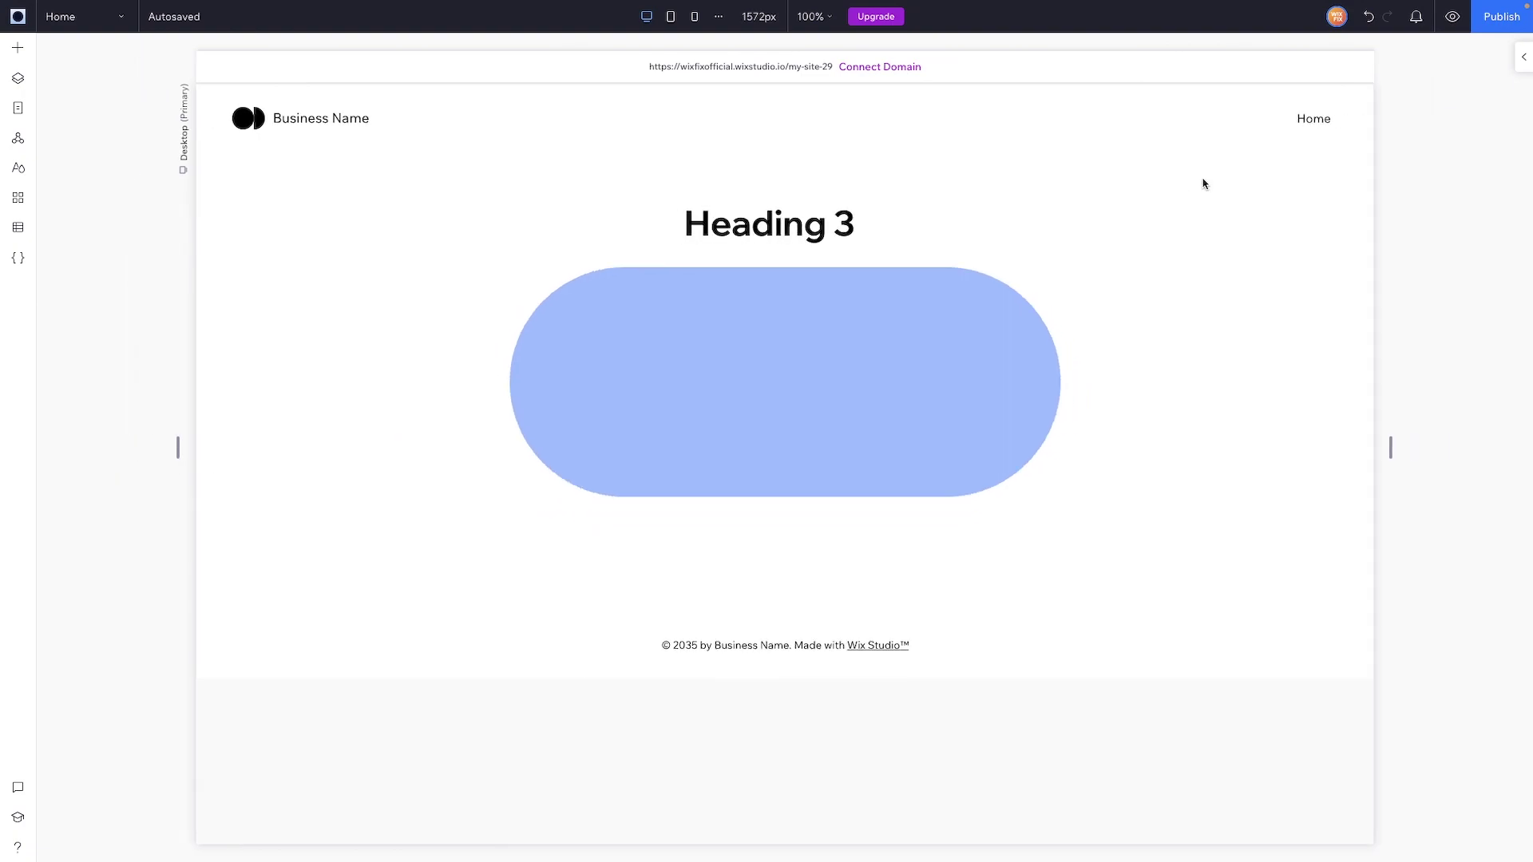
Return the canvas to 1280 px and review the heading's docking and margin settings
key("ctrl+z")
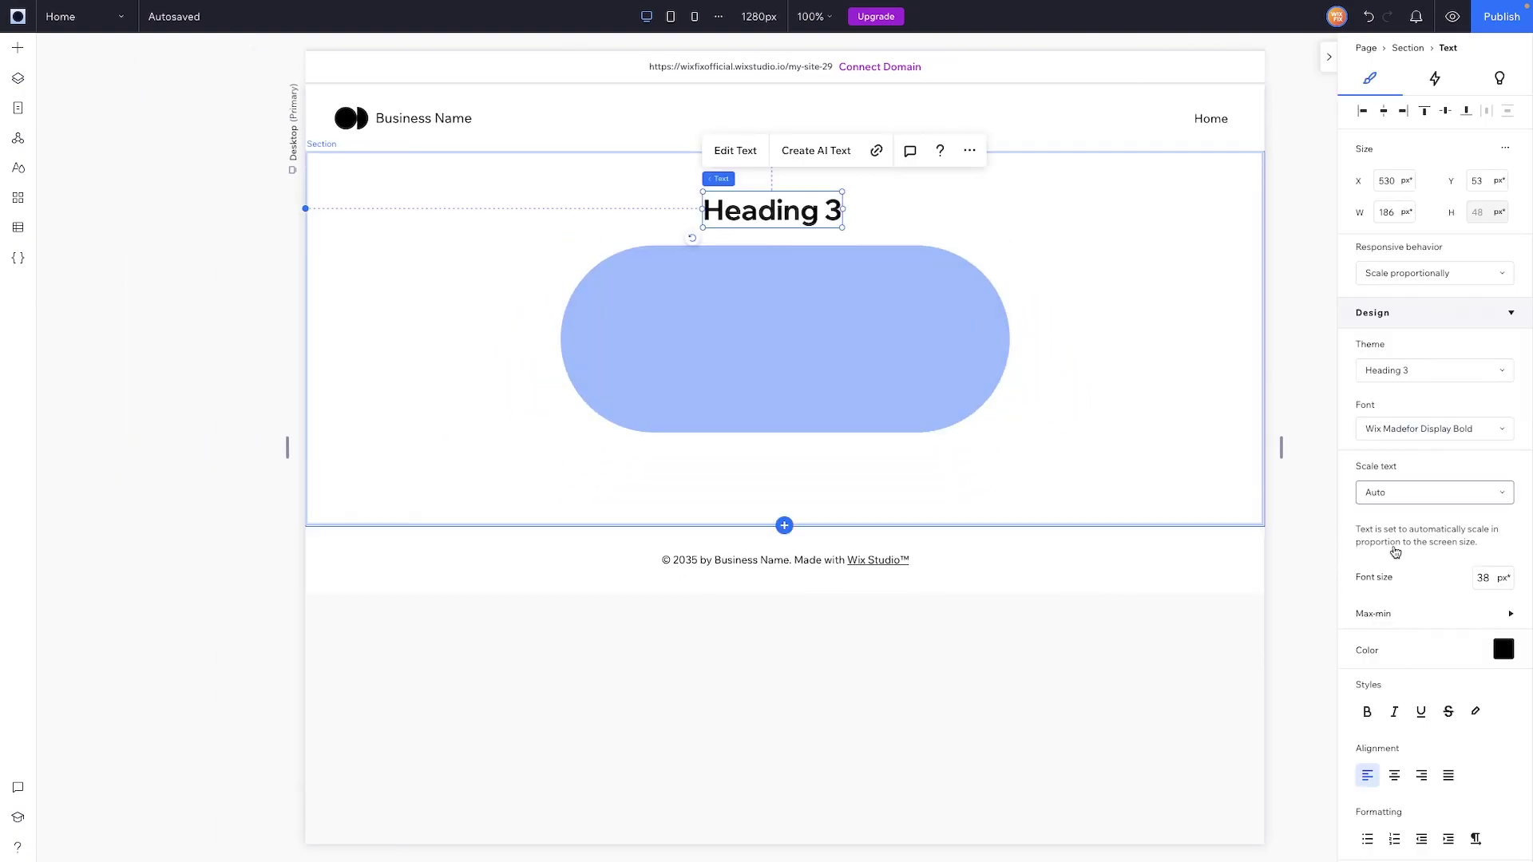
scroll(1395, 551, "down", 6)
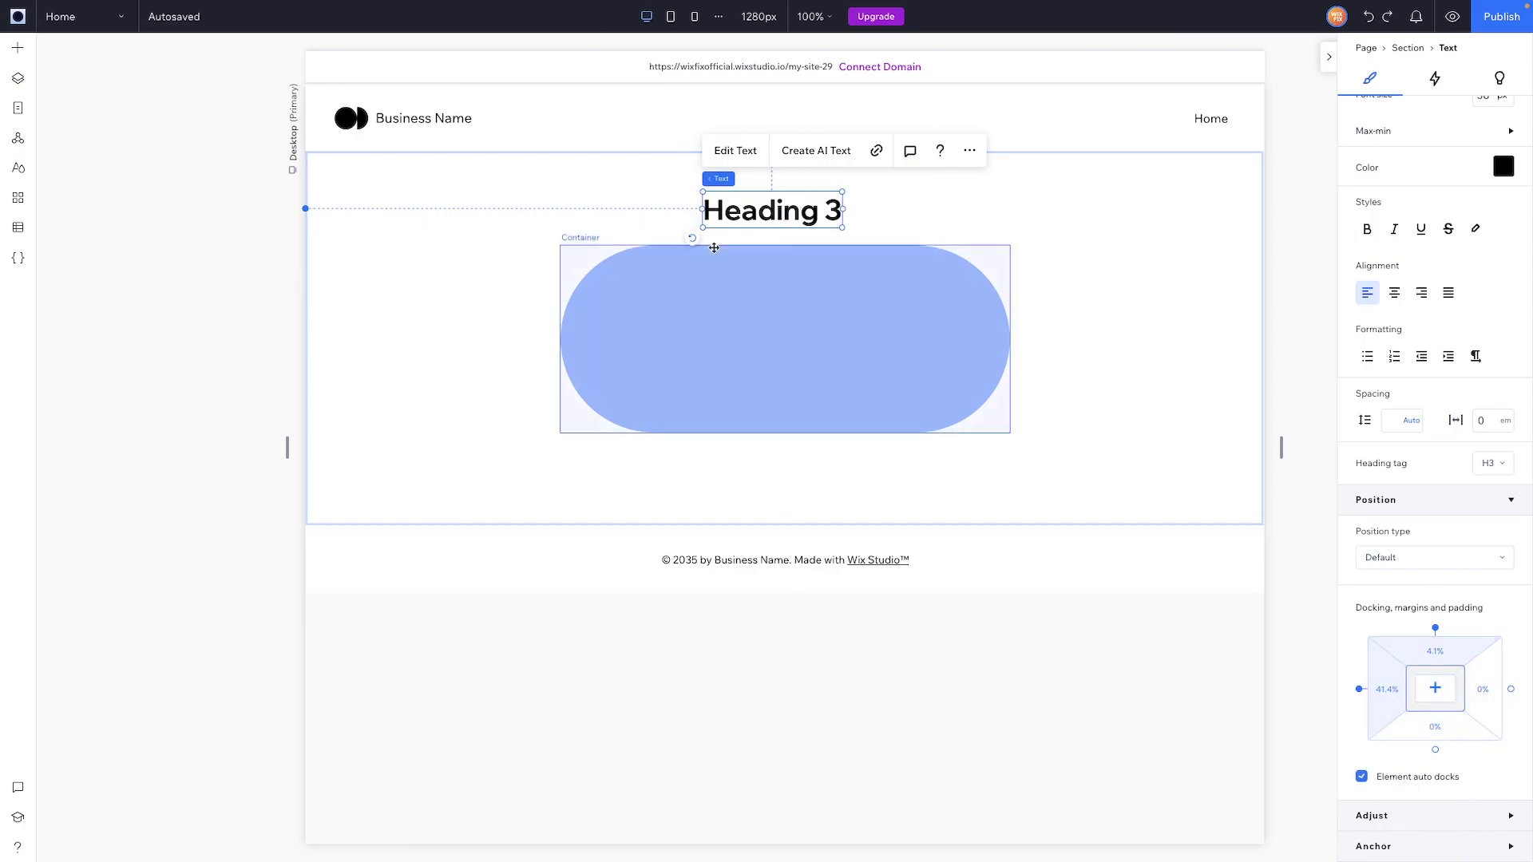
Give the blue container a 20% left margin, and reset that margin to 0%
left_click(807, 316)
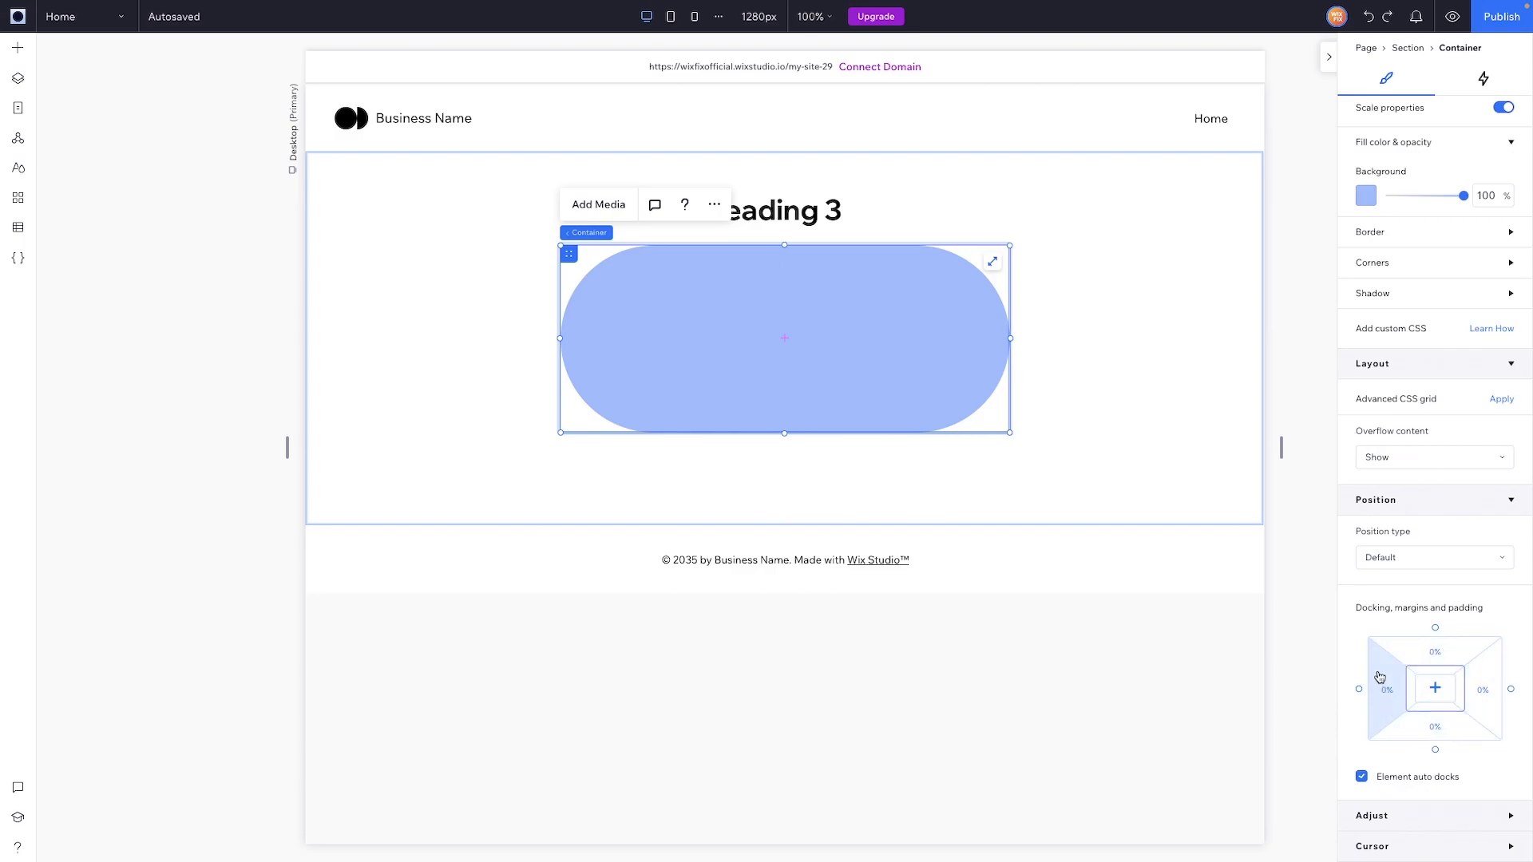
left_click(1391, 697)
type("20")
key("Return")
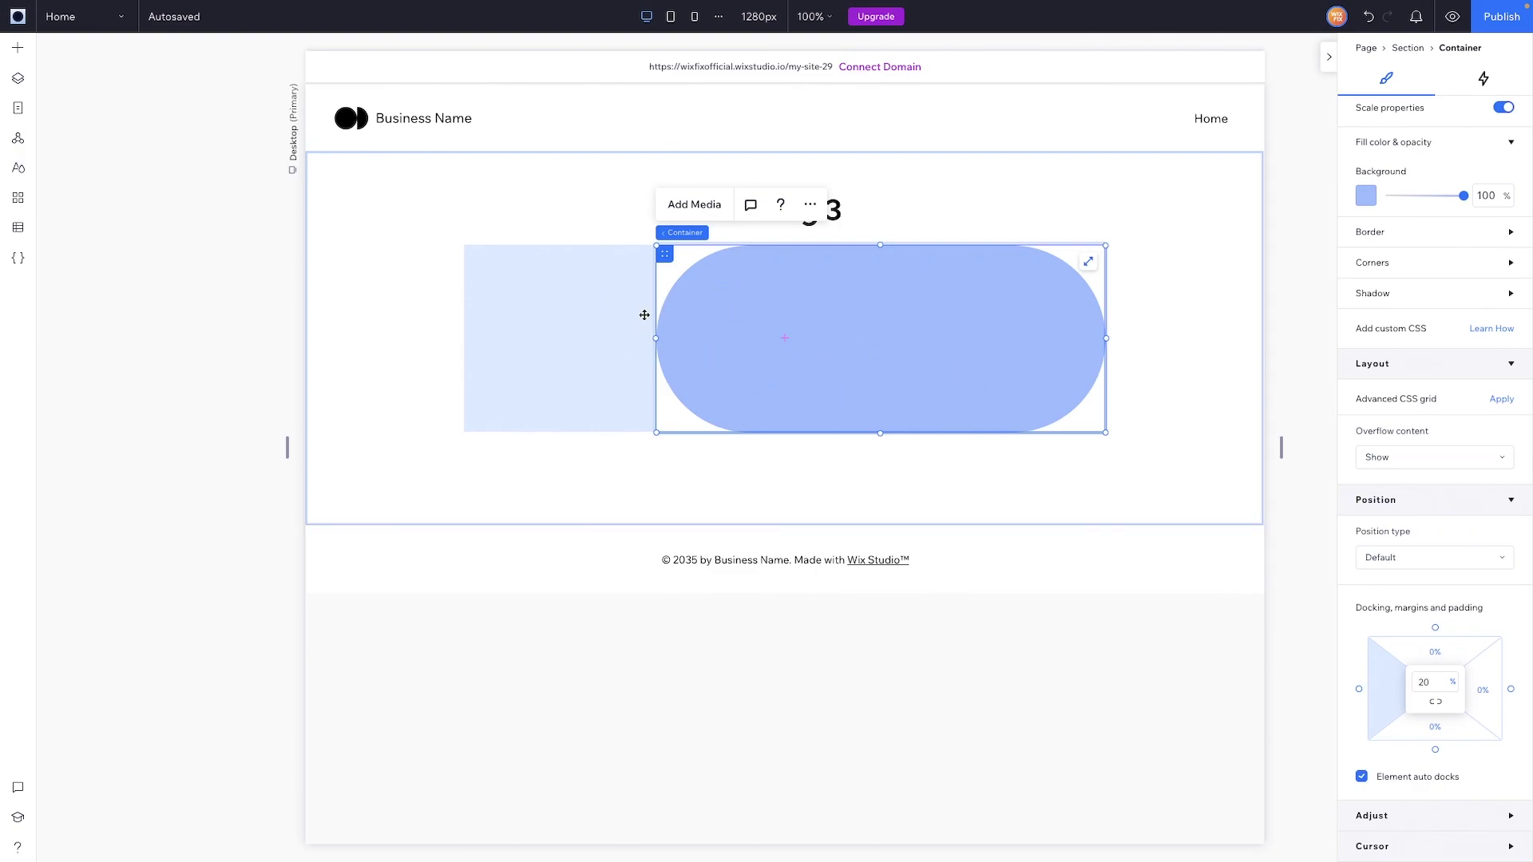
left_click(1423, 681)
type("0")
key("Return")
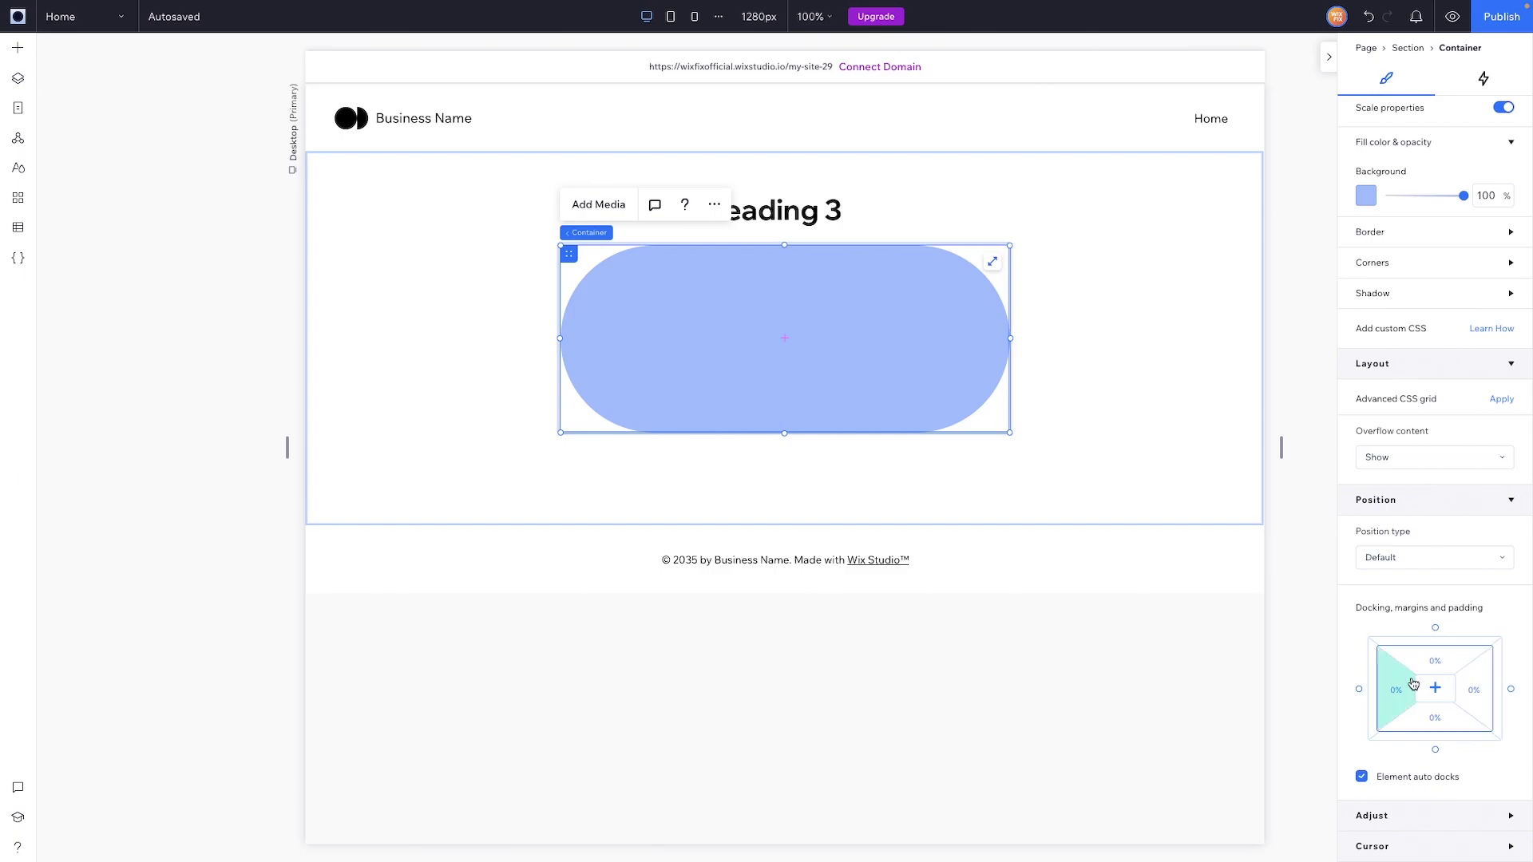
Set the container's left padding to 20% and link it so all four sides get the same padding
left_click(1397, 691)
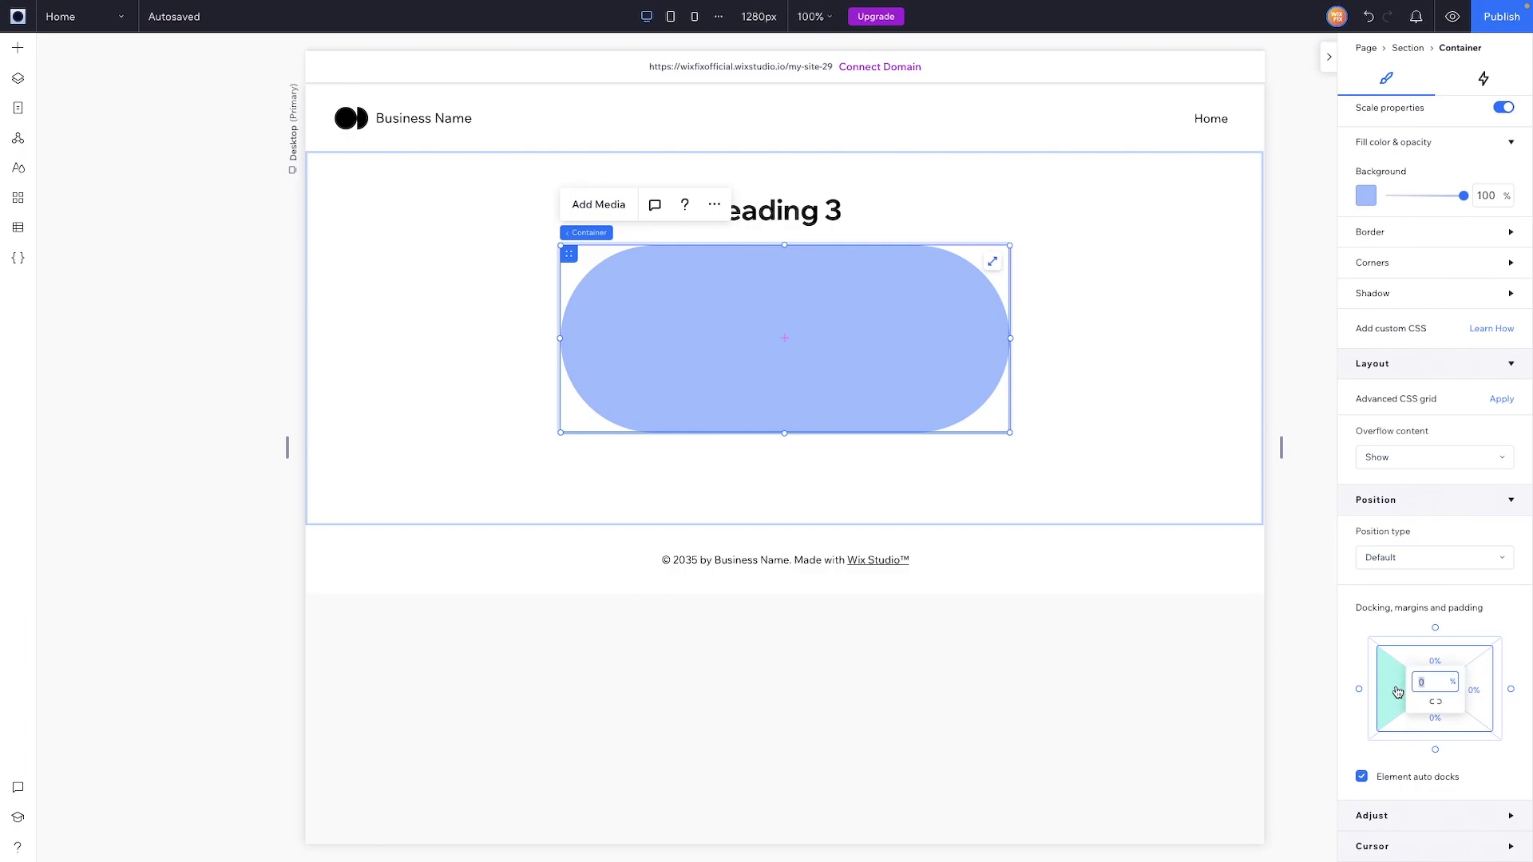
type("20")
key("Return")
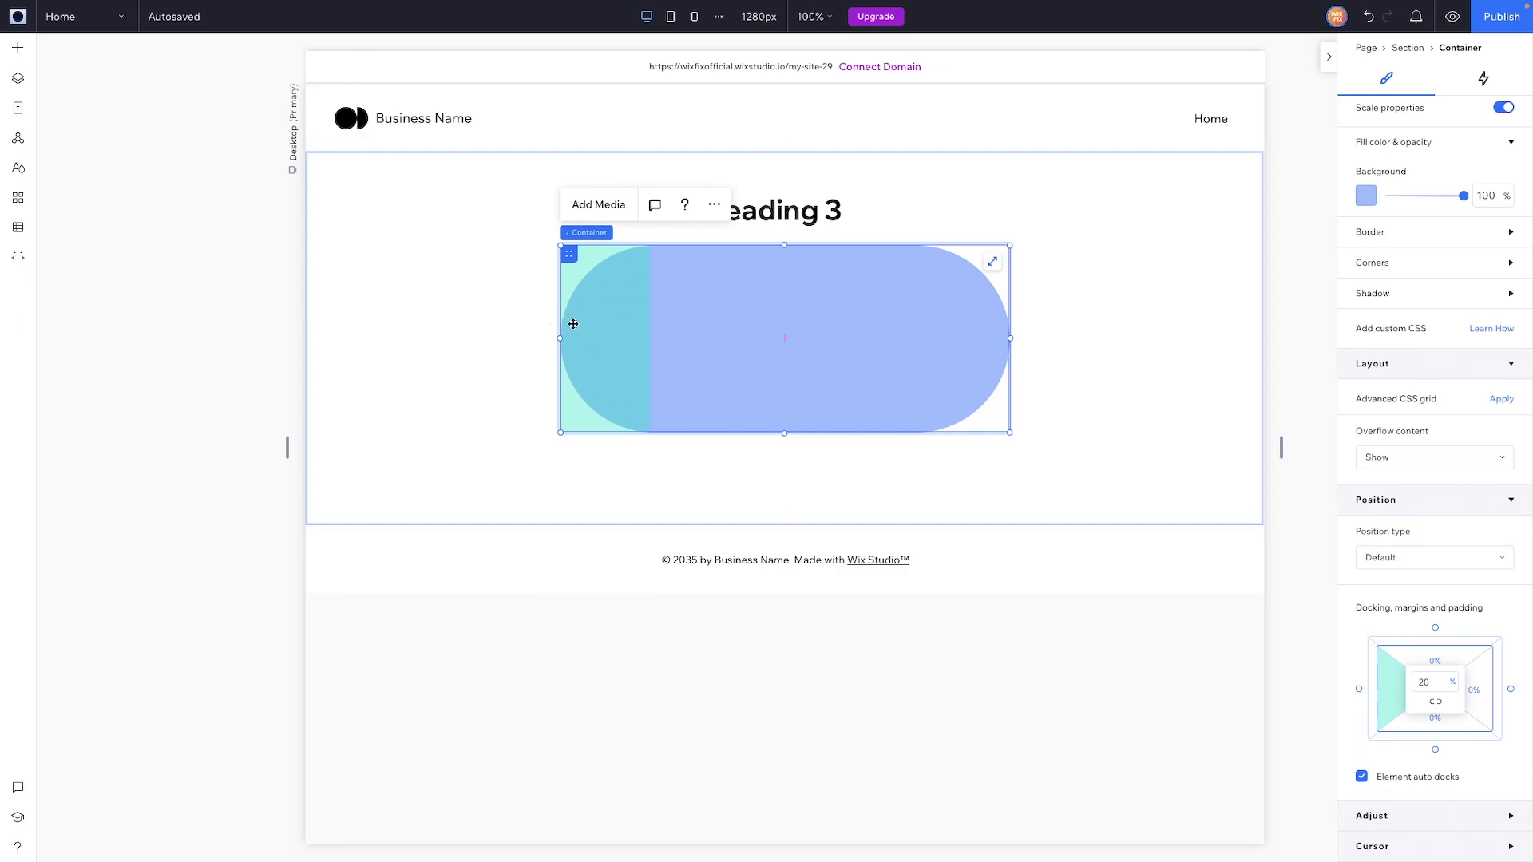
left_click(1436, 705)
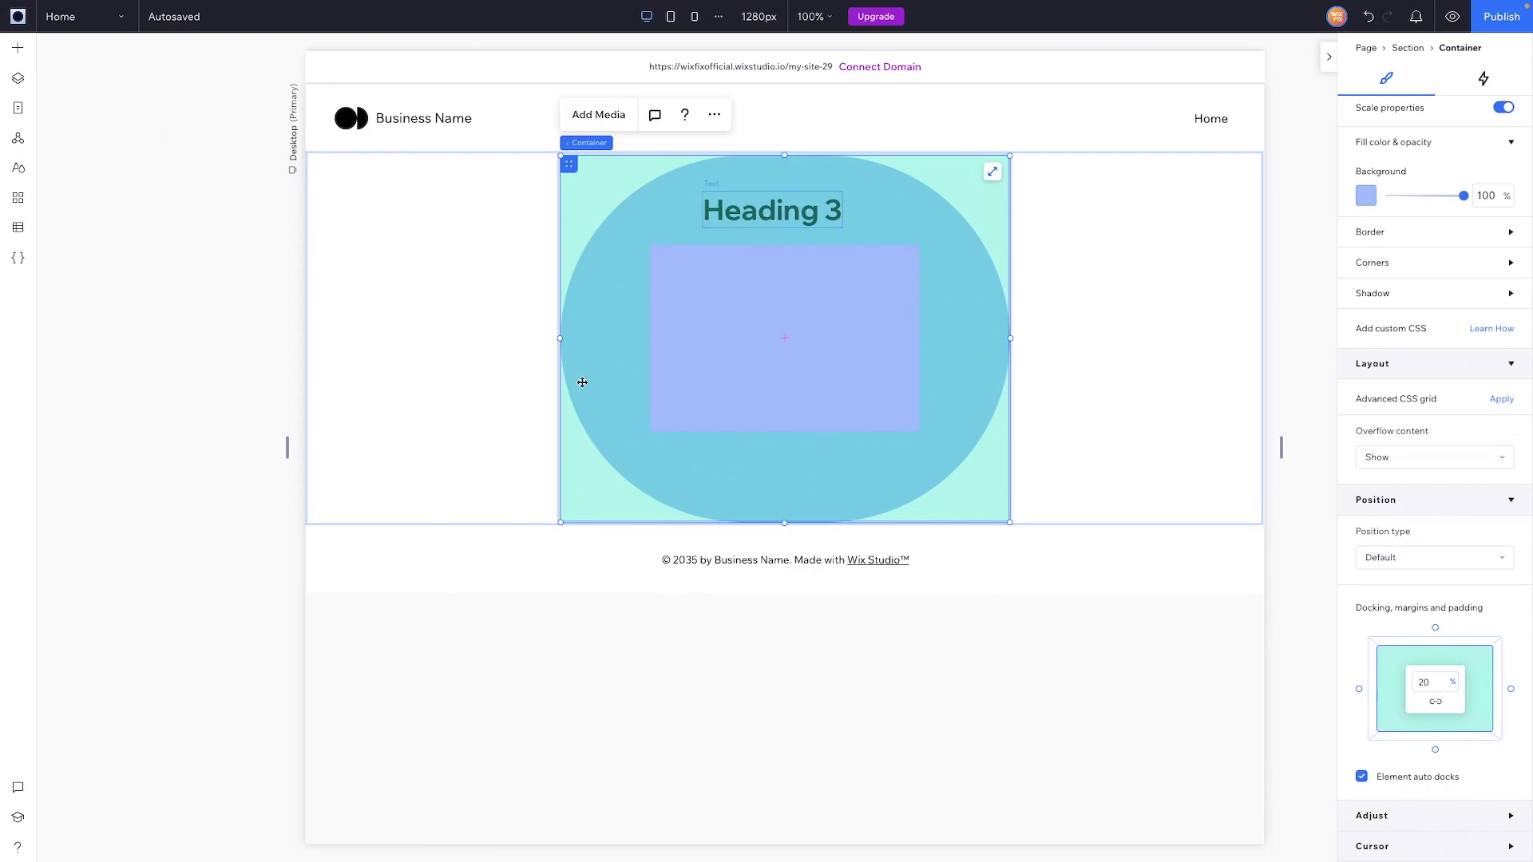
Move the heading into the middle of the blue container's padded area
left_click(749, 213)
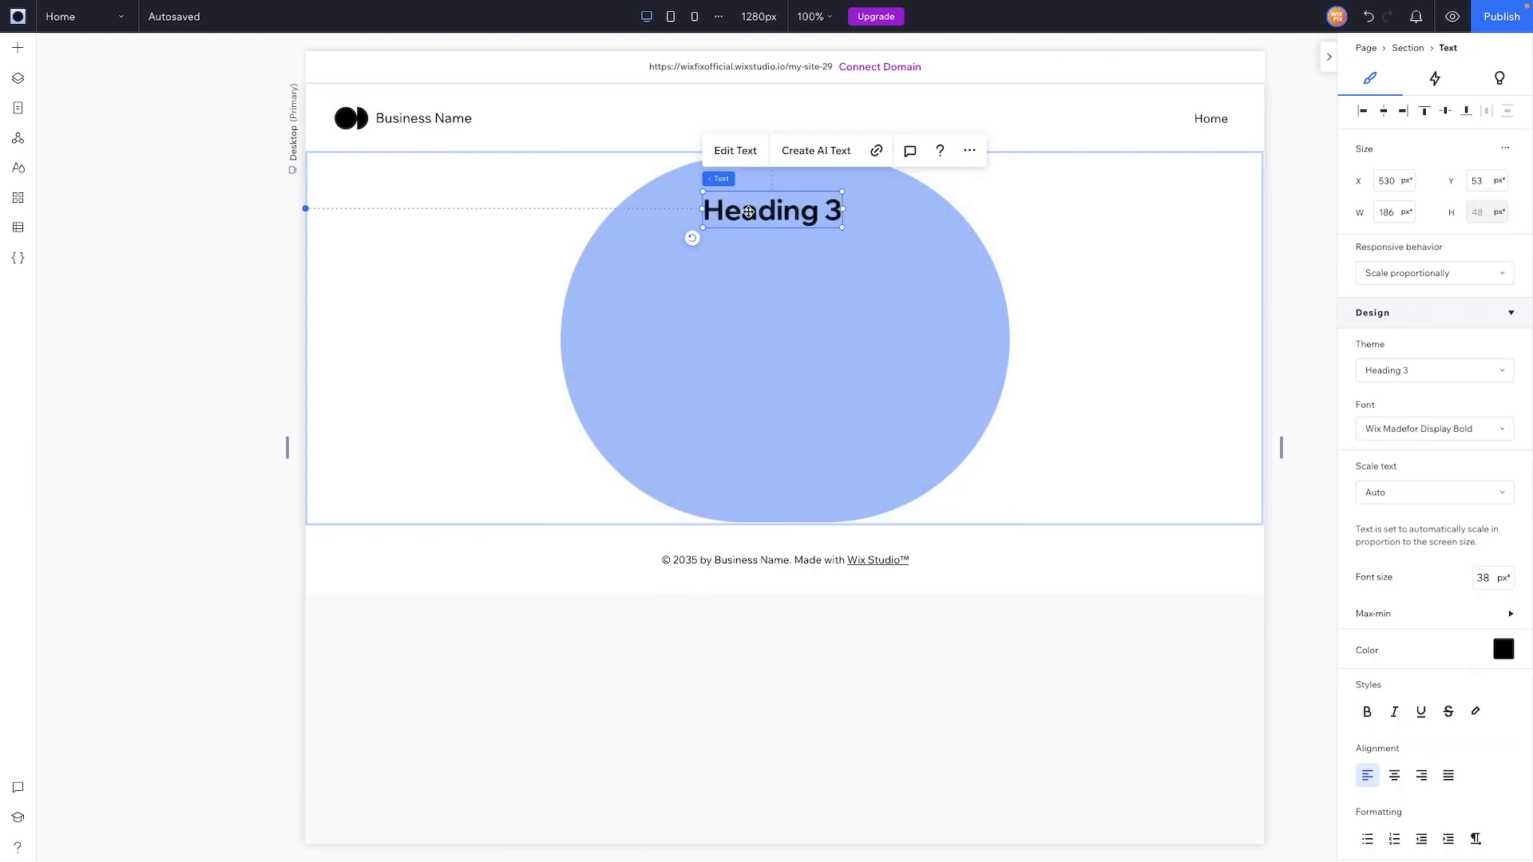
left_click_drag(772, 331, 772, 332)
left_click_drag(760, 336, 760, 337)
Check the container's responsive behavior options, keeping Scale proportionally
left_click(931, 332)
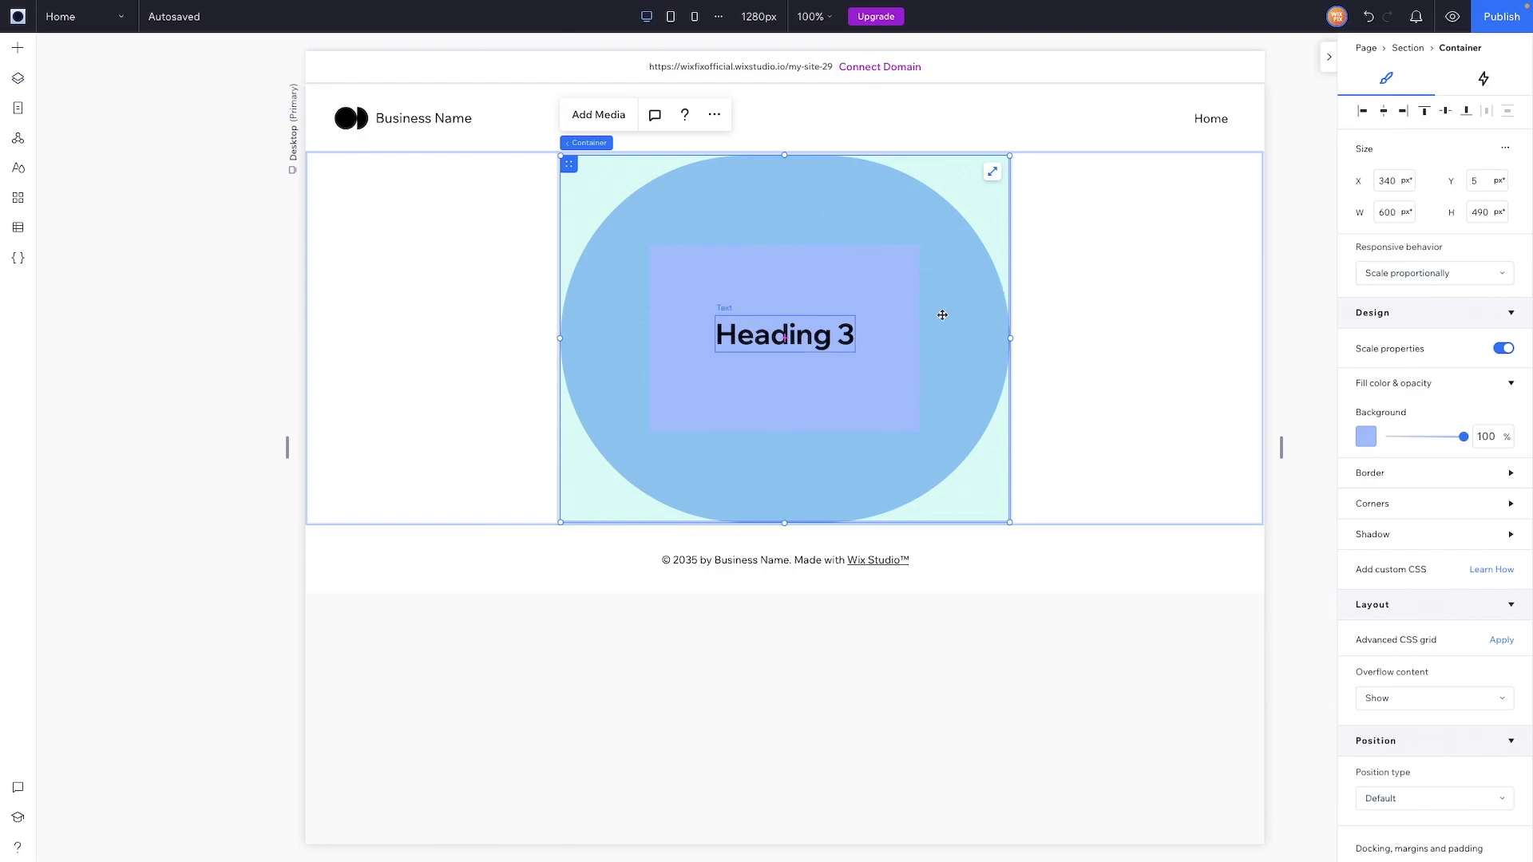
left_click(1393, 273)
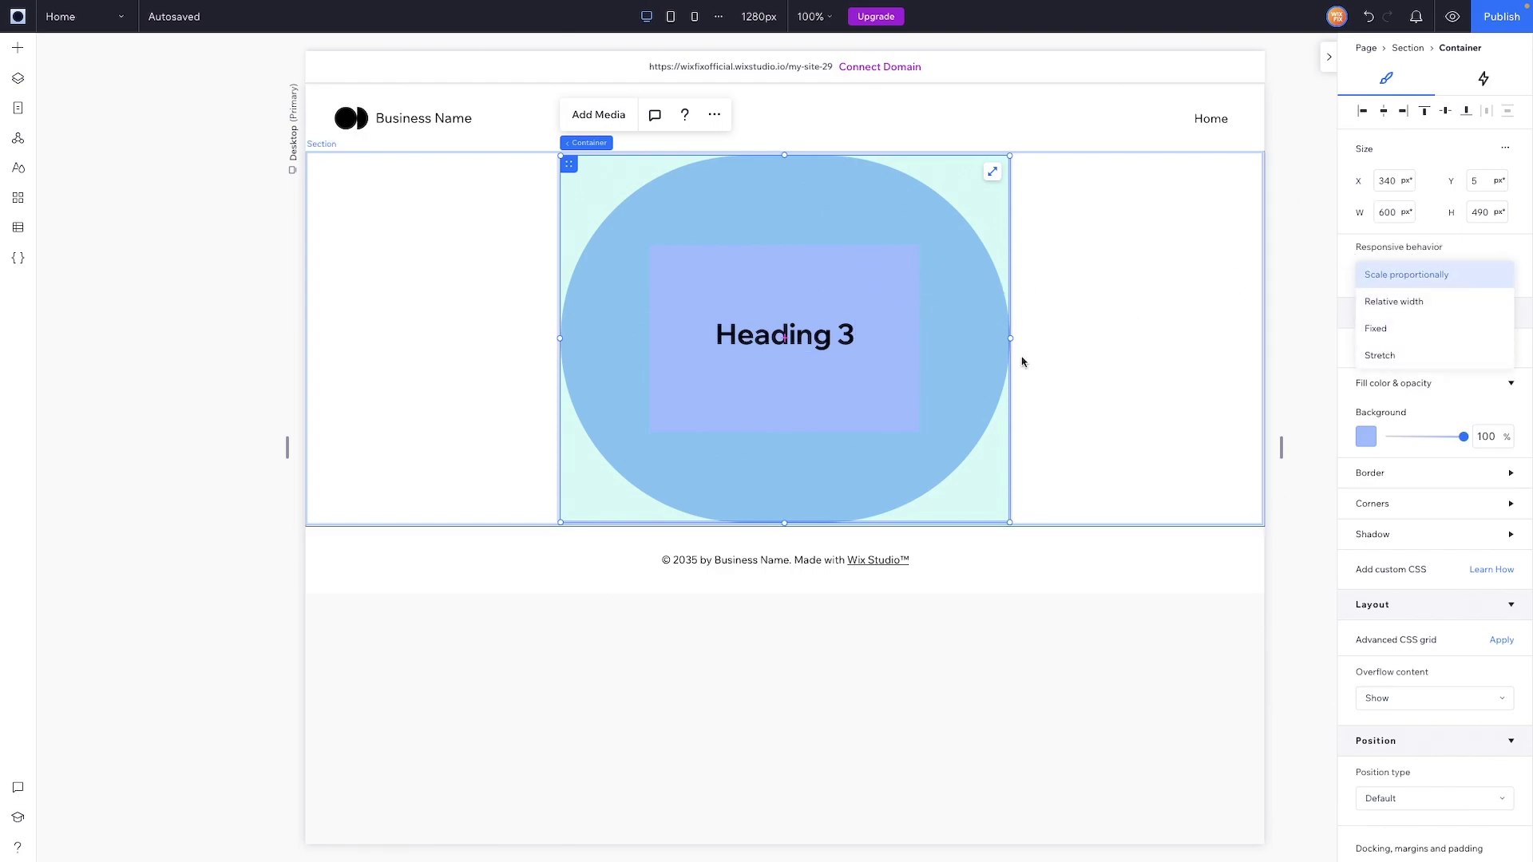
left_click(1394, 272)
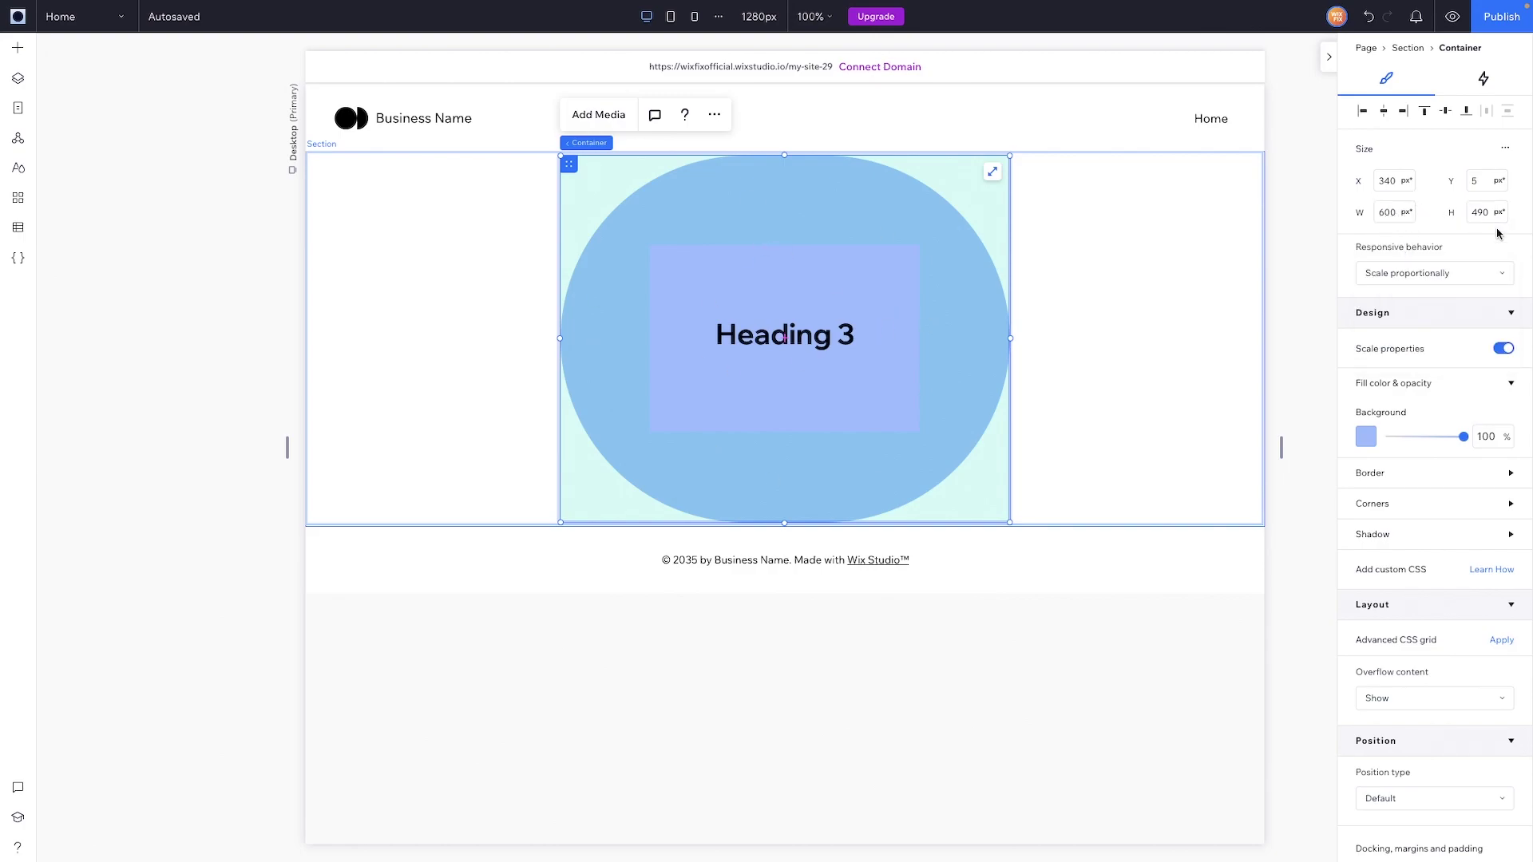
Enable advanced sizing for the container and set its width to max-content
left_click(1509, 152)
left_click(1467, 158)
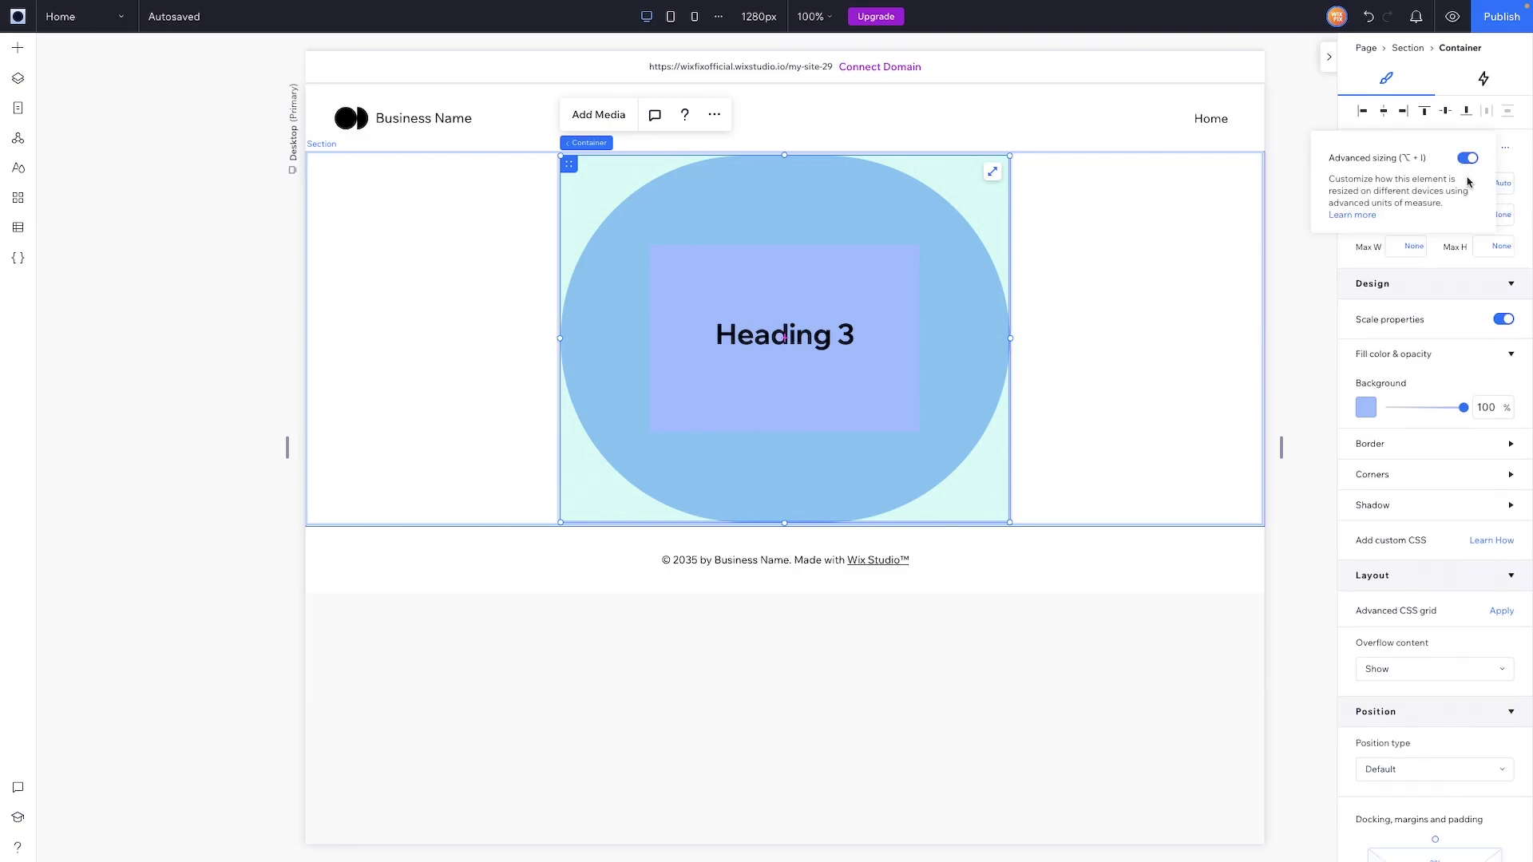
left_click(1516, 167)
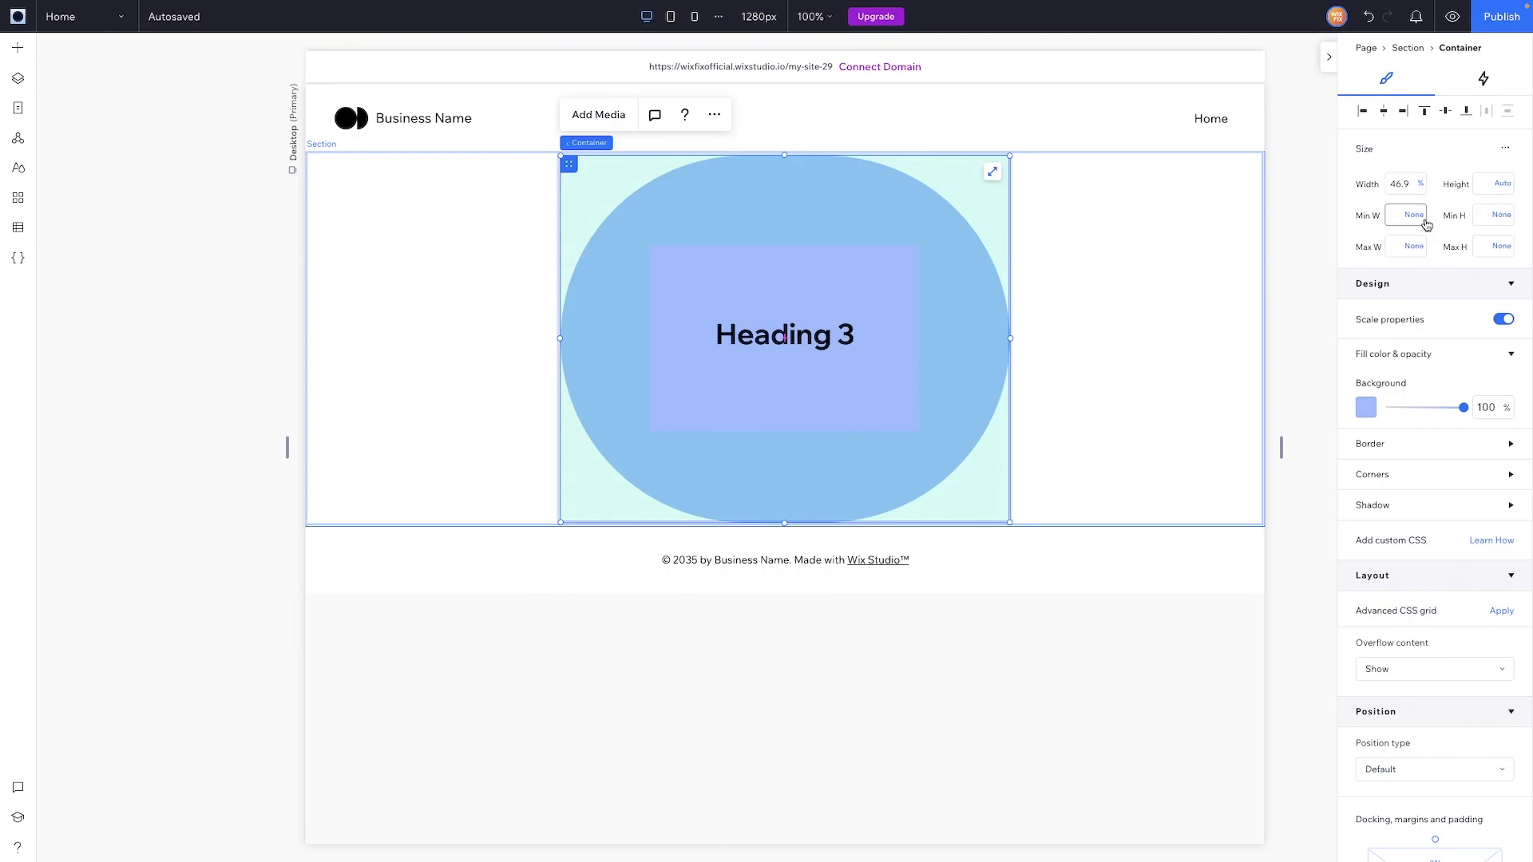
left_click(1421, 185)
left_click(1442, 294)
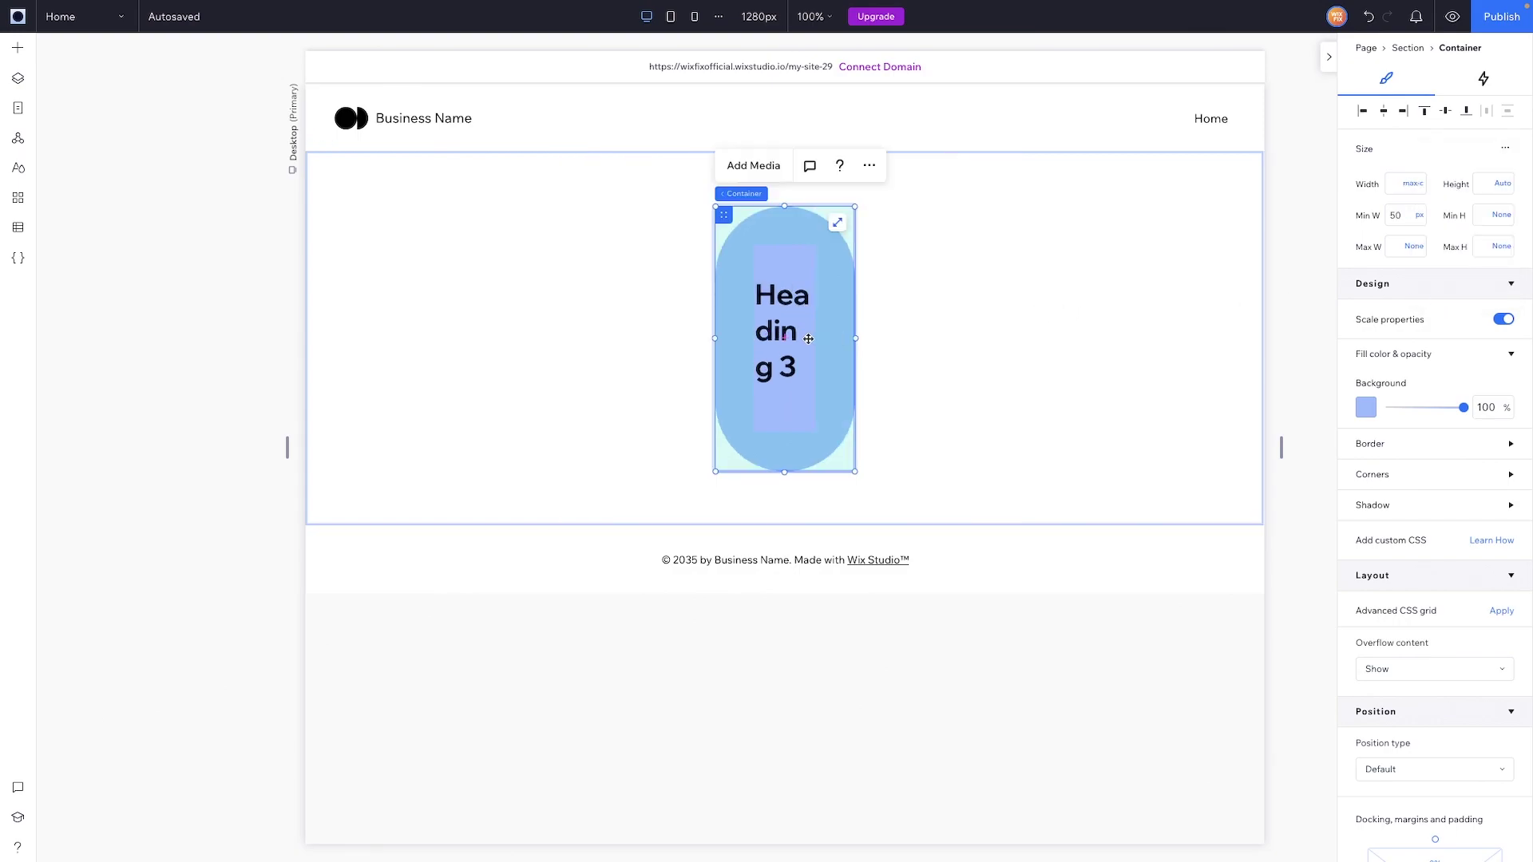
Shorten the container from its bottom edge and set the top margin of the heading inside it to 0%
scroll(1399, 303, "down", 3)
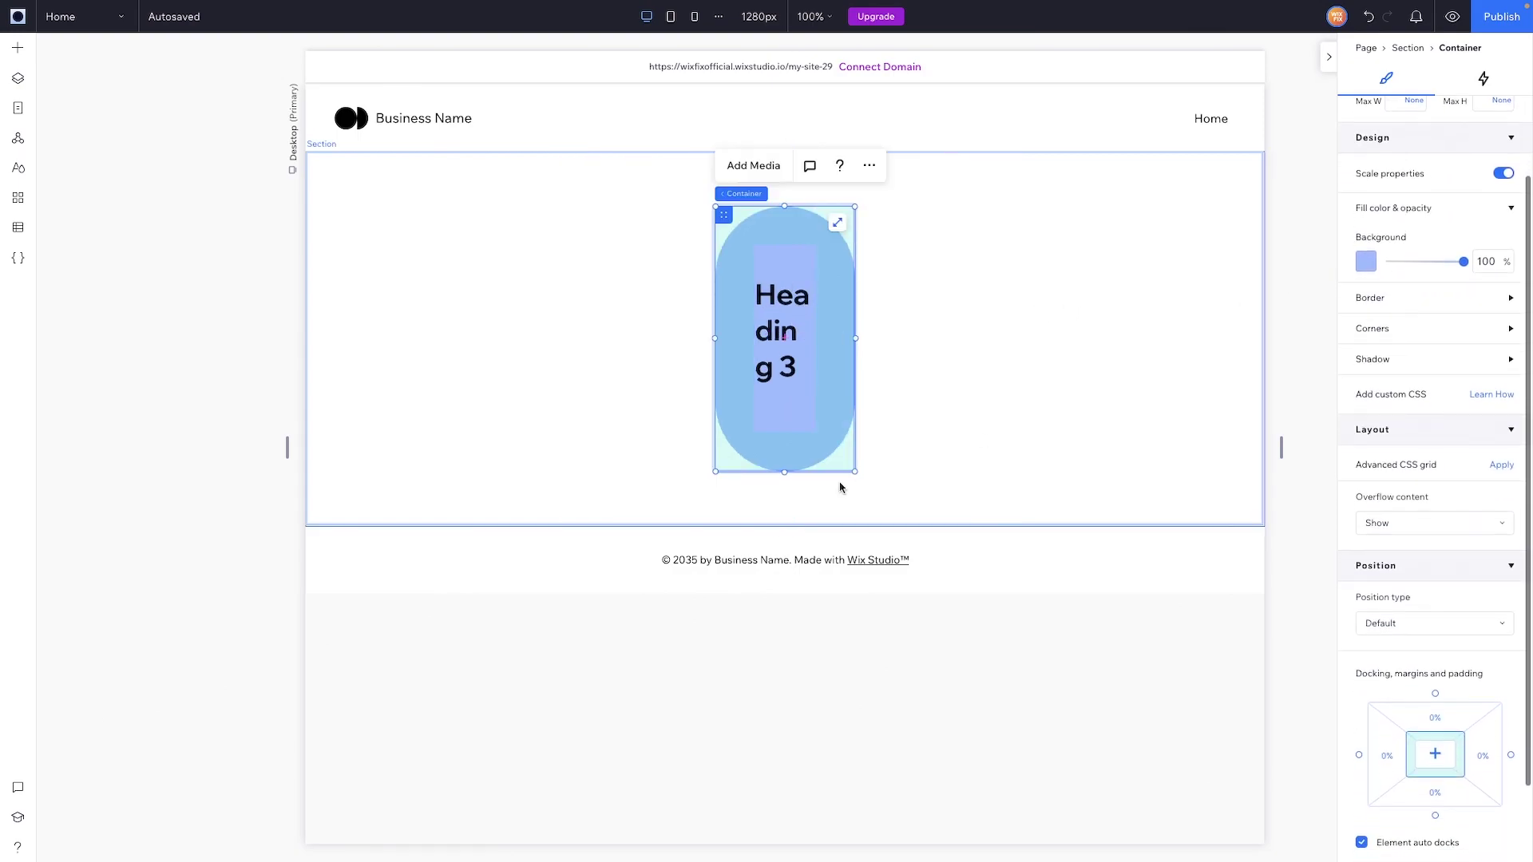
left_click_drag(784, 471, 787, 363)
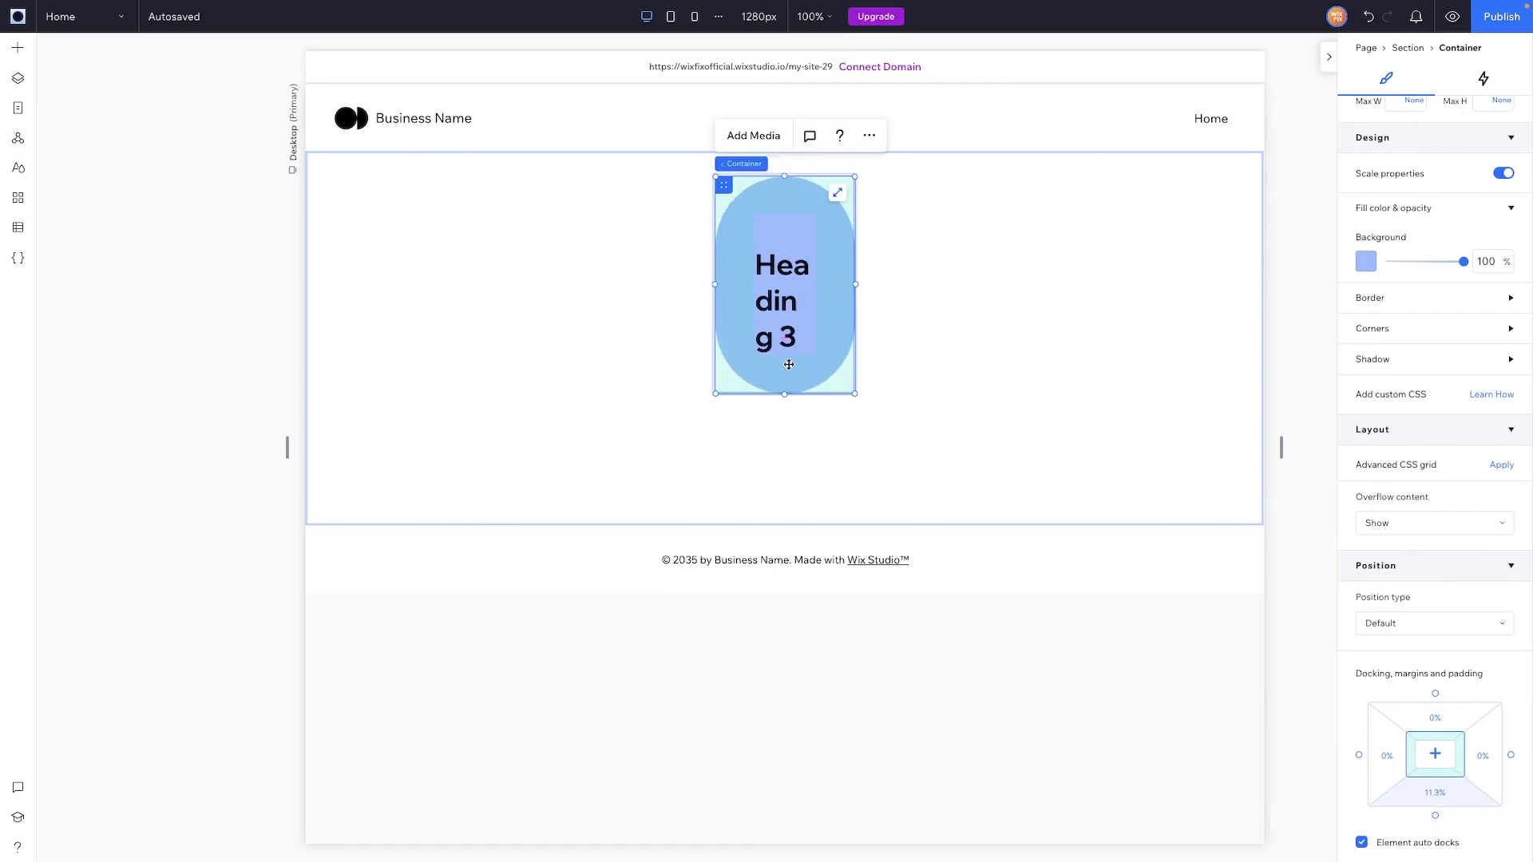
left_click(780, 253)
scroll(1429, 559, "down", 5)
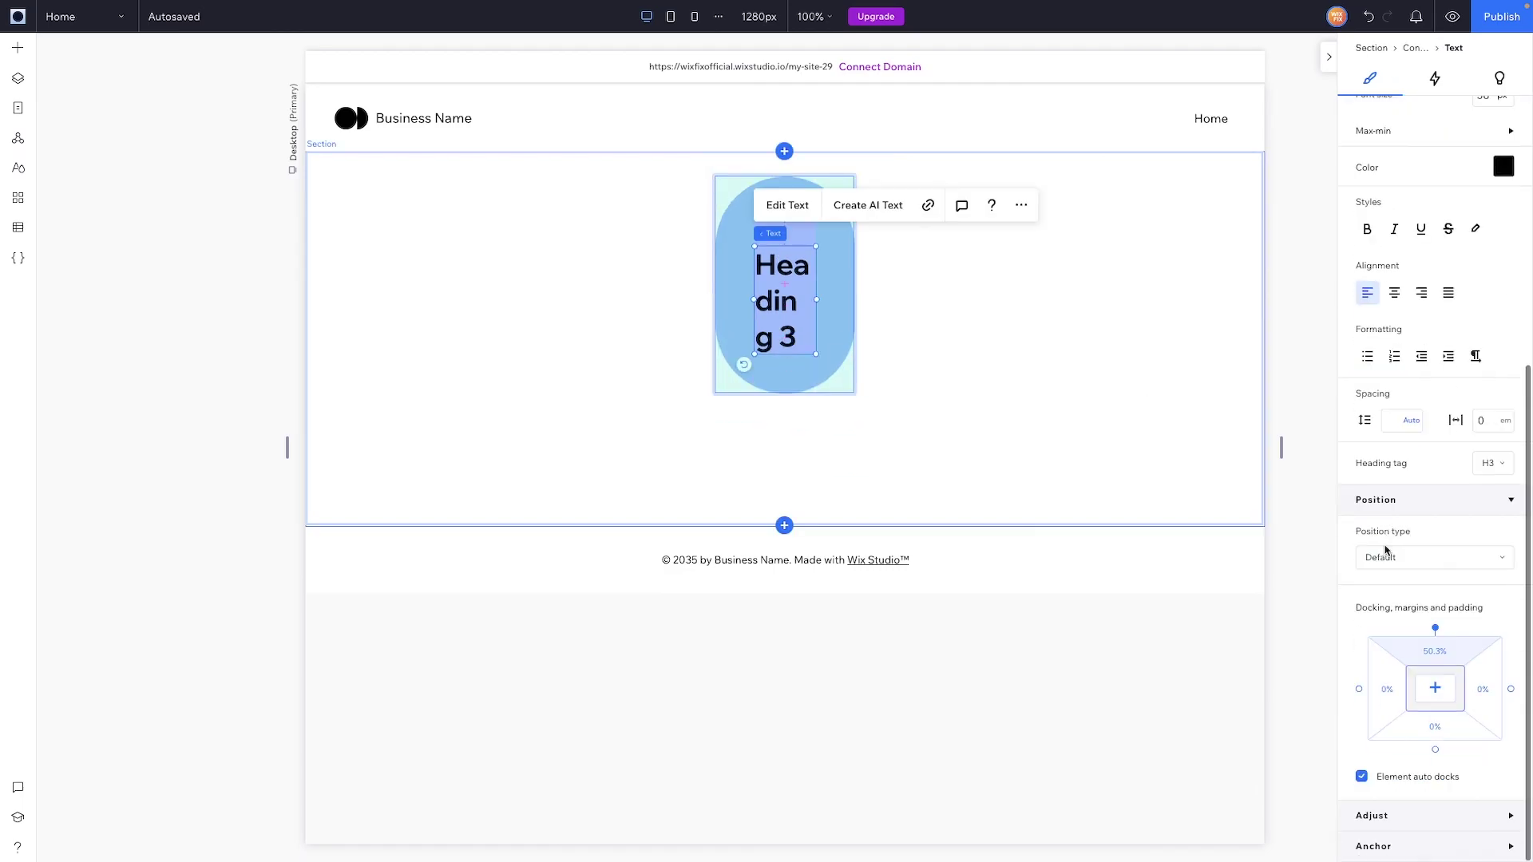
left_click(1435, 655)
type("0")
key("Return")
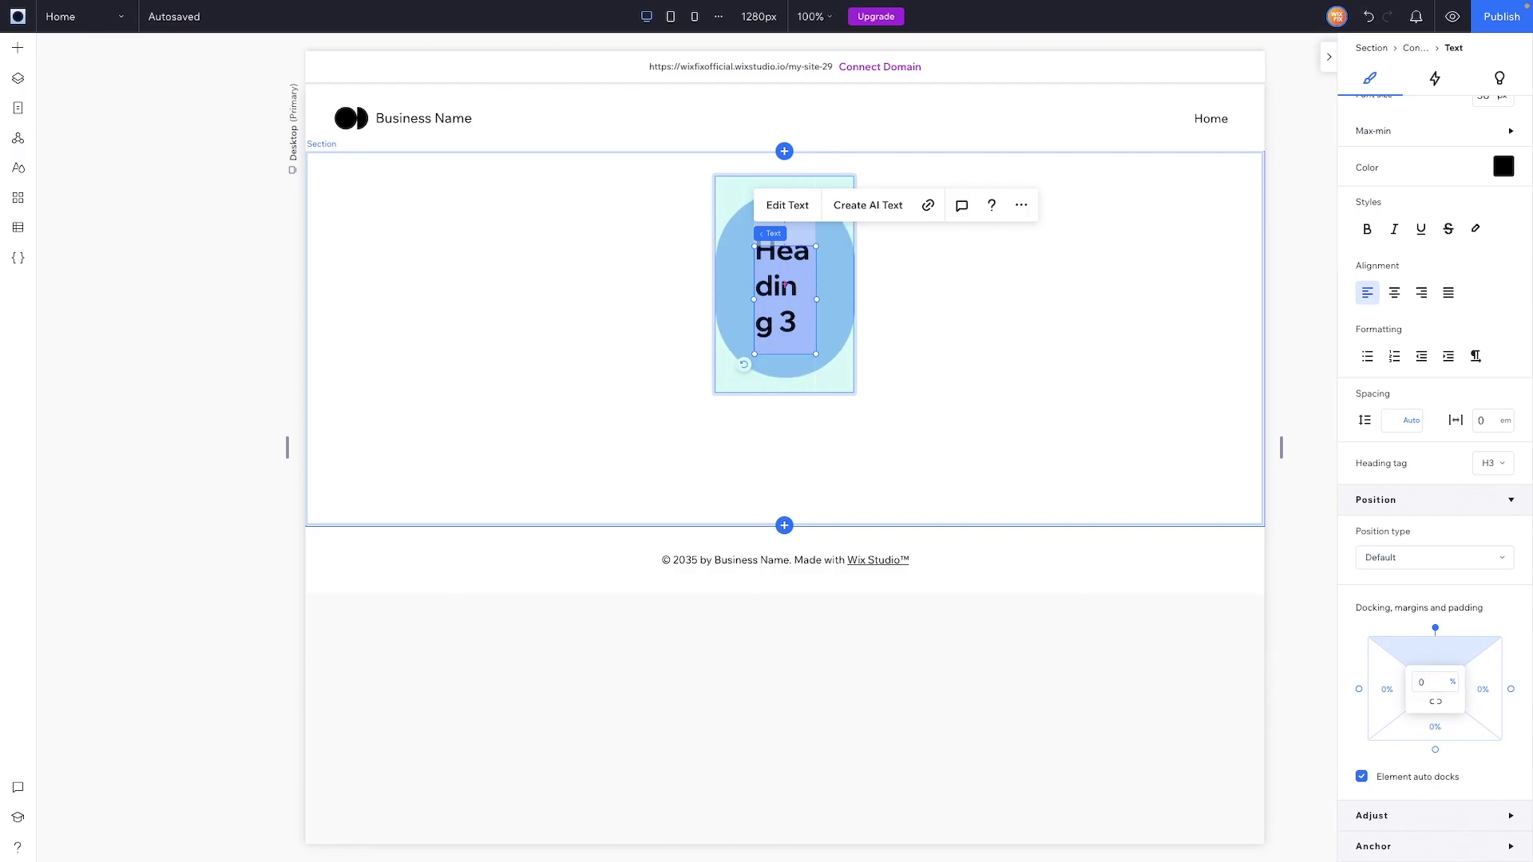
left_click(983, 304)
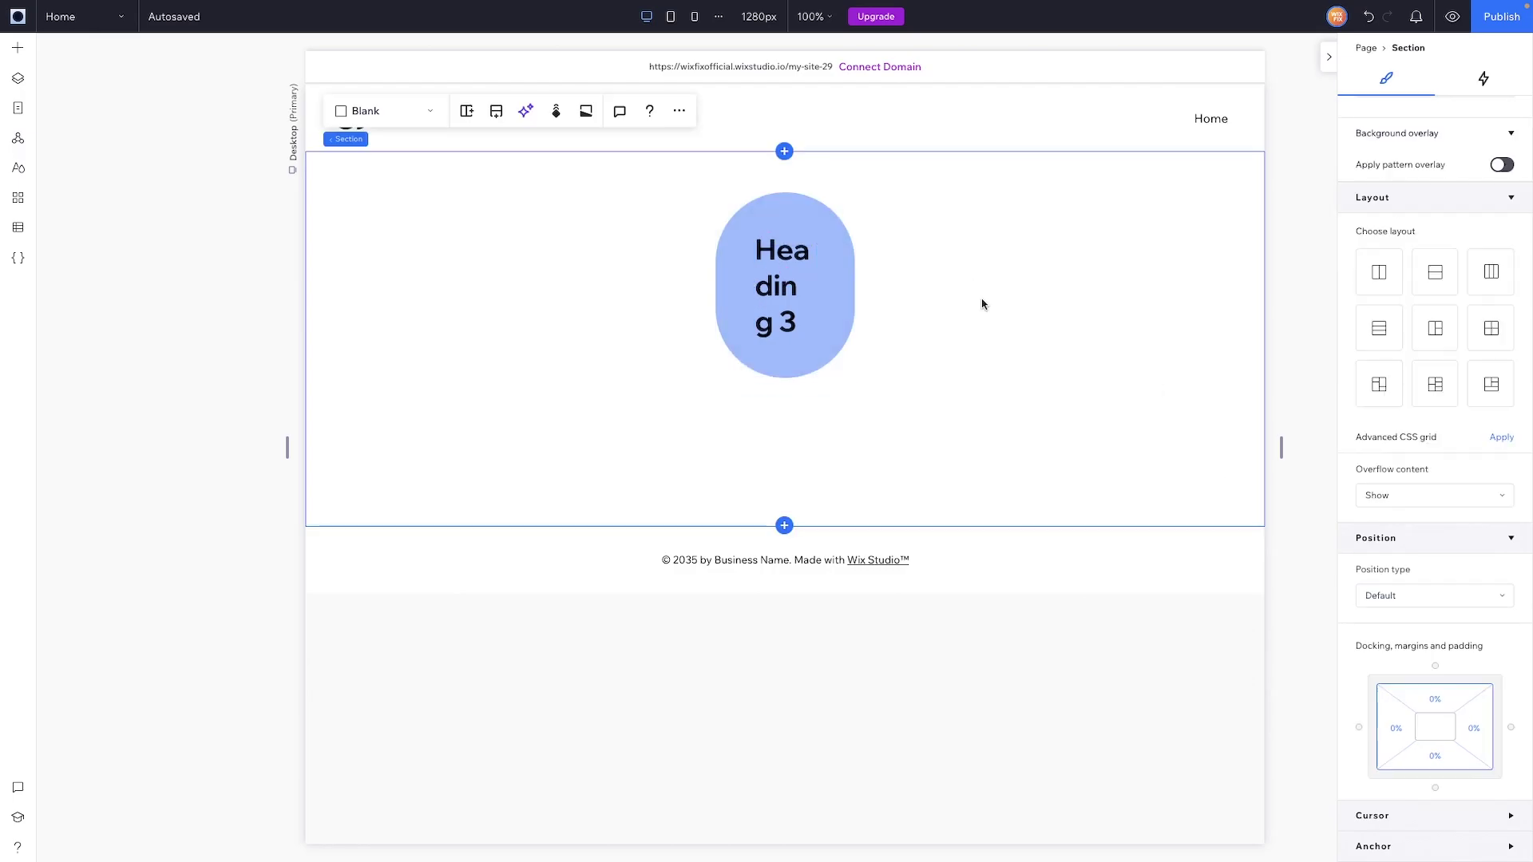
Set the heading's responsive behavior to Hug and check the container's size around it
left_click(784, 273)
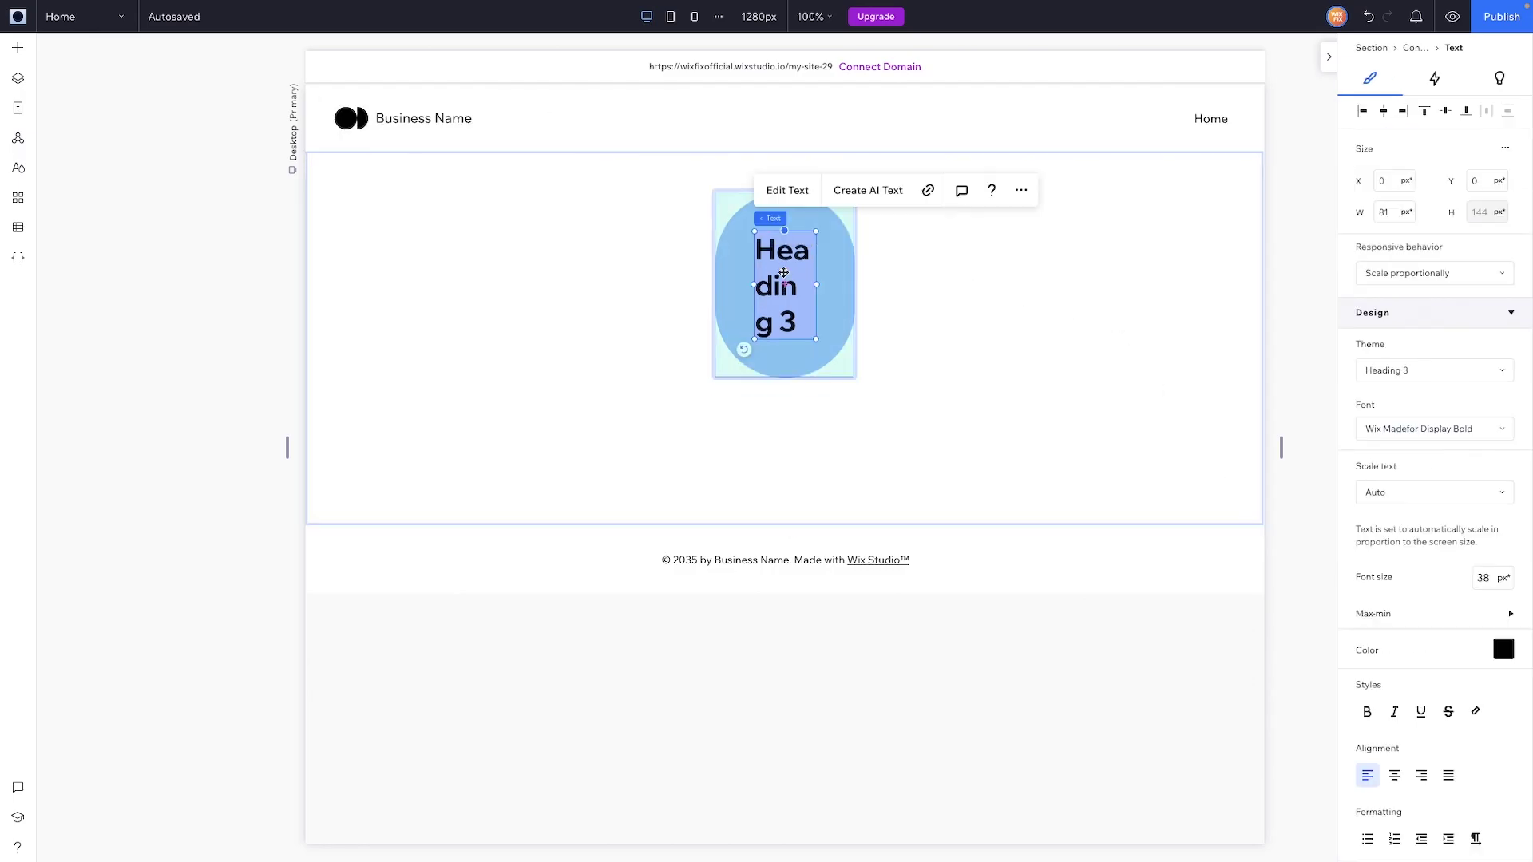
left_click(1396, 274)
left_click(1392, 352)
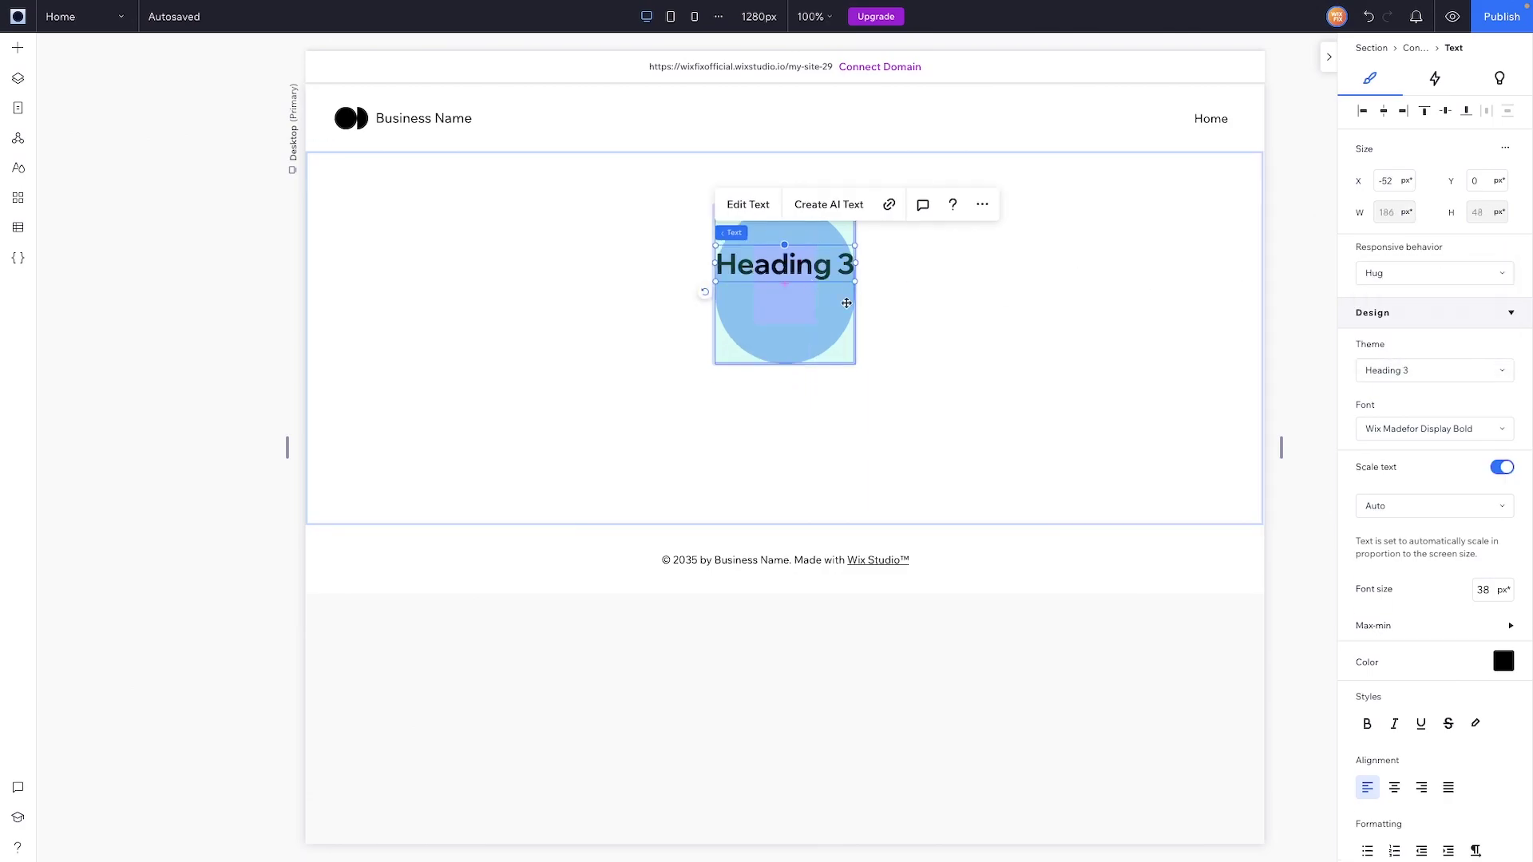
left_click(781, 300)
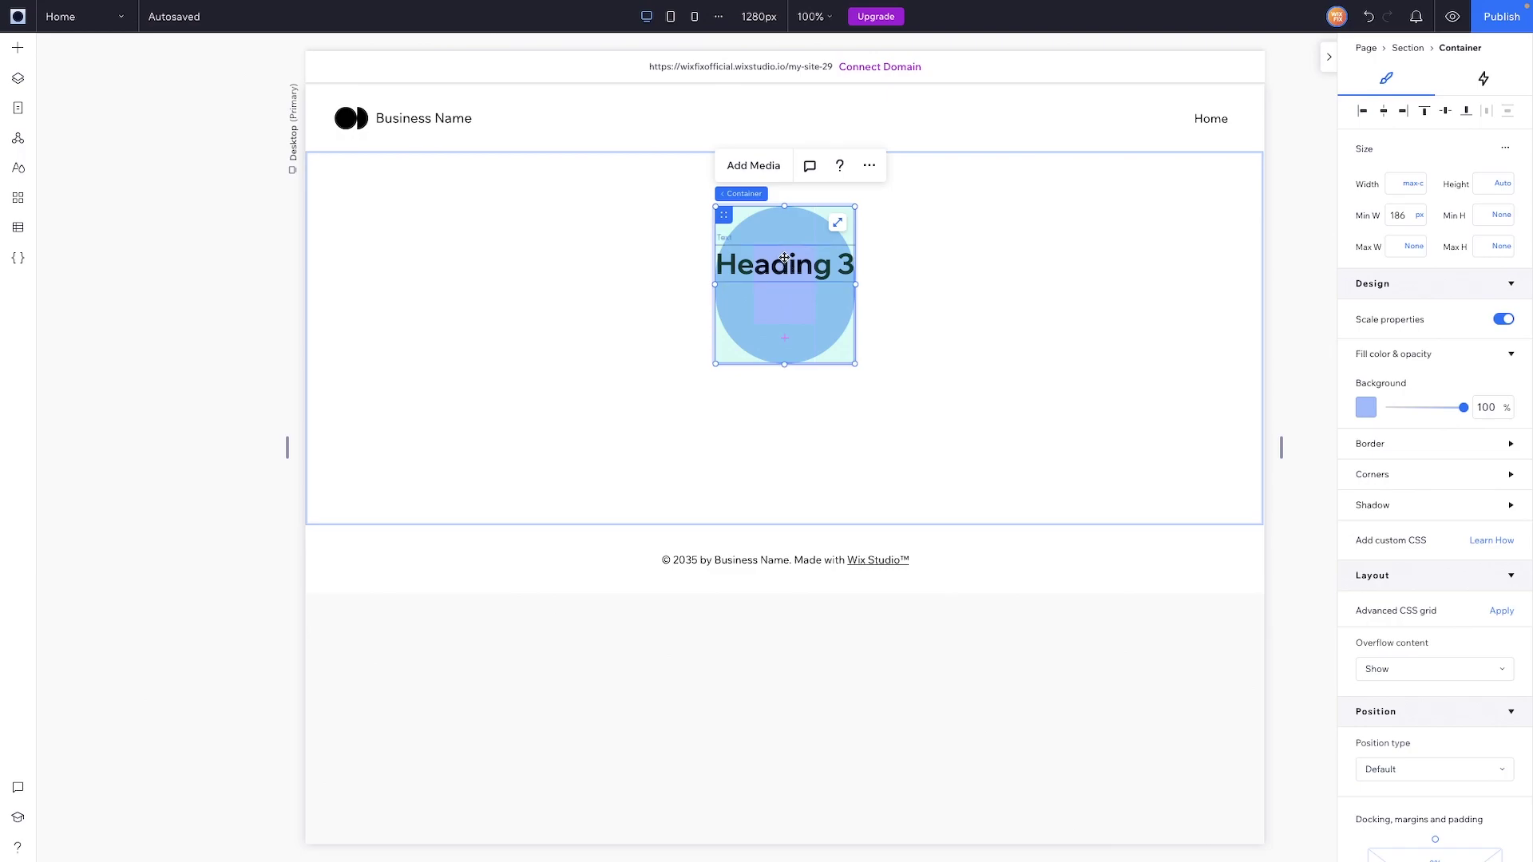
left_click(784, 267)
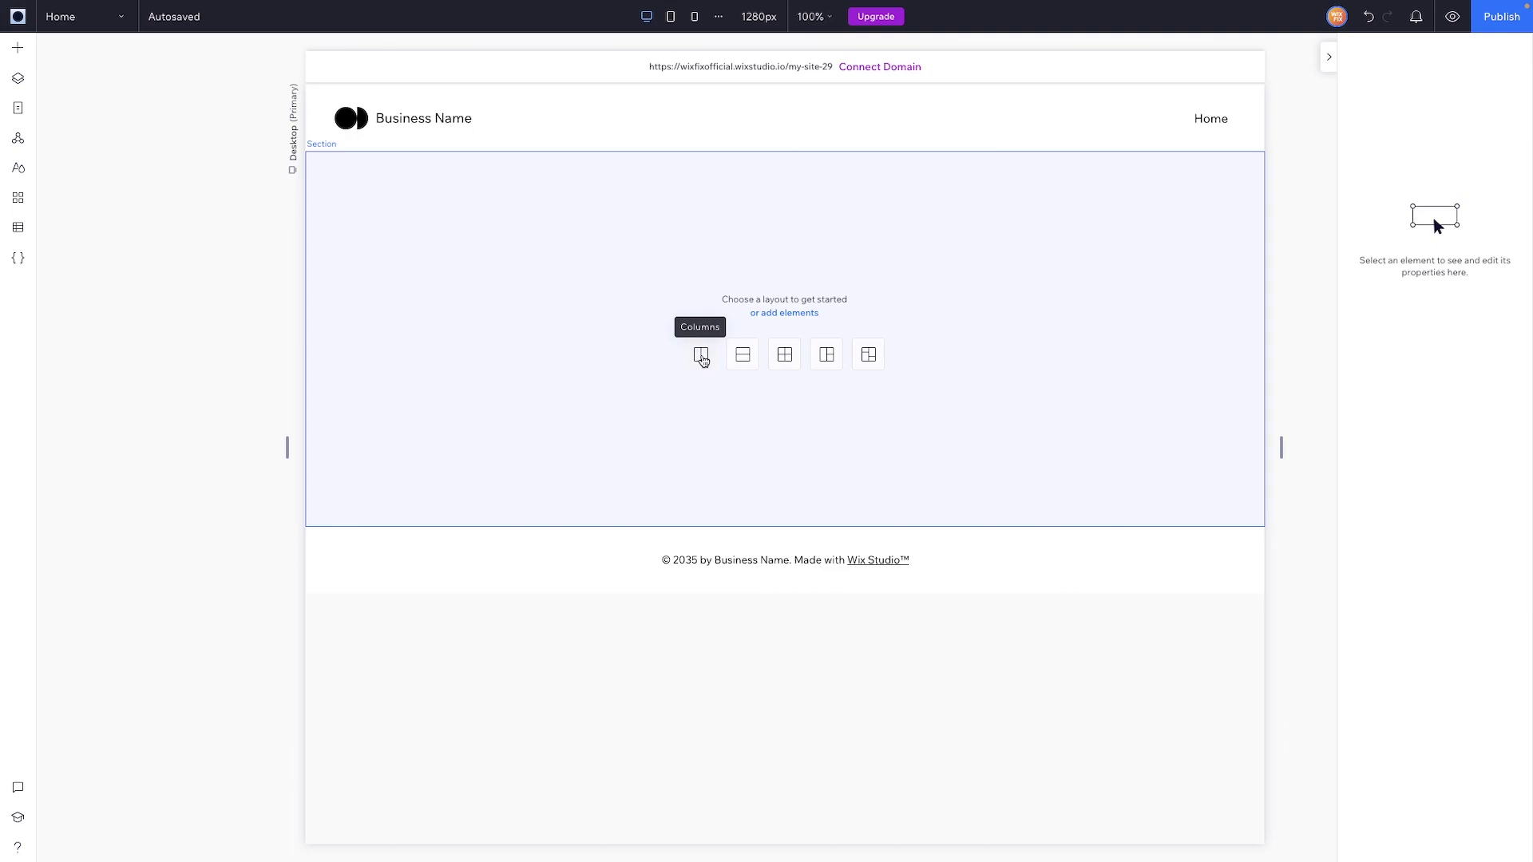
Apply the Columns layout to the empty section and set the section's left padding to 10%
left_click(702, 357)
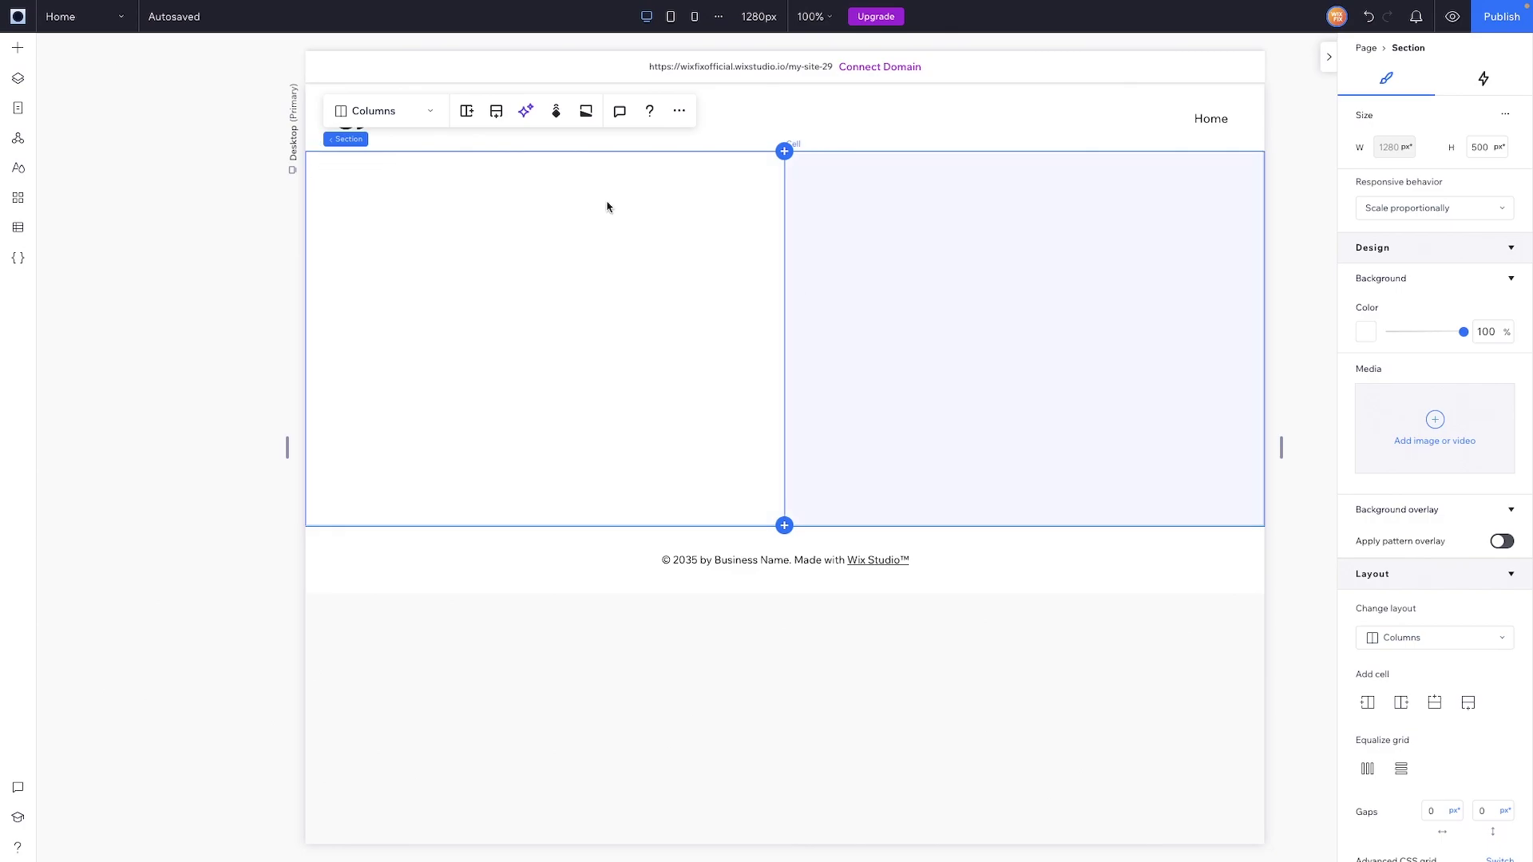
scroll(1443, 630, "down", 5)
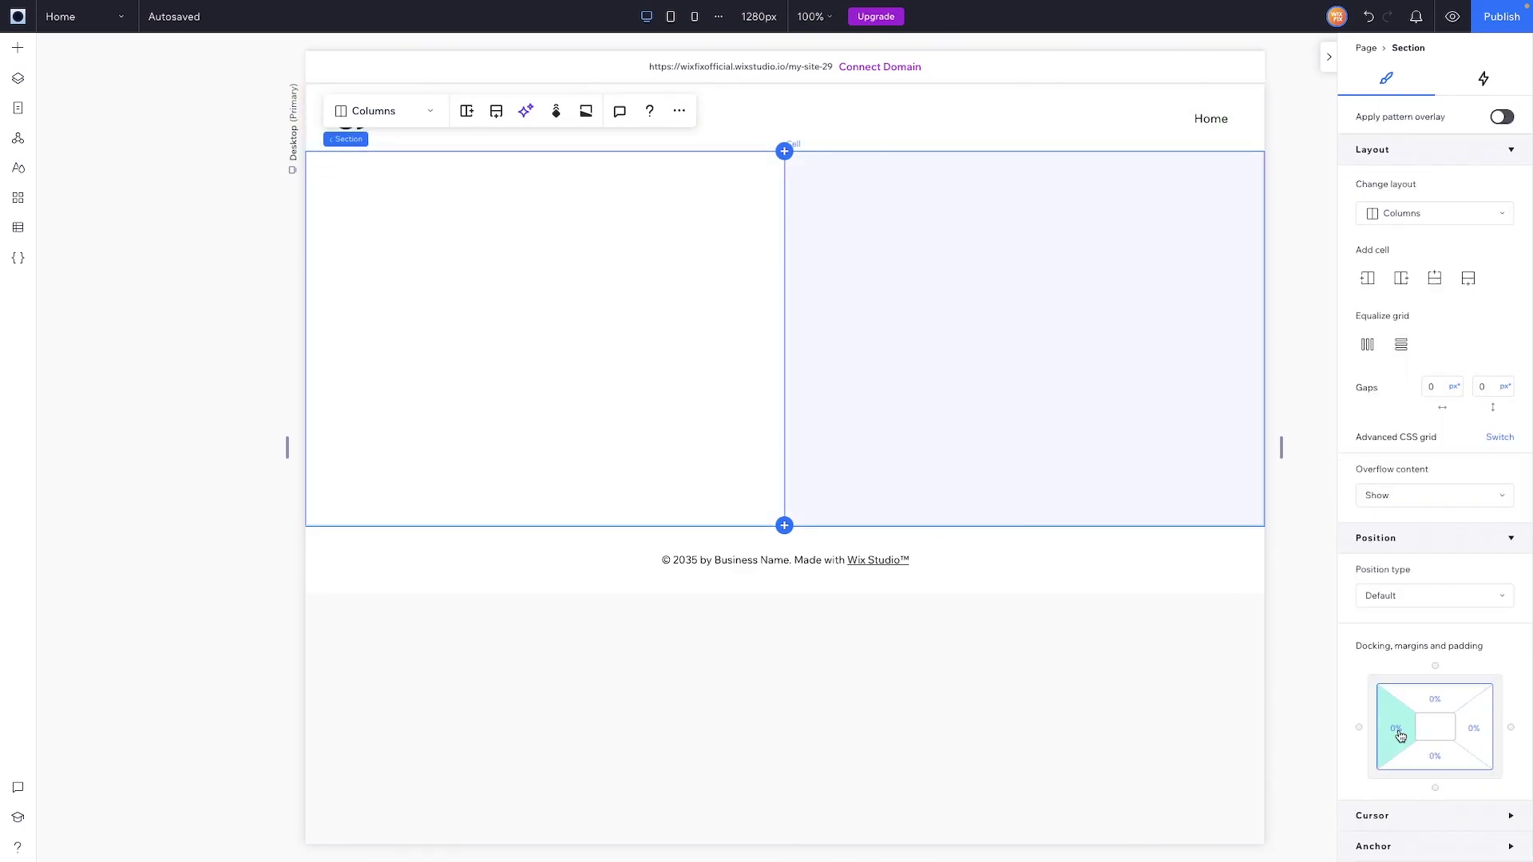
type("30")
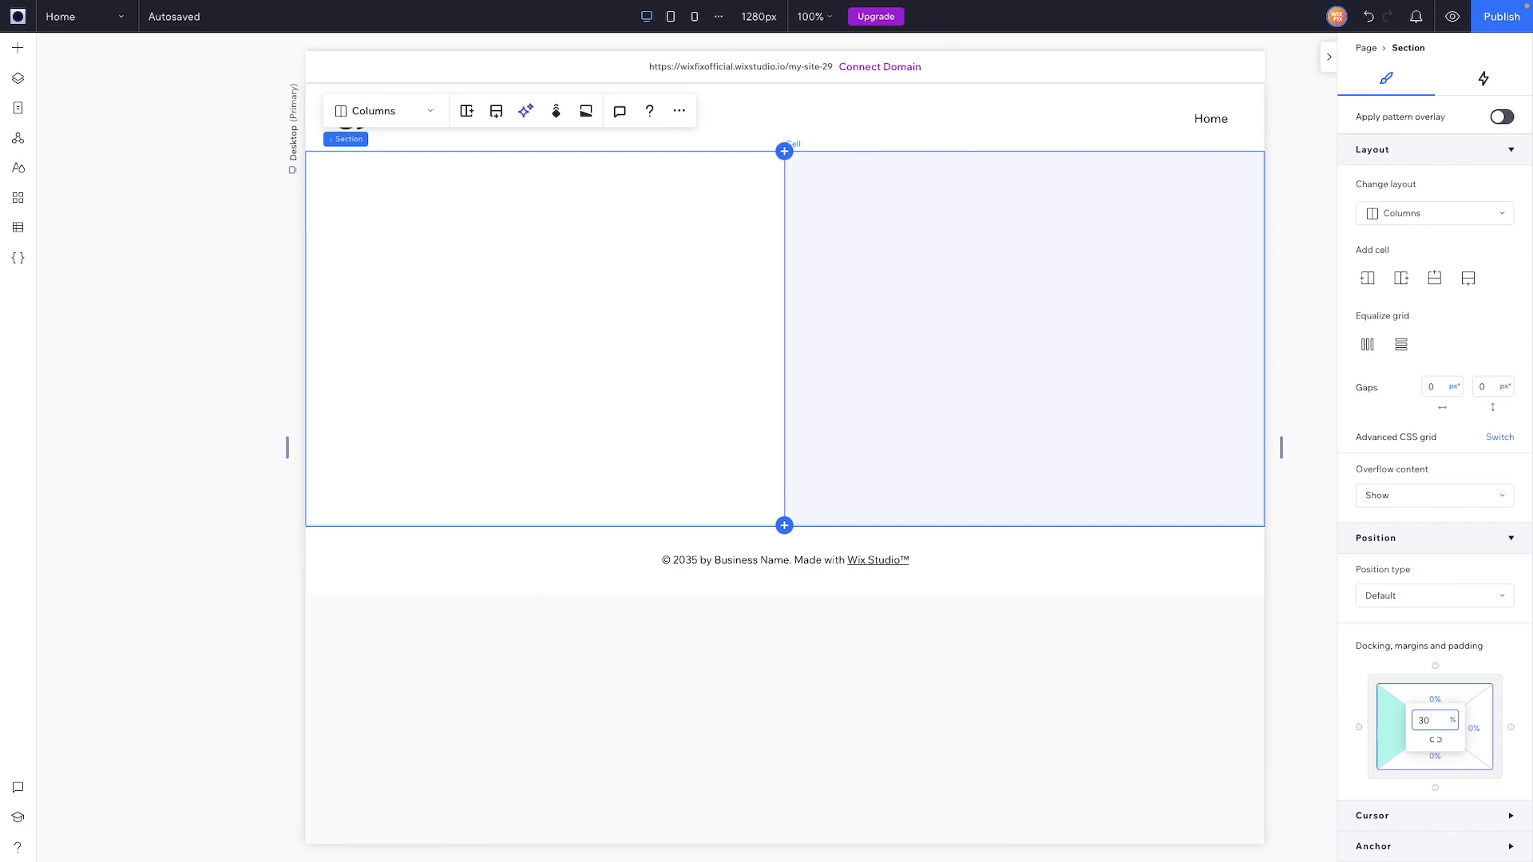
key("Return")
left_click(1428, 720)
type("10")
key("Return")
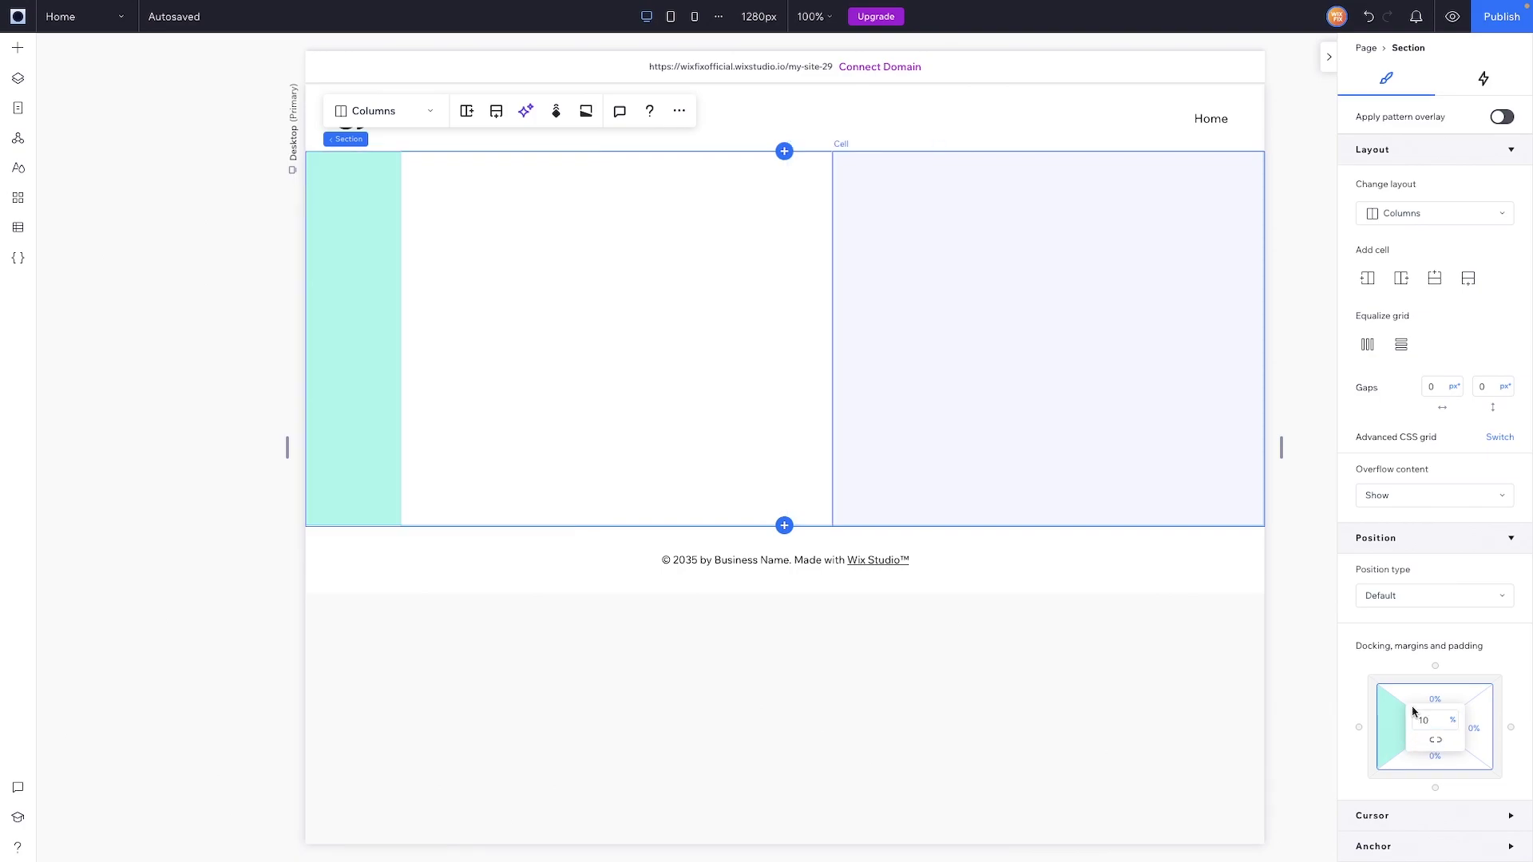
Link the section's padding sides and set them all to 10%
left_click(1436, 742)
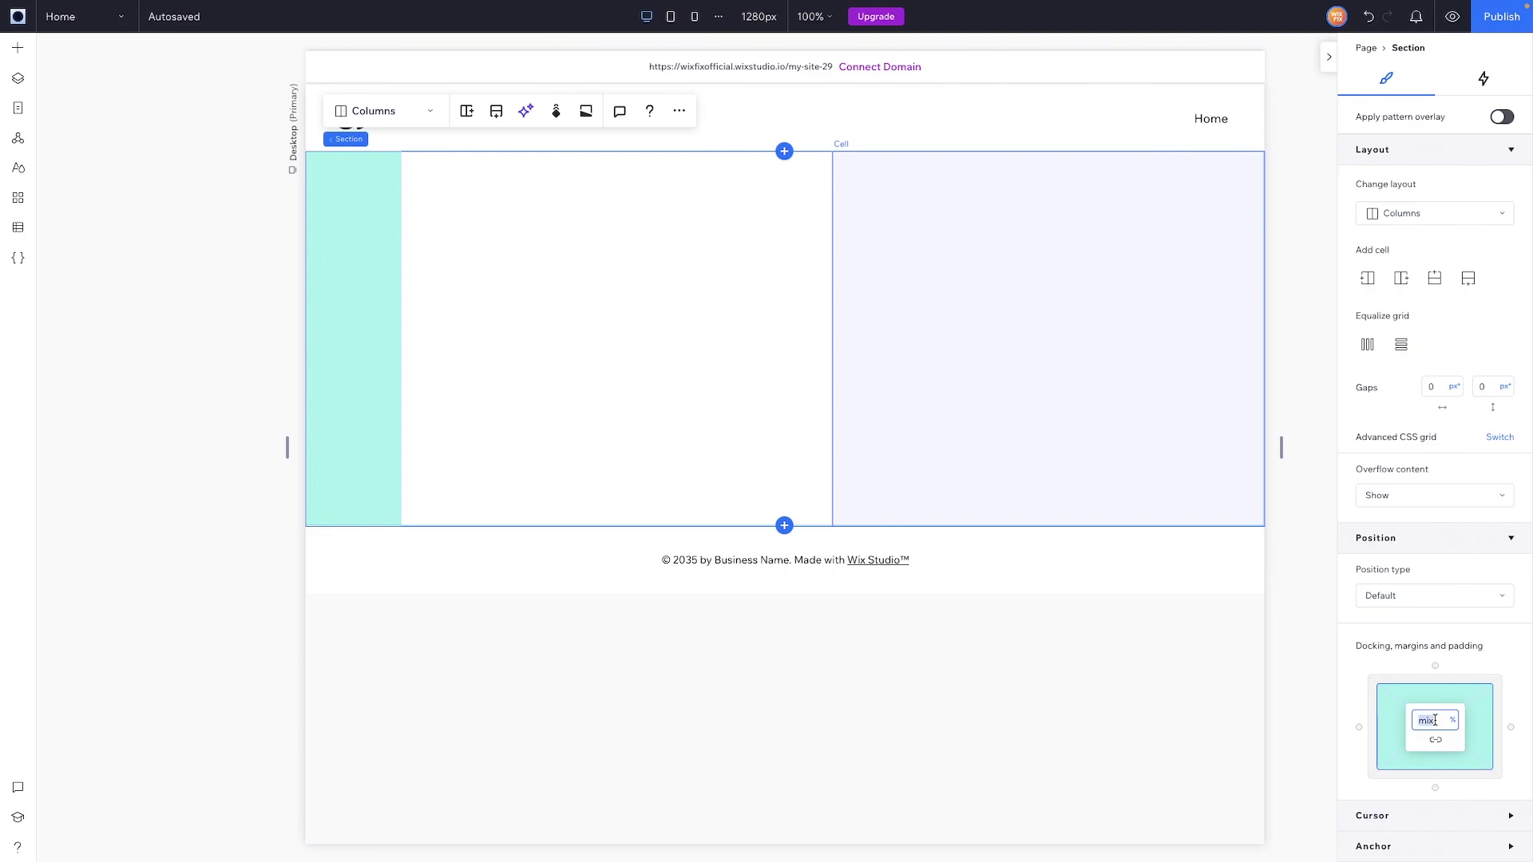
type("10")
key("Return")
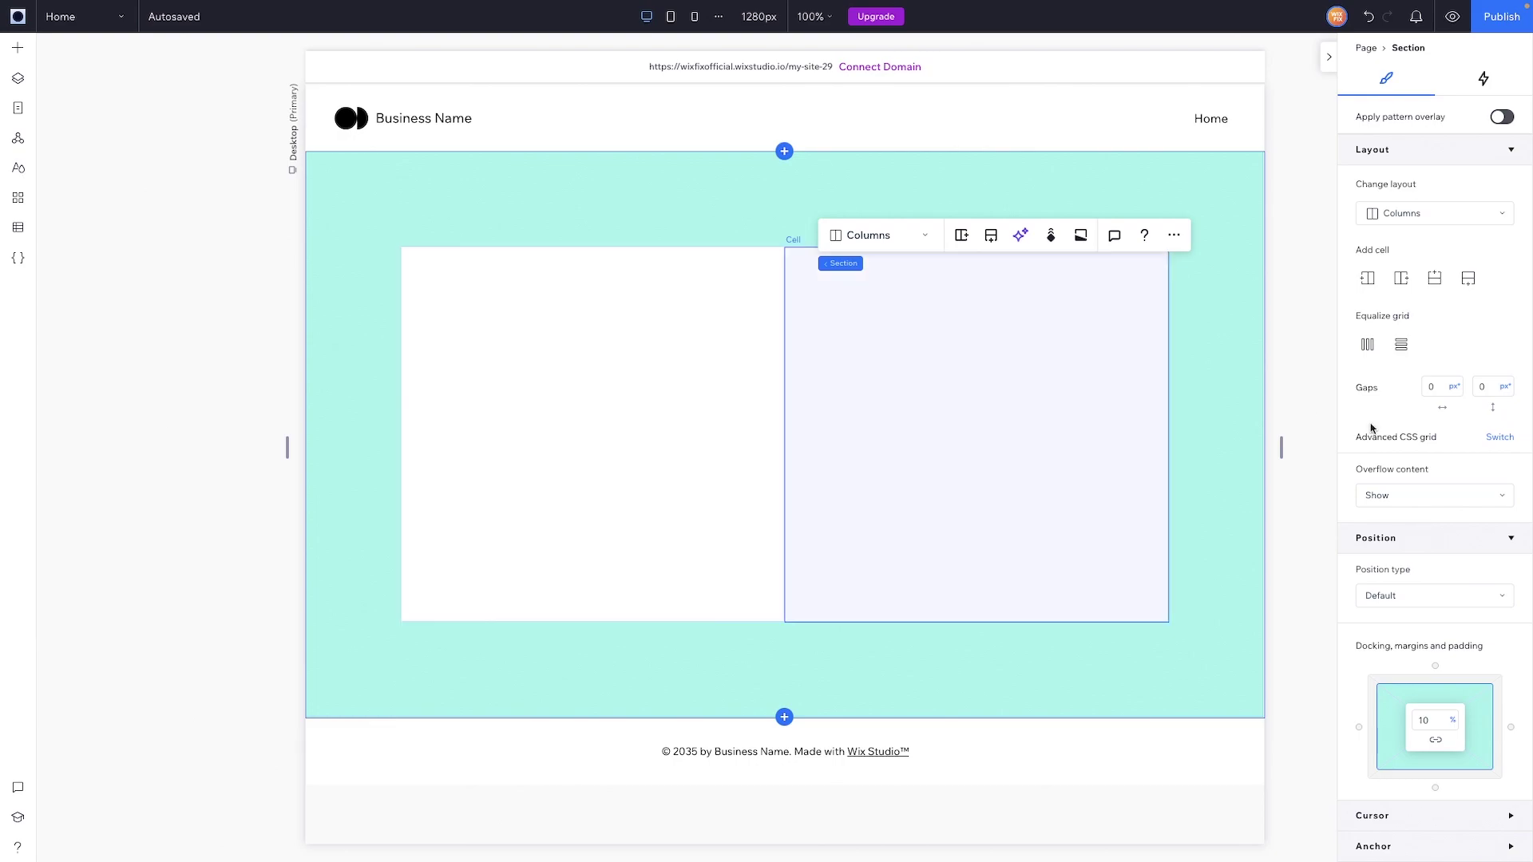
Set the horizontal gap between the section's two columns to 5 vw, keeping viewport width as the unit
left_click(1440, 388)
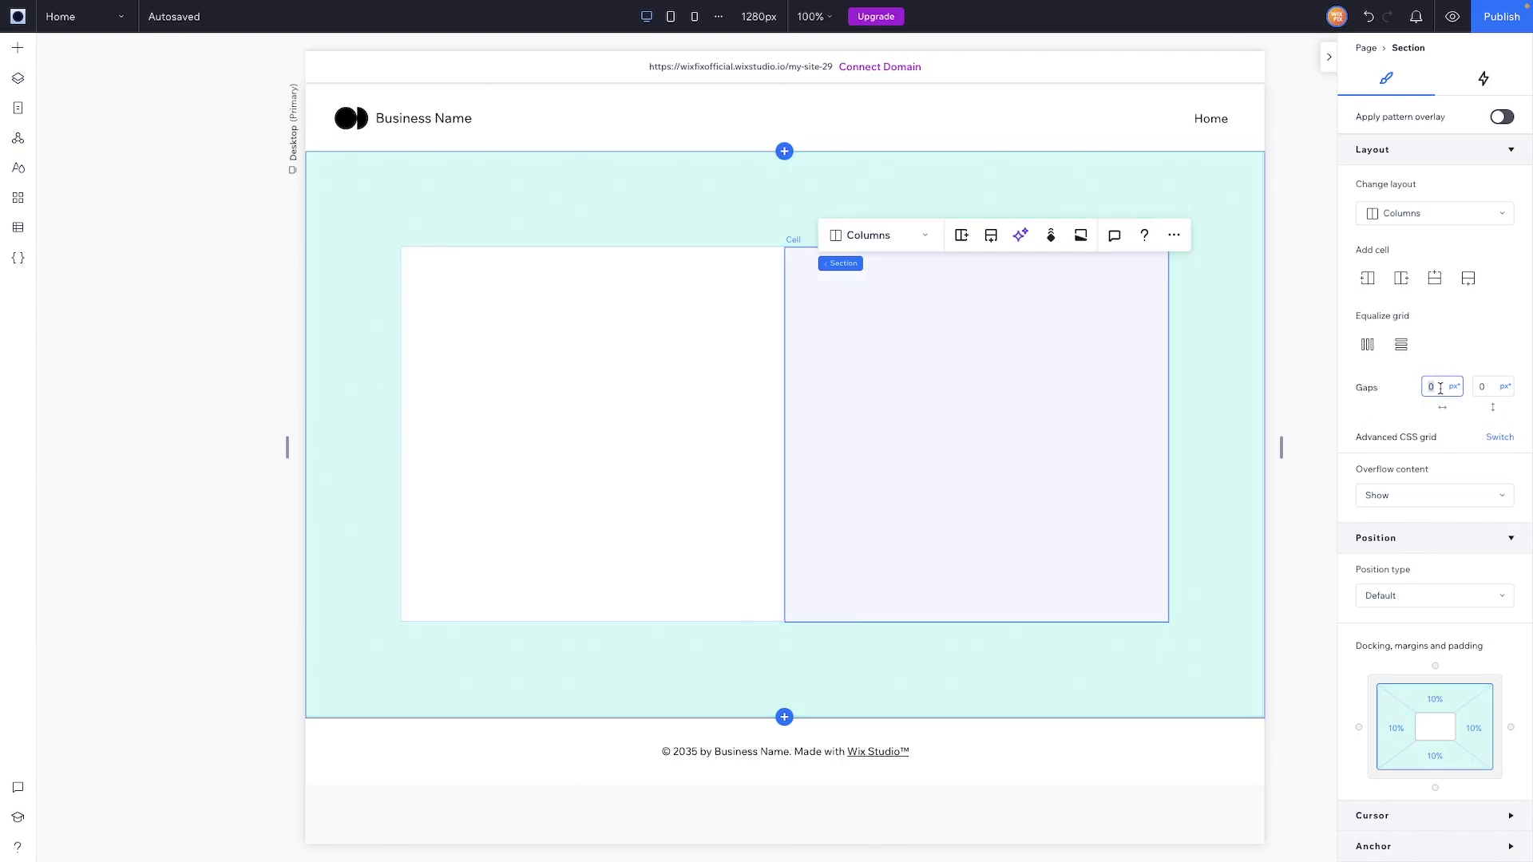
type("5vw")
key("Return")
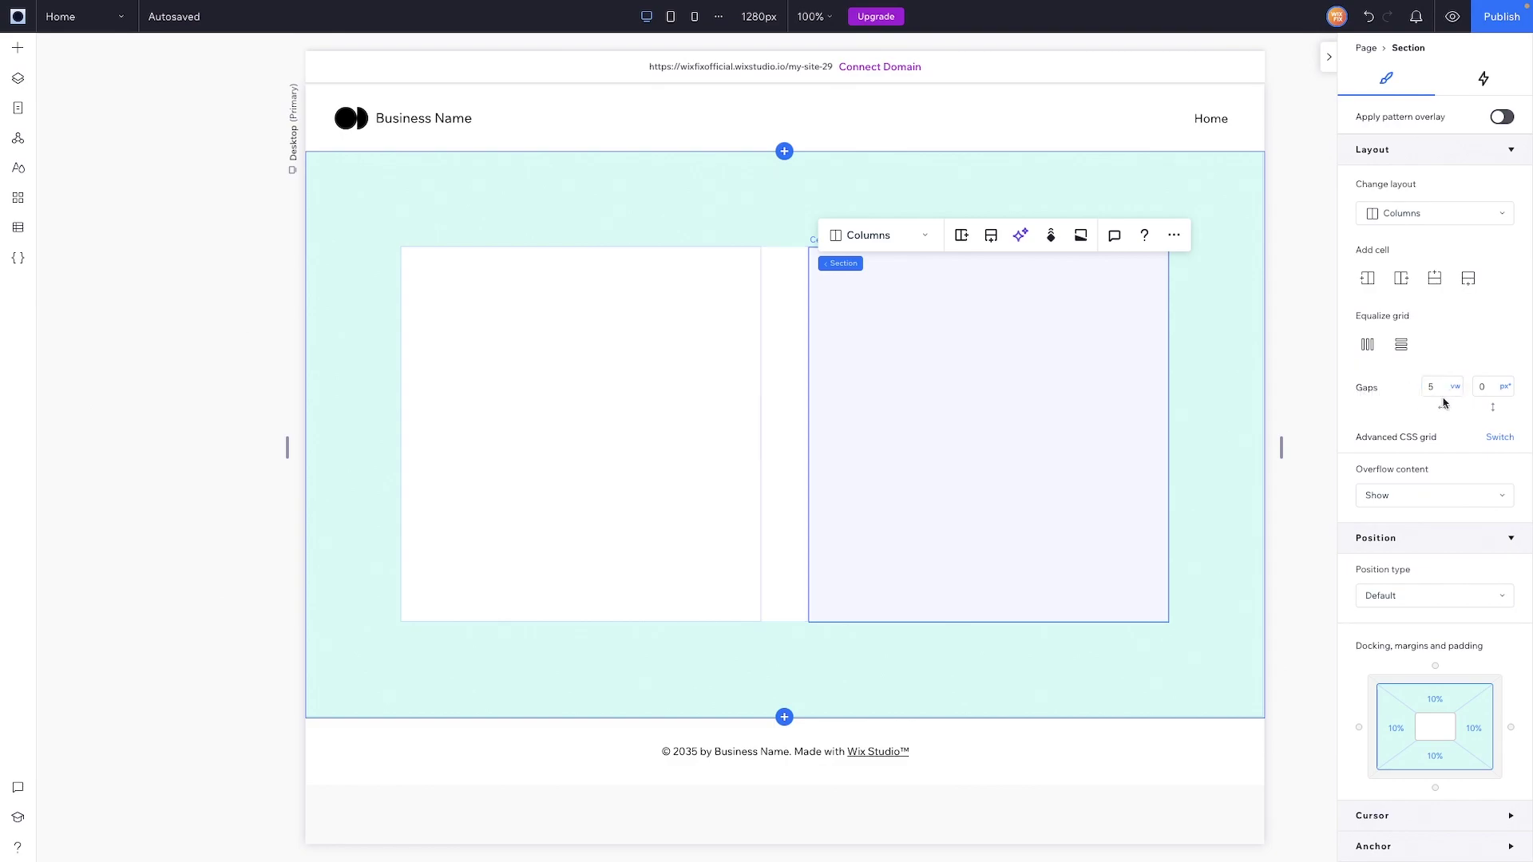
left_click(1456, 390)
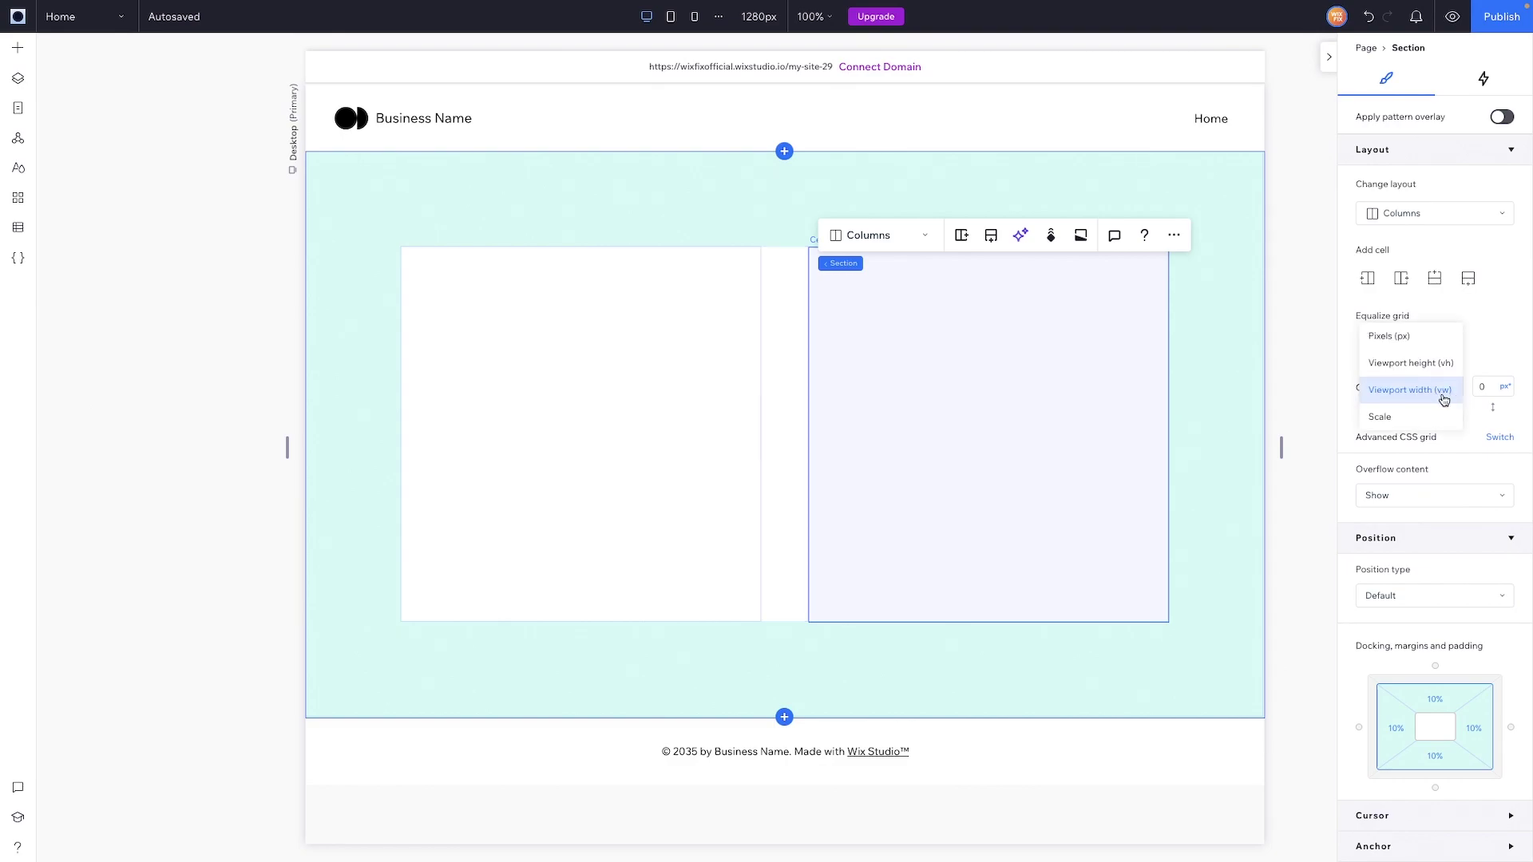
left_click(1443, 392)
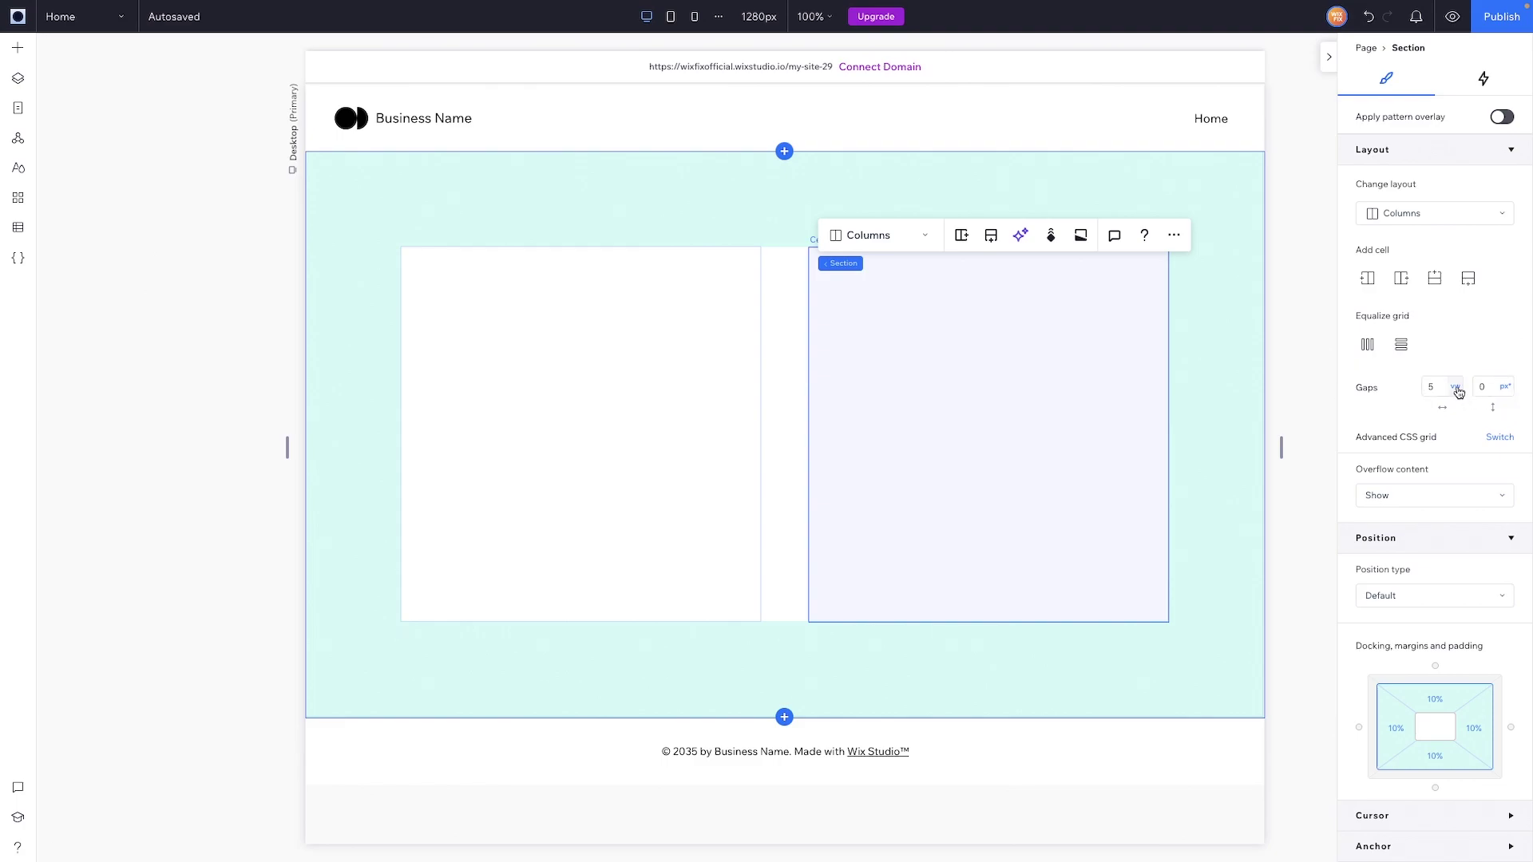
Add the desert dunes image to the section's right column
left_click(20, 51)
left_click(79, 59)
left_click_drag(371, 153, 994, 391)
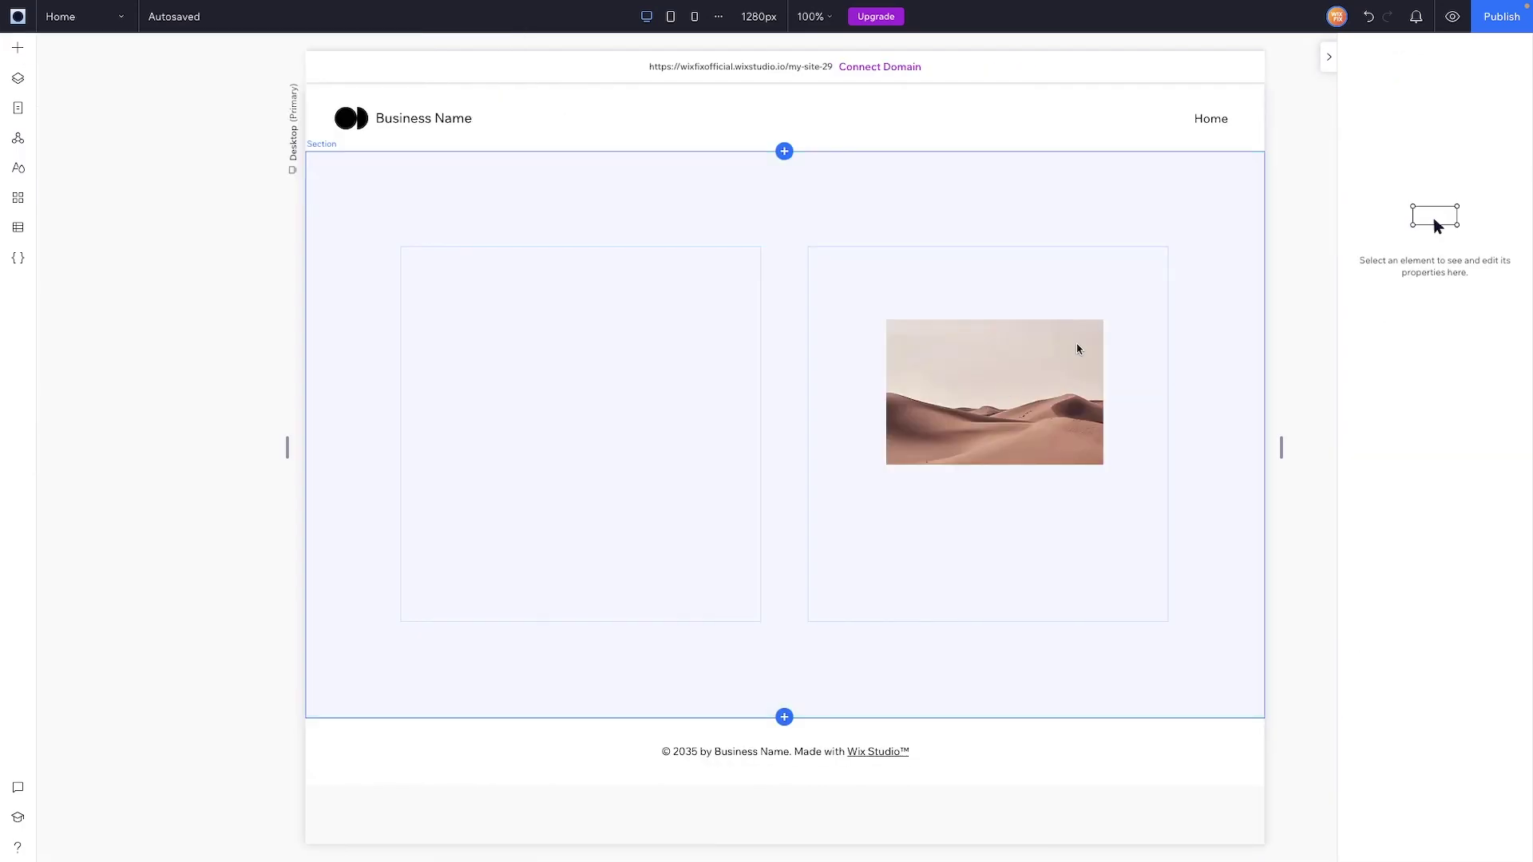
Stretch the desert dunes image to fill the right column and round all its corners with a 24 px radius
left_click(1087, 337)
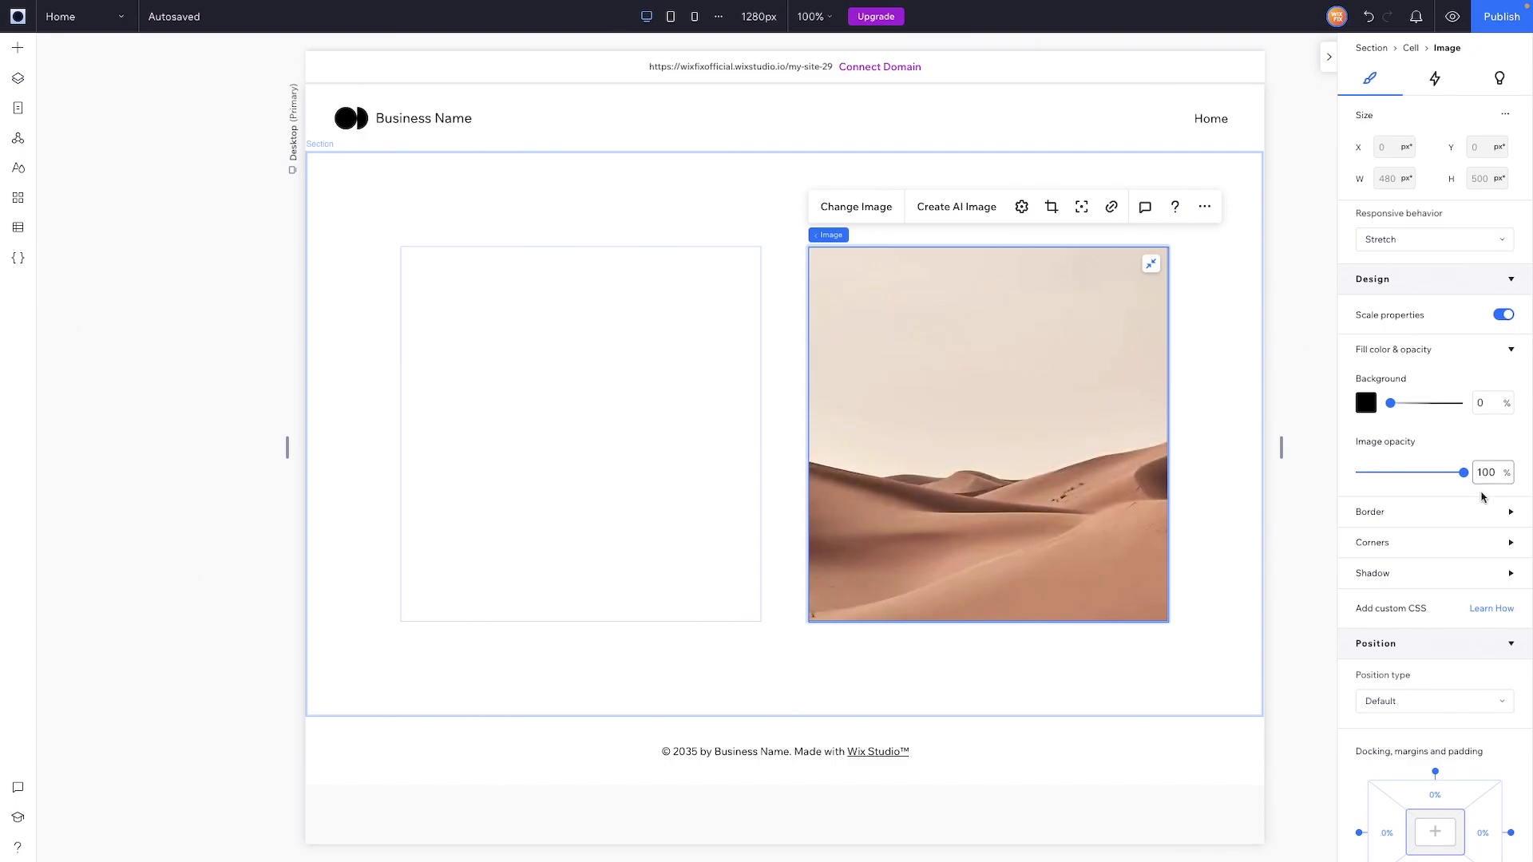
left_click(1372, 549)
left_click(1372, 595)
key("Return")
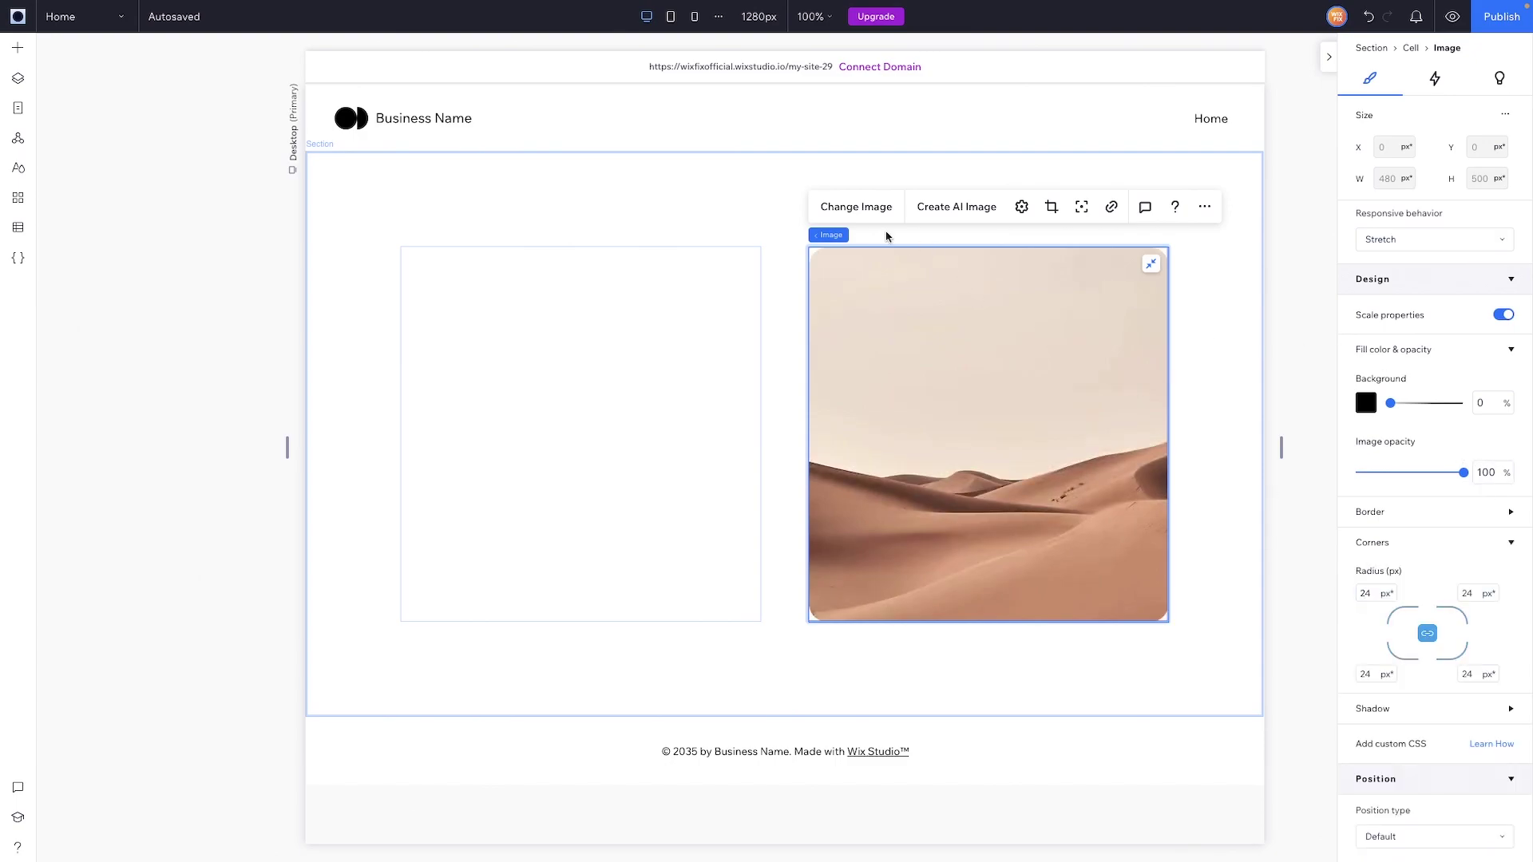
Add a Heading 2 title, a paragraph text and a Get Started button to the left column
left_click(18, 48)
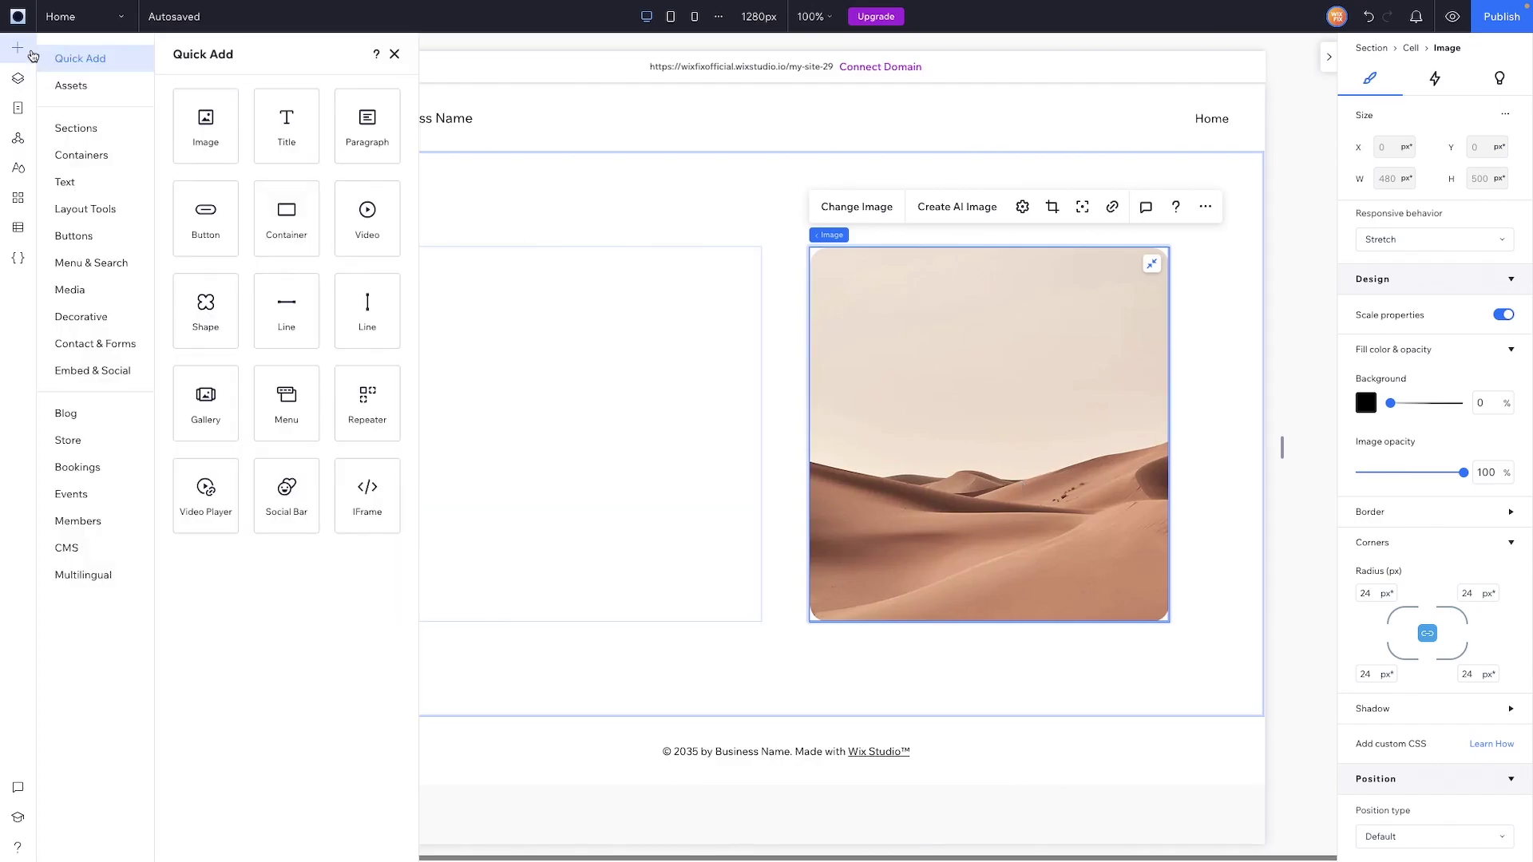
left_click(109, 180)
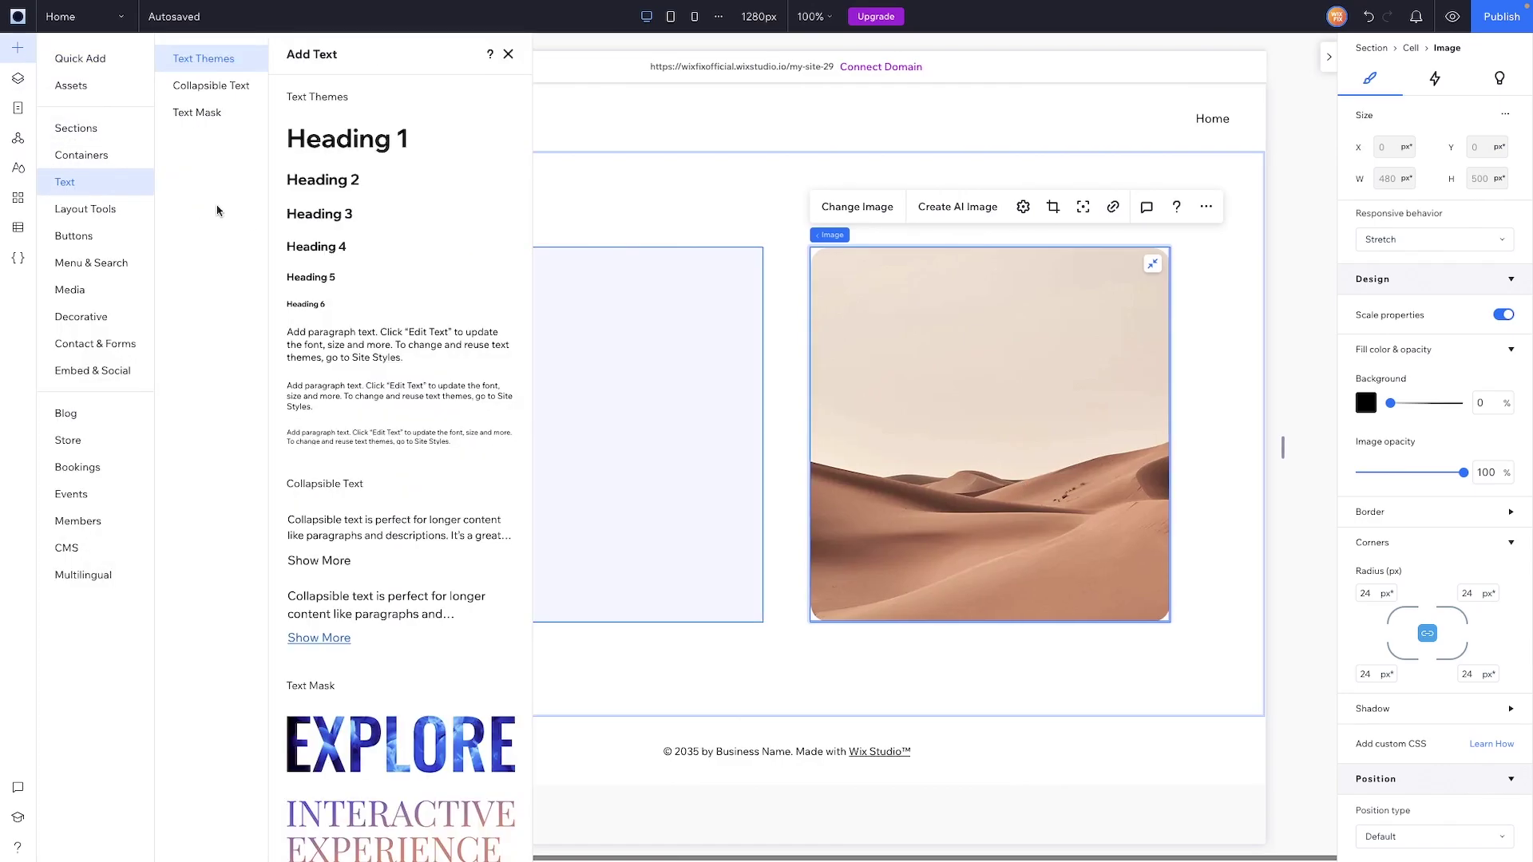
left_click_drag(313, 193, 627, 360)
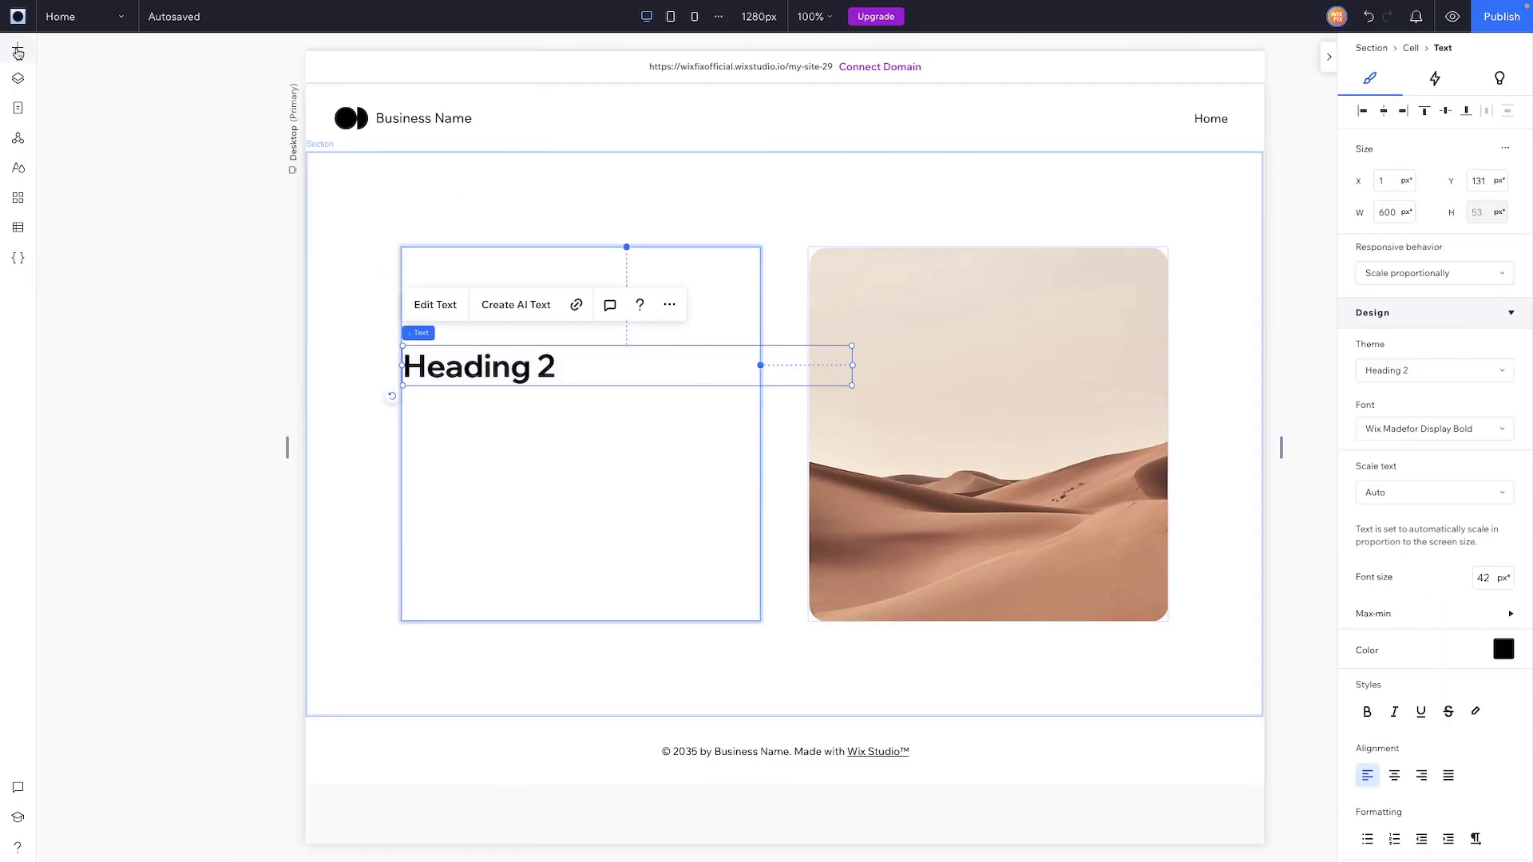
left_click_drag(335, 344, 601, 457)
left_click(95, 237)
left_click_drag(311, 145, 617, 534)
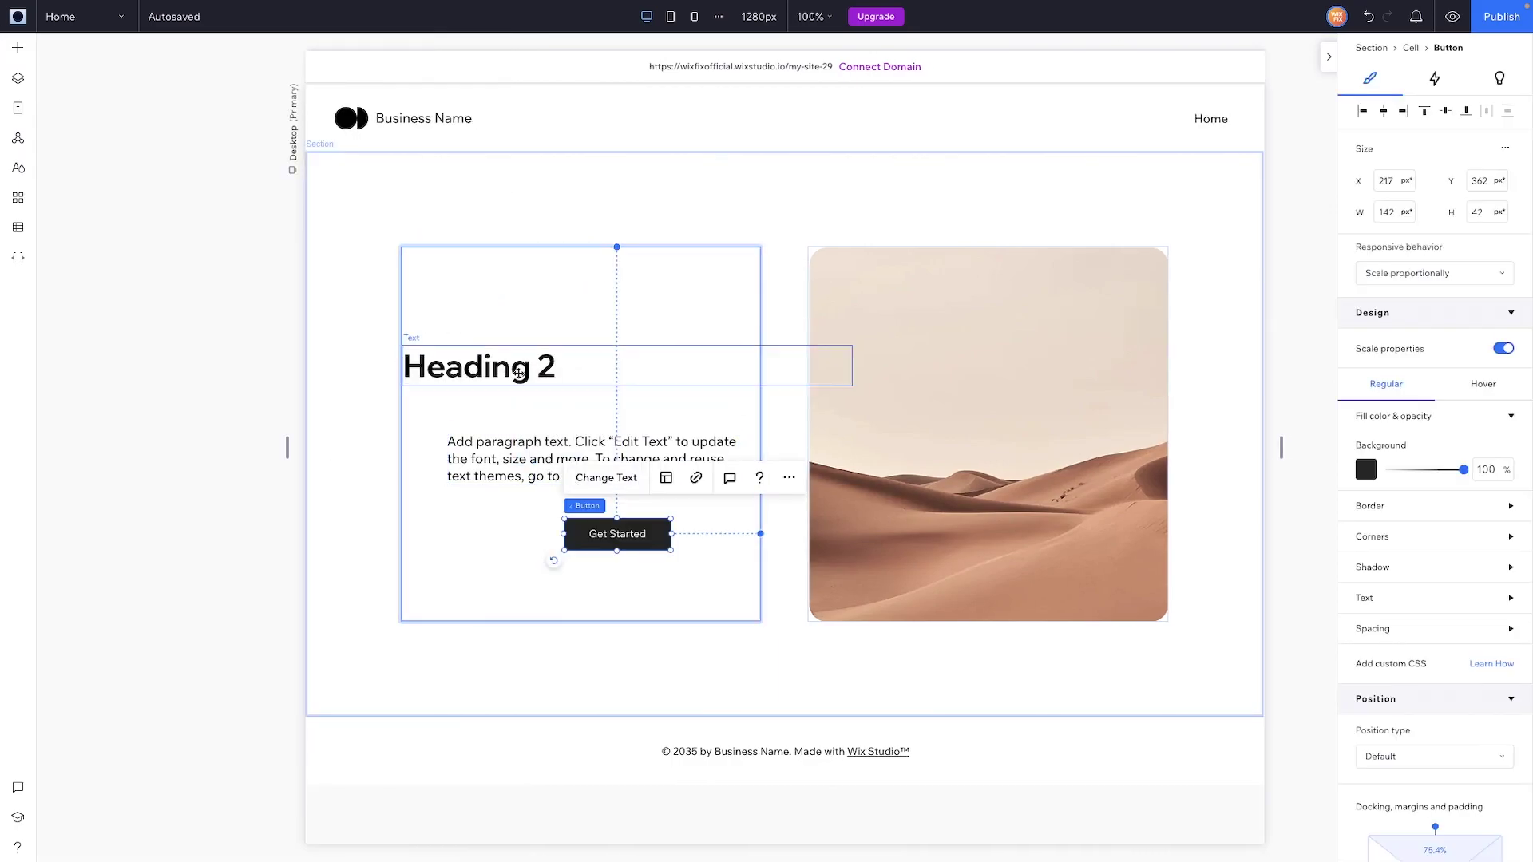
Stack the heading, paragraph and button vertically and reduce the gap between the heading and the paragraph
left_click(495, 373)
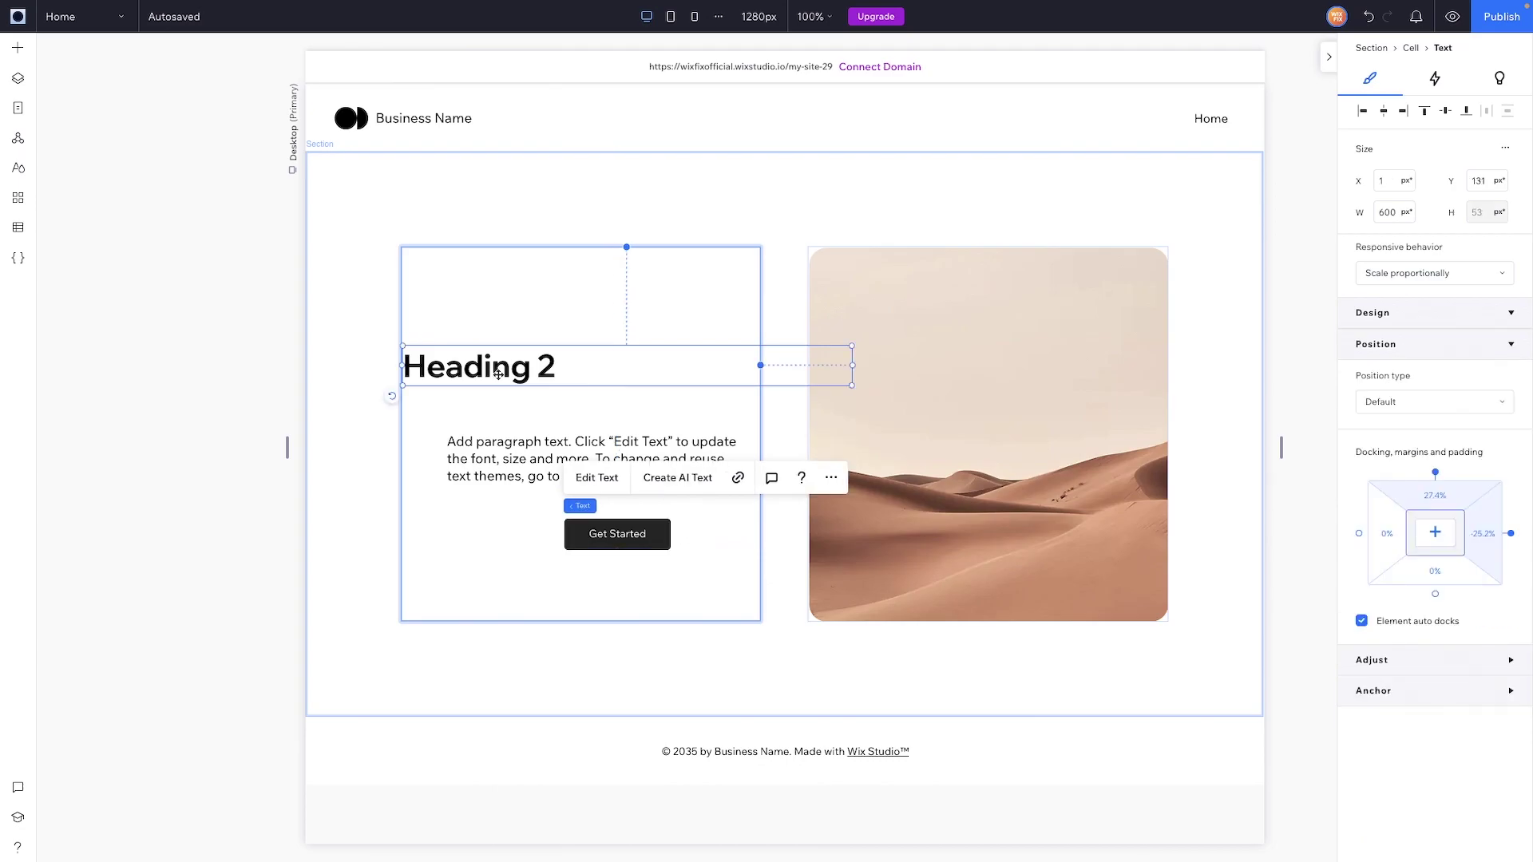
left_click(551, 477, "shift")
left_click(599, 541, "shift")
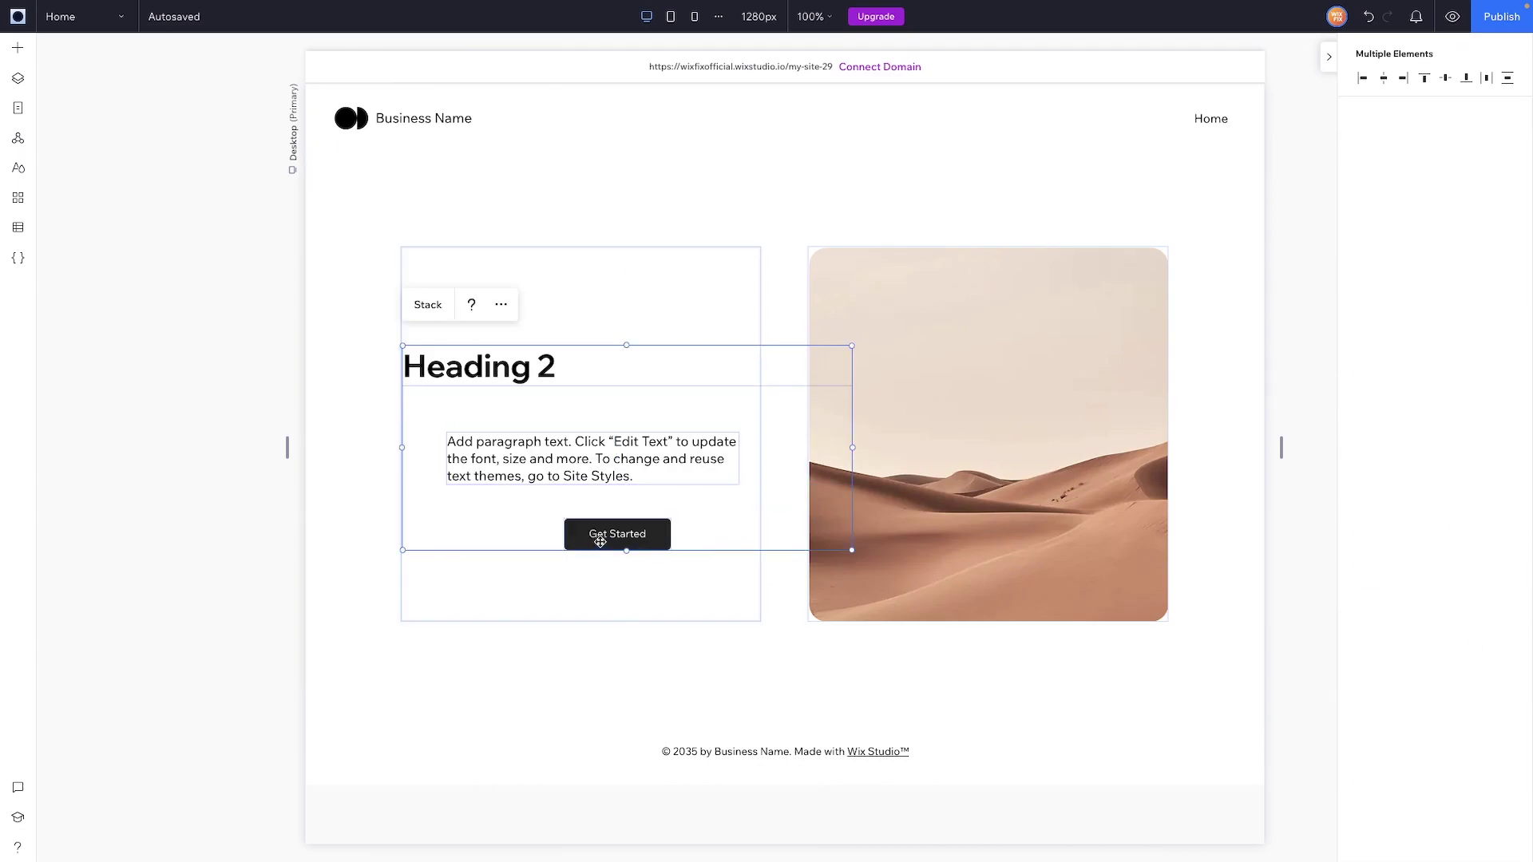
left_click(425, 312)
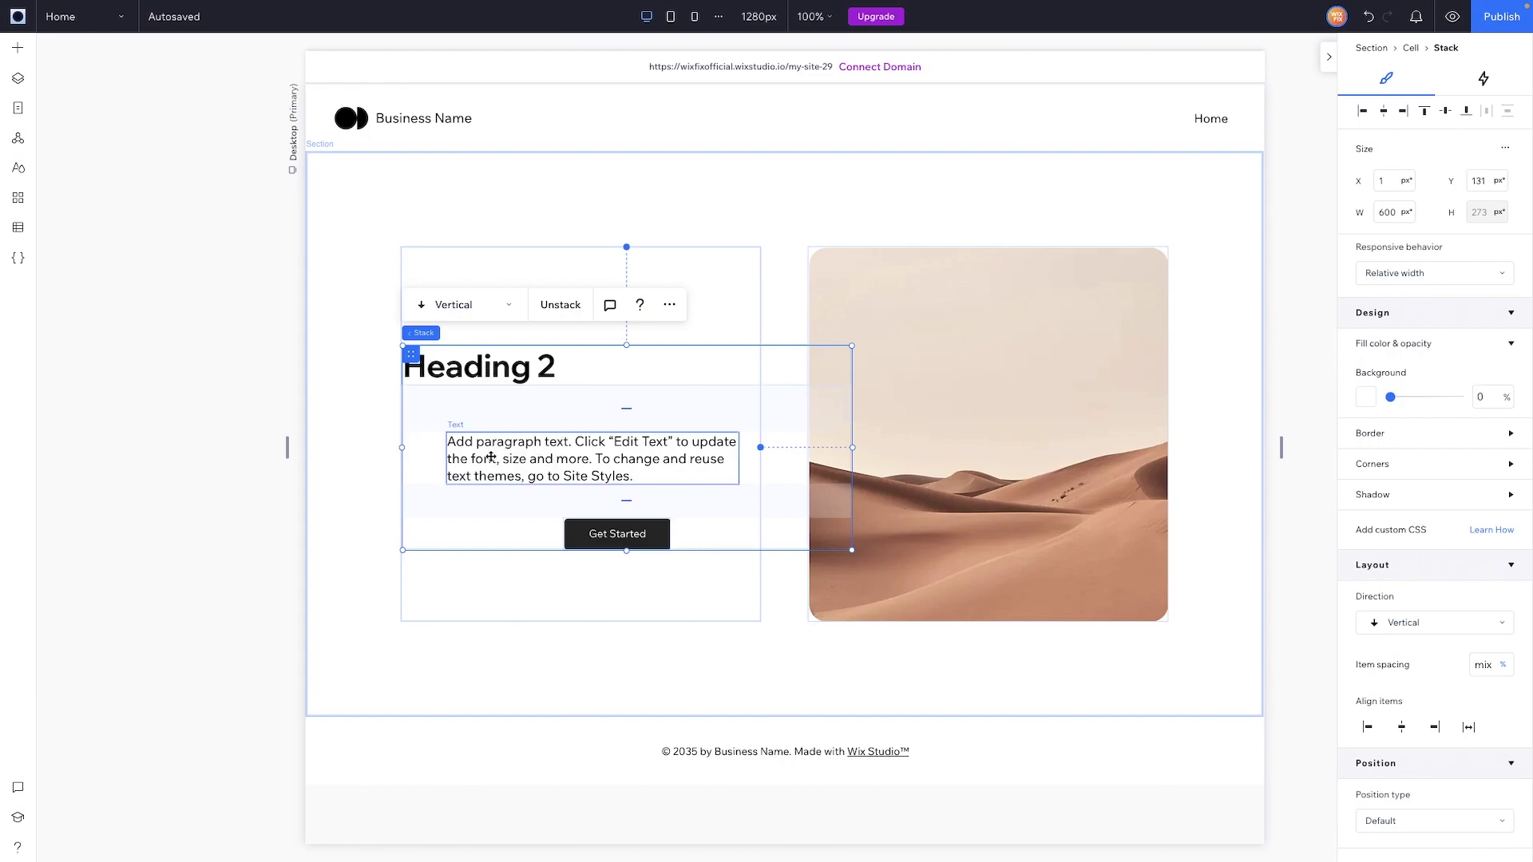
left_click_drag(635, 420, 626, 385)
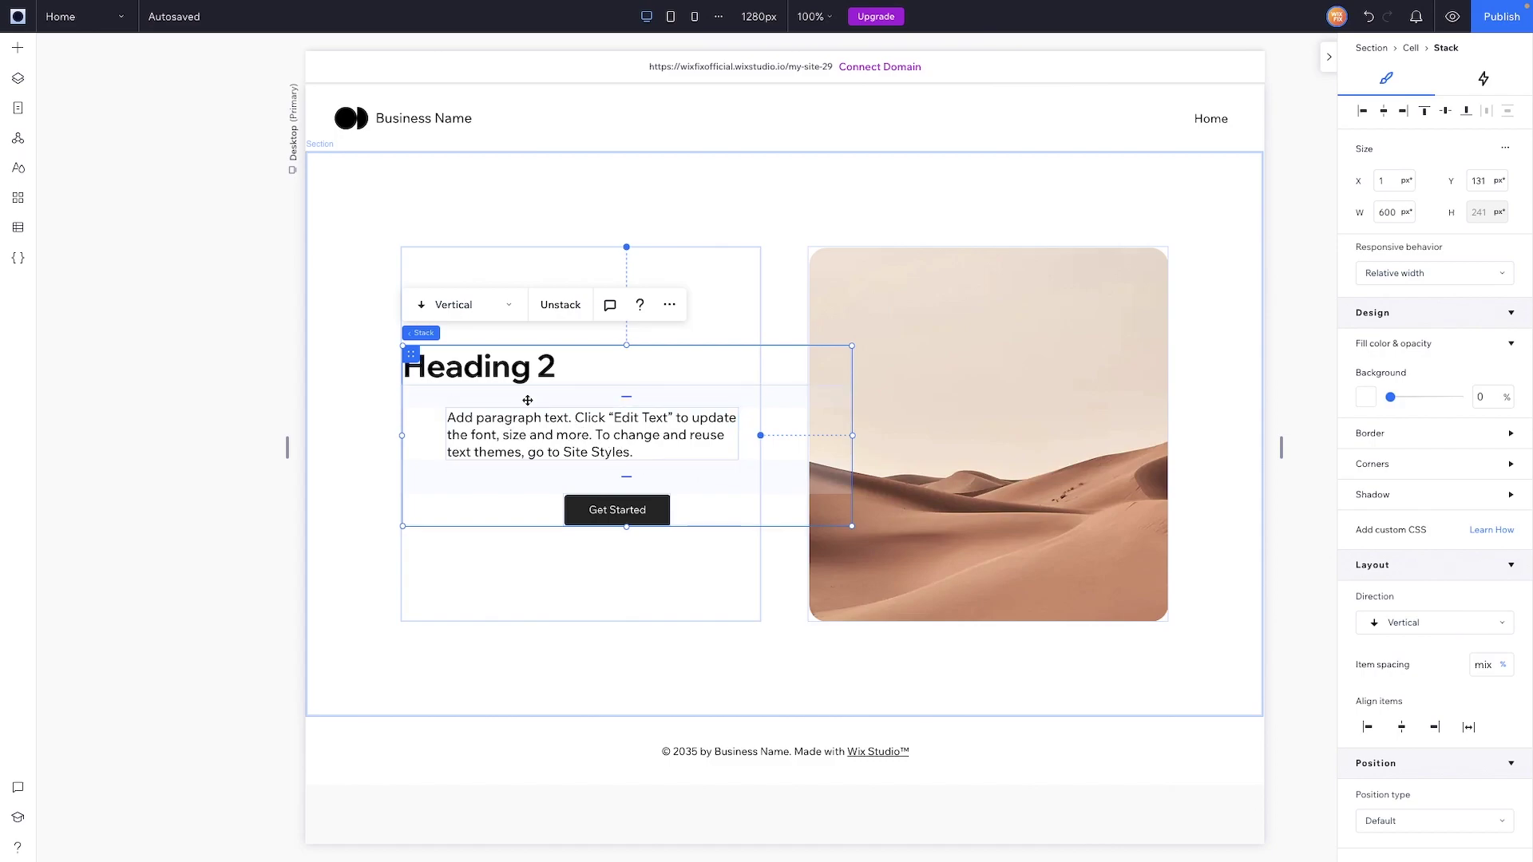
Align the stack and its items to the left and set the item spacing to 30 px
left_click(1365, 113)
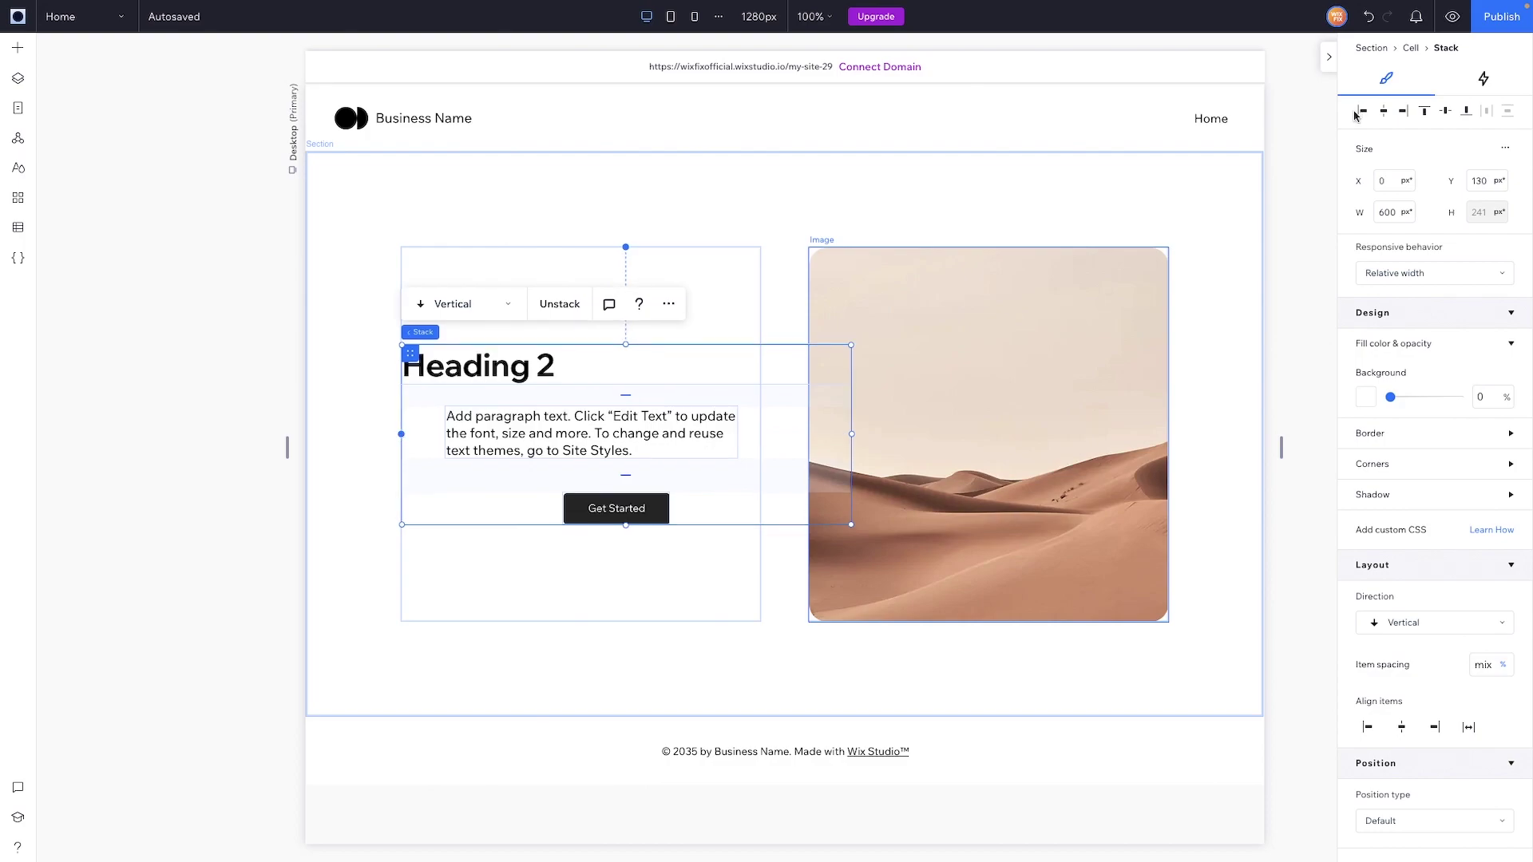
left_click(1366, 729)
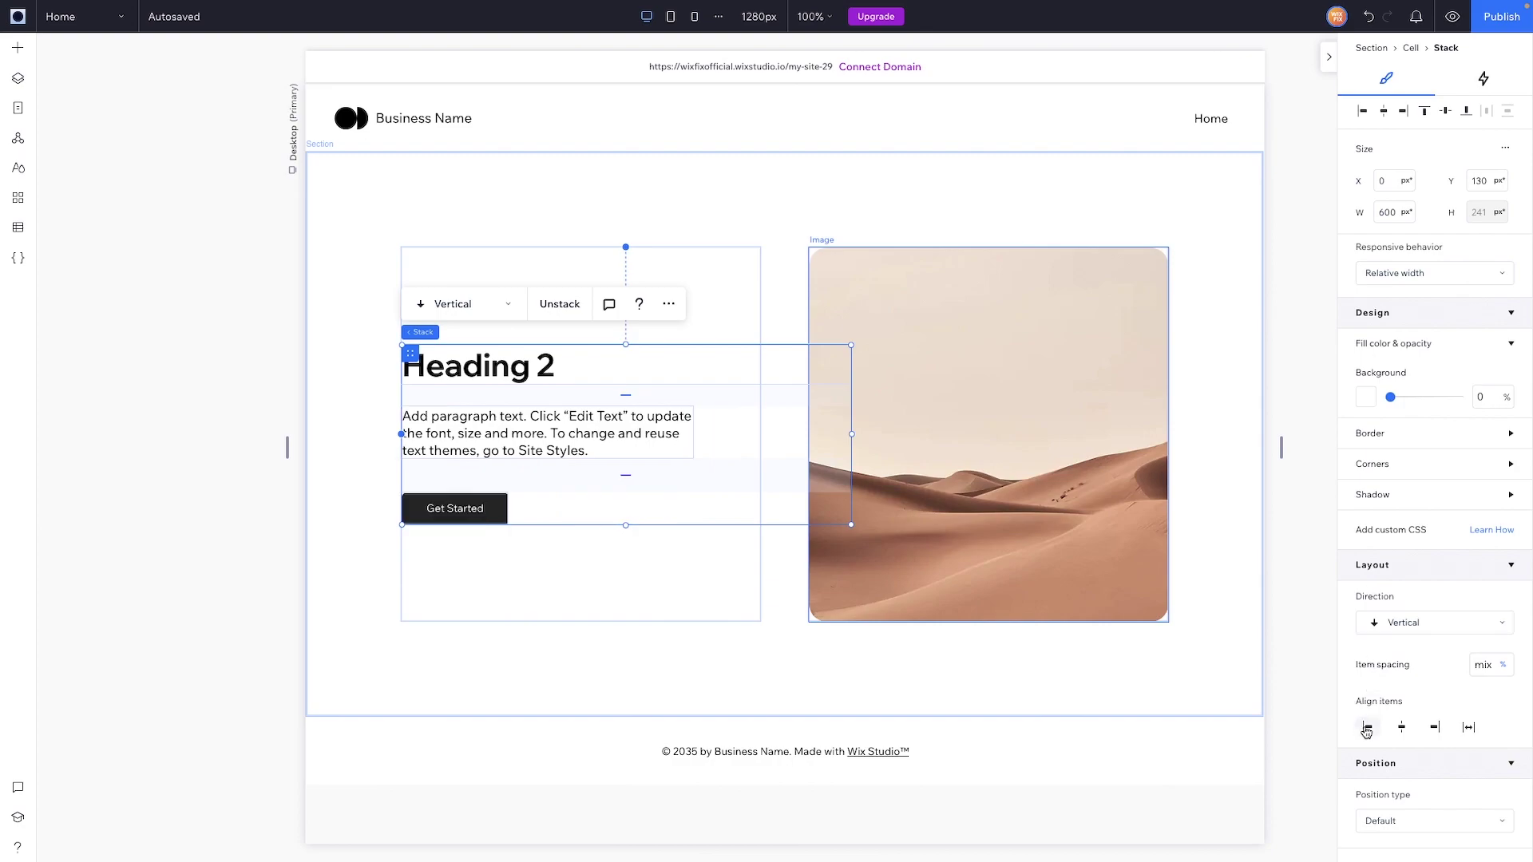
left_click(1493, 669)
type("30ppx")
key("Return")
Narrow the stack to the 480 px width of the left column and center it vertically in its cell
left_click_drag(851, 433, 759, 430)
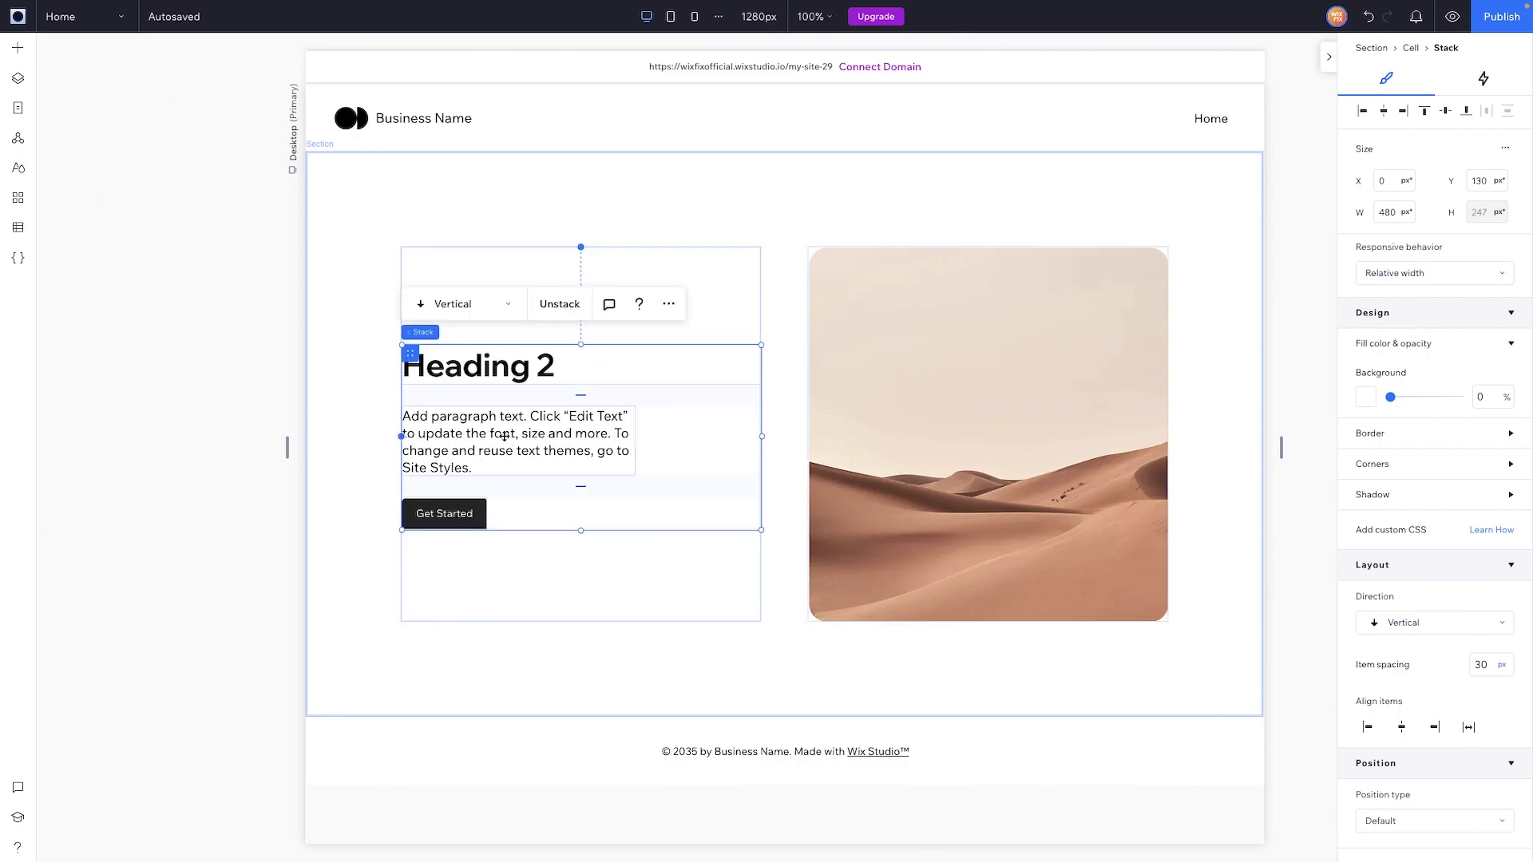
left_click(1443, 112)
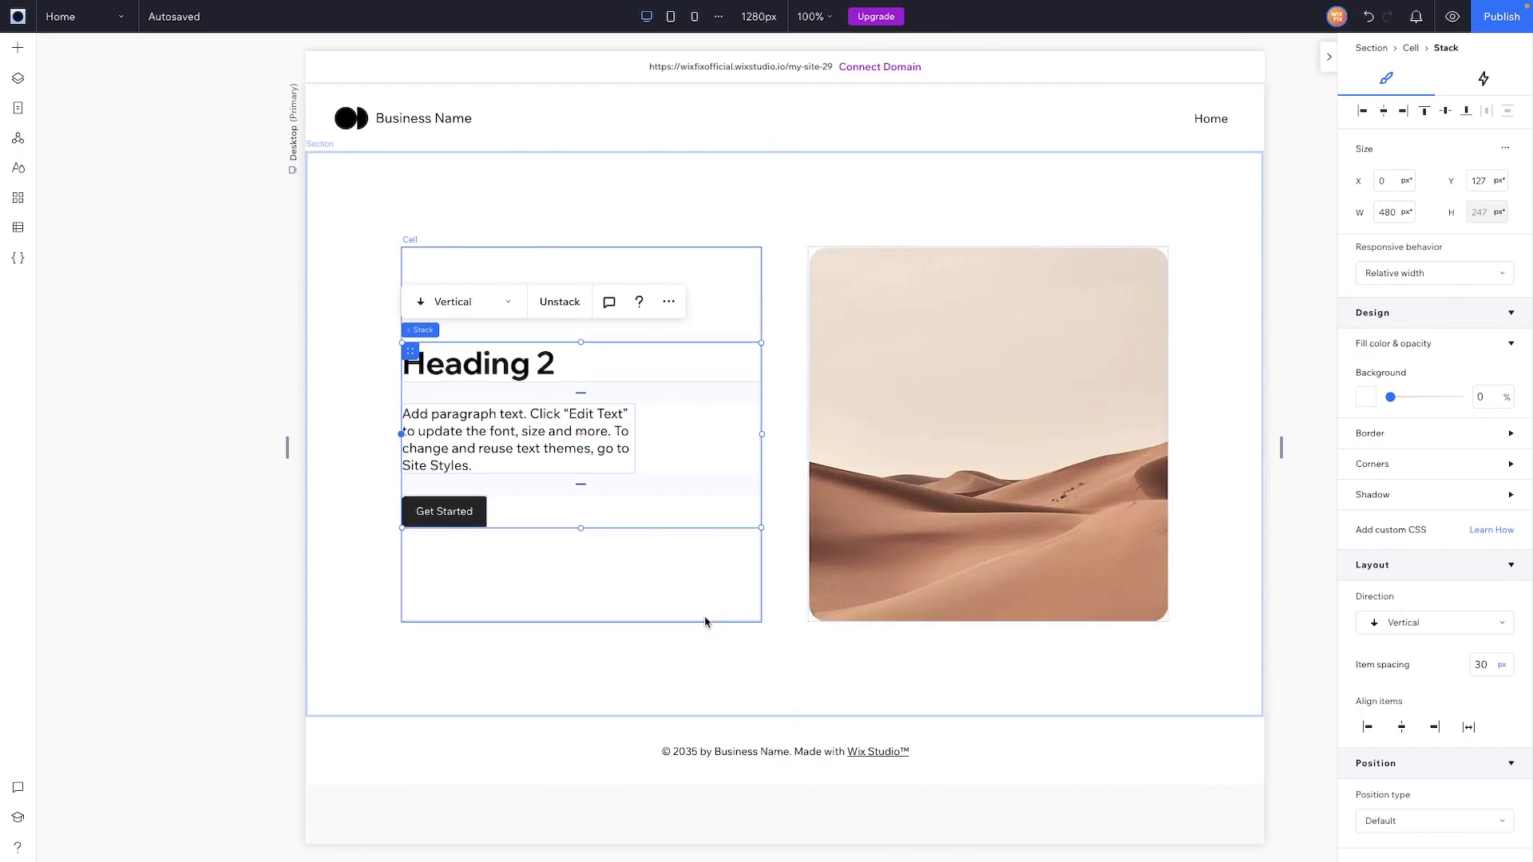
Link the section's padding sides and set them all to 5%
left_click(639, 658)
scroll(1430, 621, "down", 5)
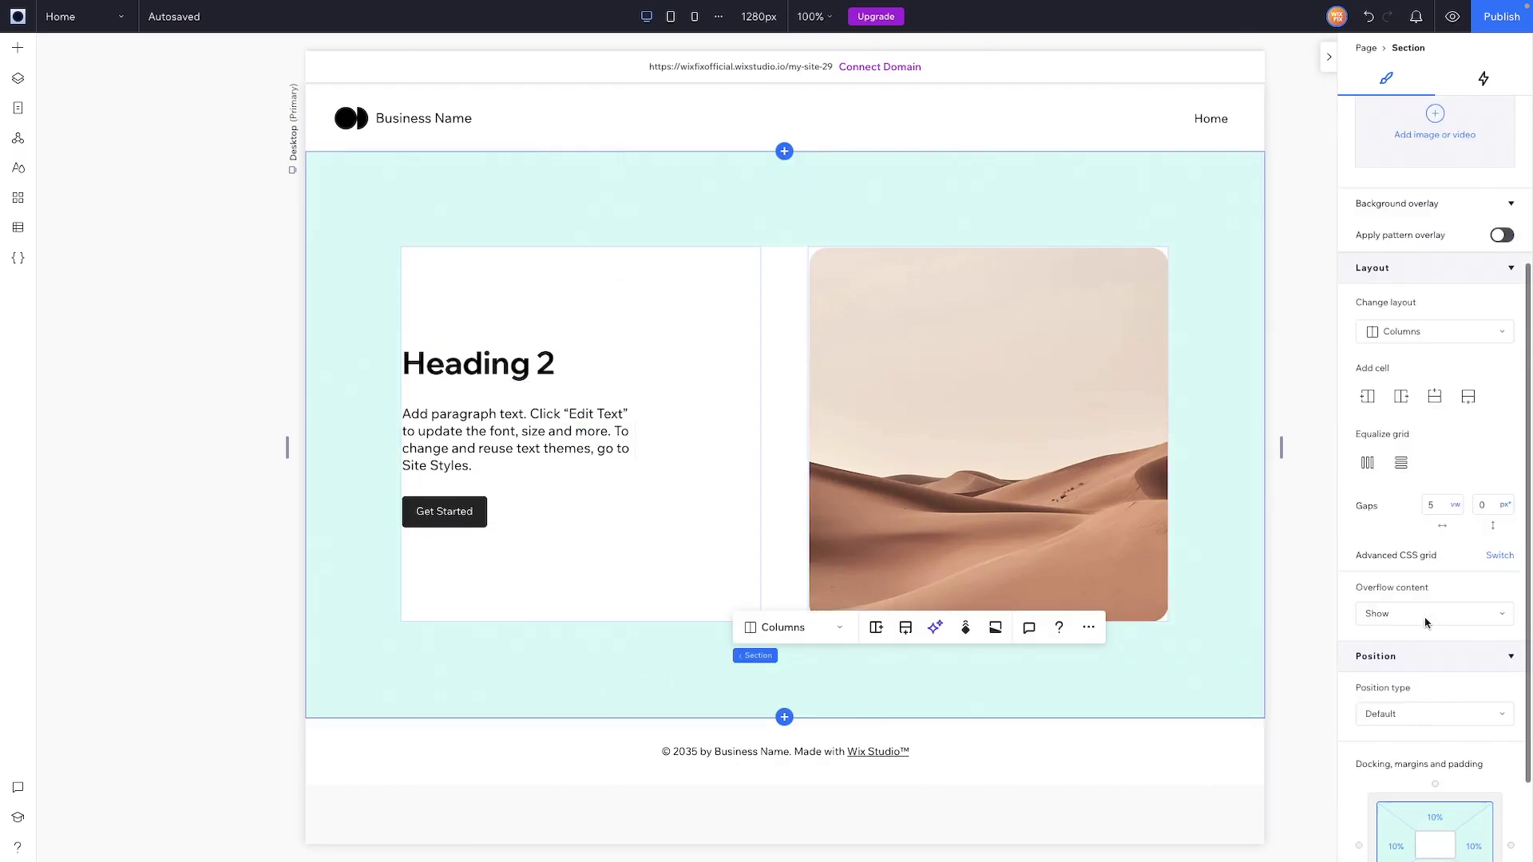
left_click(1399, 730)
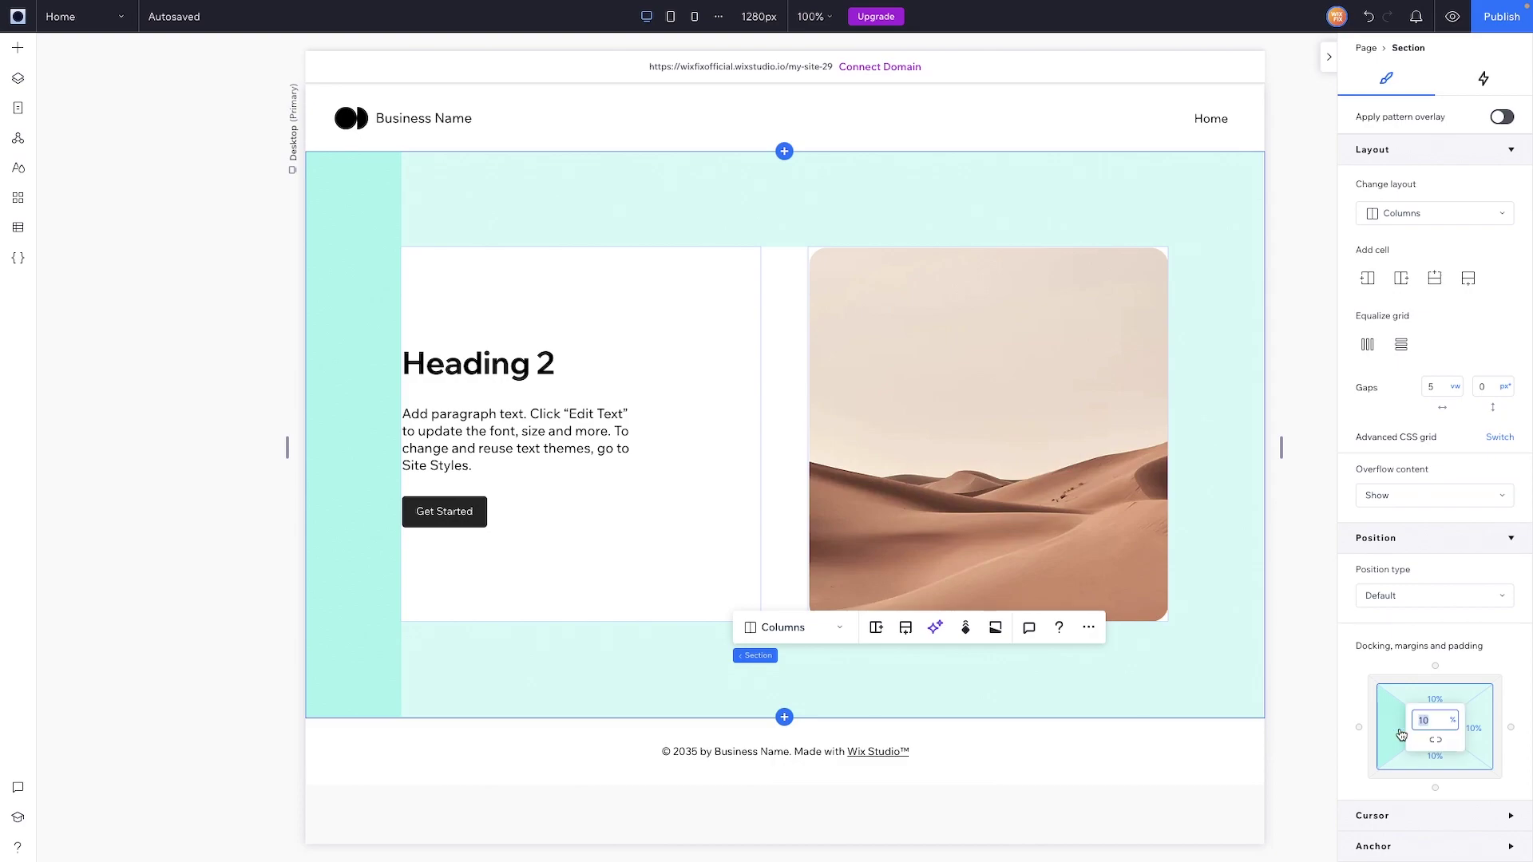
type("5")
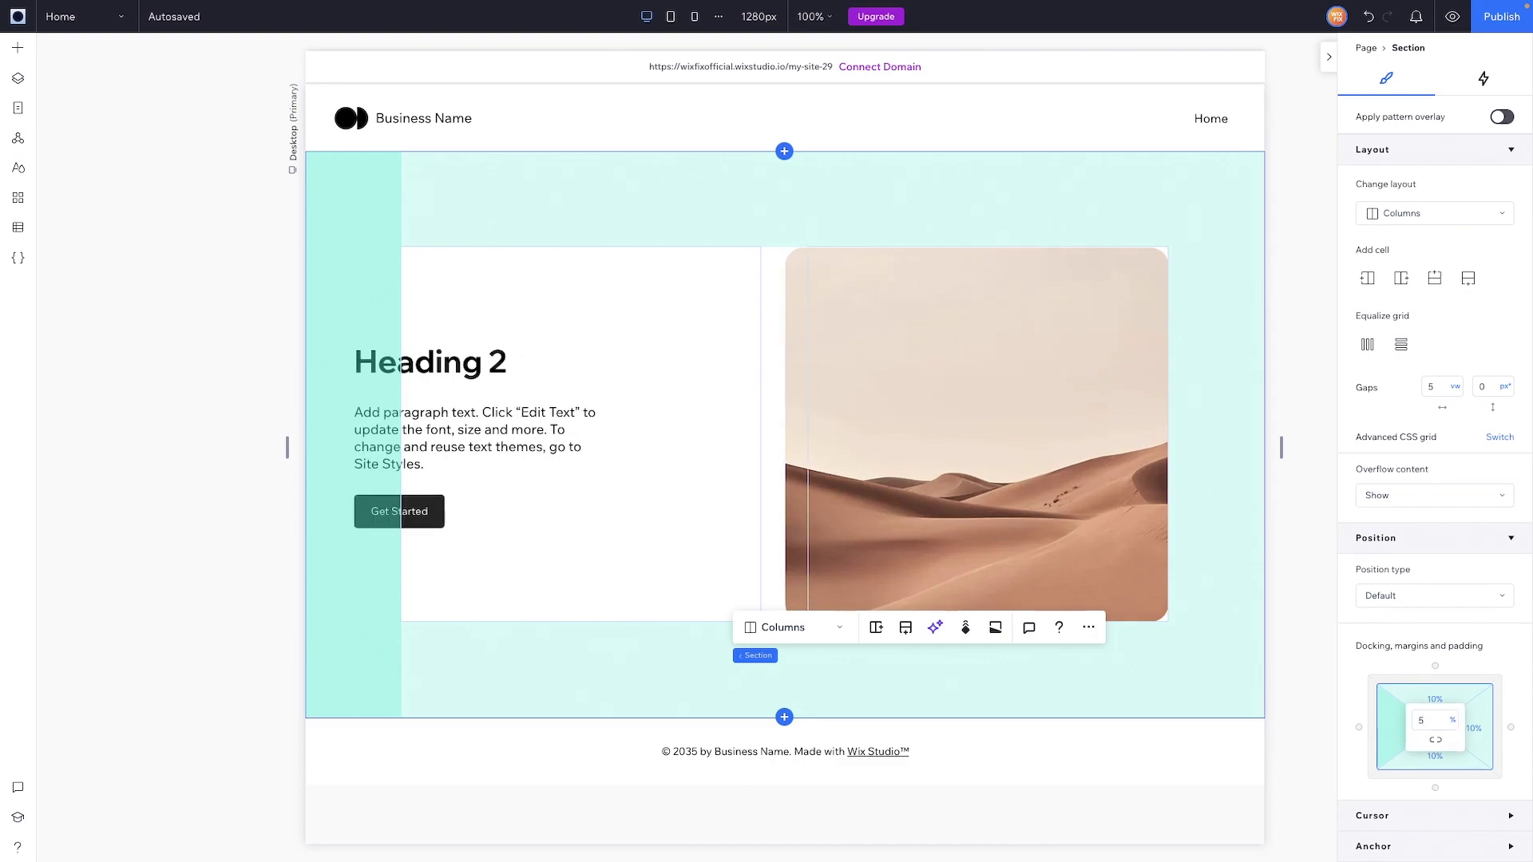
left_click(1437, 742)
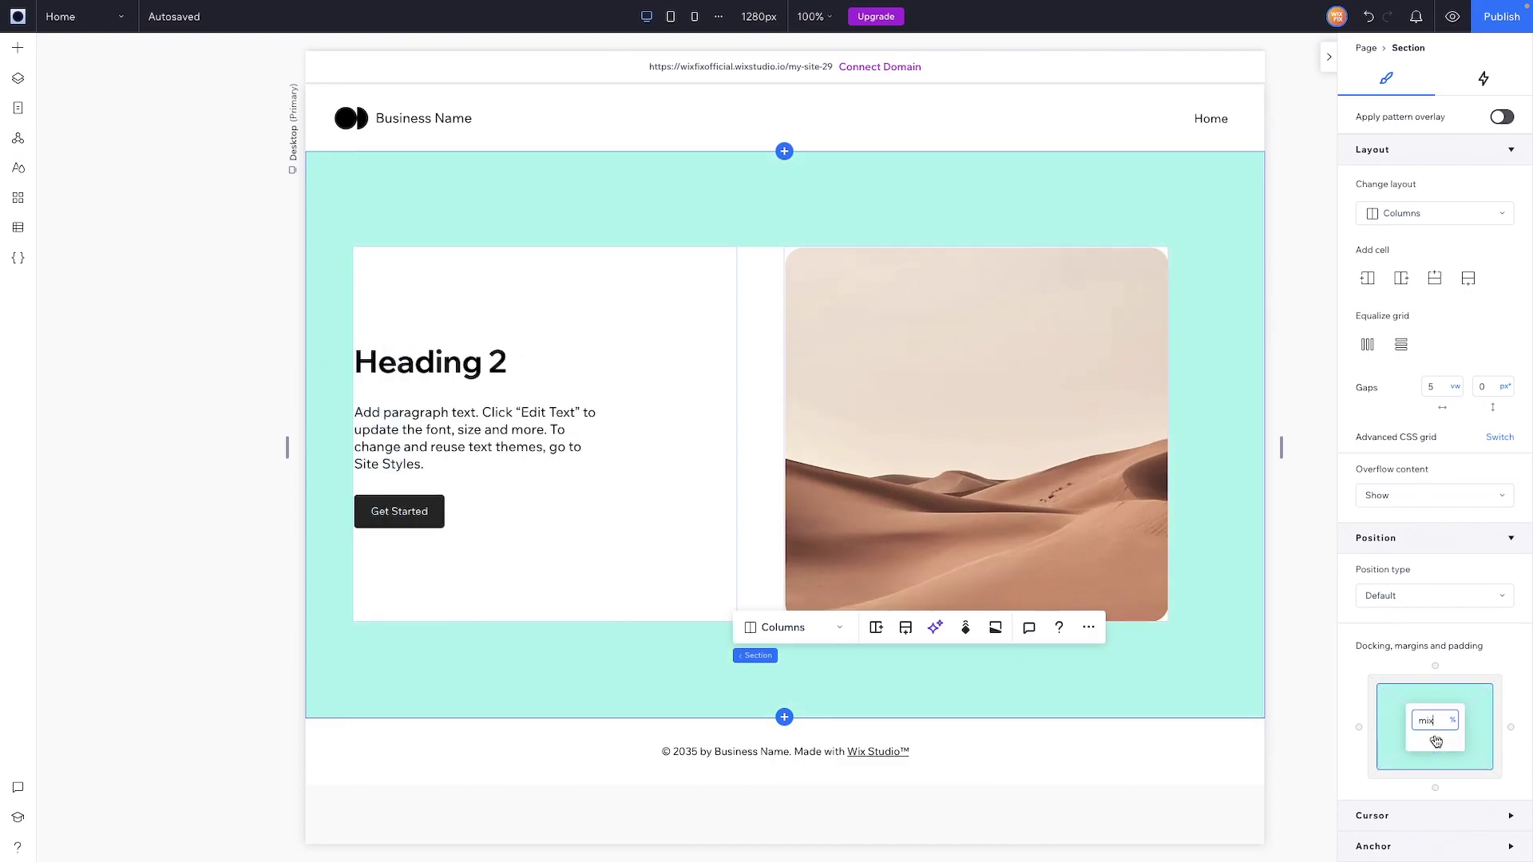
left_click(1433, 720)
type("5")
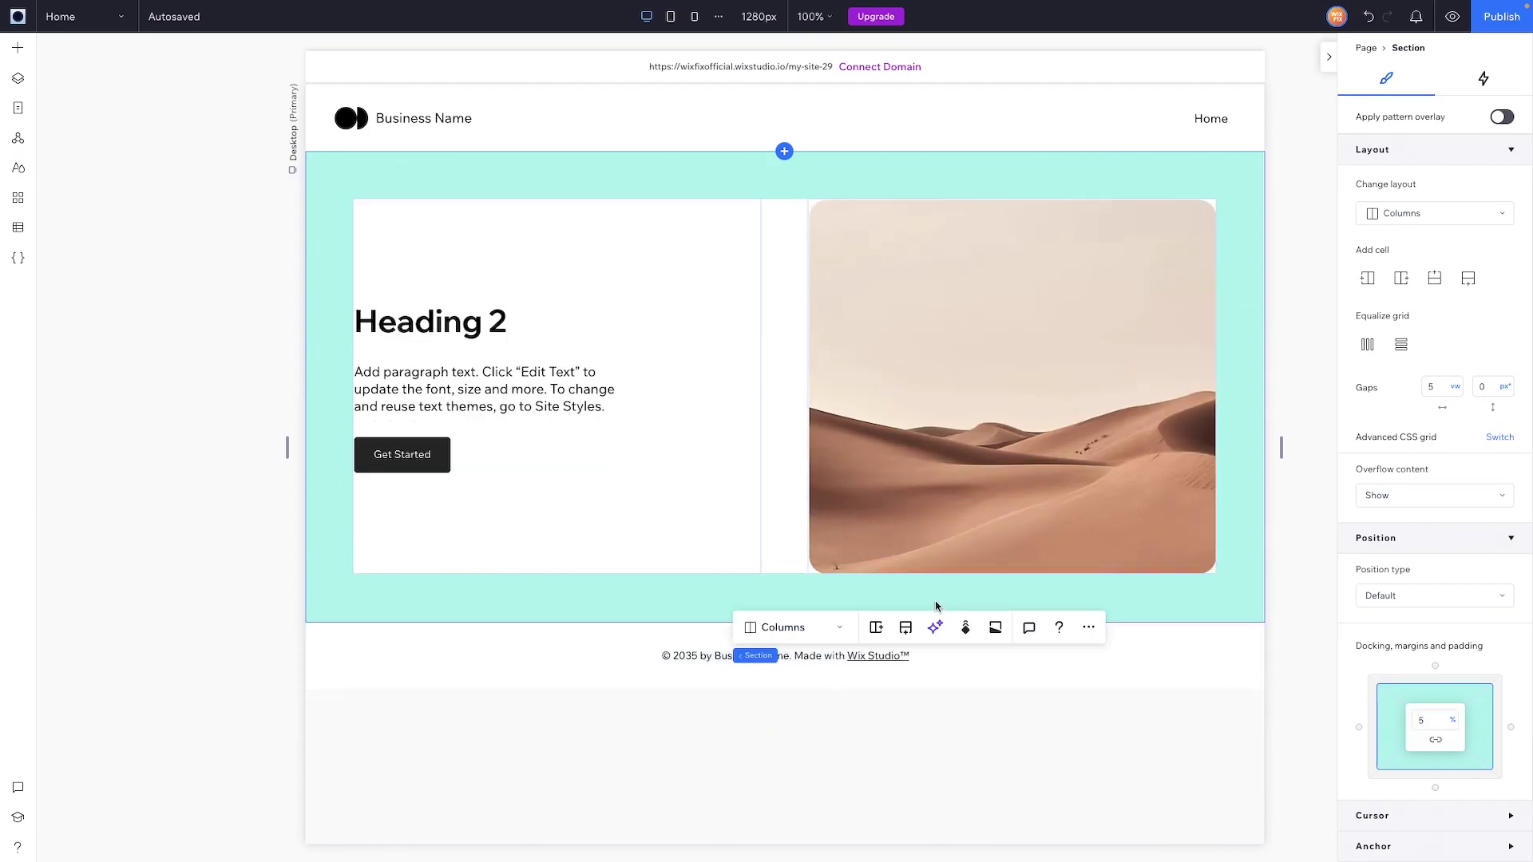
Widen the section's left column by shifting the column divider toward the image
left_click(740, 337)
left_click(735, 270)
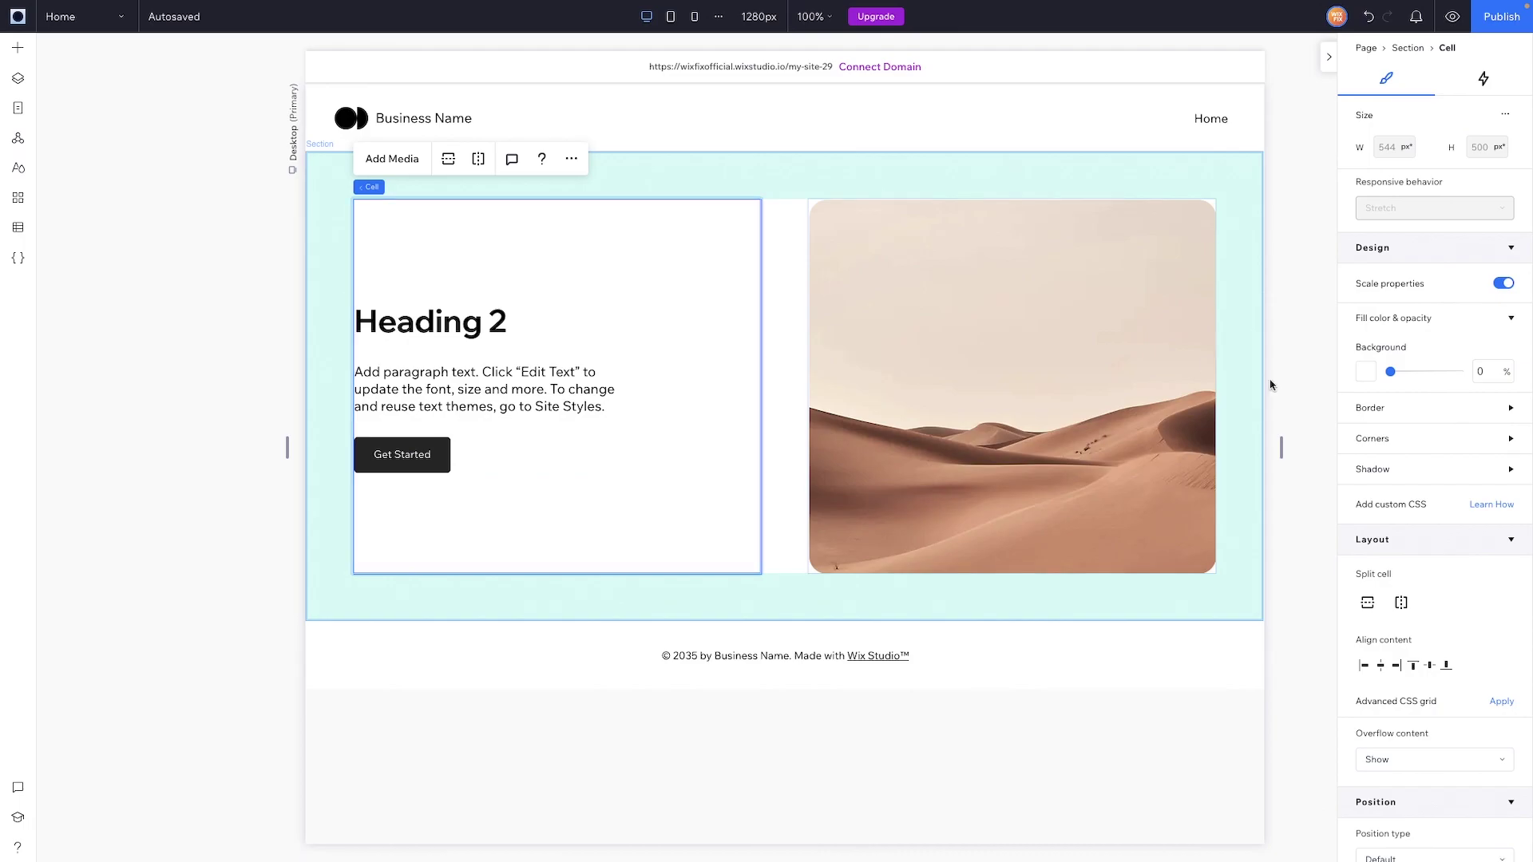
scroll(1482, 411, "down", 3)
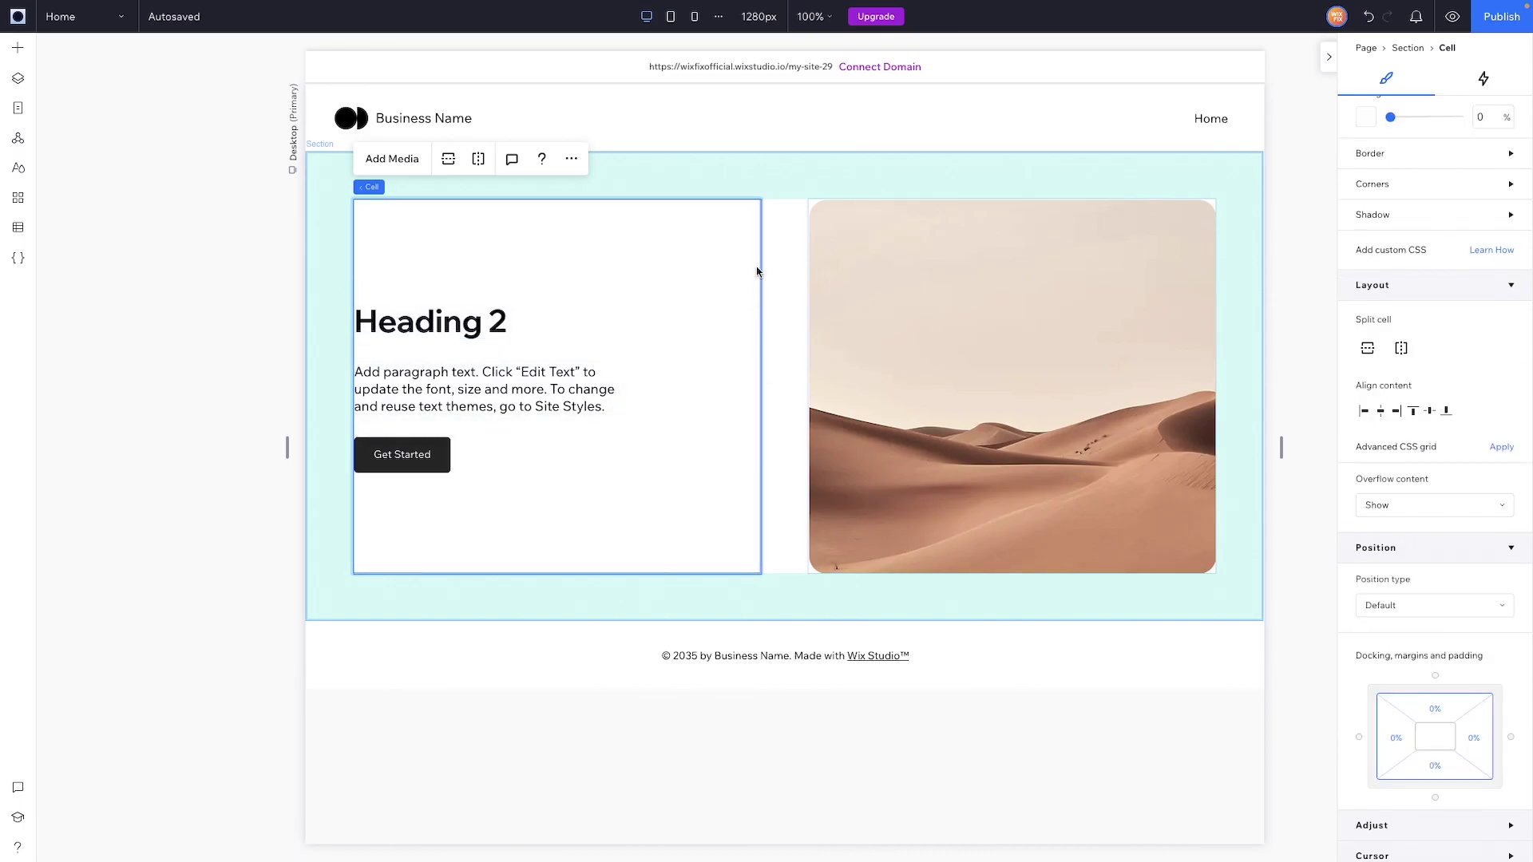
left_click_drag(786, 410, 856, 403)
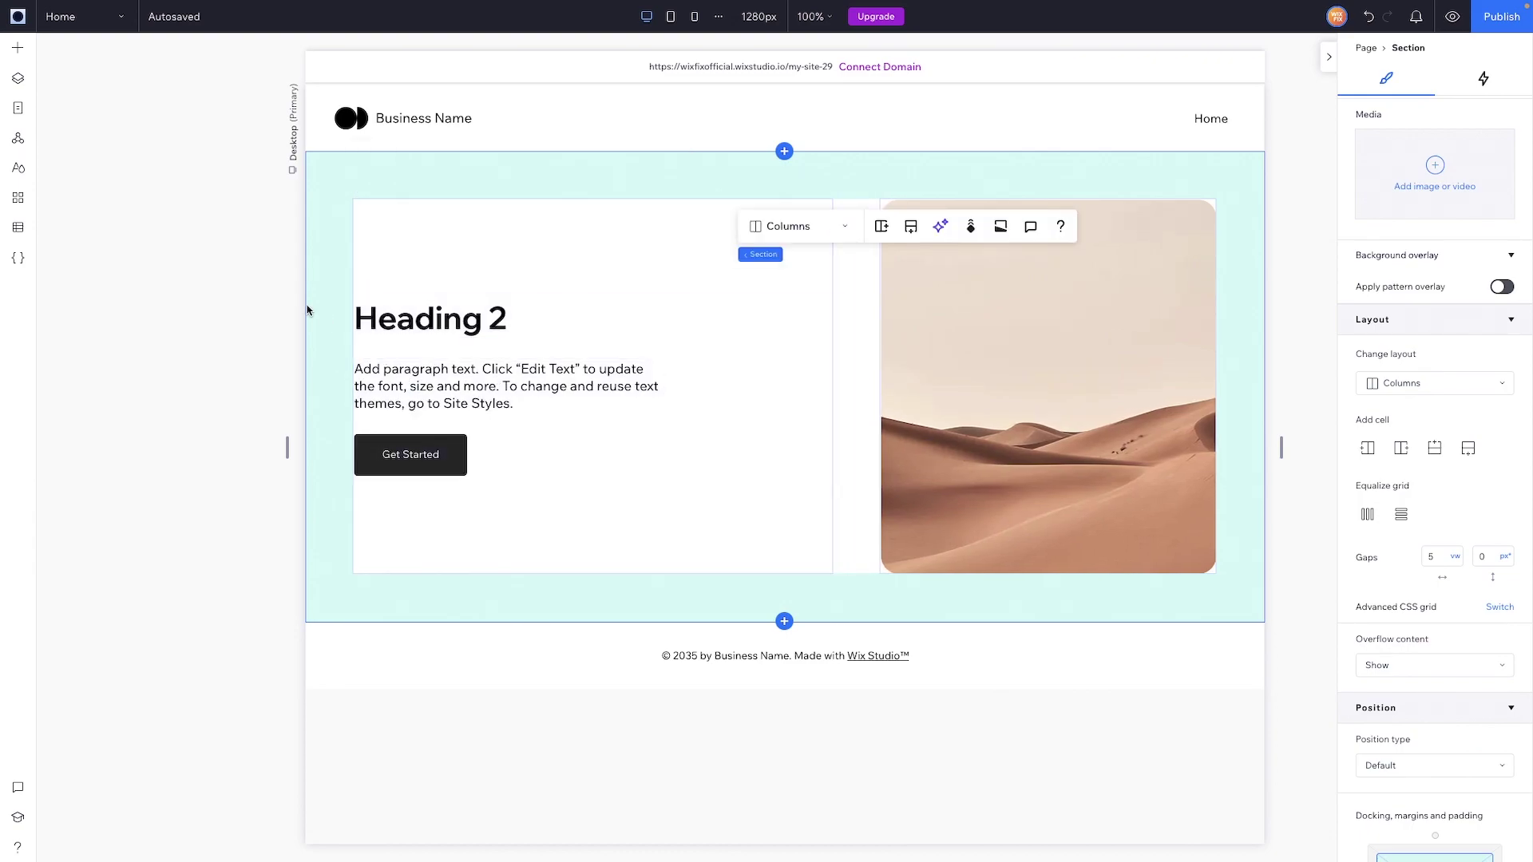
Narrow the text stack to about 442 px wide and widen its paragraph text
left_click(487, 343)
left_click_drag(832, 385, 686, 386)
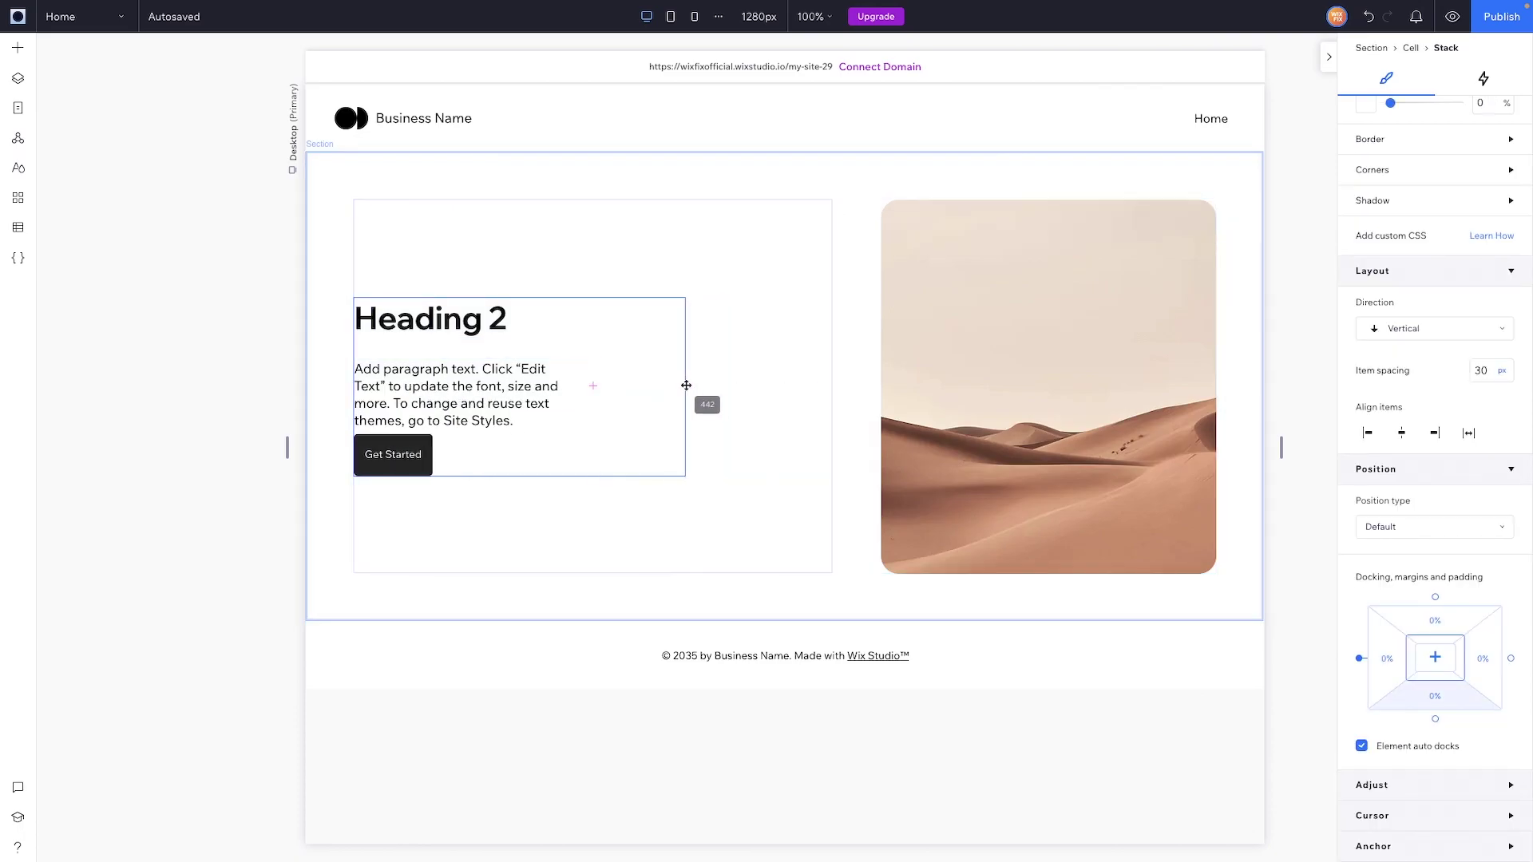
left_click(555, 389)
left_click_drag(569, 387, 649, 386)
Center the text stack horizontally inside the left column and deselect it
left_click(604, 424)
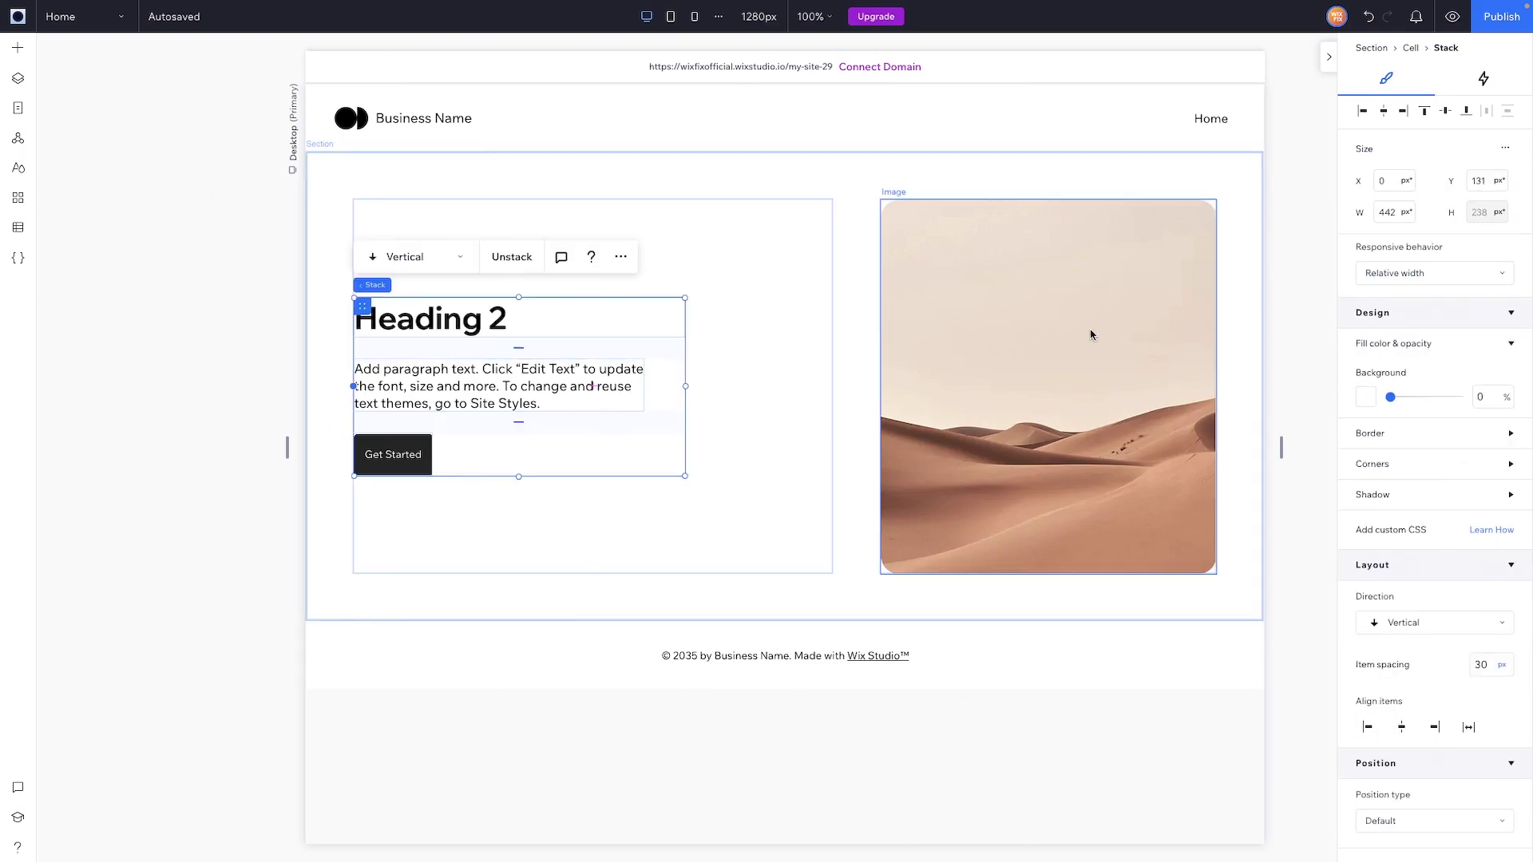
left_click(1383, 111)
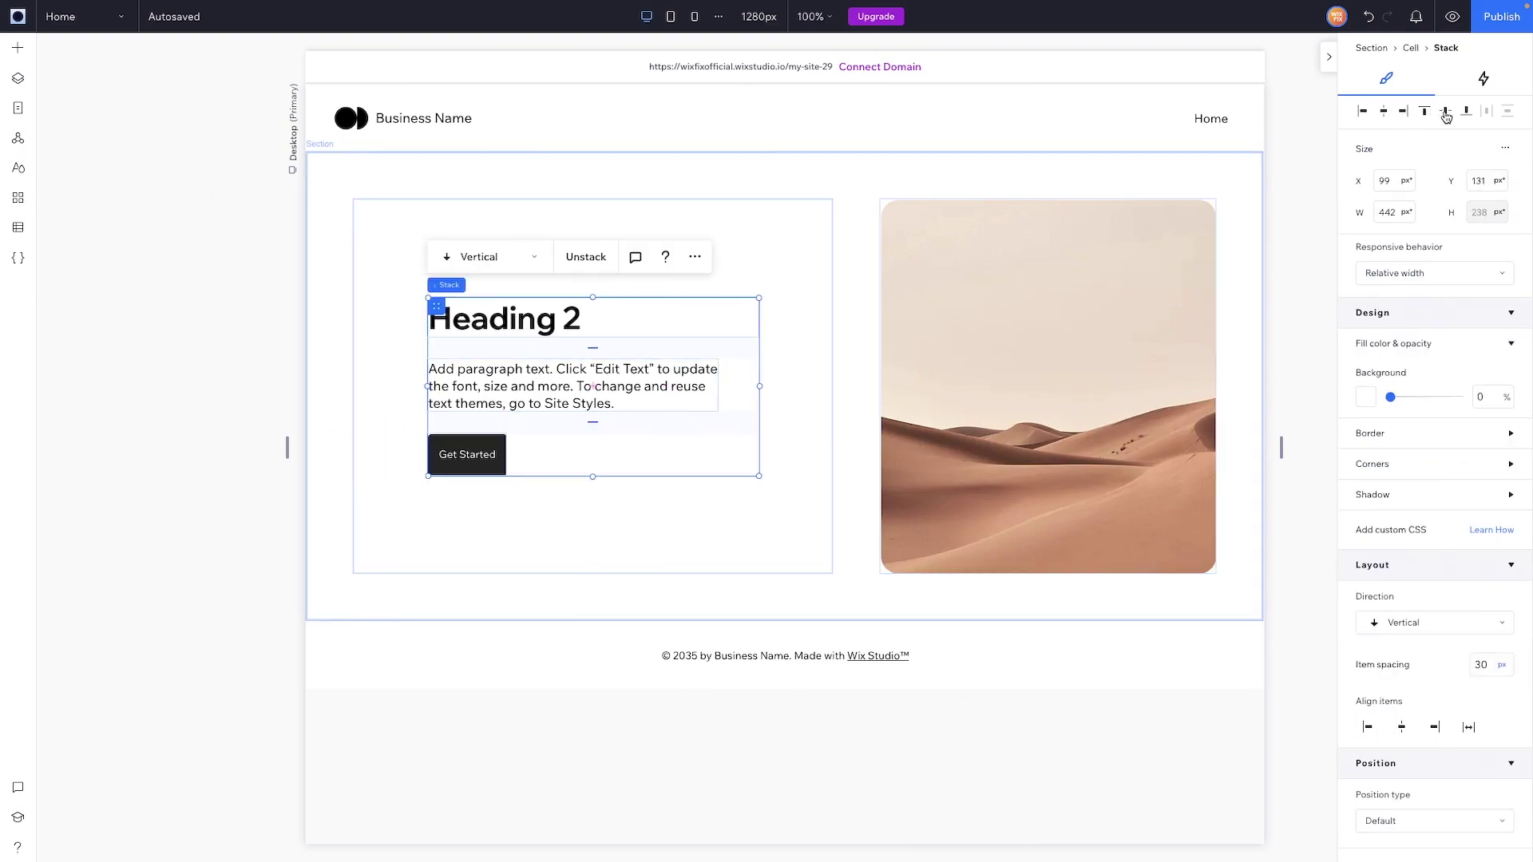
left_click(1229, 659)
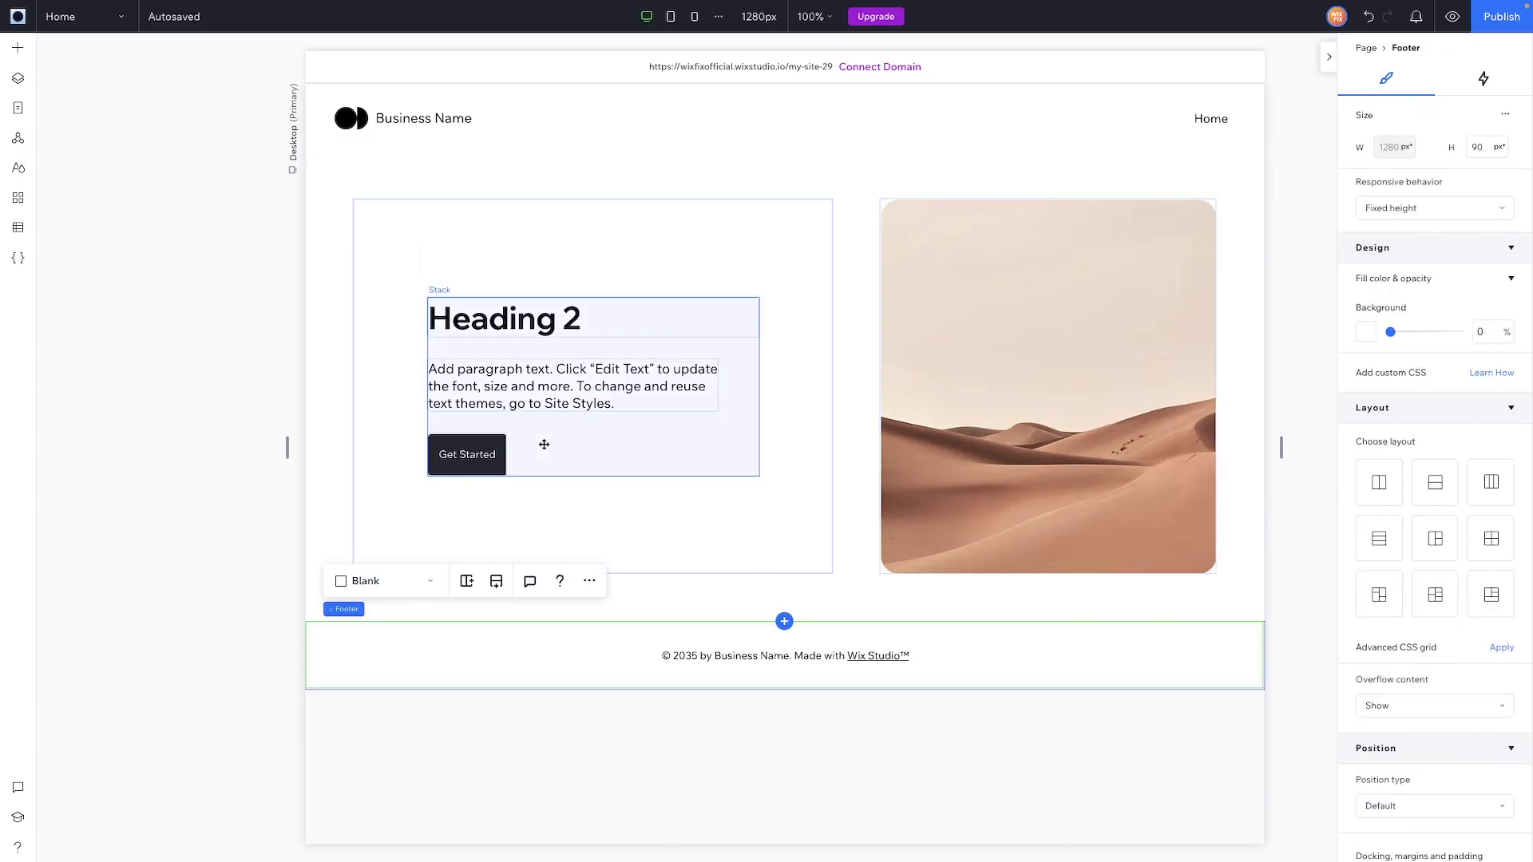
Check how the section looks at the tablet and mobile breakpoints, and return to the desktop view
left_click(849, 273)
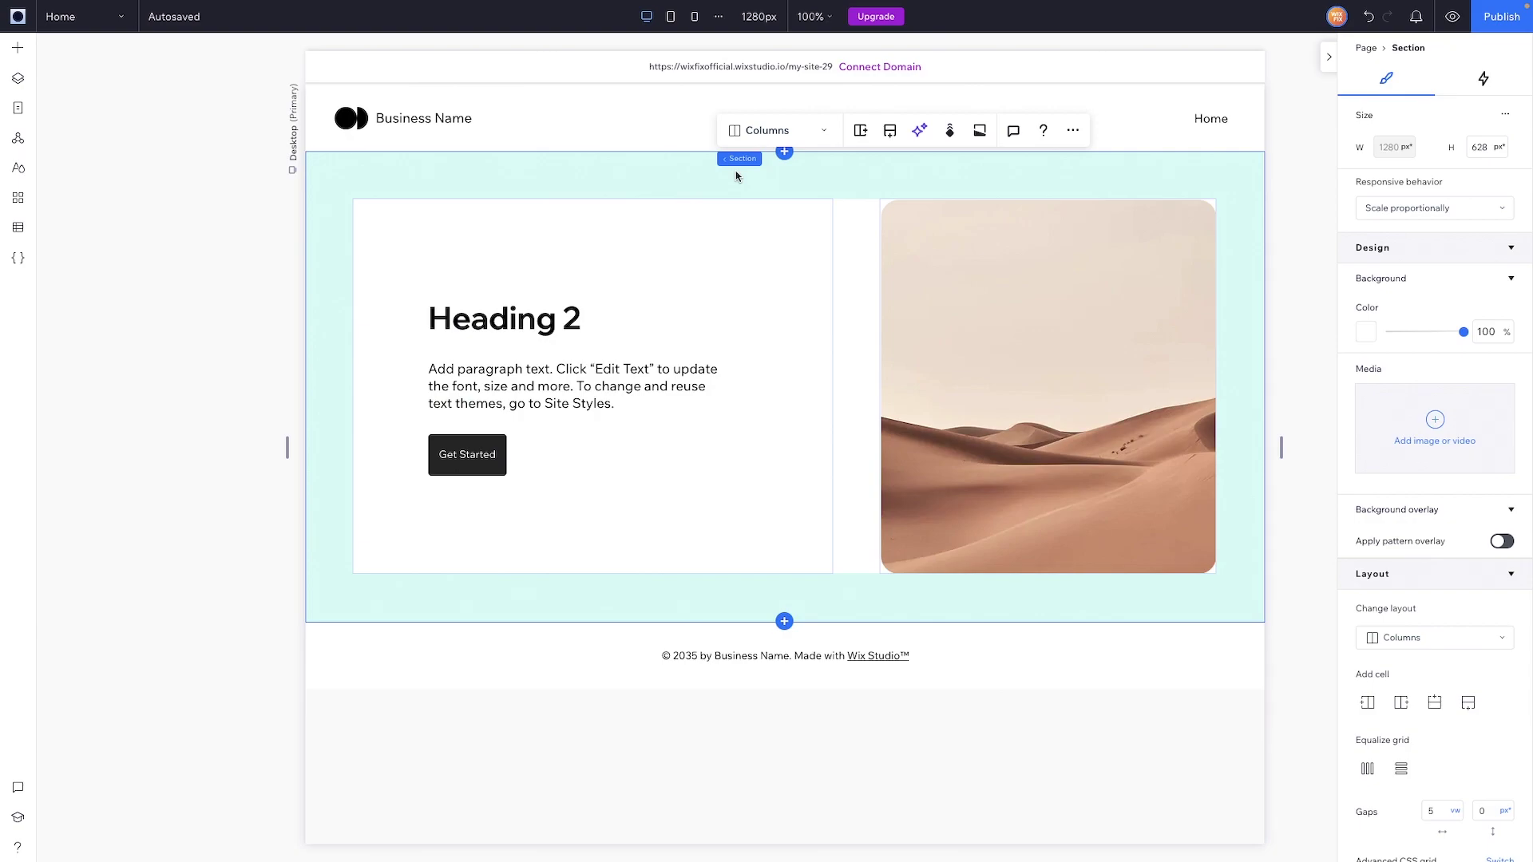
left_click(672, 28)
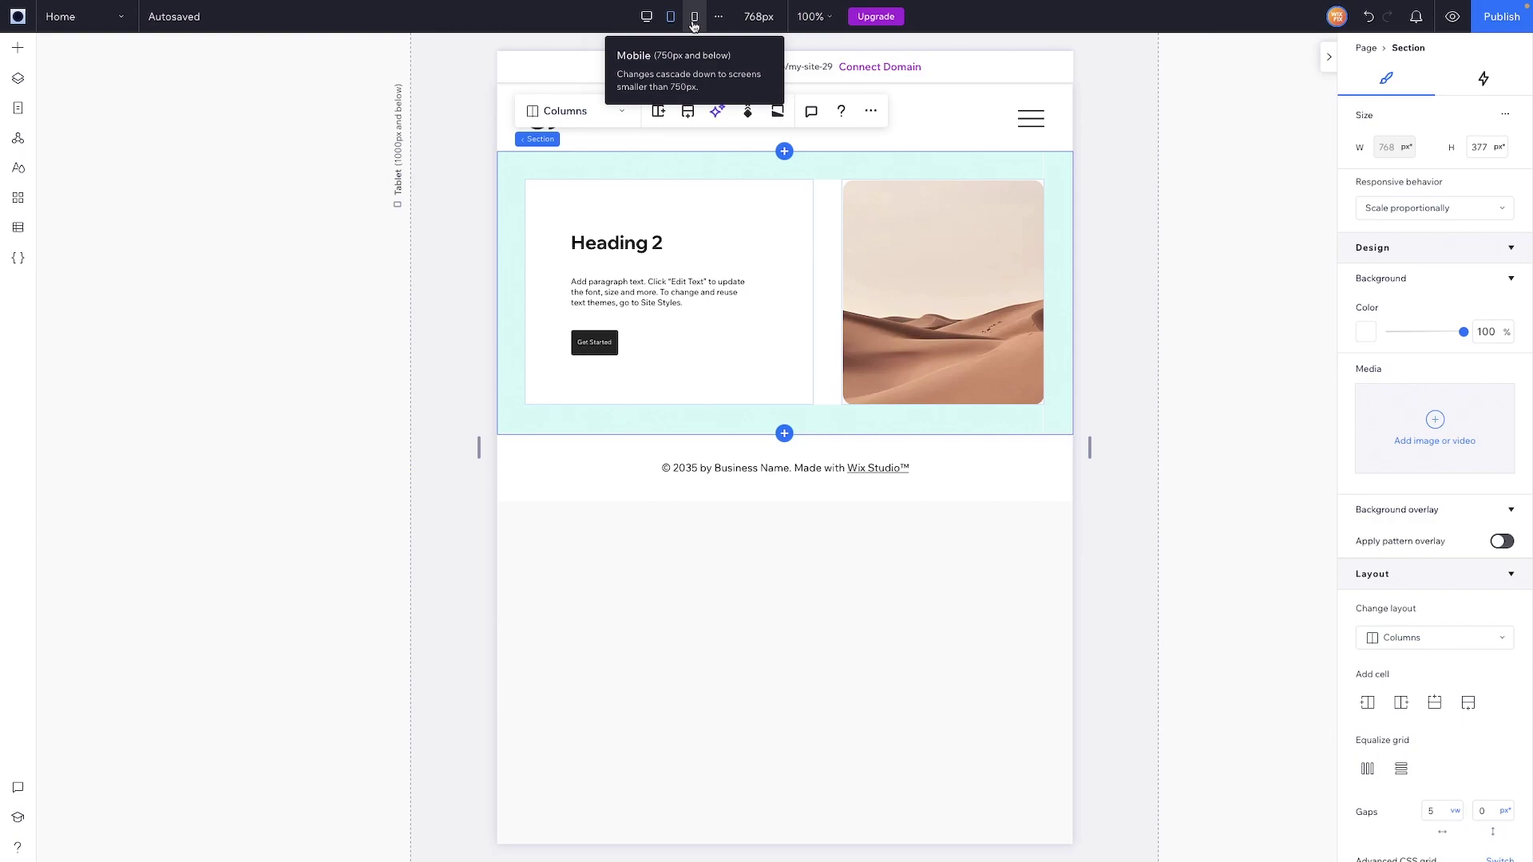
left_click(693, 22)
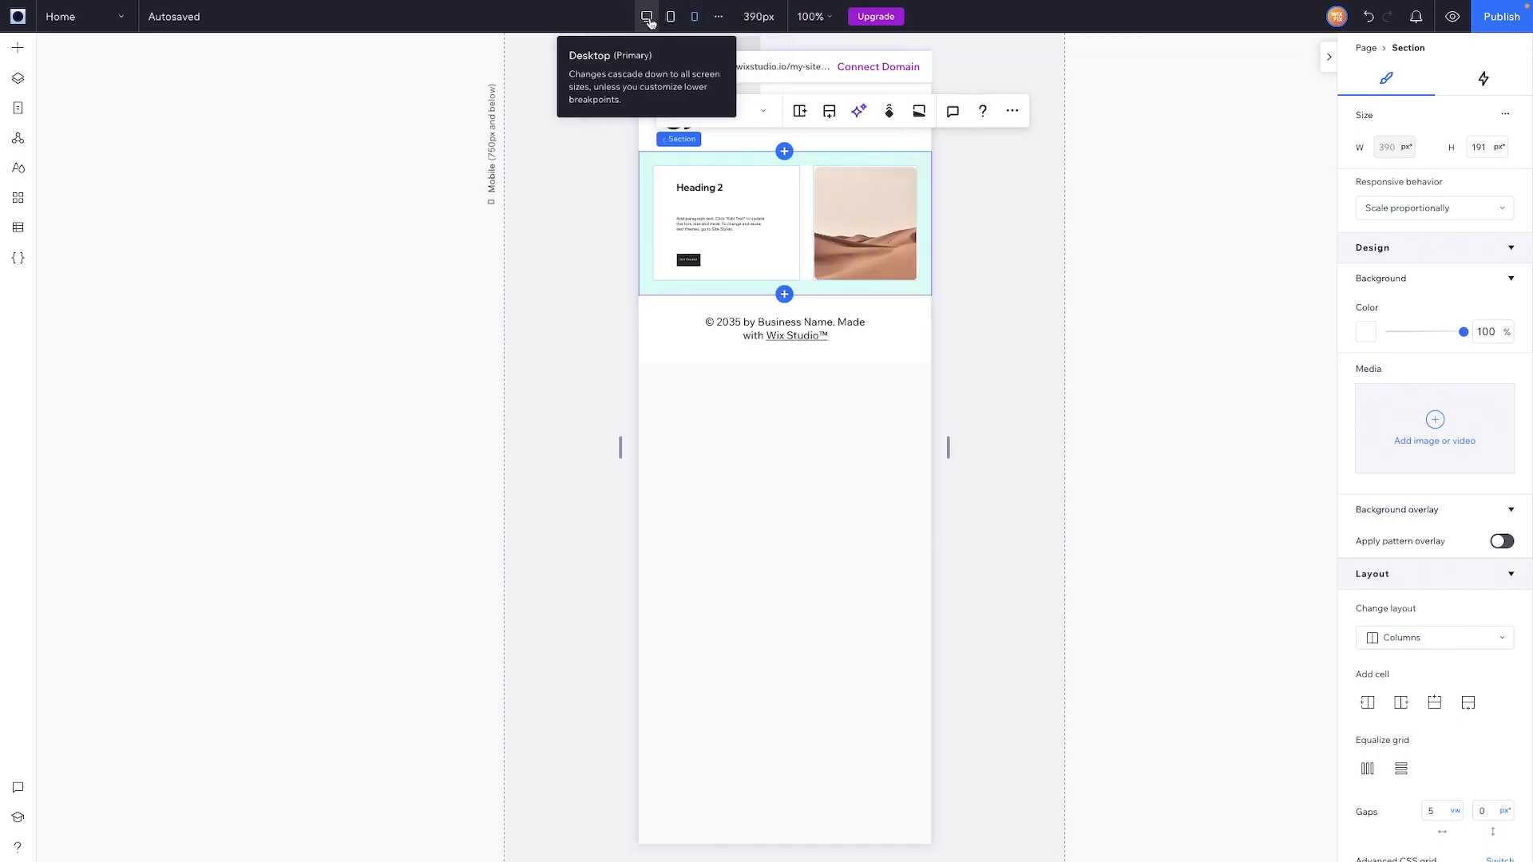
left_click(647, 17)
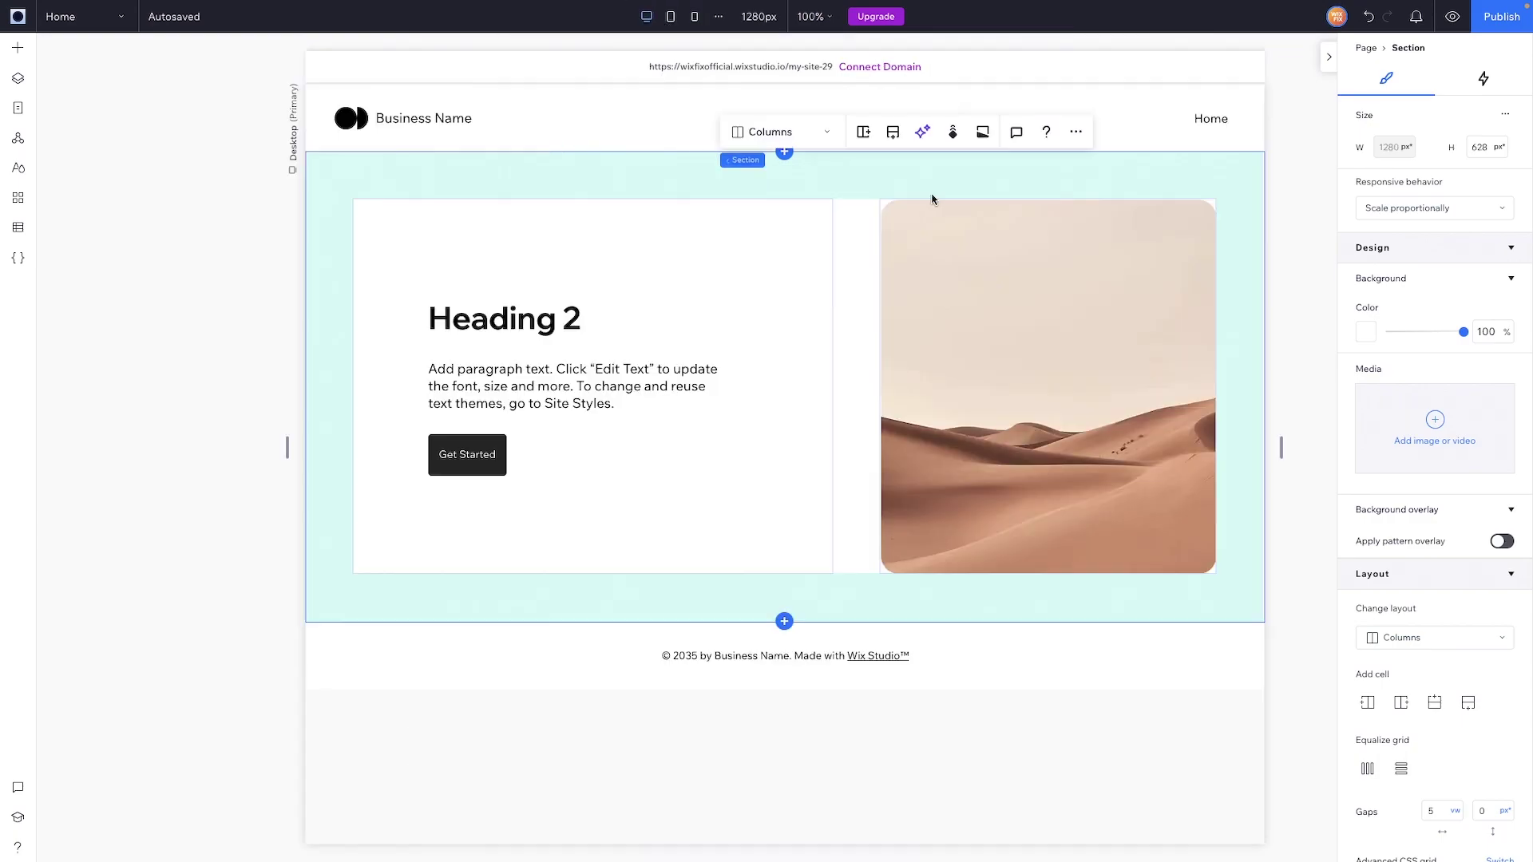
Generate a responsive design for the section with Responsive AI and preview it down to a mobile width of 322 px
left_click(927, 134)
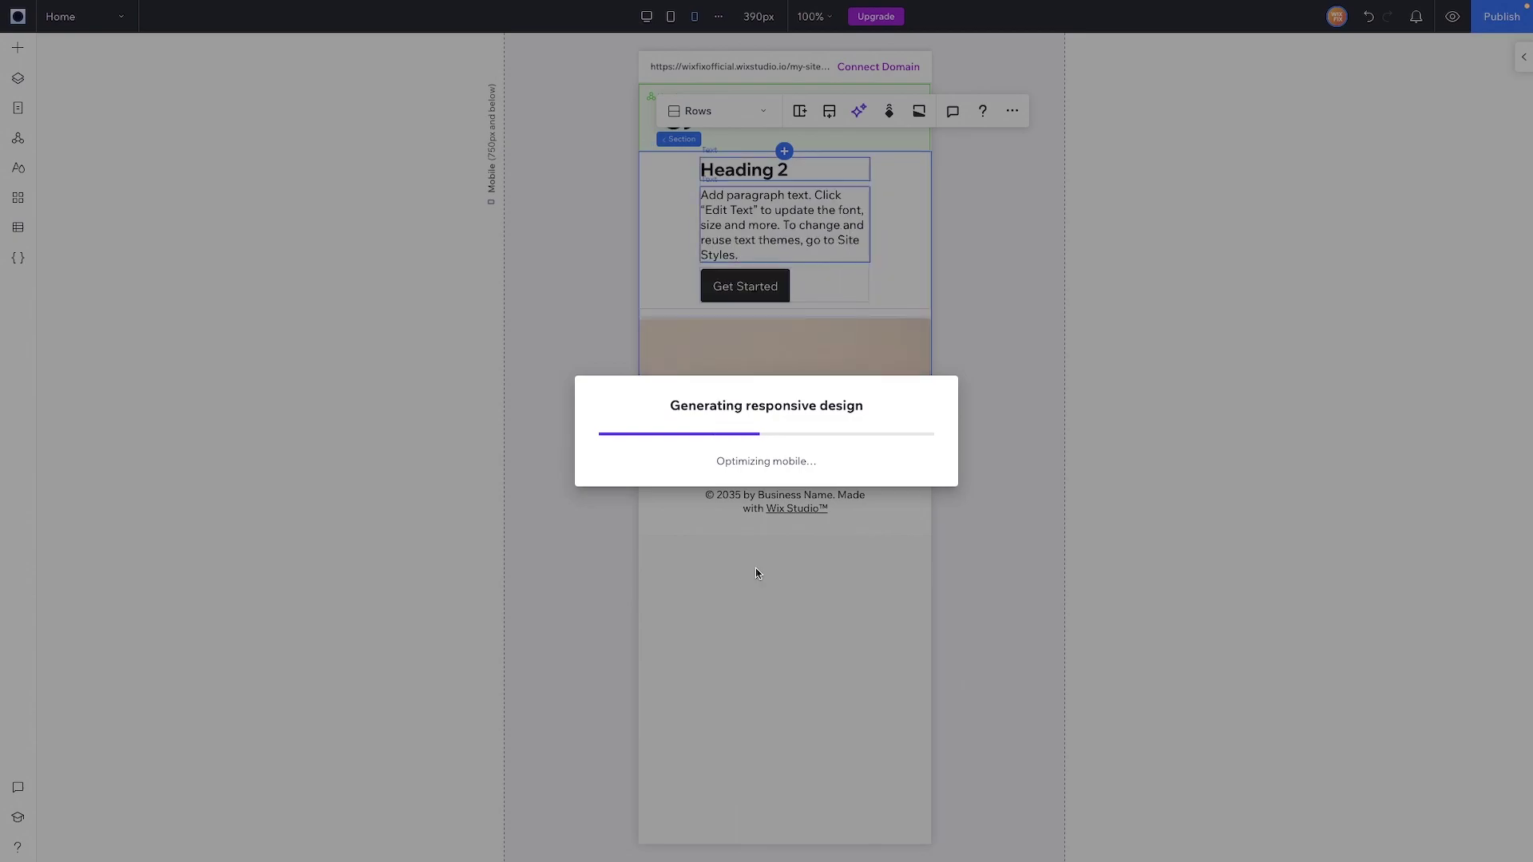
scroll(735, 393, "down", 2)
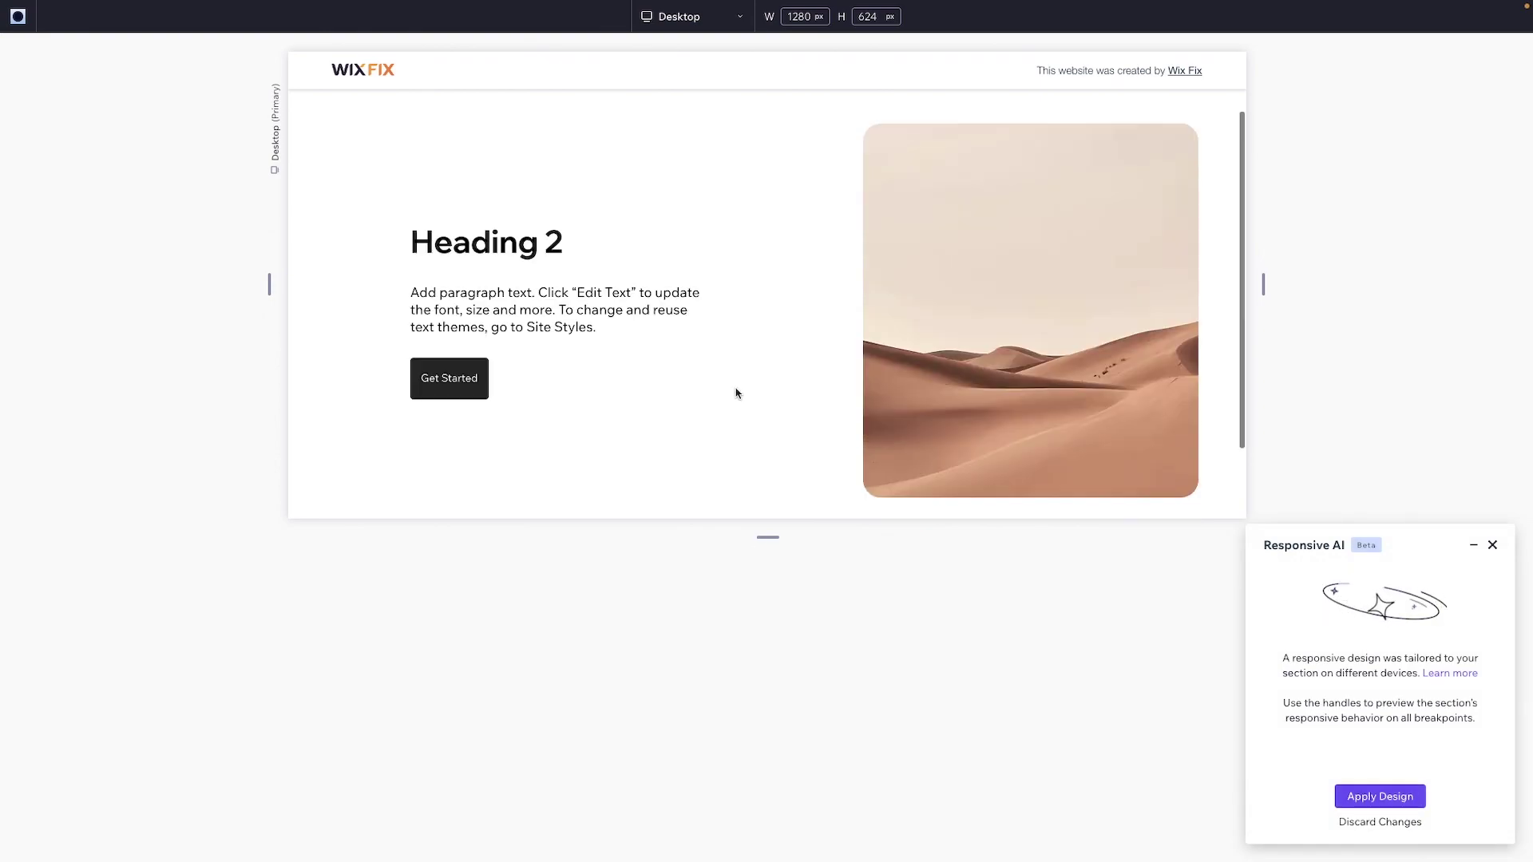
scroll(735, 394, "down", 1)
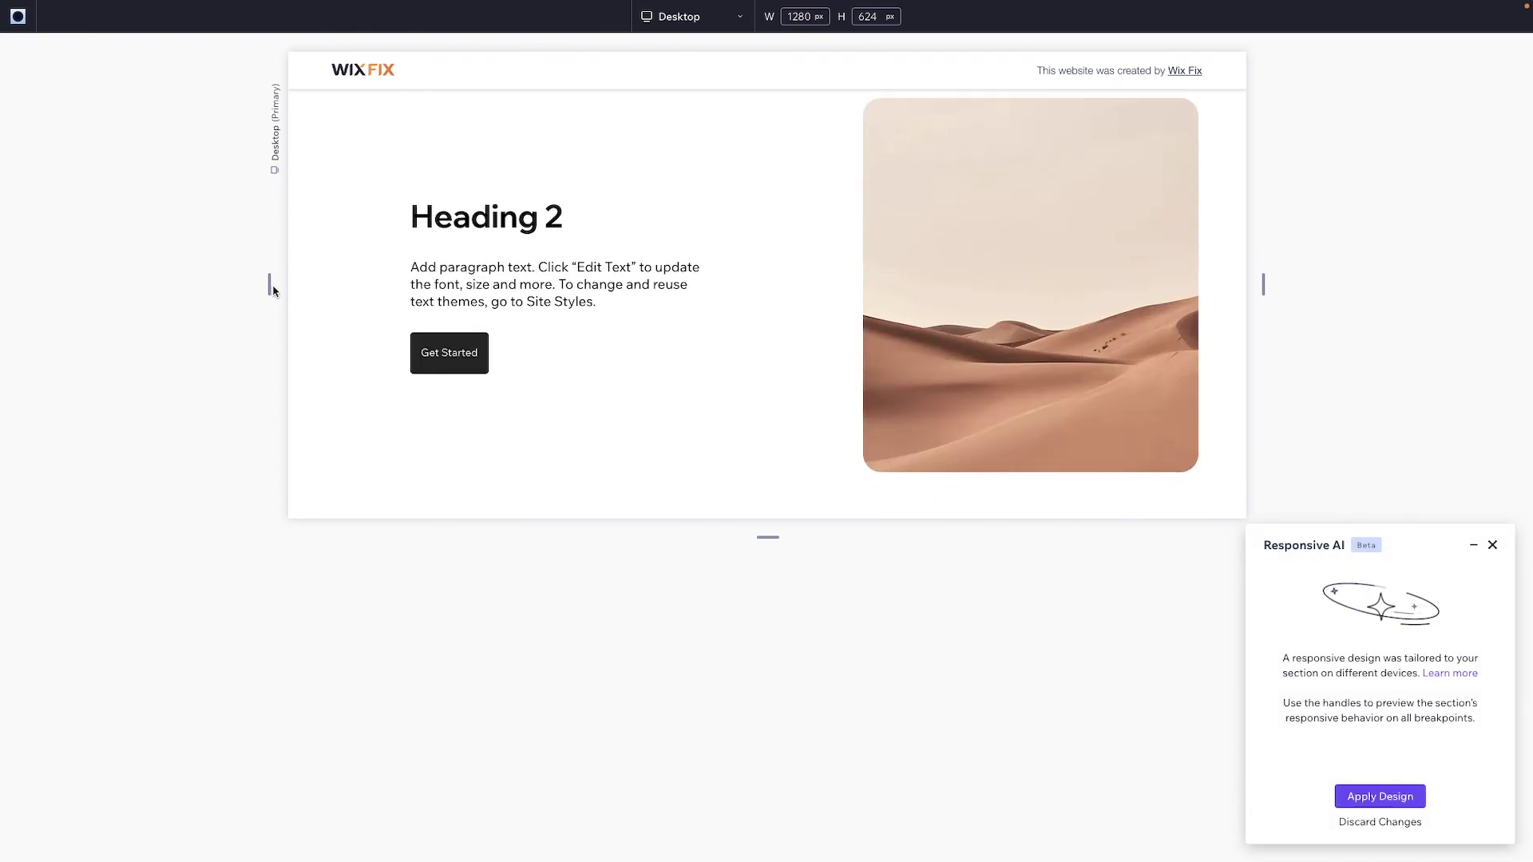
left_click_drag(269, 286, 626, 258)
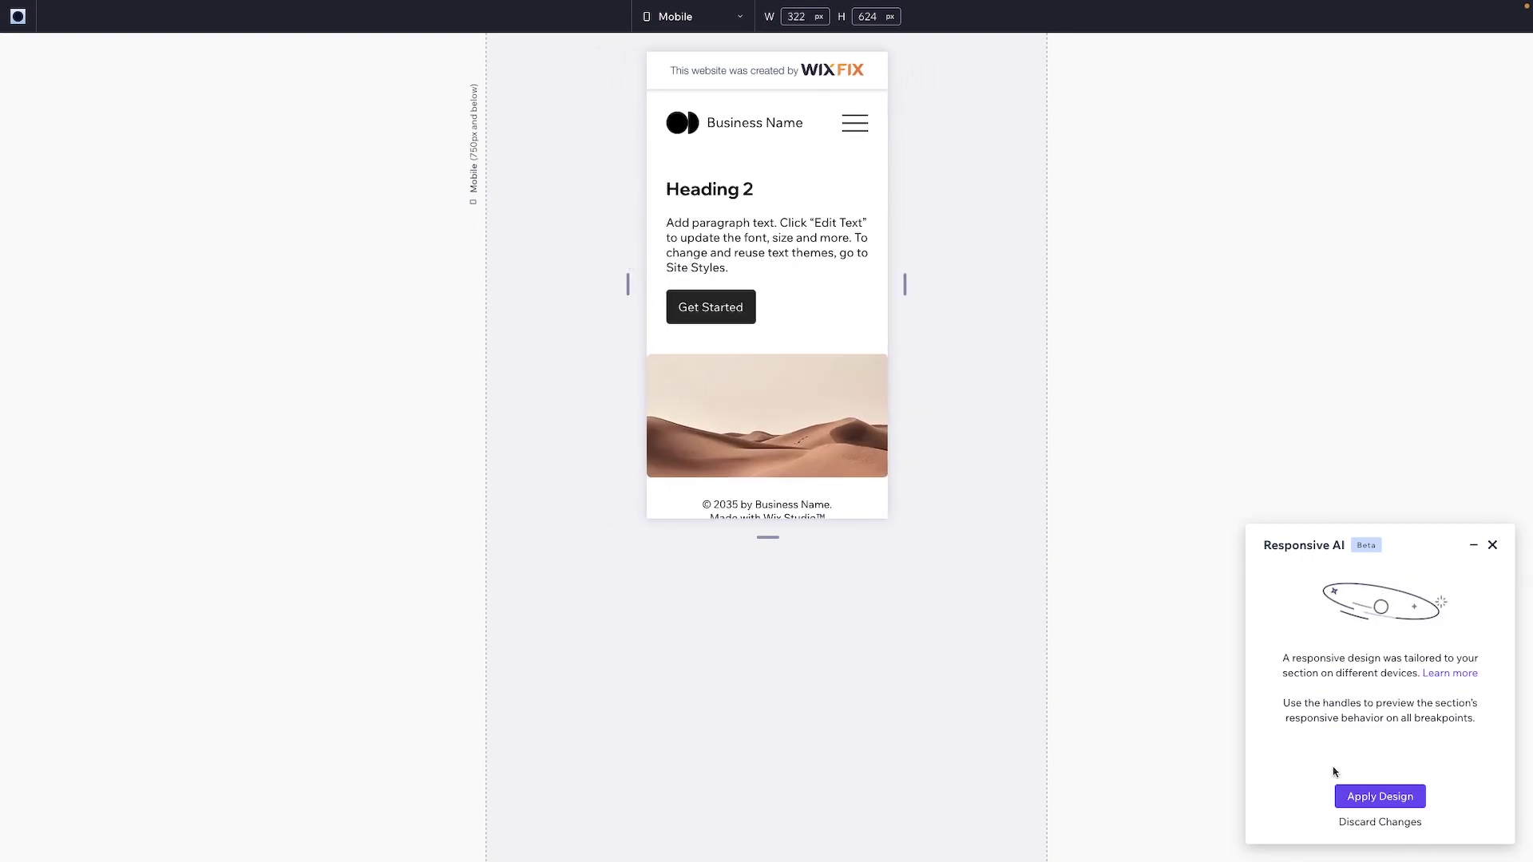
Apply the AI-generated responsive design and switch to the desktop breakpoint
left_click(1389, 797)
left_click(646, 16)
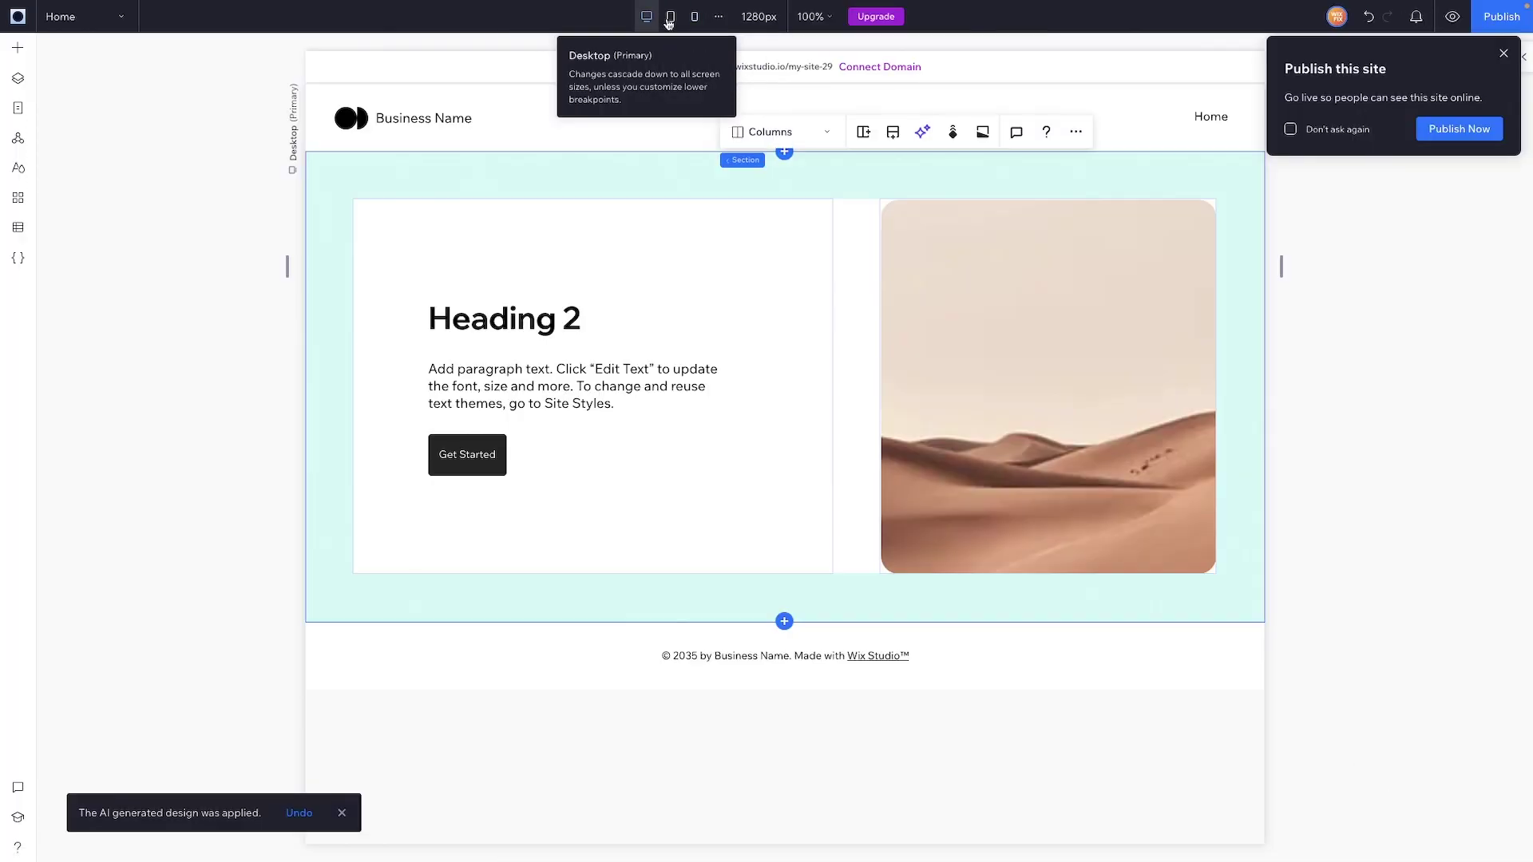
At the mobile breakpoint, swap the section's two cells so the image sits above the text stack
left_click(671, 16)
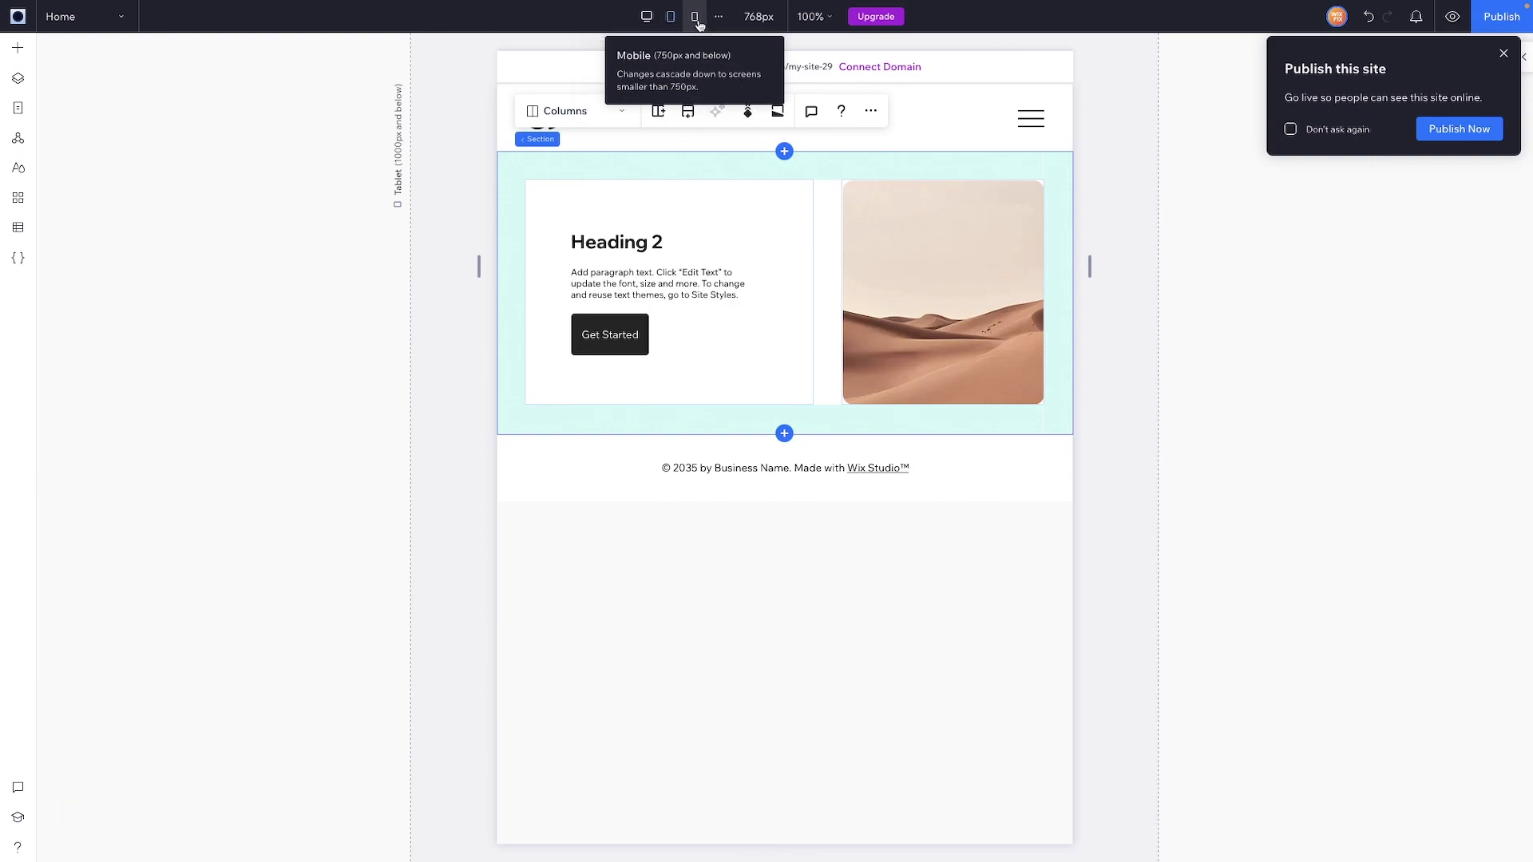
left_click(695, 17)
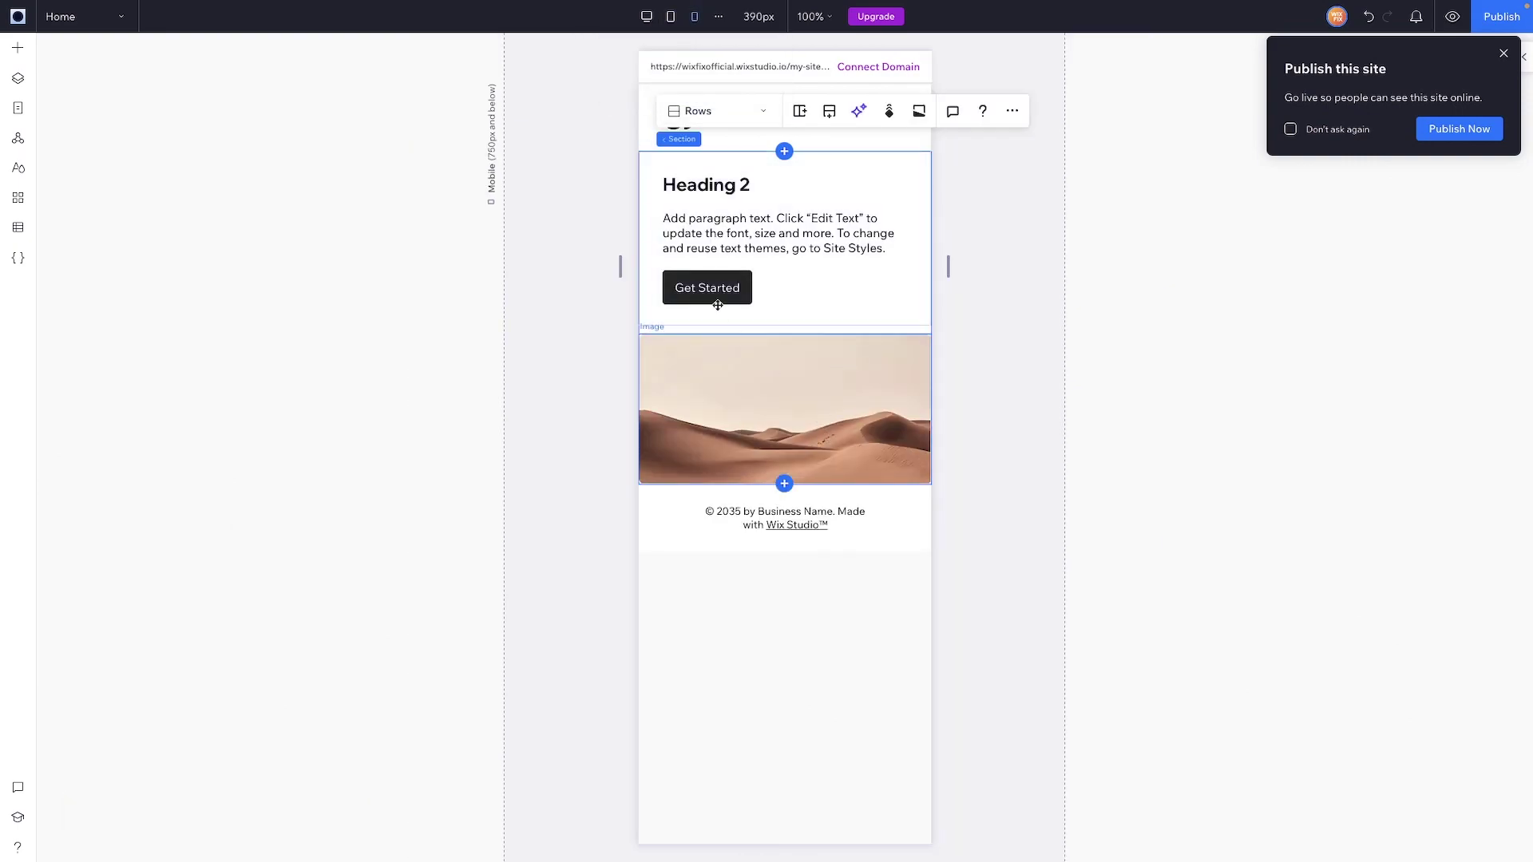
left_click(818, 324)
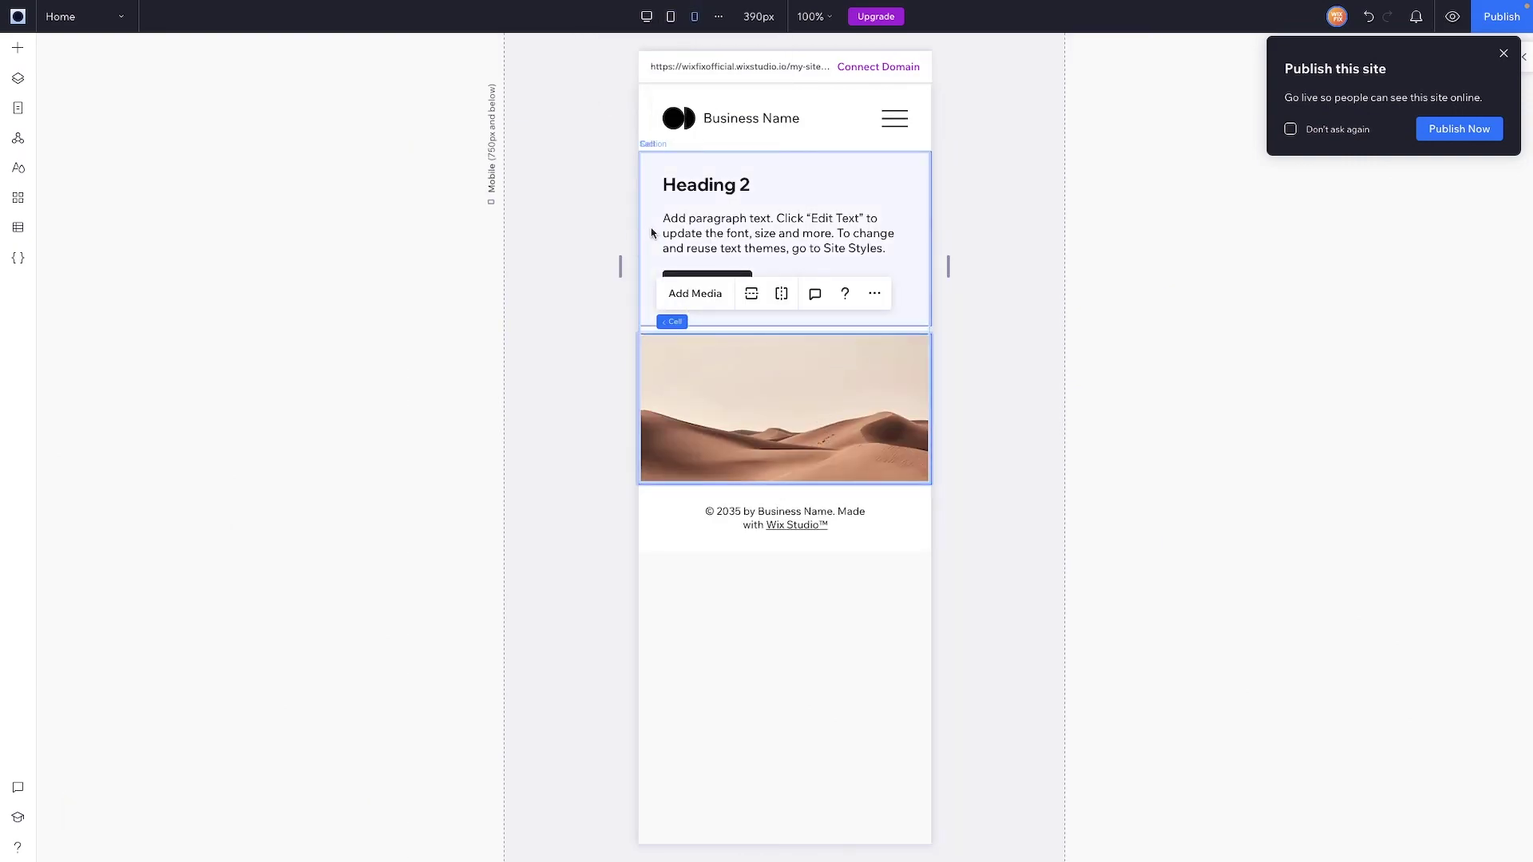
left_click(688, 126)
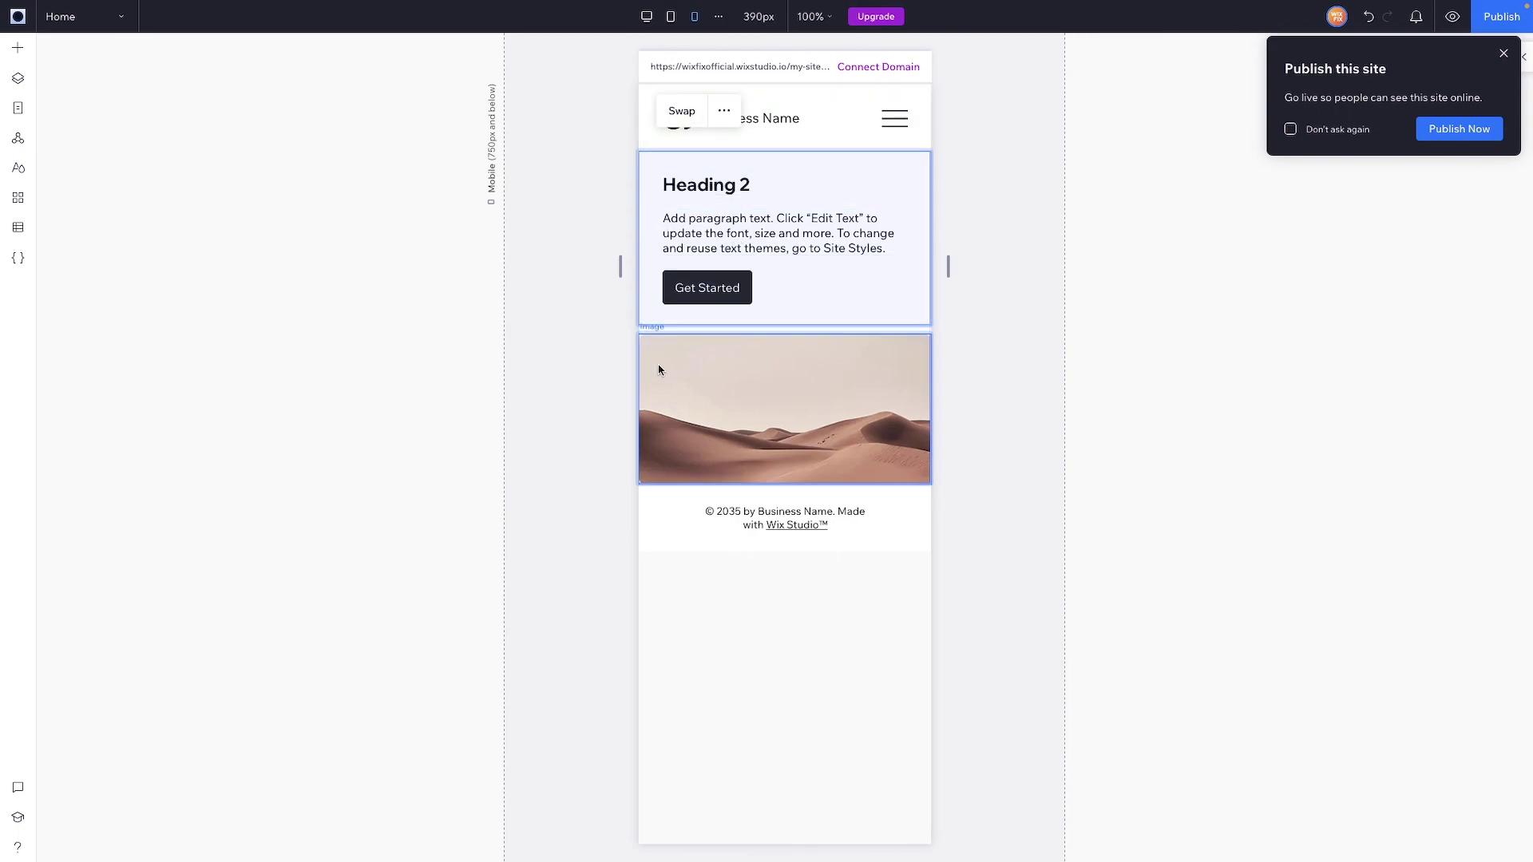
left_click(682, 113)
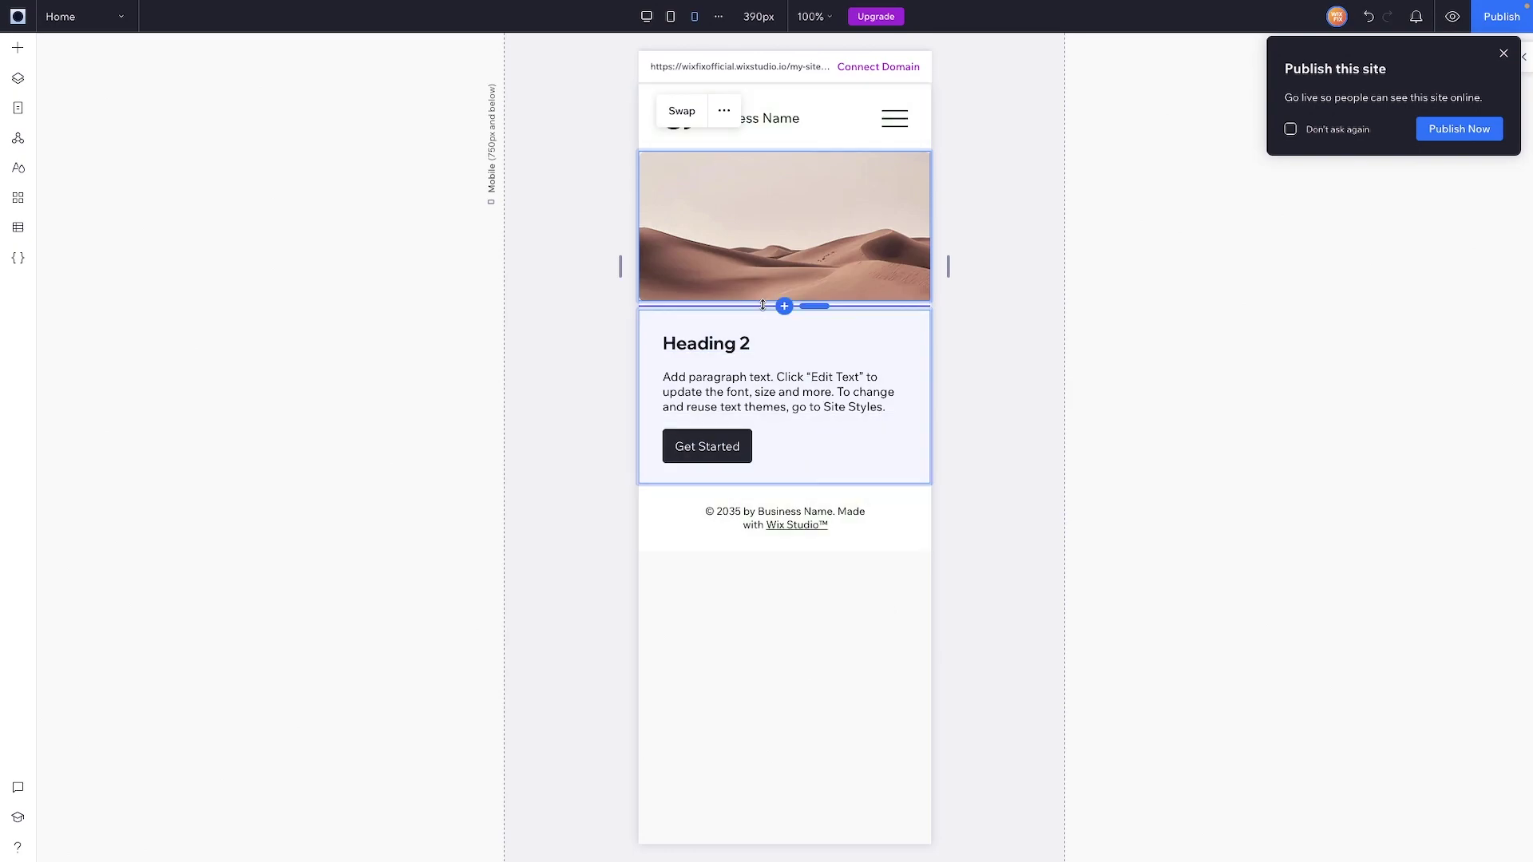
Permanently dismiss the publish prompt and center-align the items of the text stack at the mobile breakpoint
left_click(707, 244)
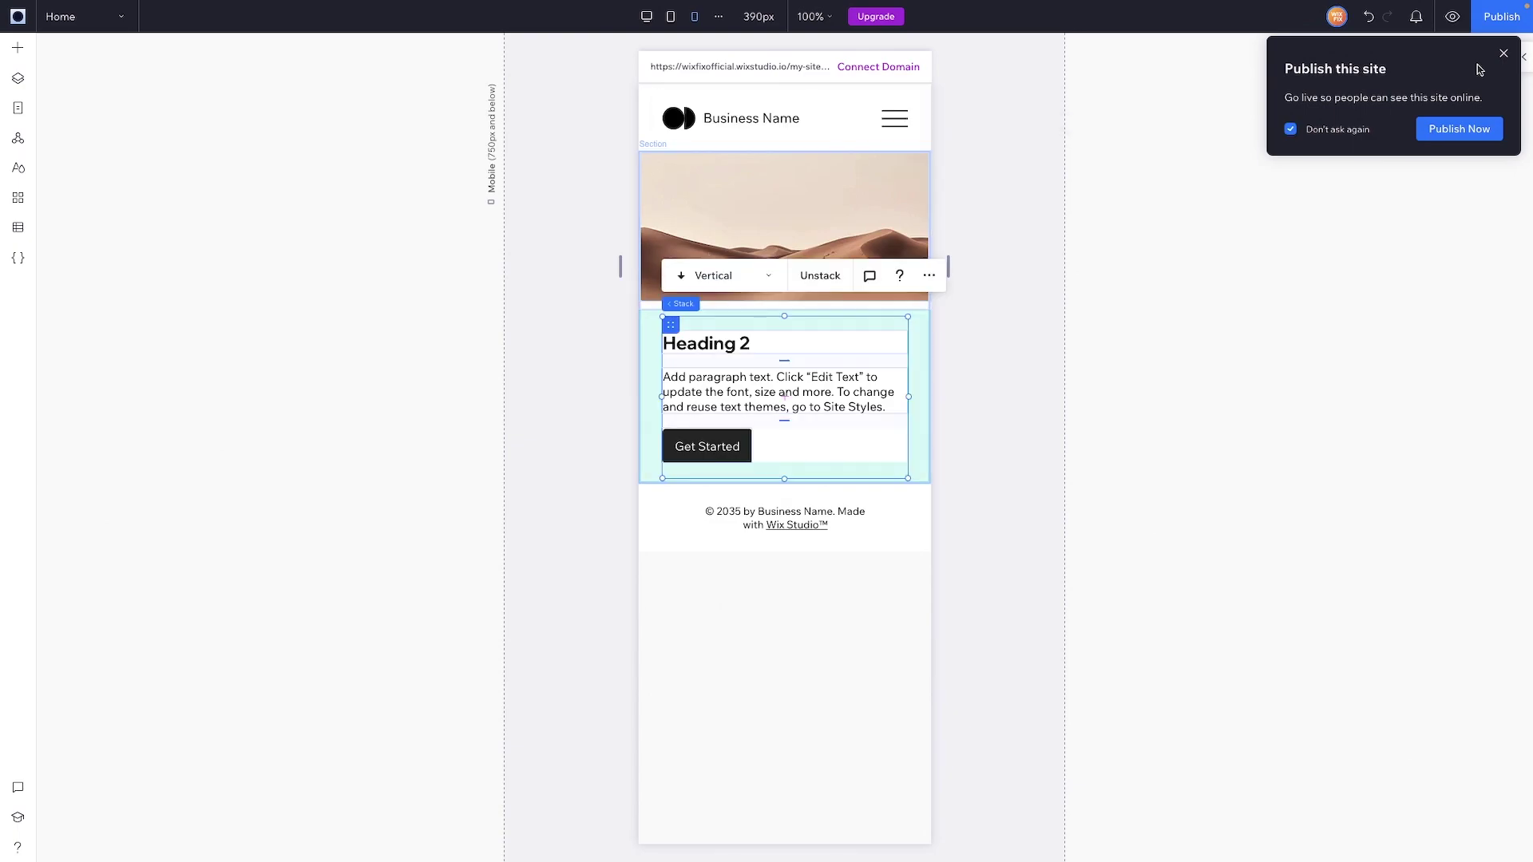
left_click(1504, 55)
left_click(1522, 61)
scroll(1416, 463, "down", 1)
scroll(1416, 463, "down", 1)
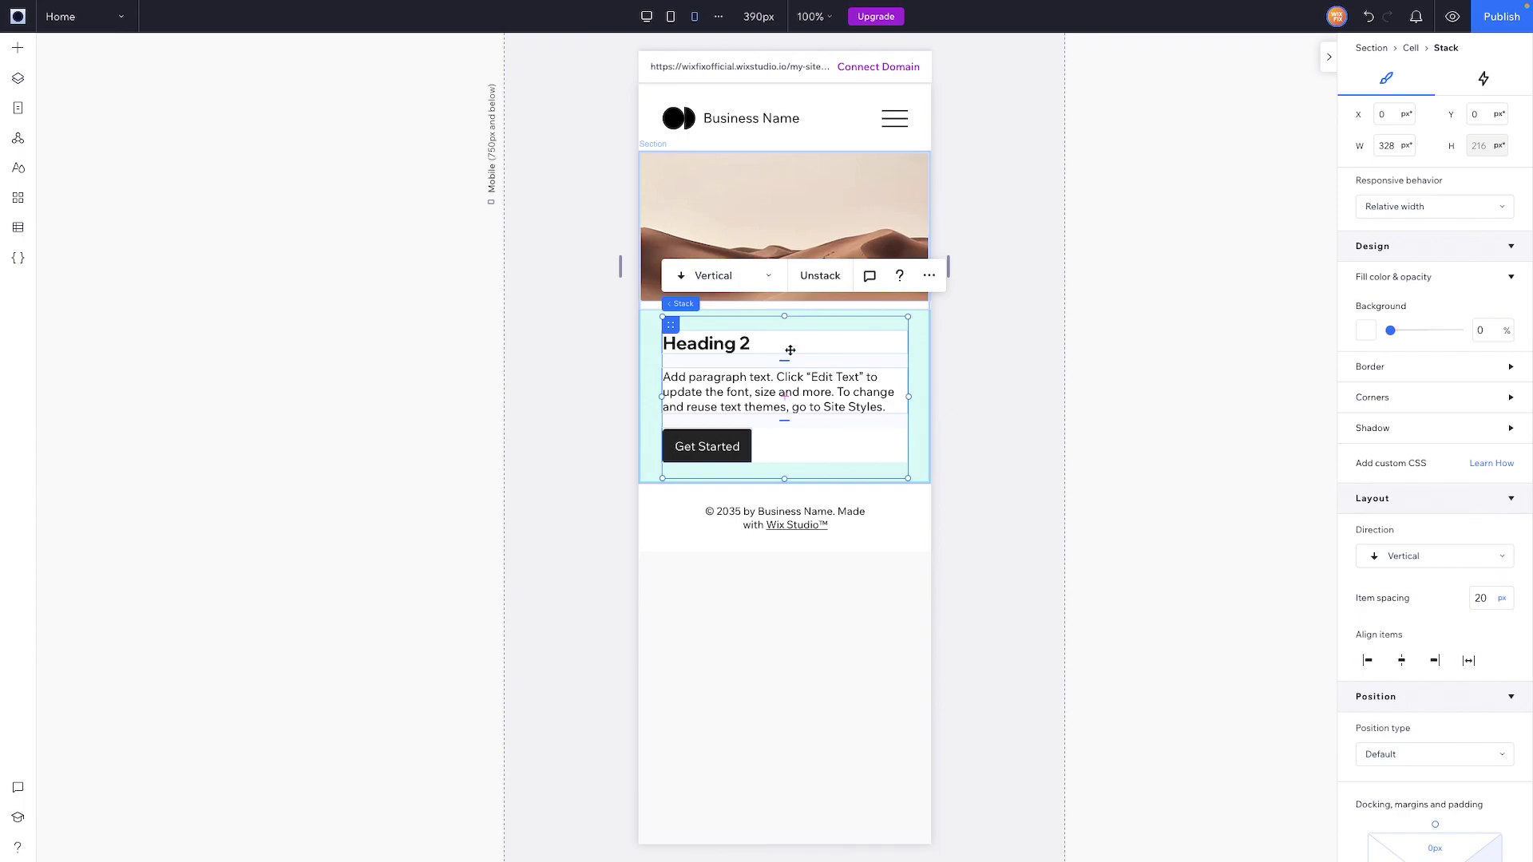
left_click(1403, 662)
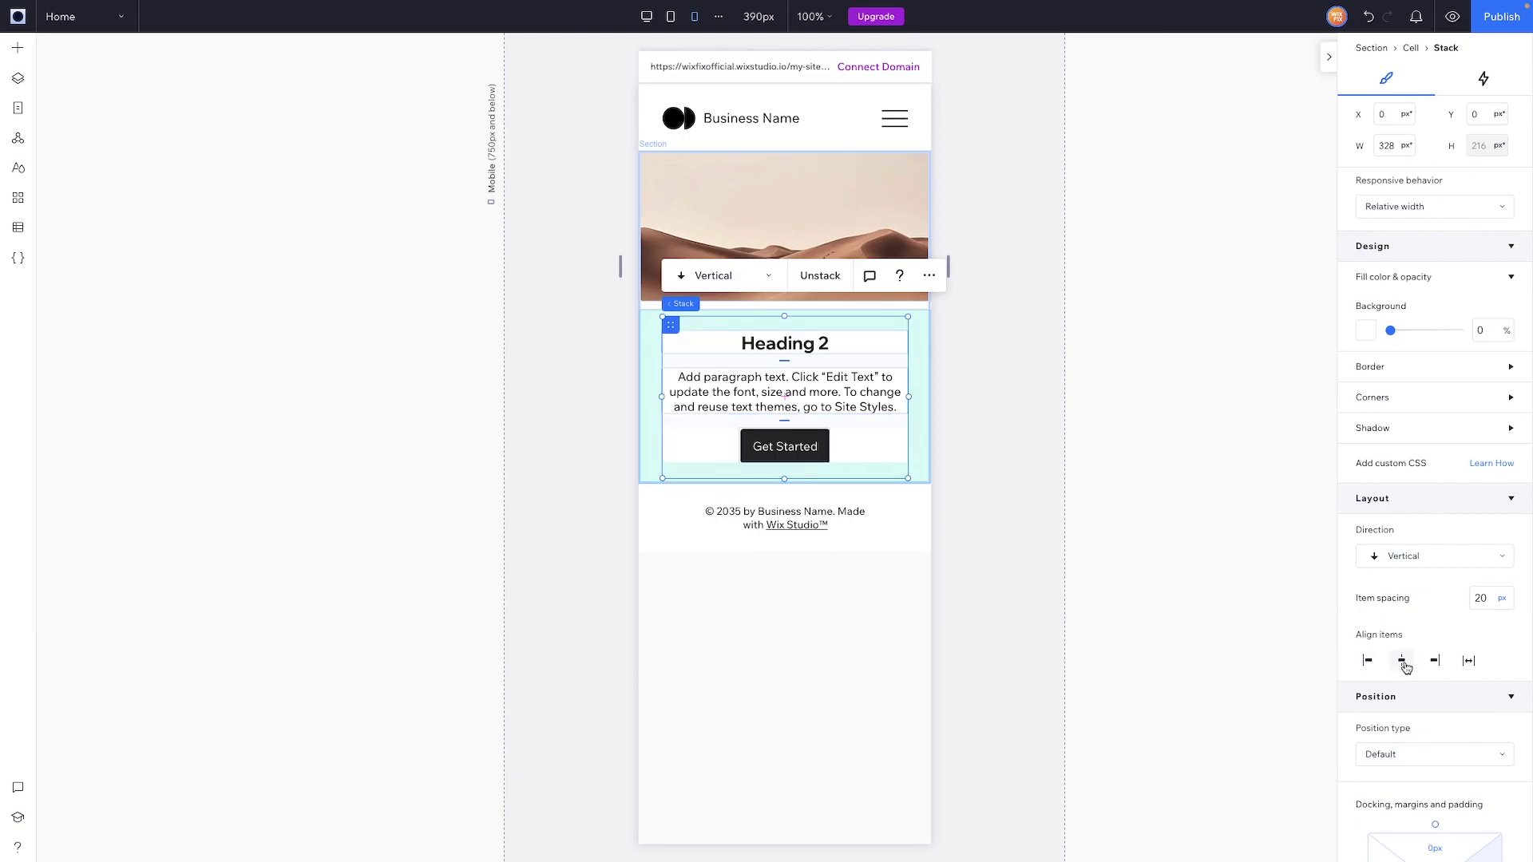
Compare the section's layout across the tablet, desktop and mobile breakpoints, and return to the desktop view
left_click(670, 17)
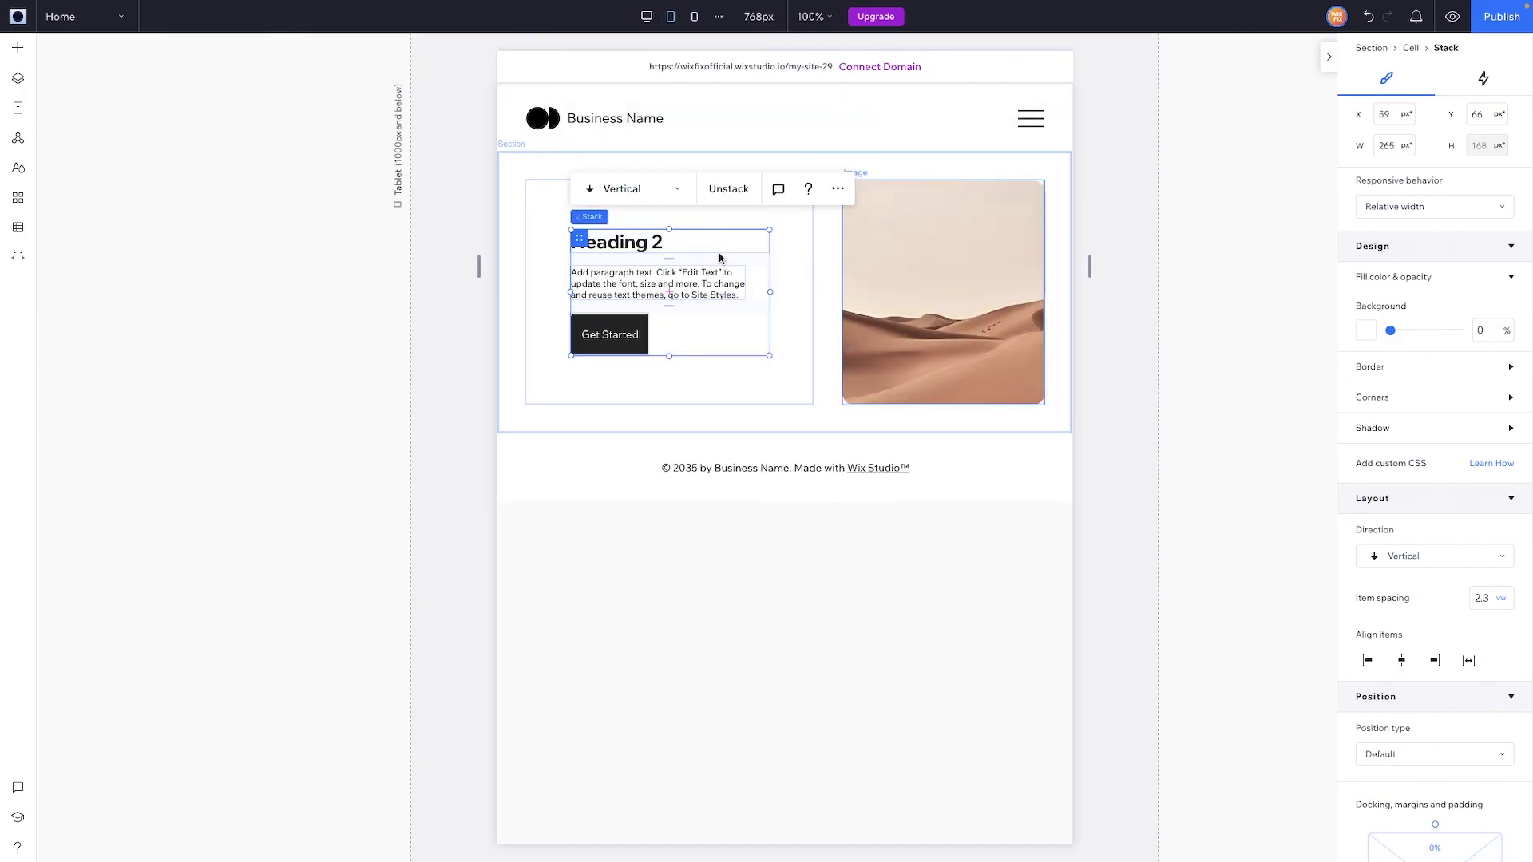
left_click(645, 17)
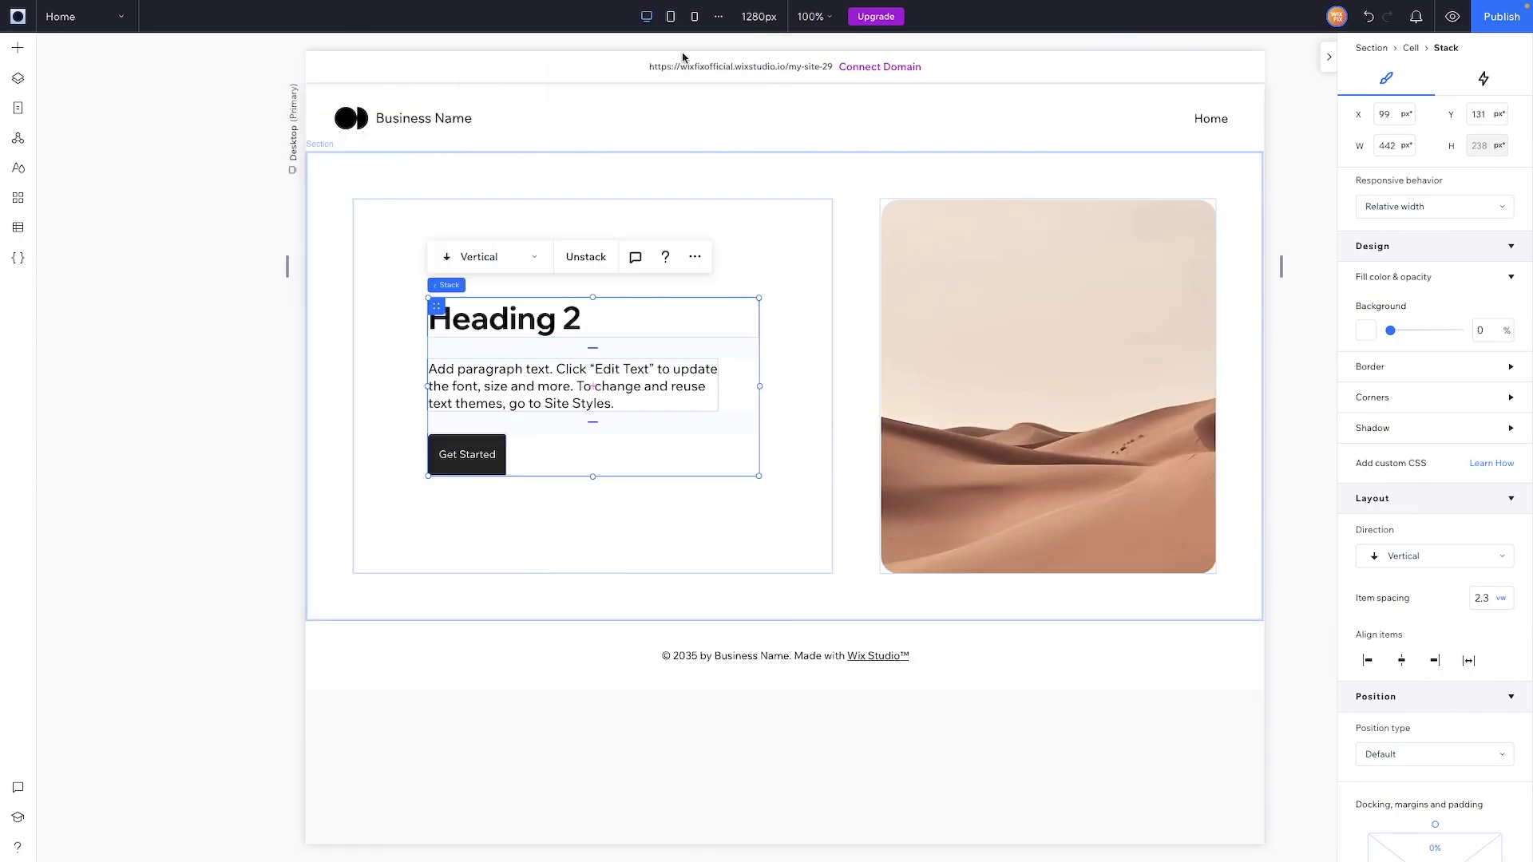
left_click(671, 19)
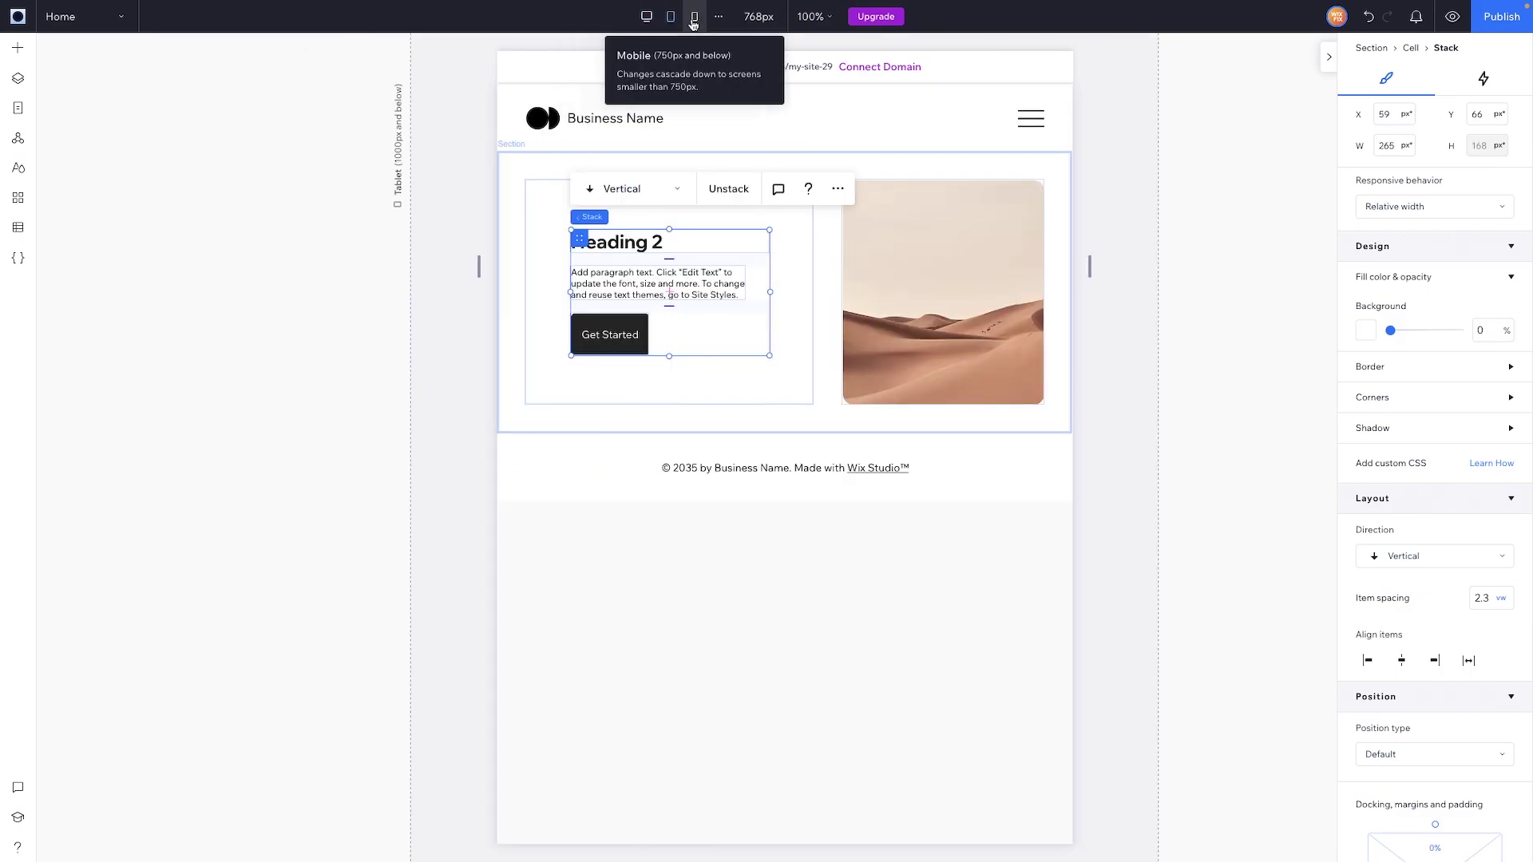
left_click(693, 19)
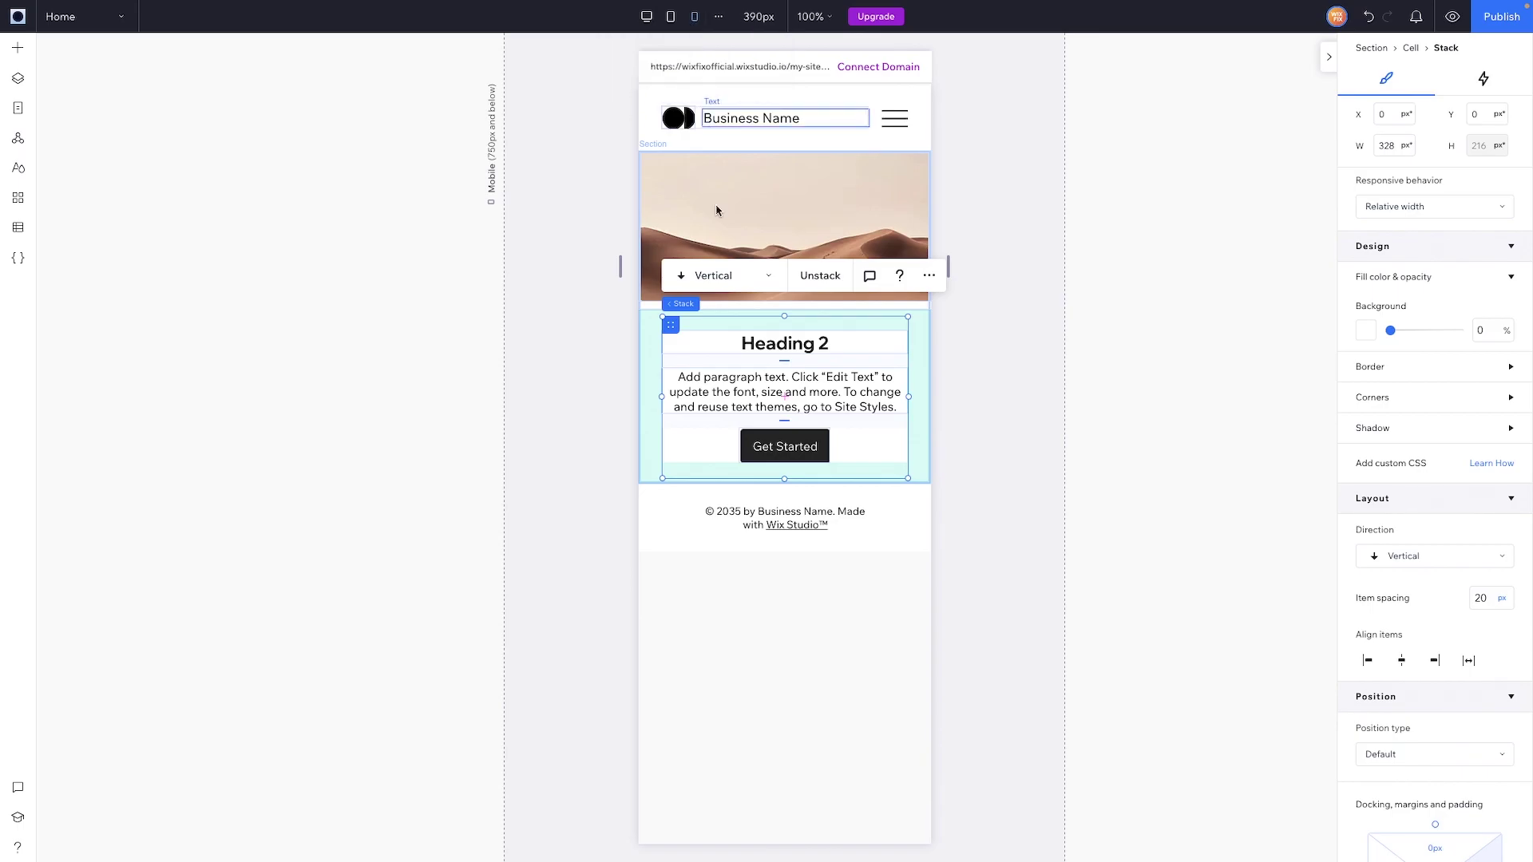
left_click(647, 19)
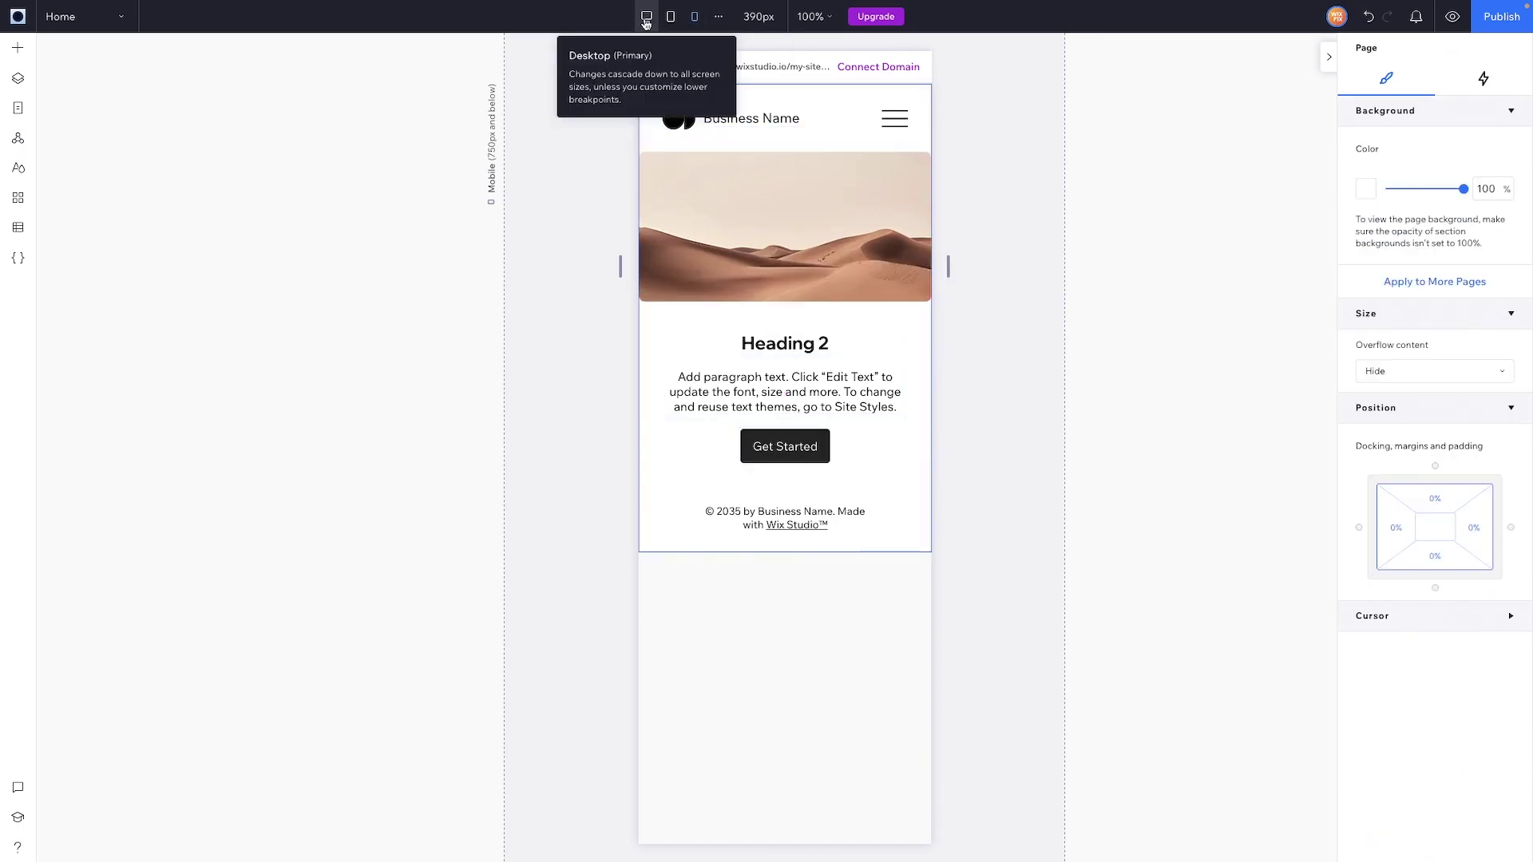